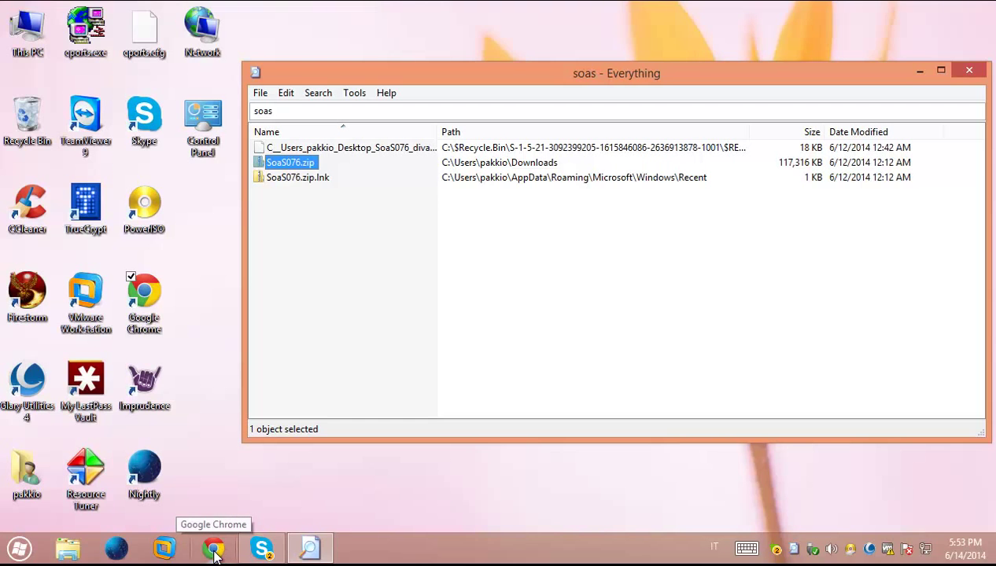
Search 'simonastick' in Chrome and open the Sim-on-a-Stick website
click(206, 549)
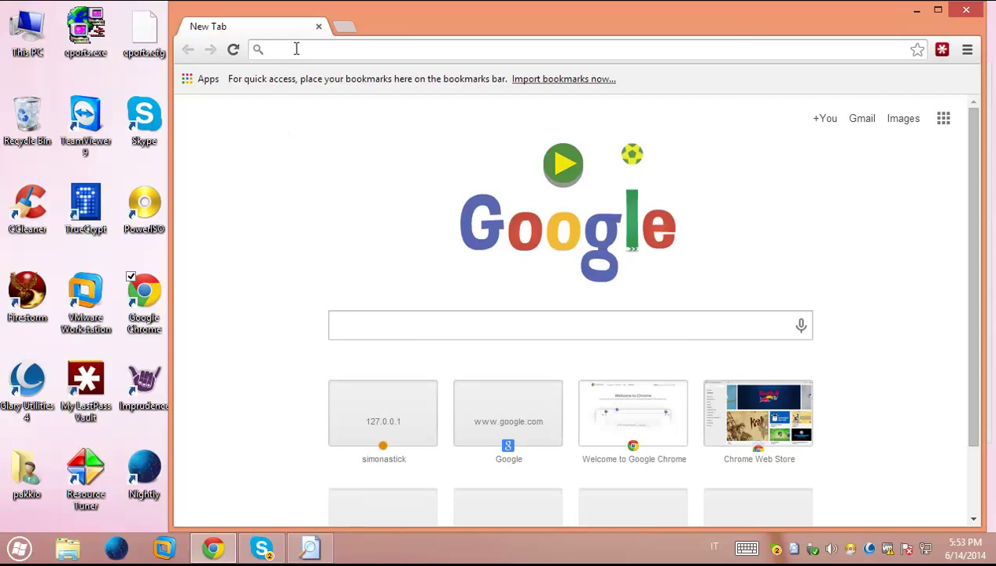
text(simon)
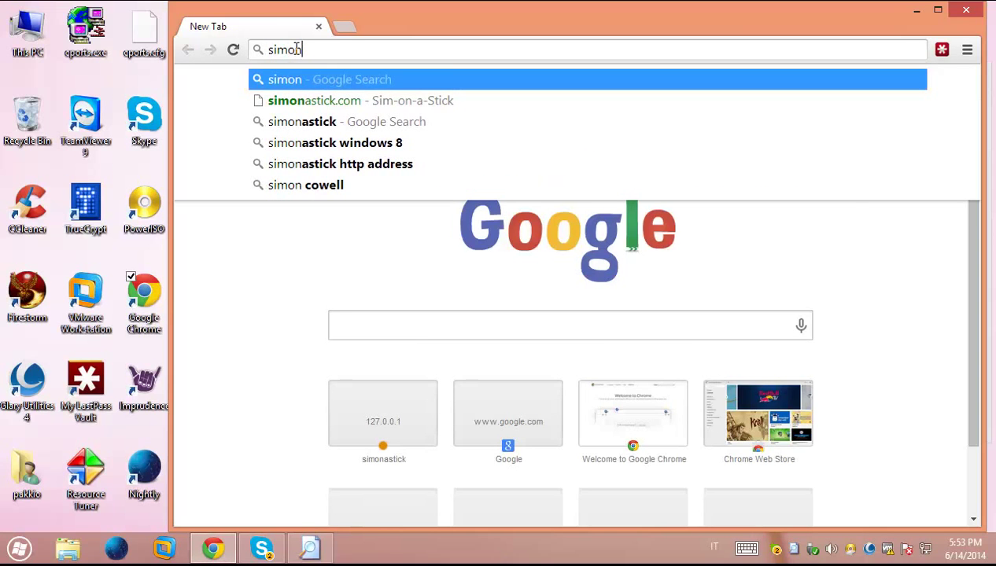
key(Down)
key(Down)
key(Return)
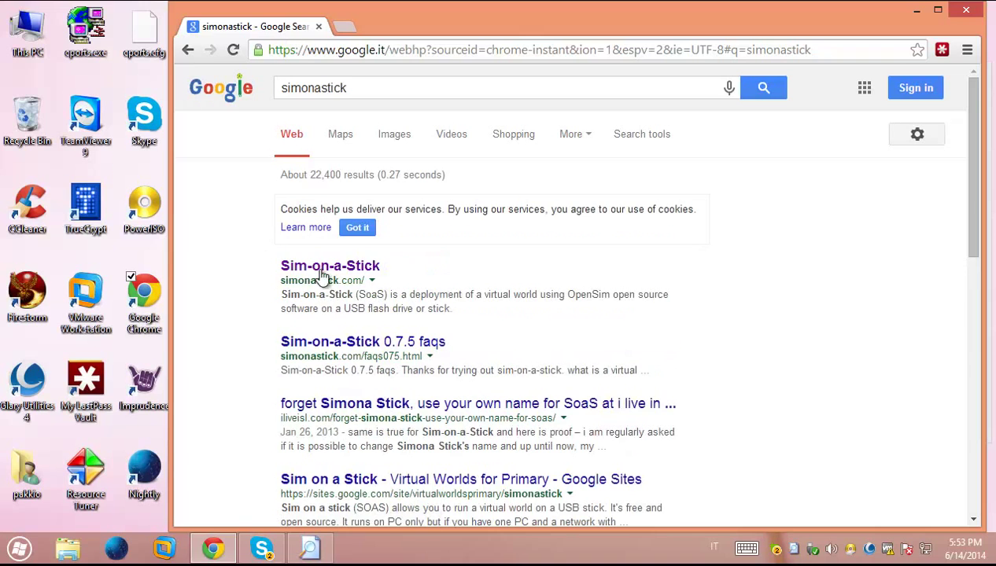
click(323, 271)
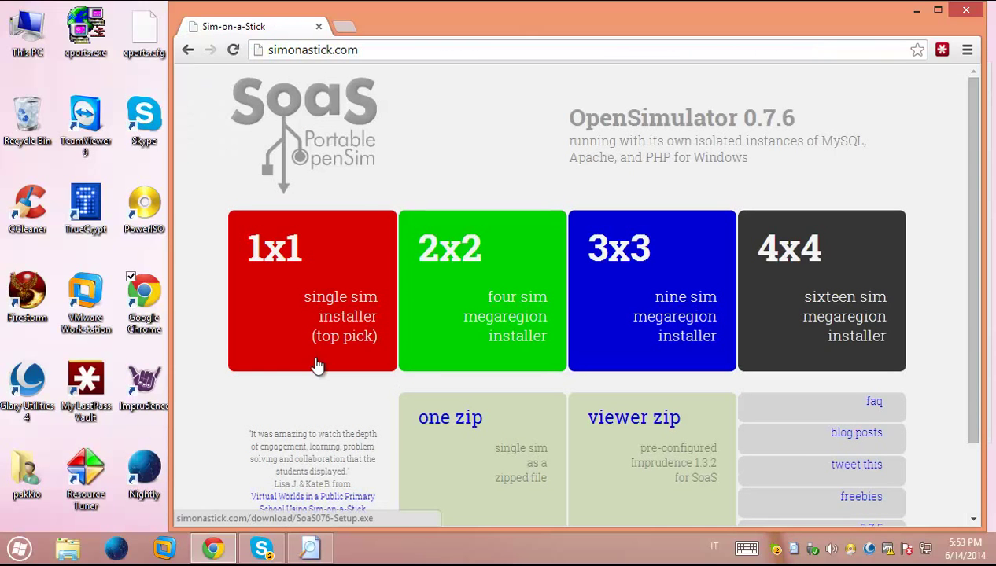
Start and then cancel the 1x1 installer and one-zip single sim package downloads
click(332, 297)
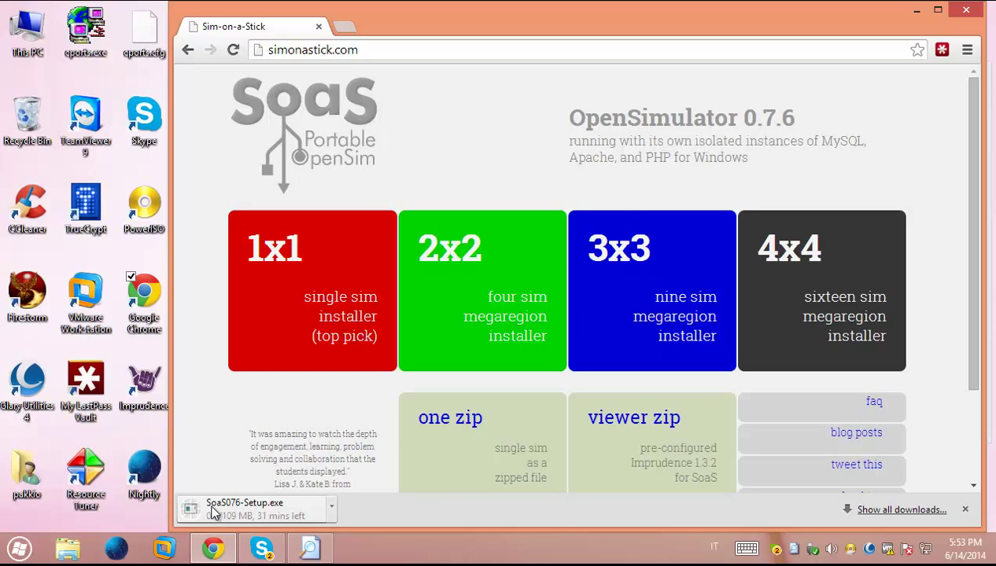
click(331, 507)
click(368, 483)
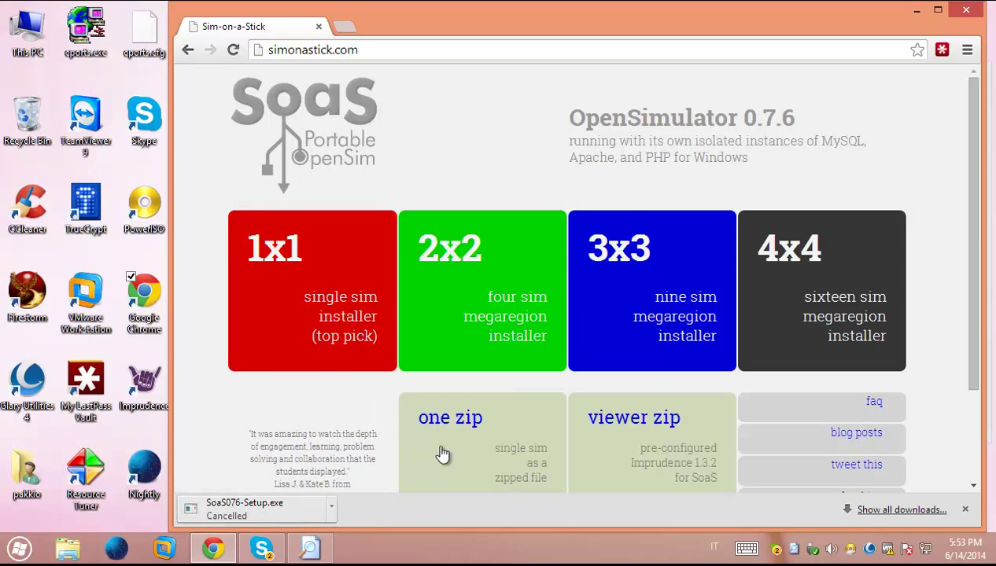
scroll(460, 445, down, 1)
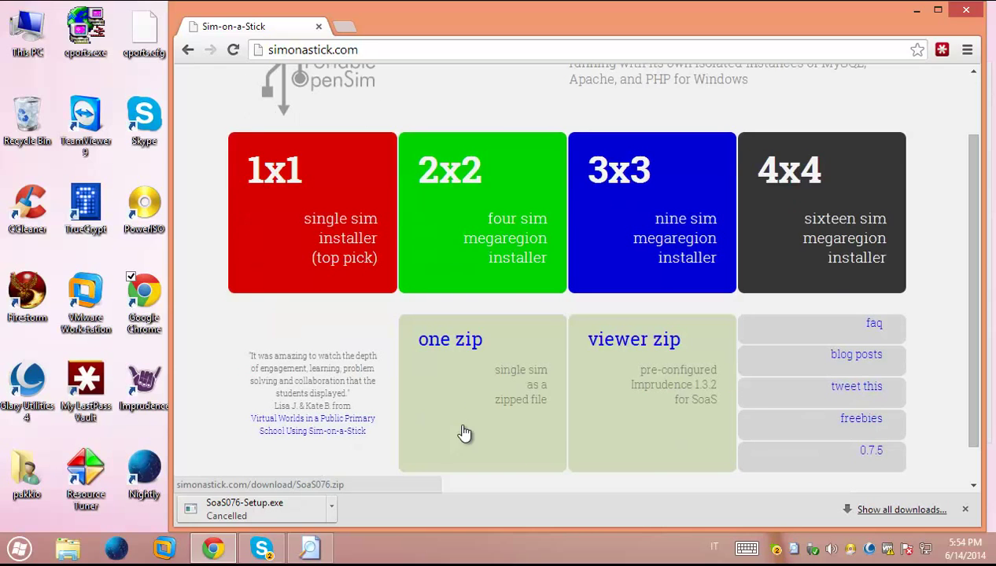
click(449, 342)
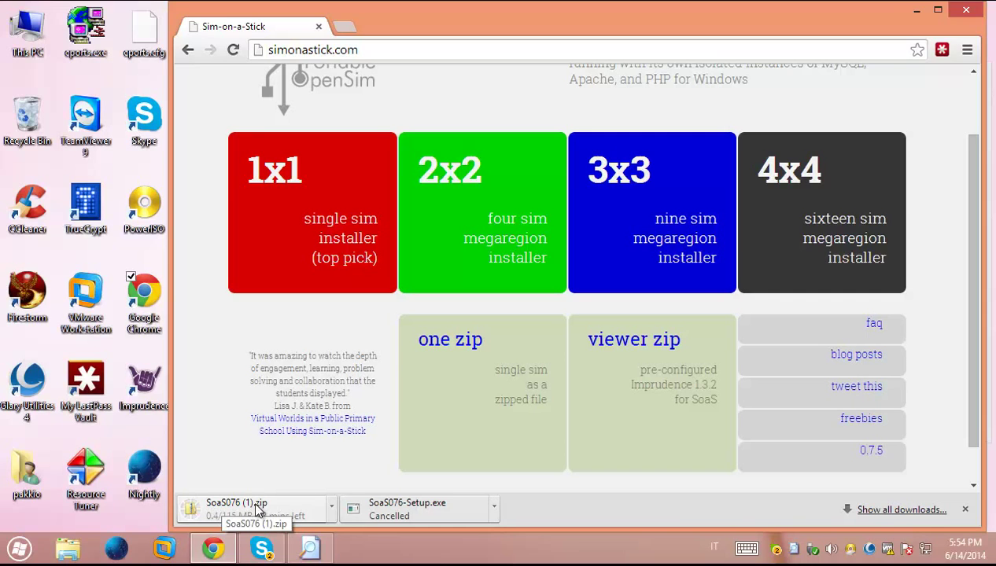
click(331, 506)
click(363, 483)
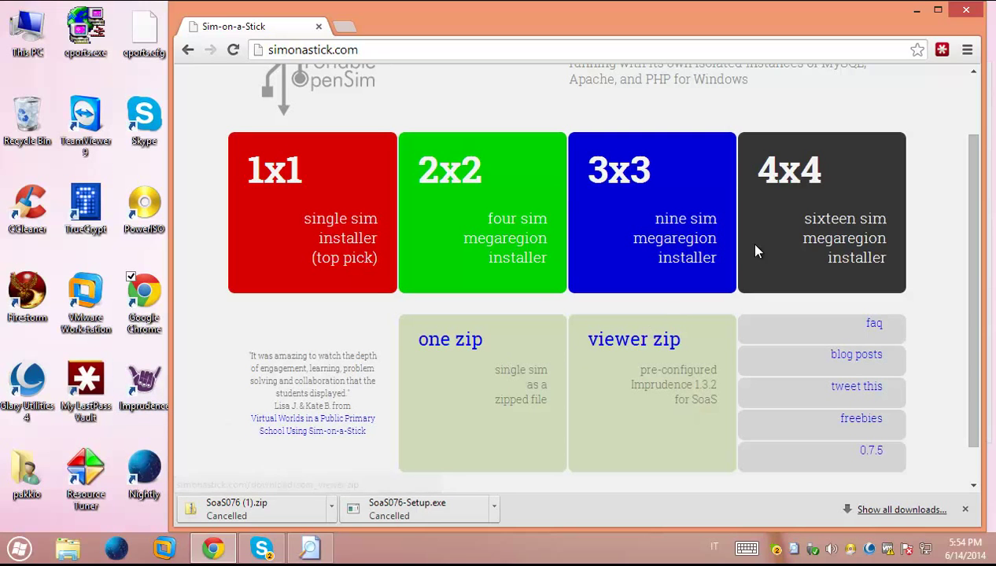
Close Chrome, then shorten the Everything window and move it right to uncover the desktop icons
click(967, 8)
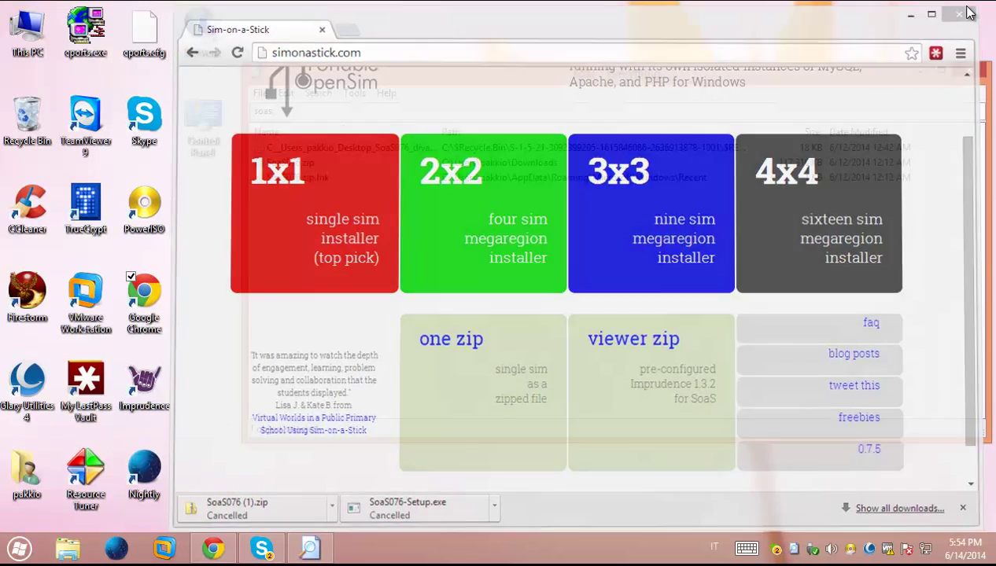
drag(759, 66, 729, 95)
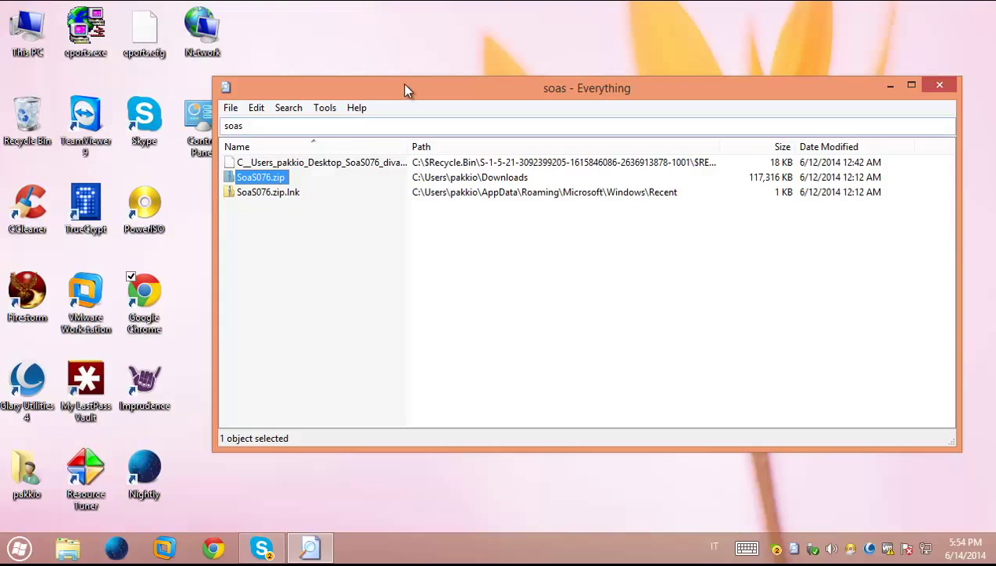
drag(404, 89, 620, 82)
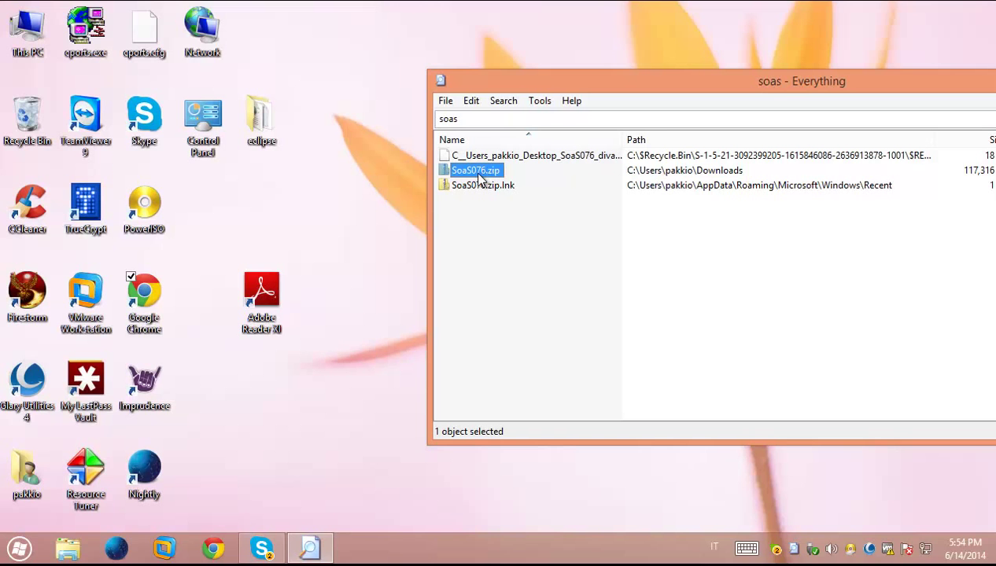
Open SoaS076.zip and drag its SoaS076 folder onto the desktop to extract it
double_click(475, 173)
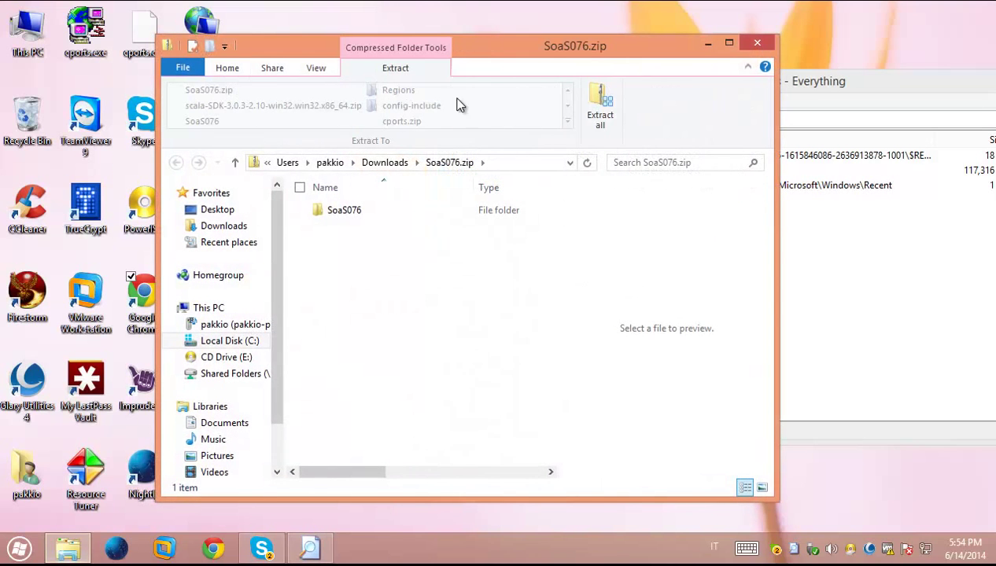
drag(471, 52, 683, 85)
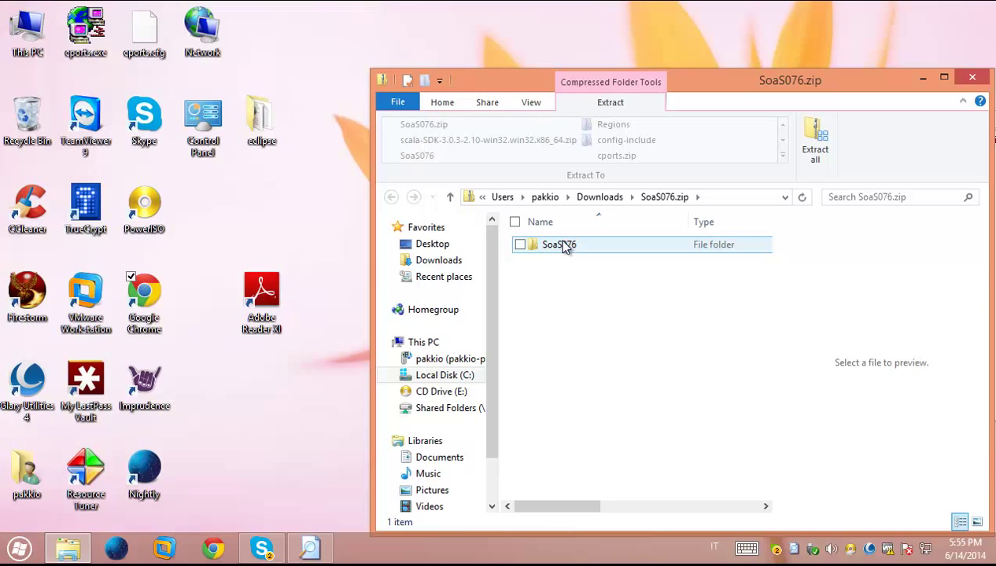
click(557, 244)
right_click(557, 245)
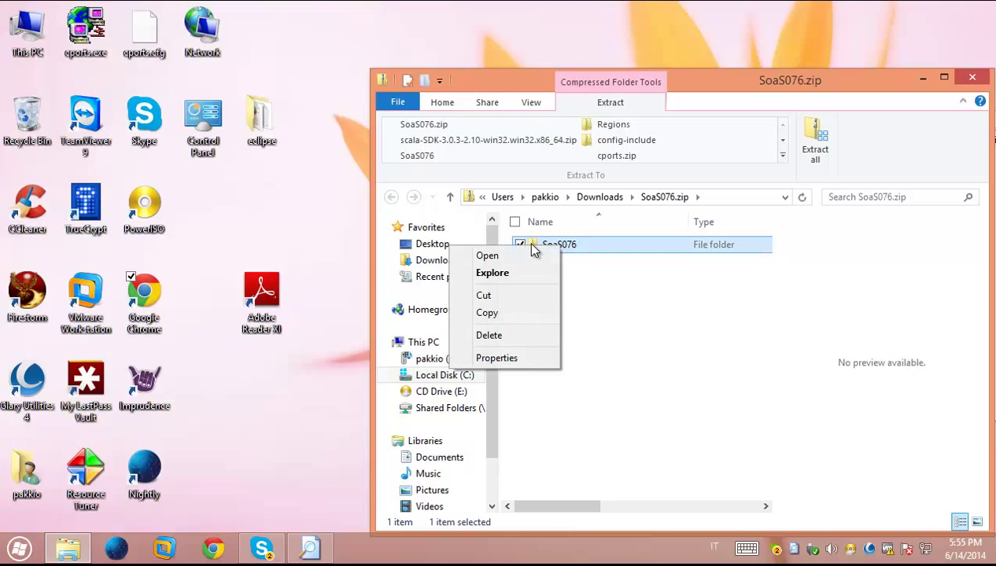
click(598, 248)
double_click(595, 250)
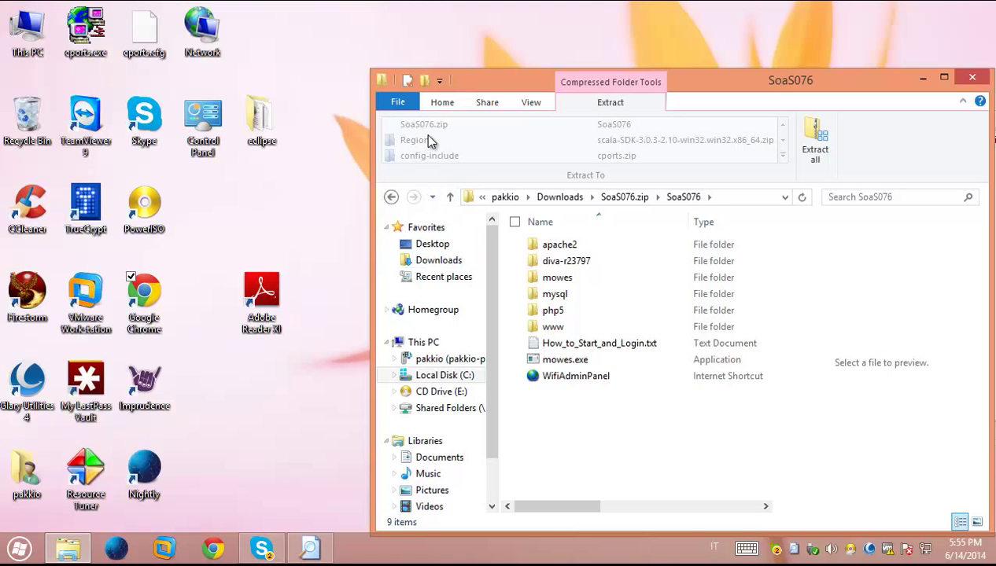
click(449, 197)
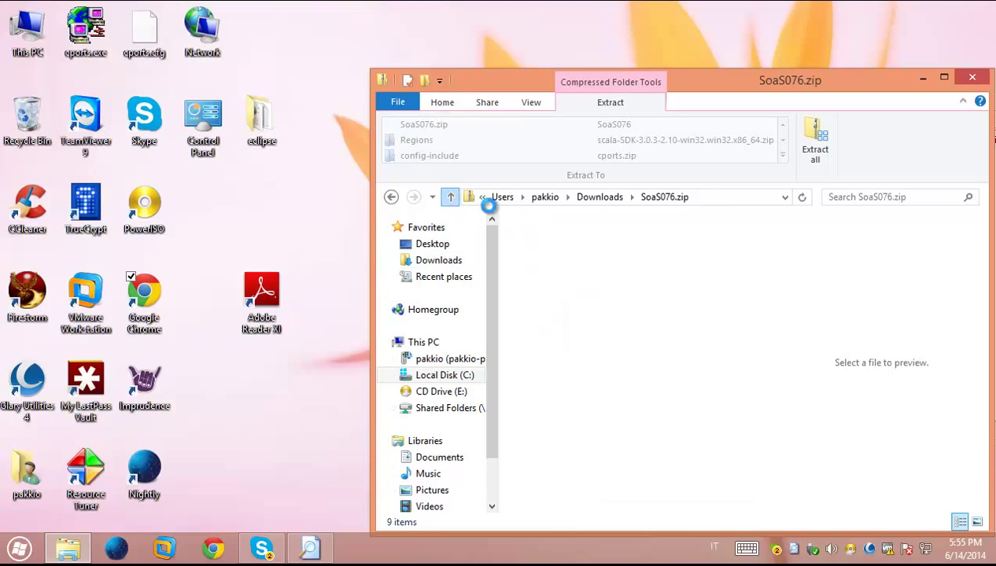
right_click(559, 247)
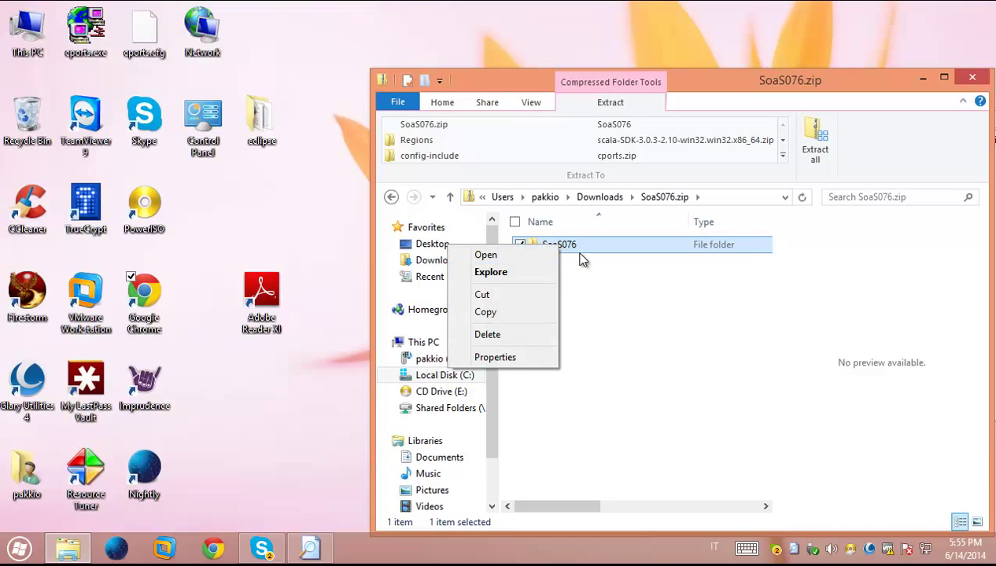
drag(582, 250, 251, 226)
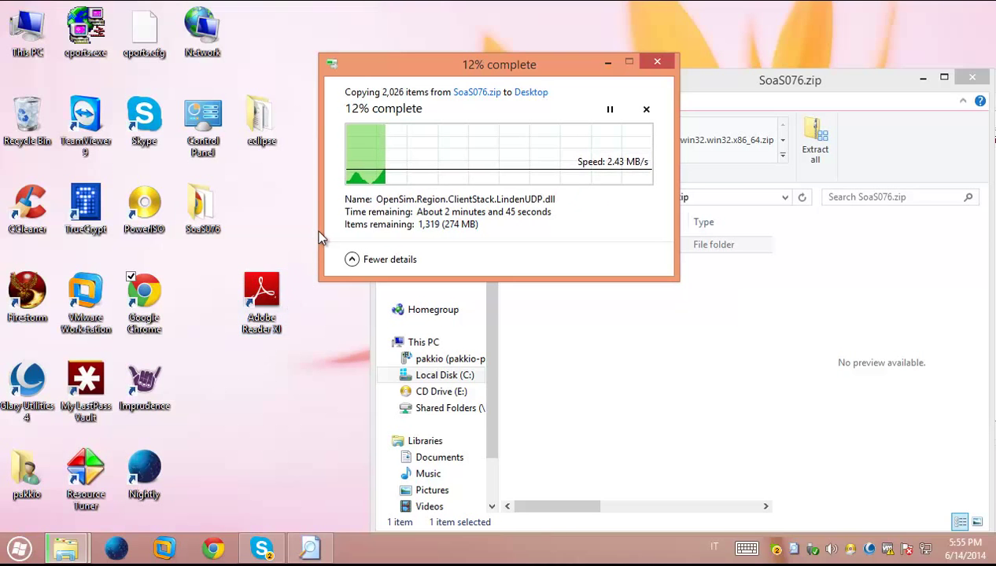
Launch Command Prompt as administrator from a 'cmd' search
click(18, 550)
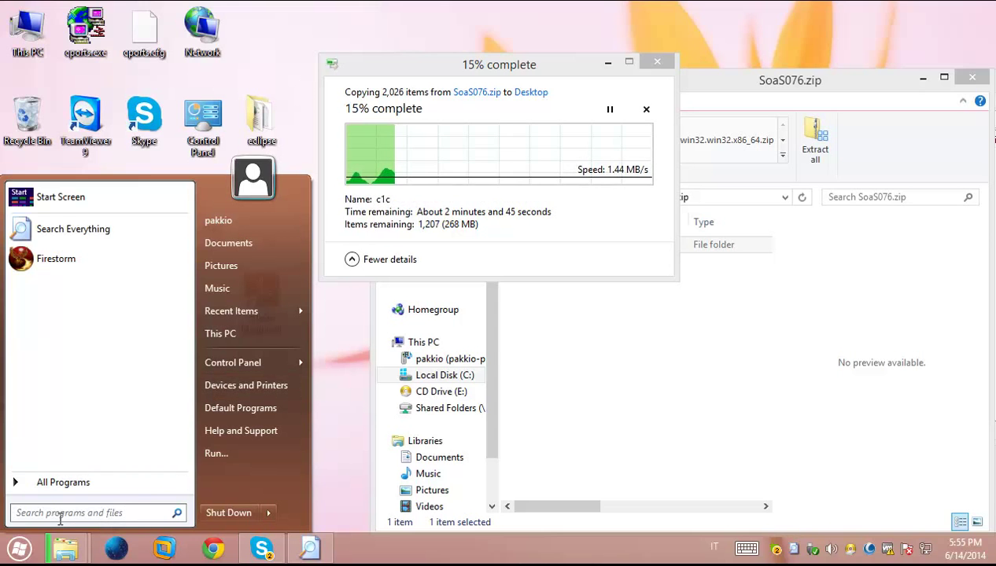
text(c)
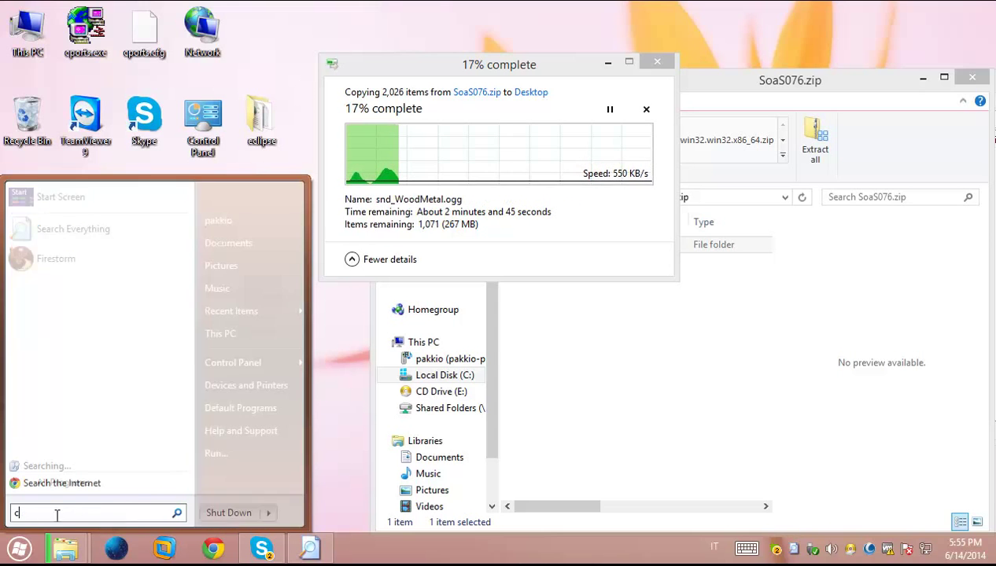
text(md)
key(Return)
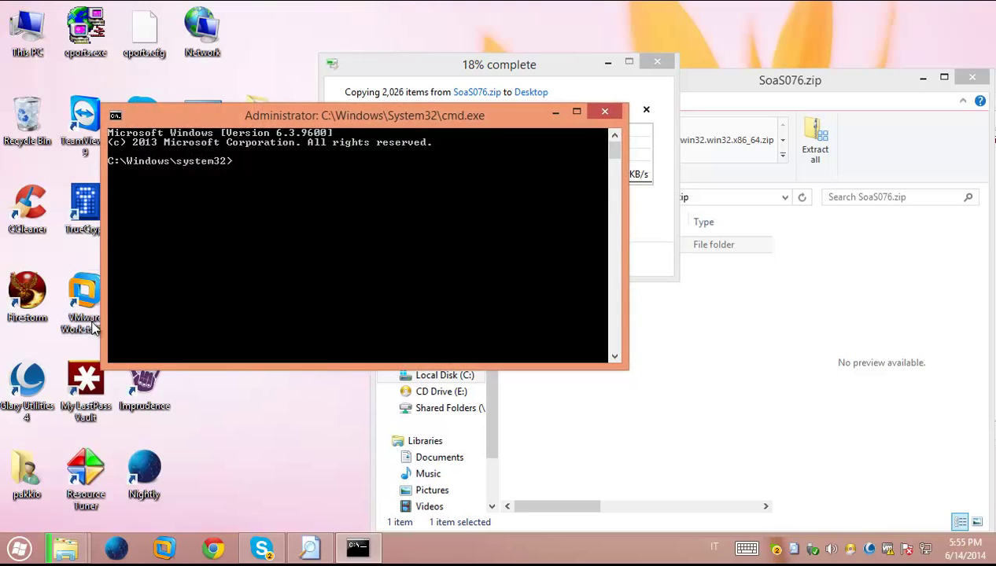
drag(254, 113, 196, 58)
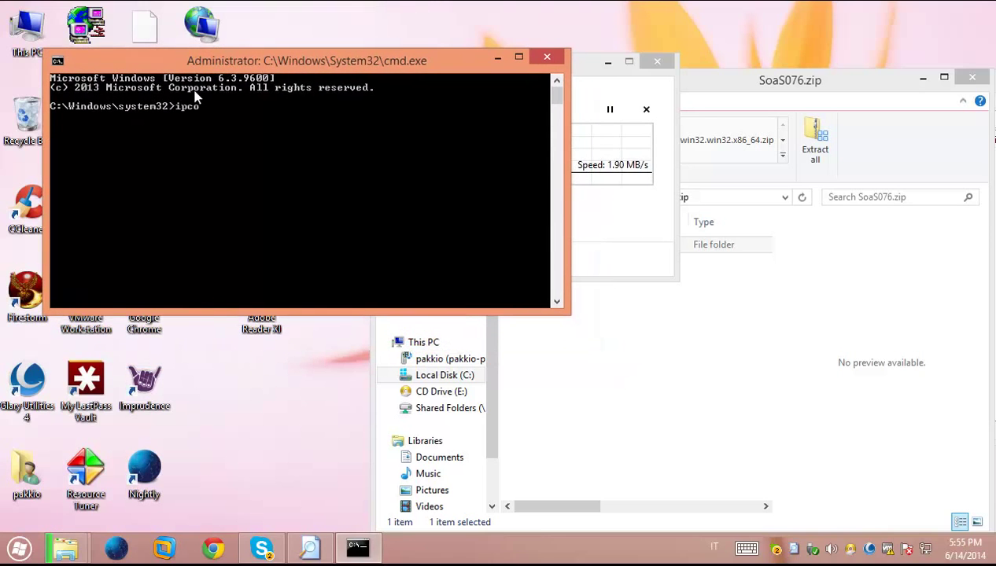
Run ipconfig and select the Ethernet0 IPv4 address 192.168.133.131
text(ipconfig)
key(Return)
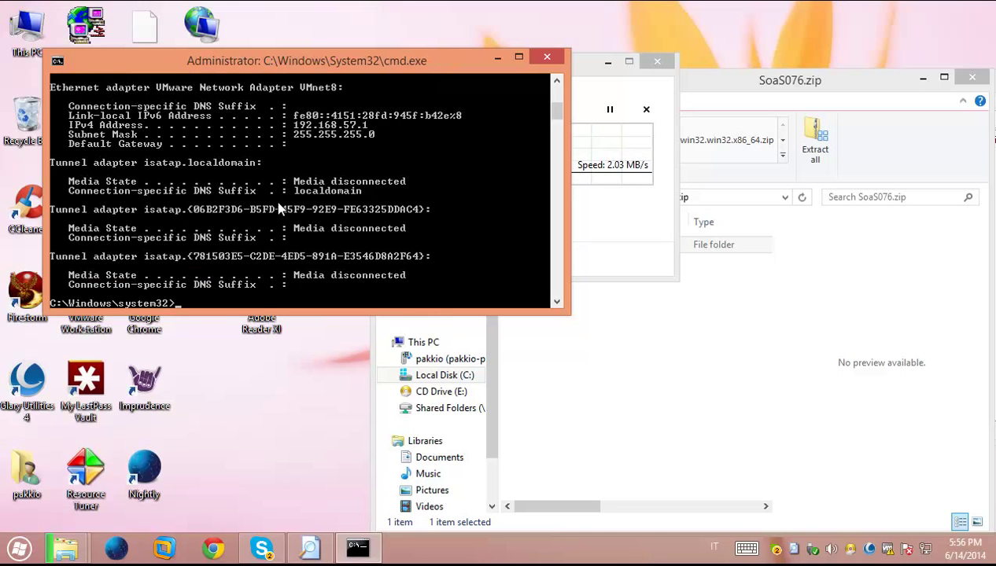
scroll(275, 200, up, 6)
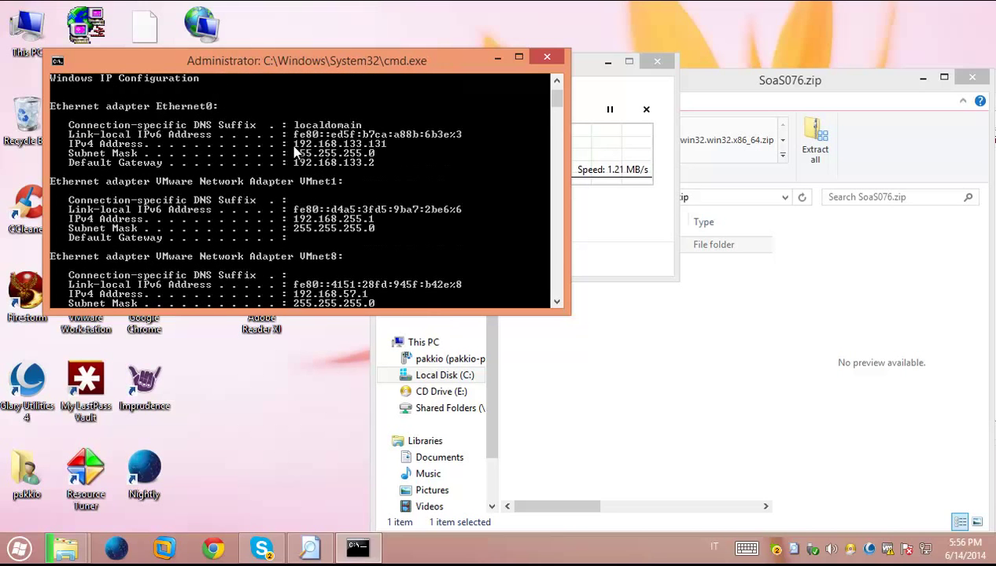
click(296, 148)
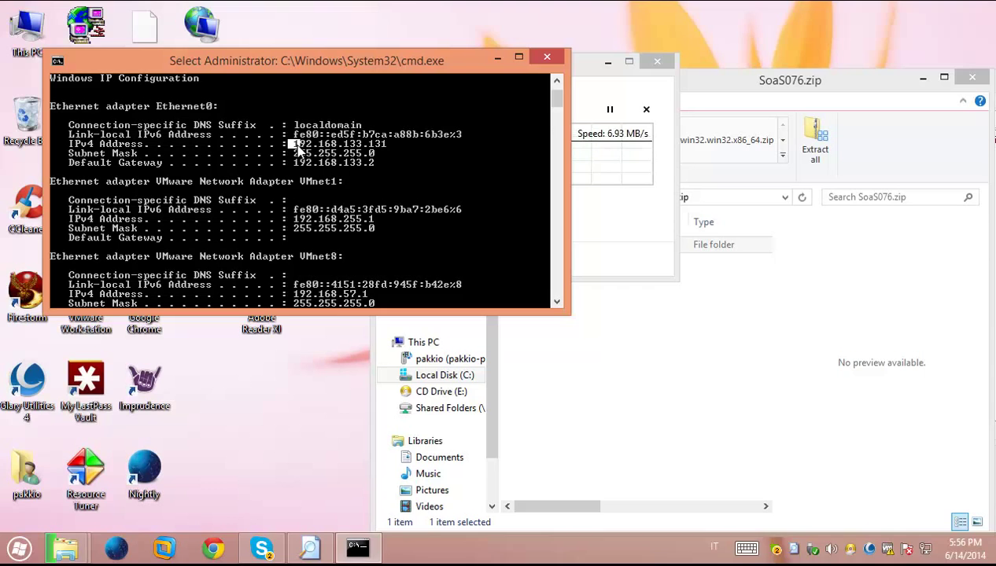
drag(297, 150, 394, 150)
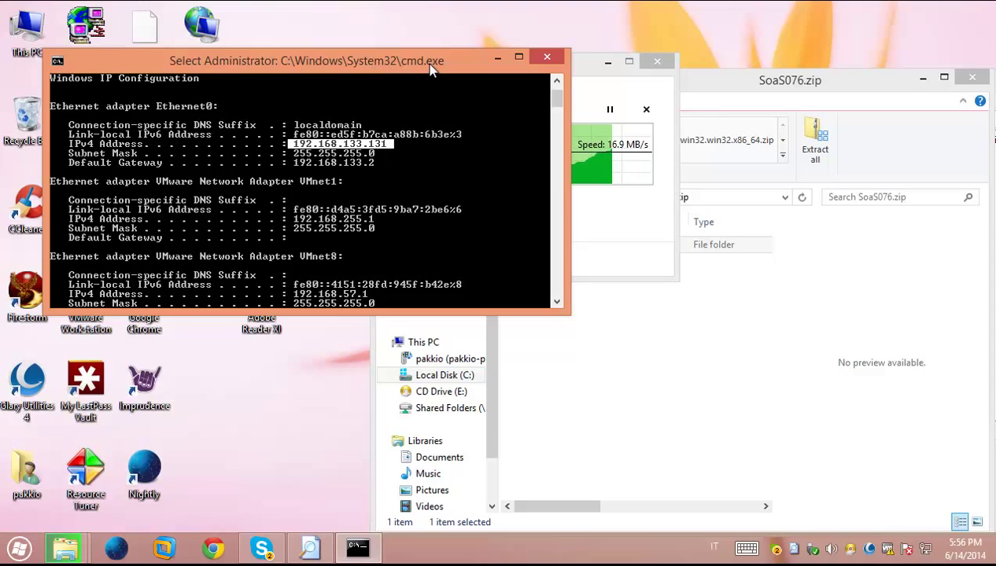
drag(431, 69, 898, 292)
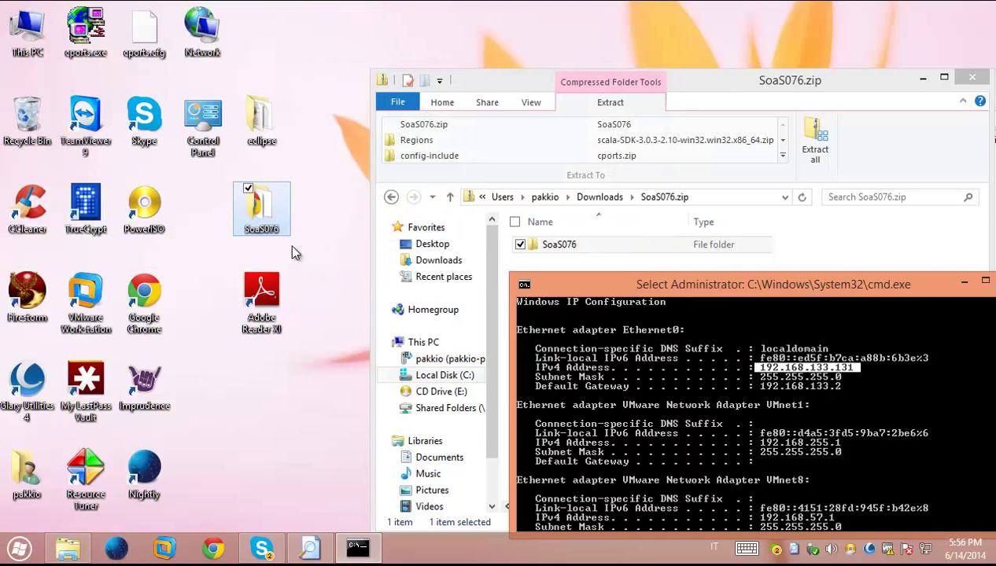
Open the SoaS076 desktop folder and run mowes.exe, accepting the security warning
click(324, 242)
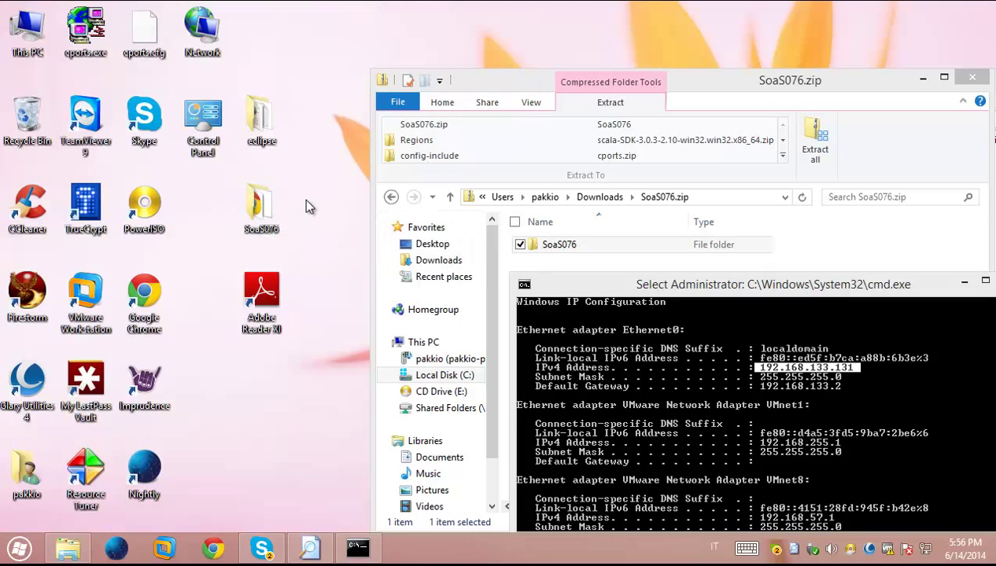
double_click(264, 212)
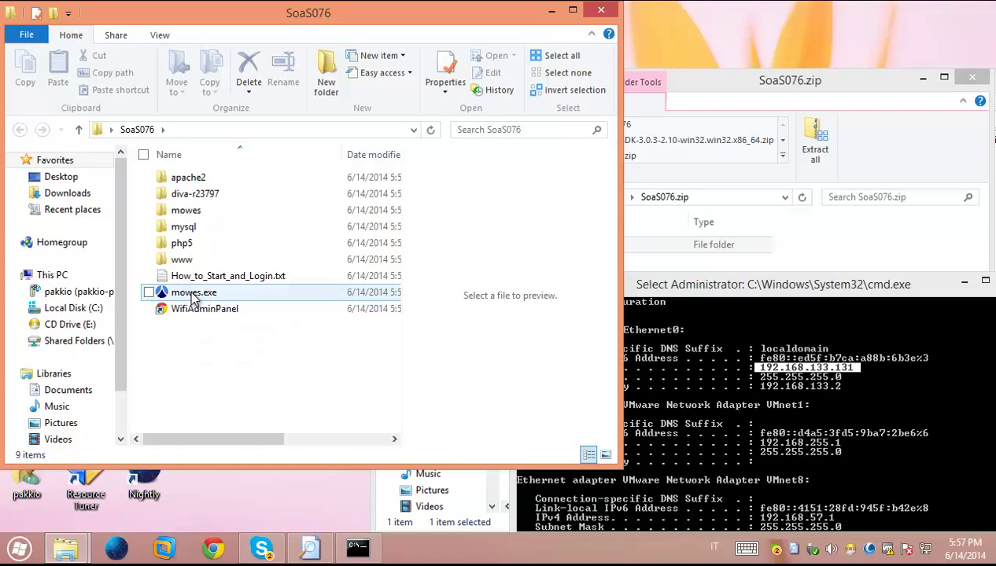
double_click(192, 294)
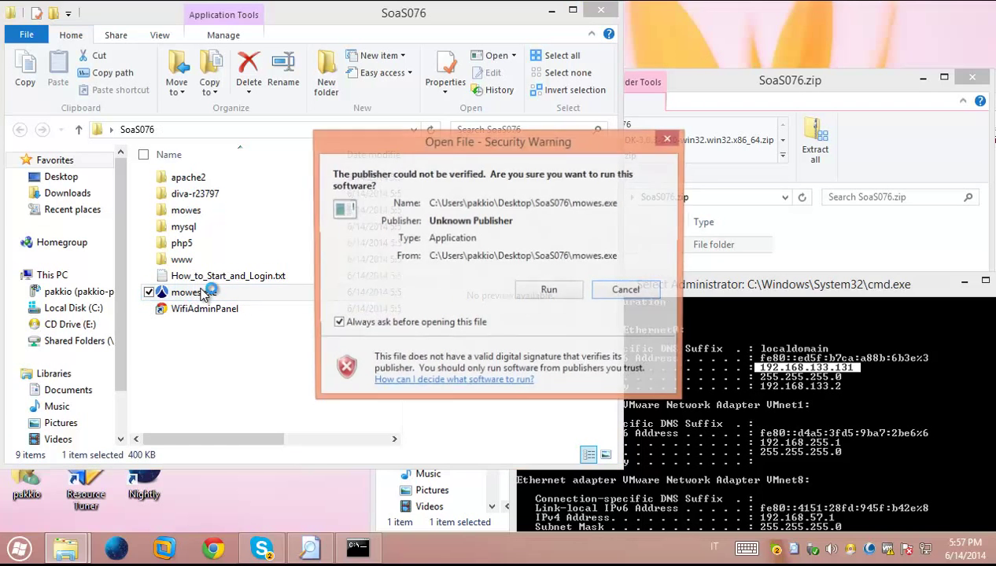
click(548, 291)
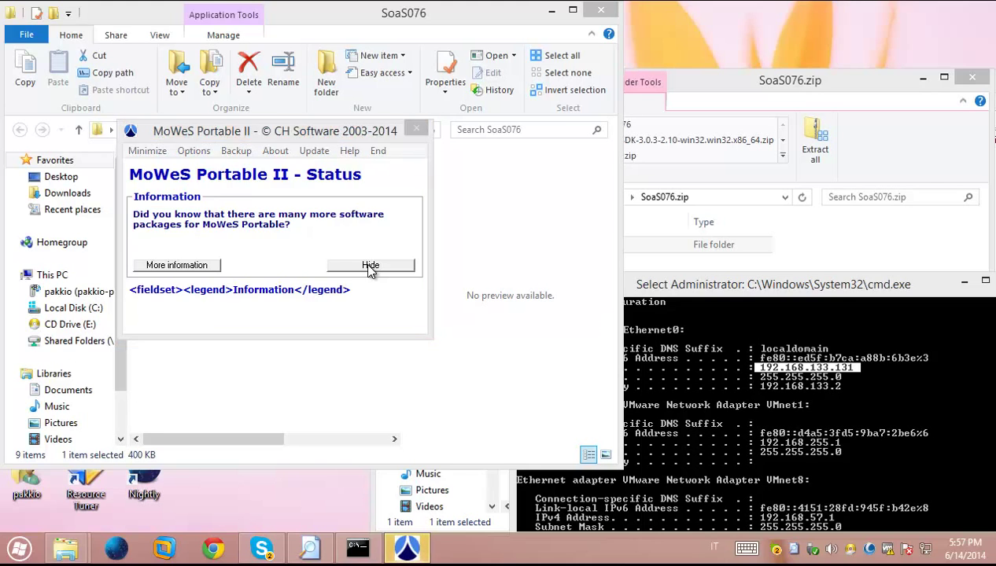
Hide the MoWeS info panel and move the status window to the top right of the screen
click(368, 263)
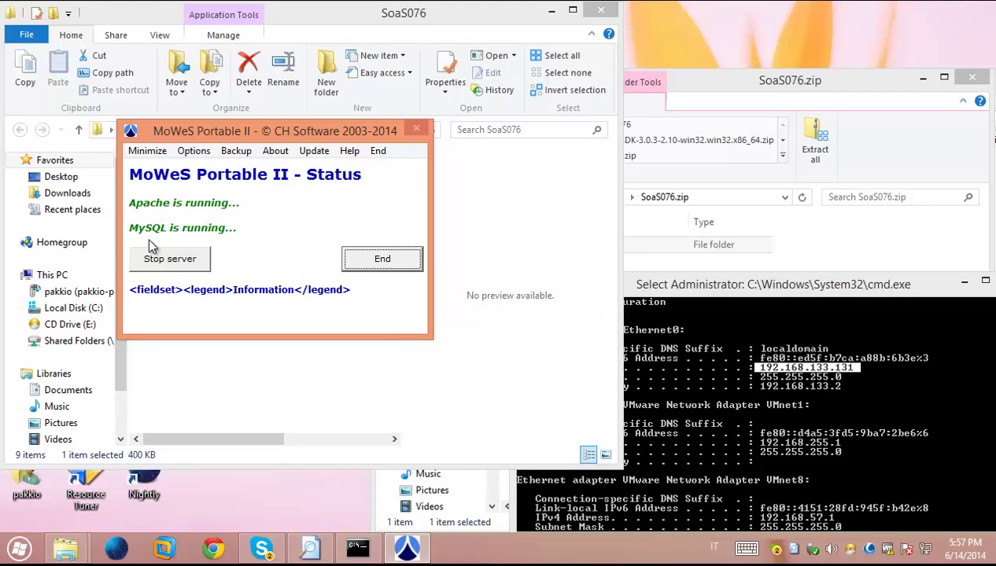
drag(267, 131, 191, 267)
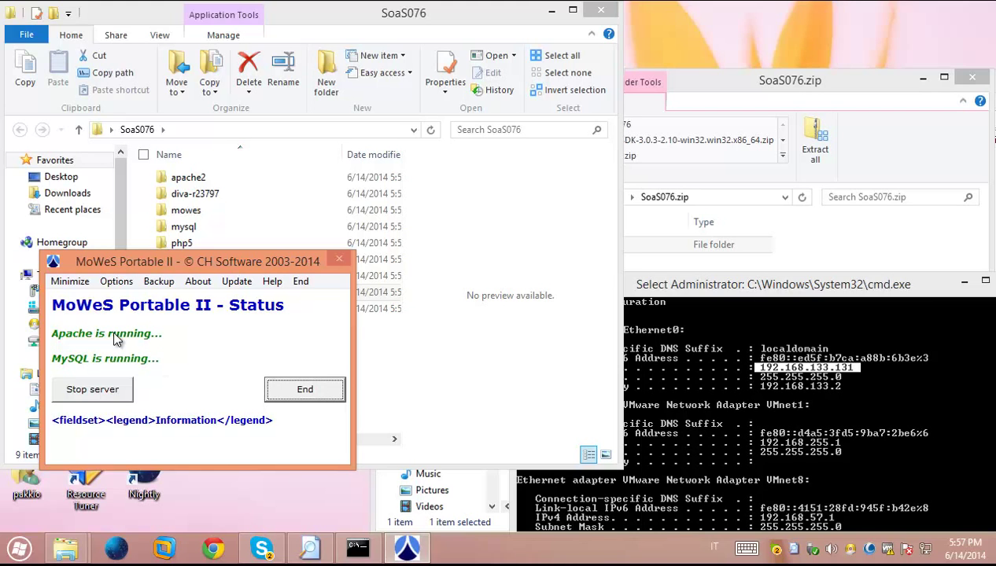
drag(246, 261, 242, 303)
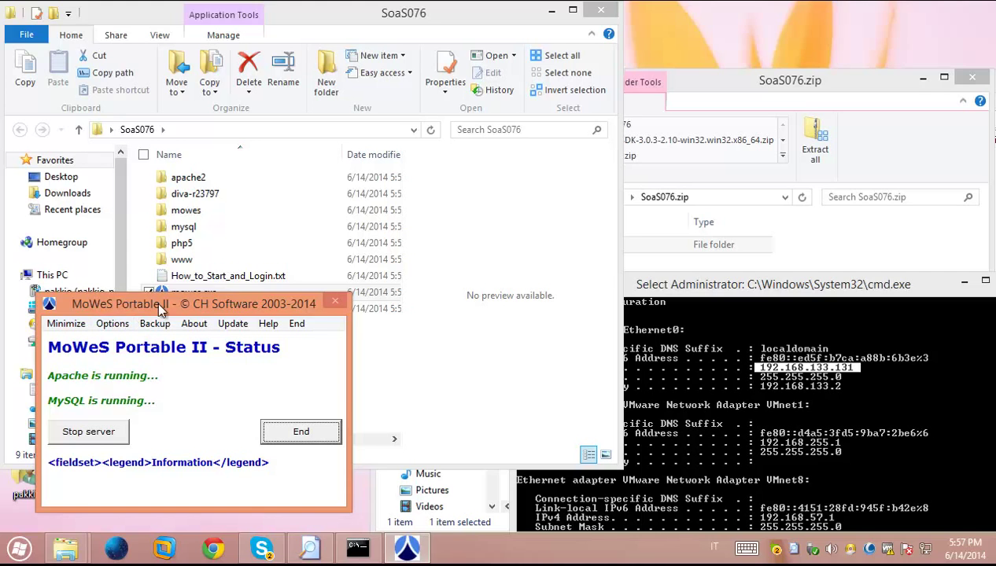
drag(156, 301, 152, 326)
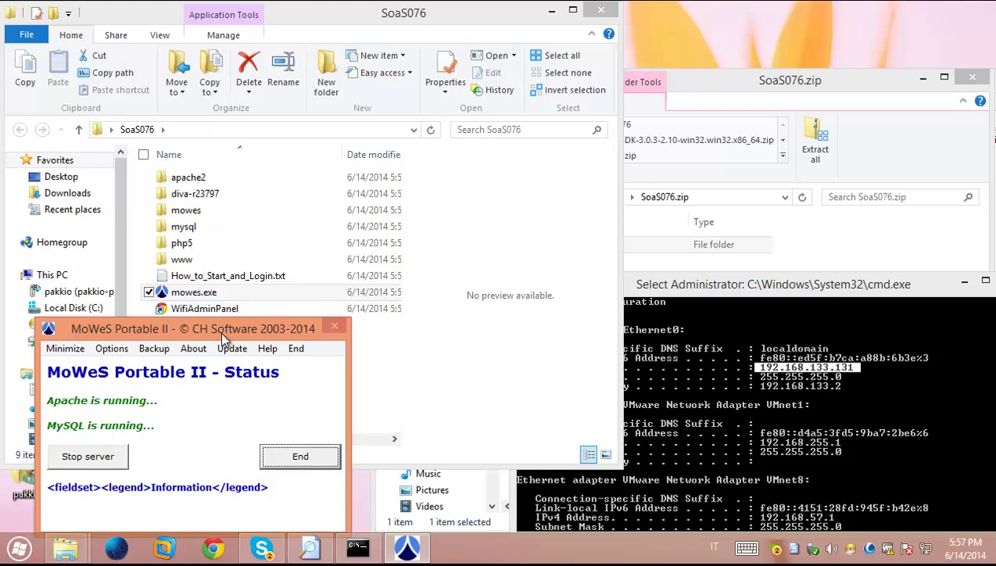
drag(223, 339, 222, 301)
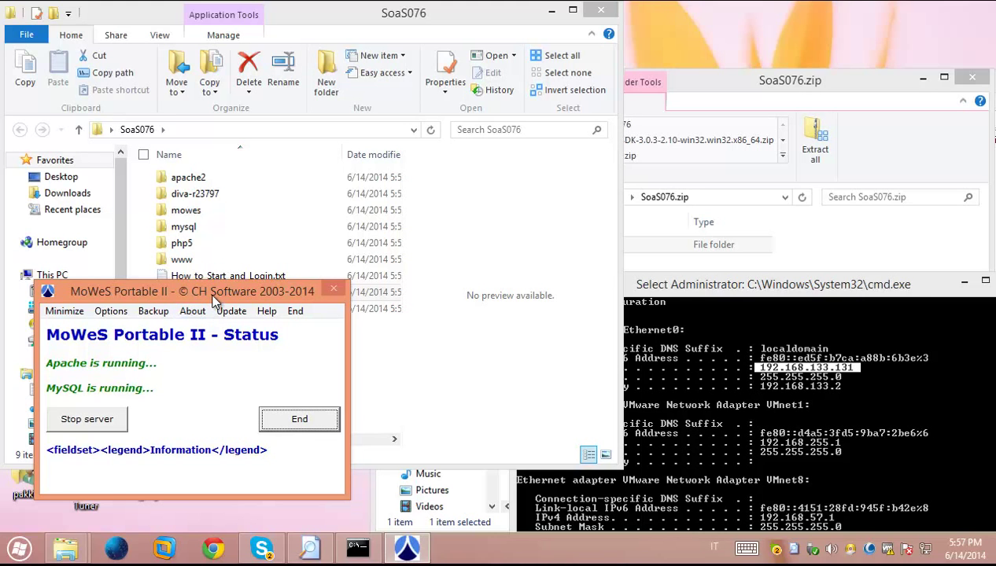
drag(242, 291, 856, 309)
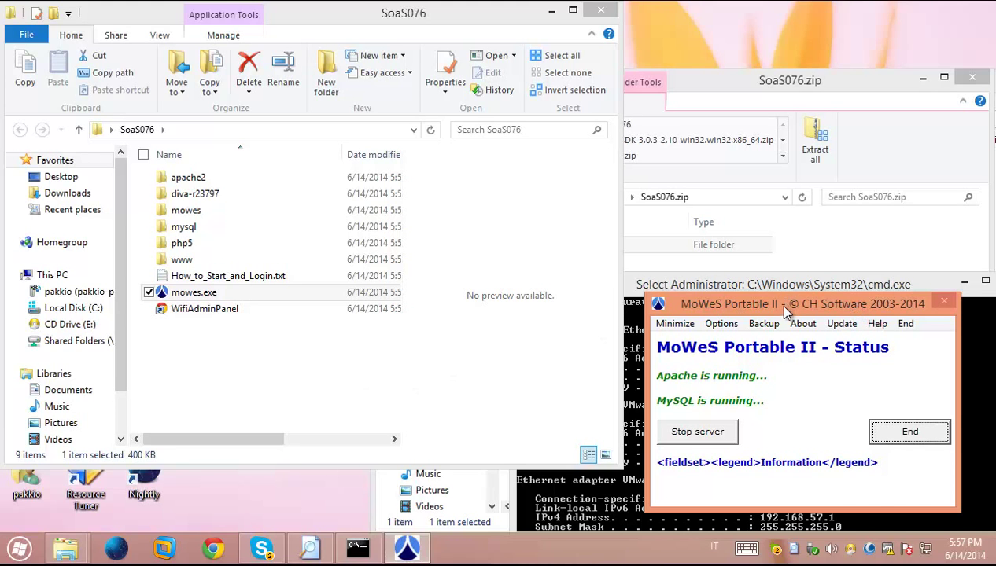
drag(785, 310, 788, 151)
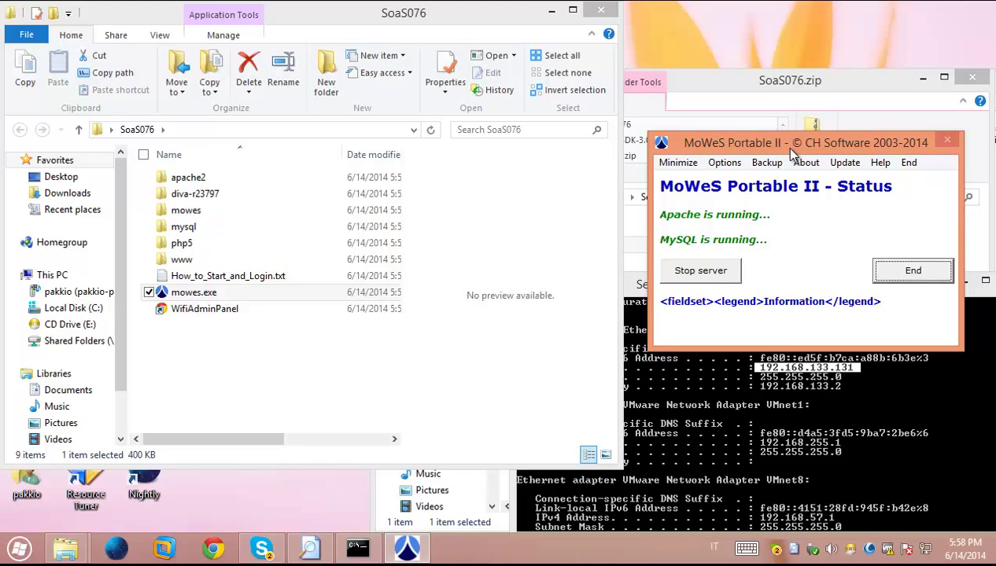
drag(790, 147, 770, 93)
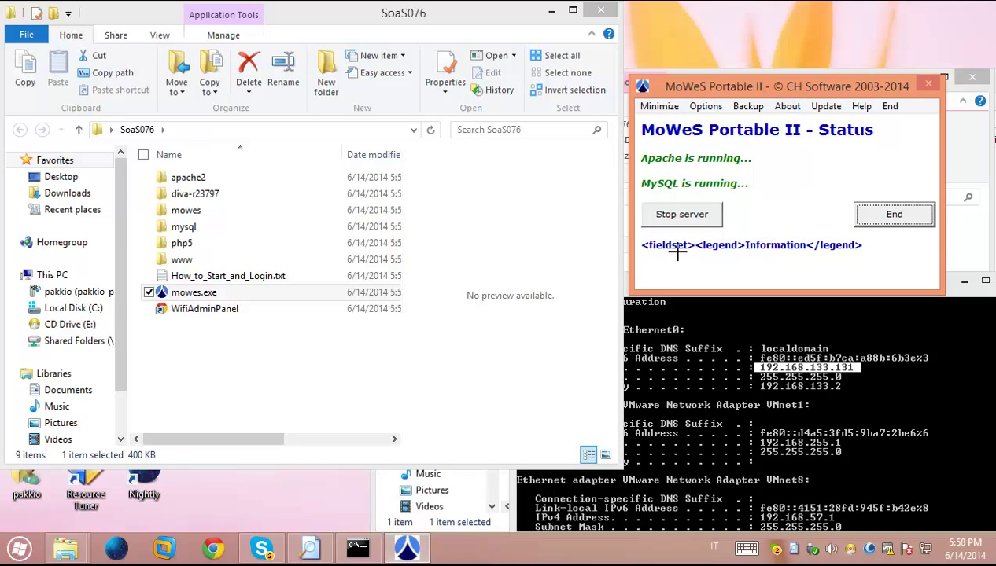
drag(774, 85, 796, 36)
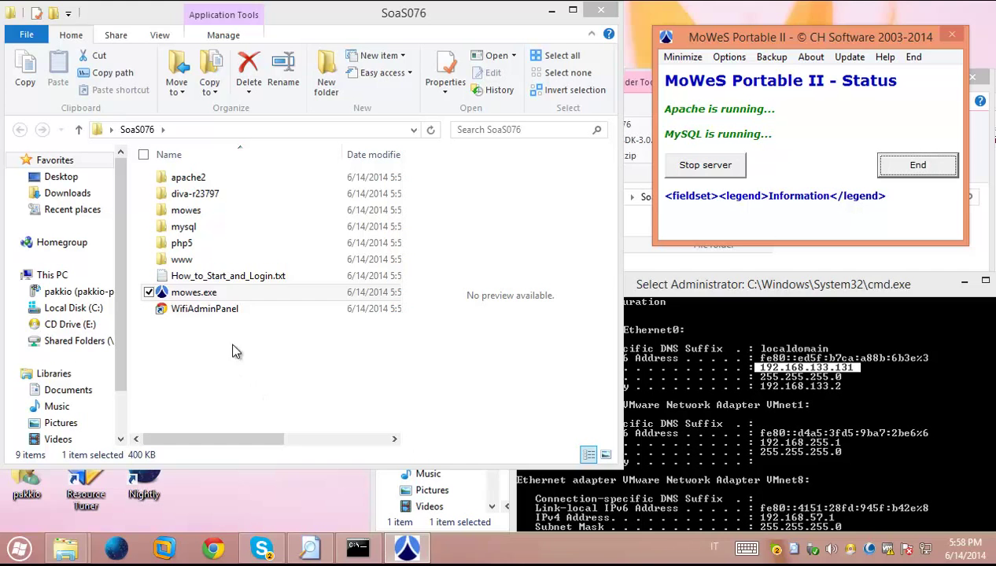
Open diva-r23797\bin and scroll the file list down to OpenSim.exe
double_click(201, 194)
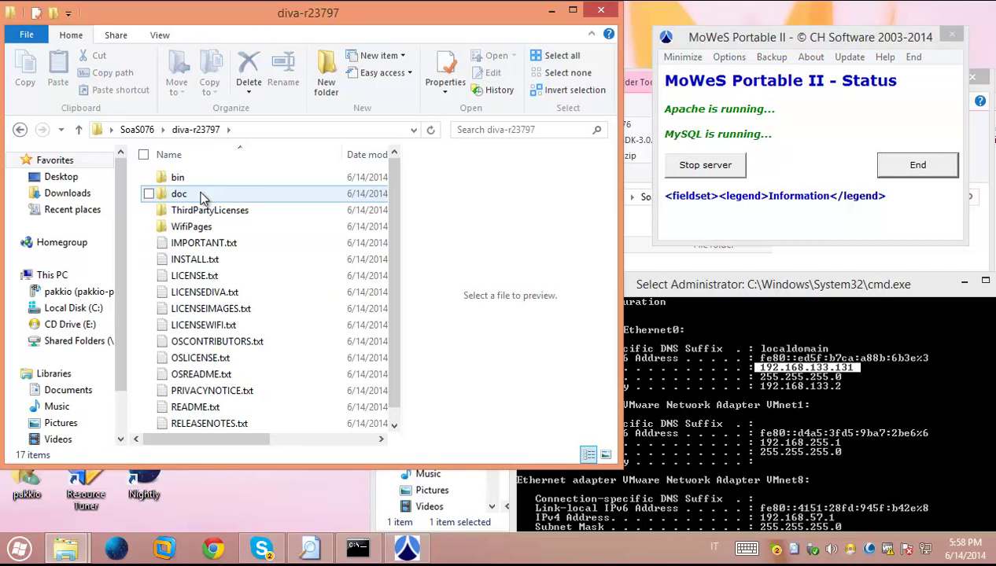
double_click(197, 179)
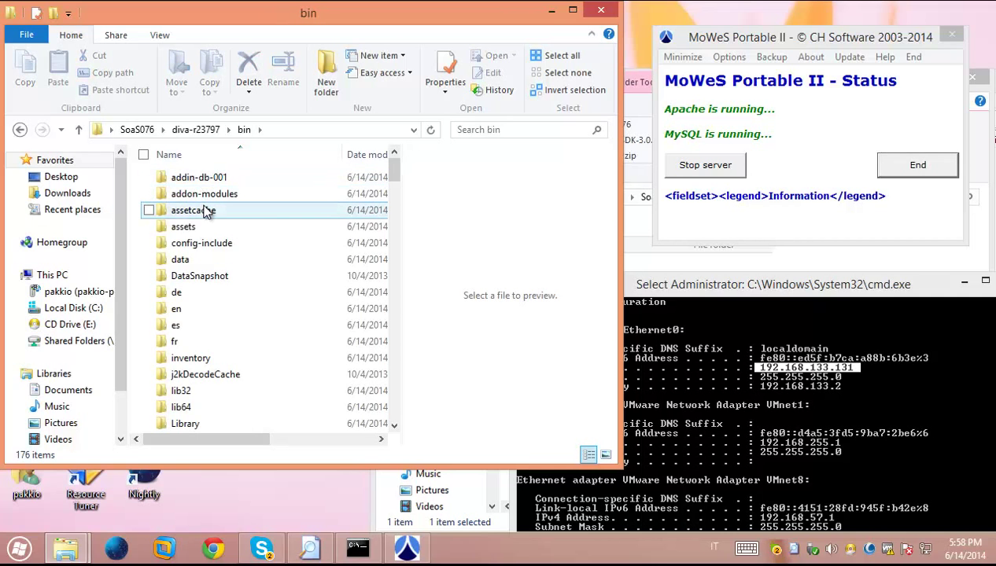
scroll(204, 212, down, 8)
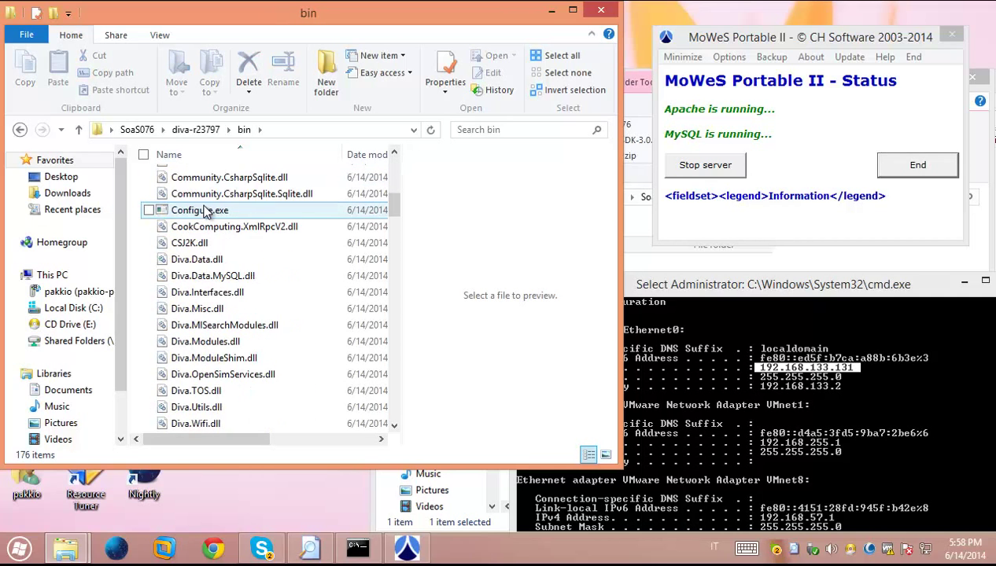
scroll(205, 212, down, 15)
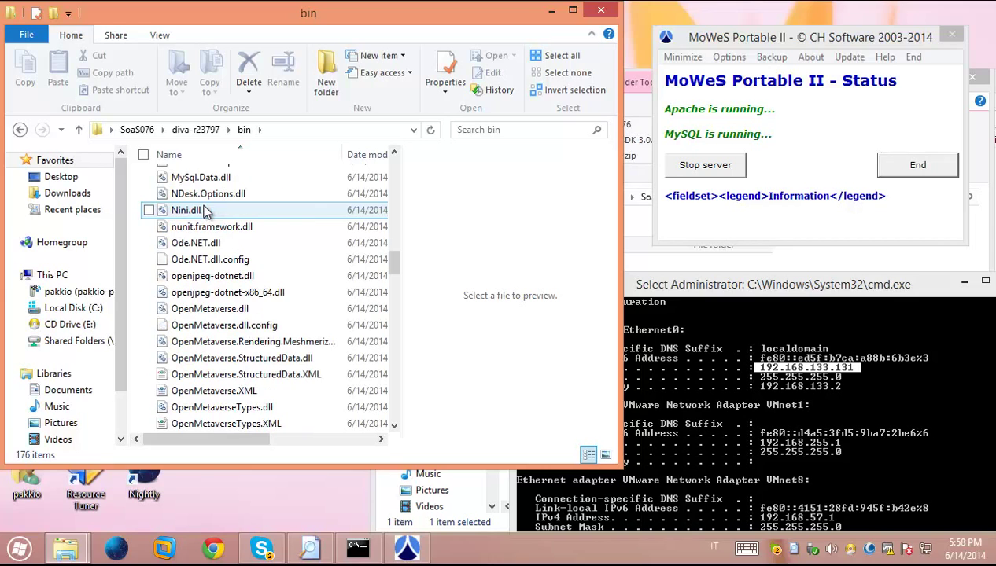
scroll(204, 212, down, 9)
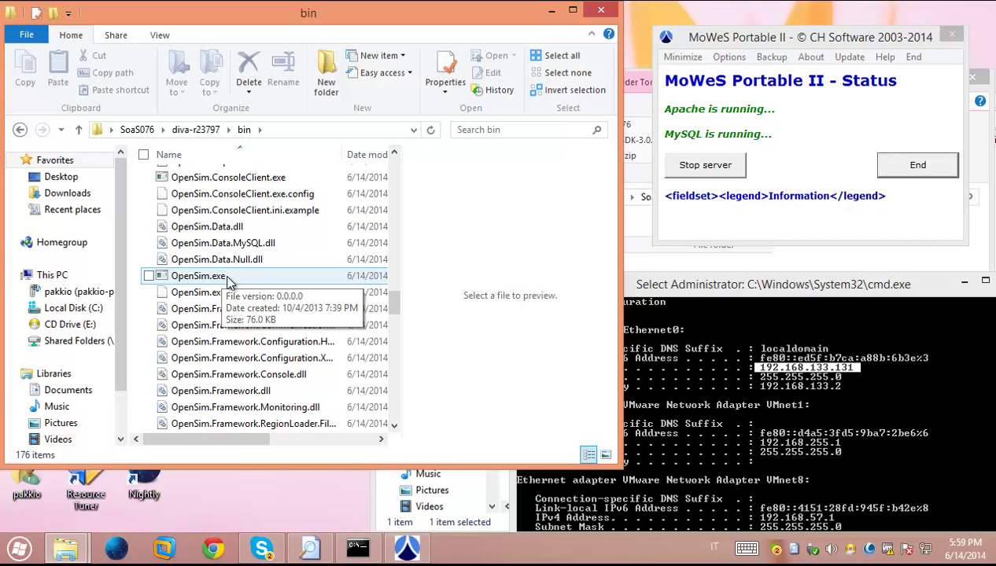
Run OpenSim.exe past the security warning, centre its console, then show the desktop
double_click(223, 277)
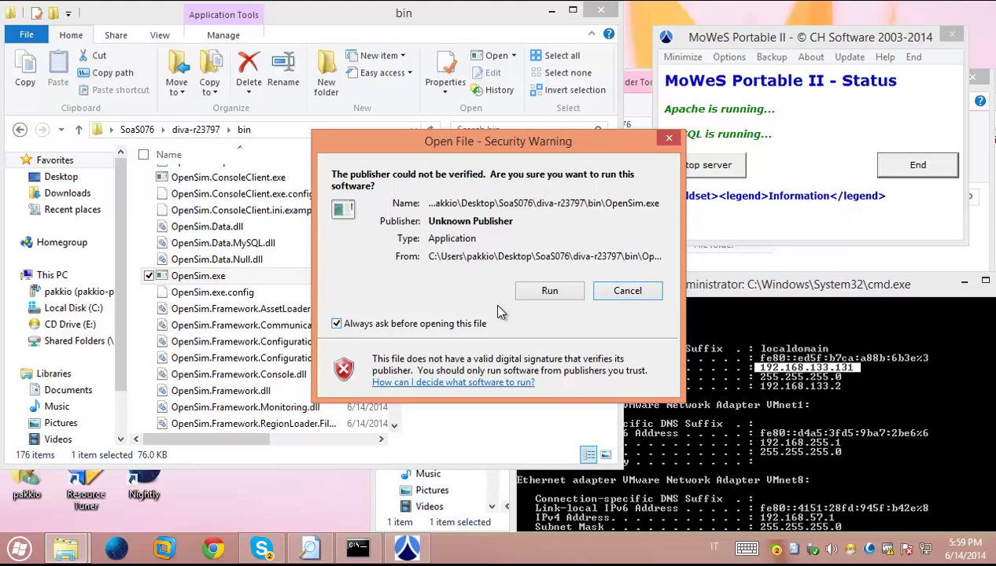
click(542, 297)
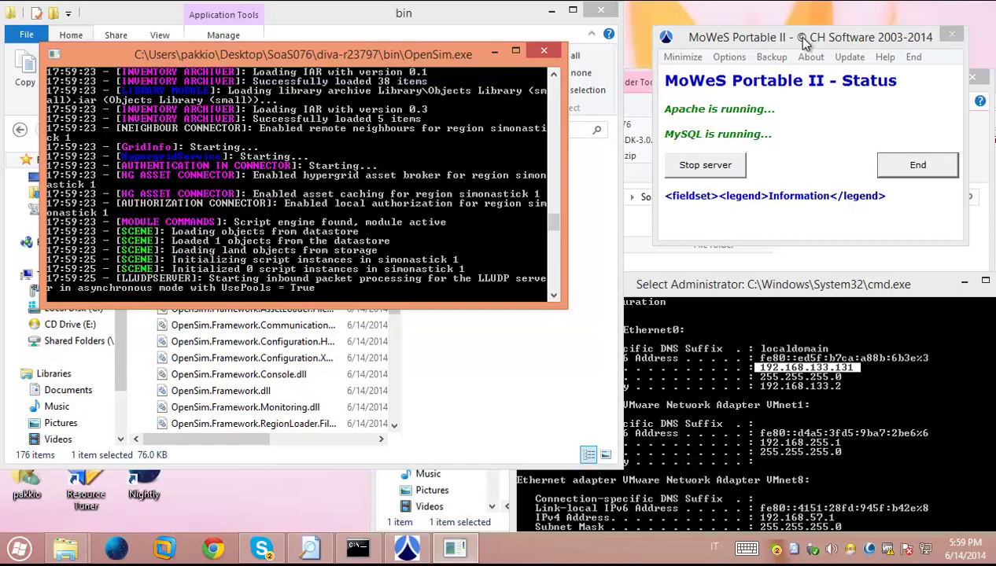
drag(794, 36, 746, 37)
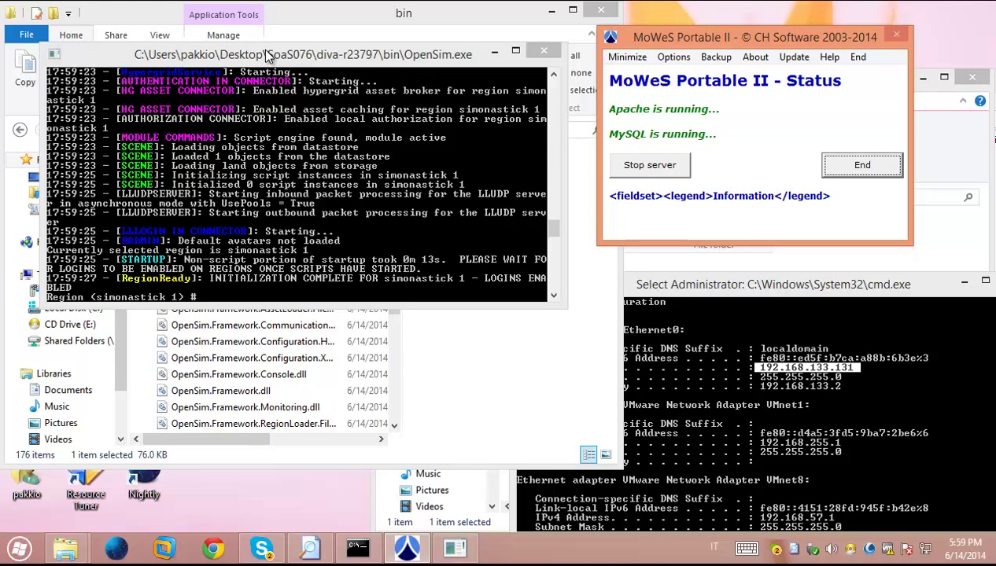
drag(267, 55, 261, 70)
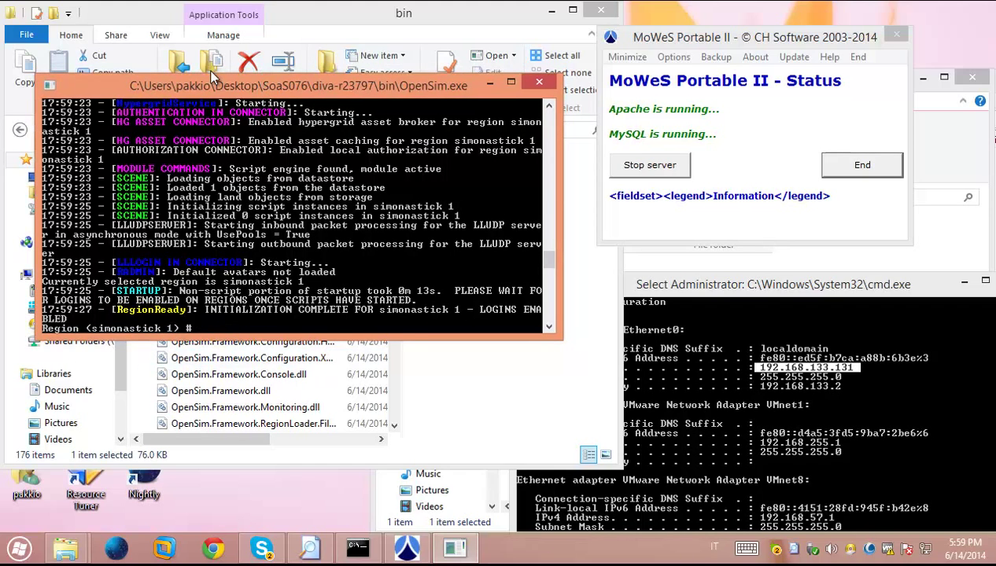
drag(203, 93, 474, 123)
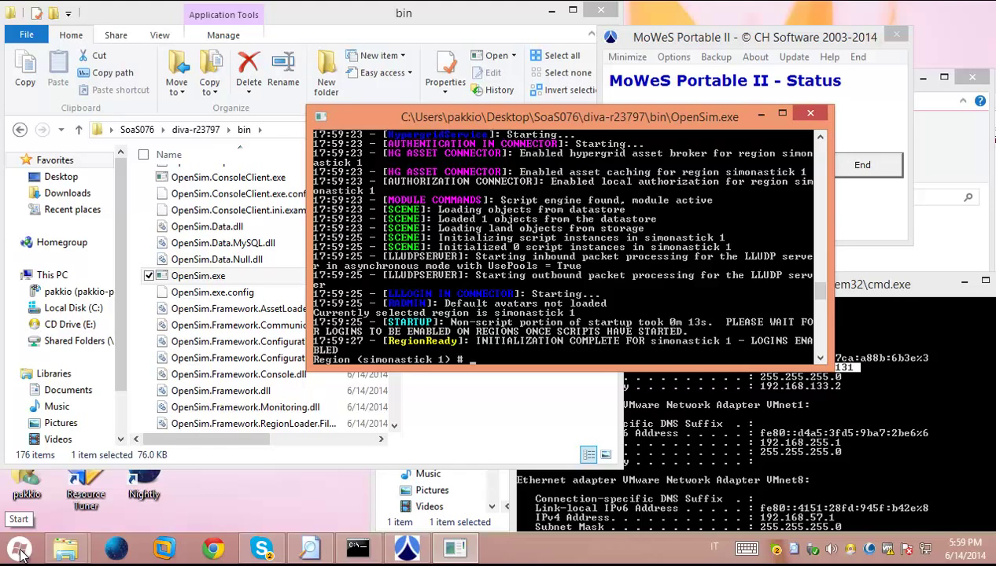
click(257, 508)
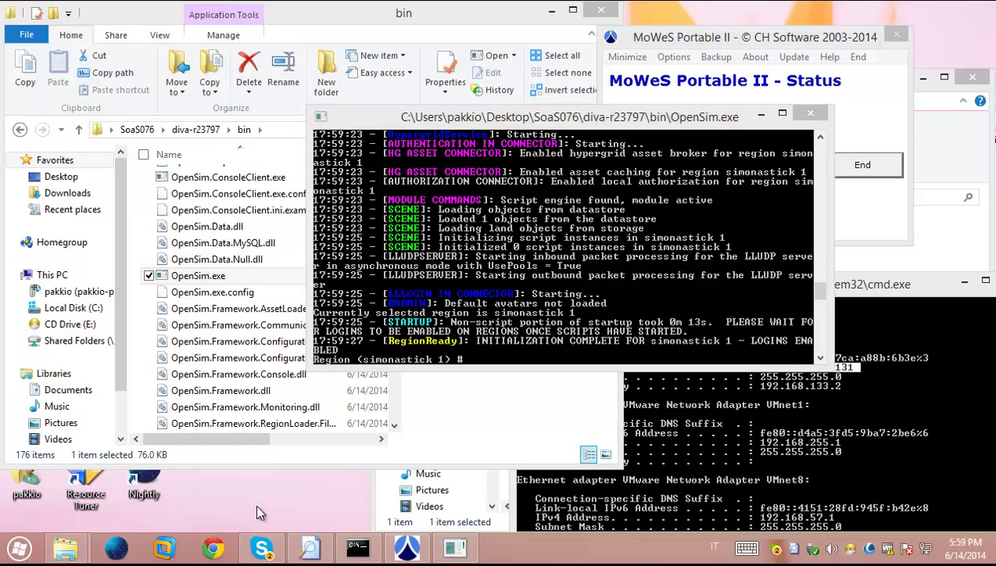
key(super+d)
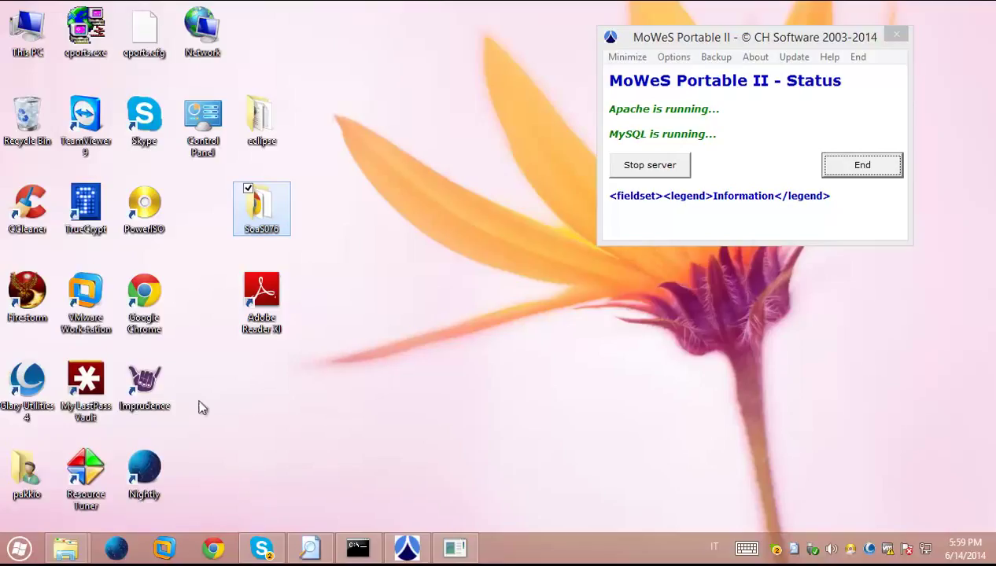
Launch Imprudence, enter the local avatar's first and last name, and clear the saved password
click(146, 383)
double_click(145, 383)
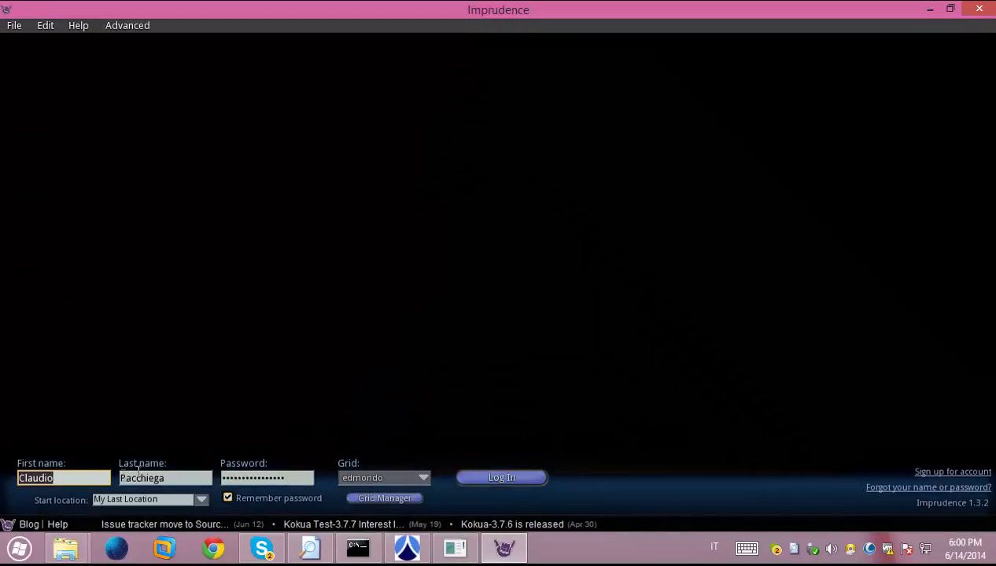
click(72, 477)
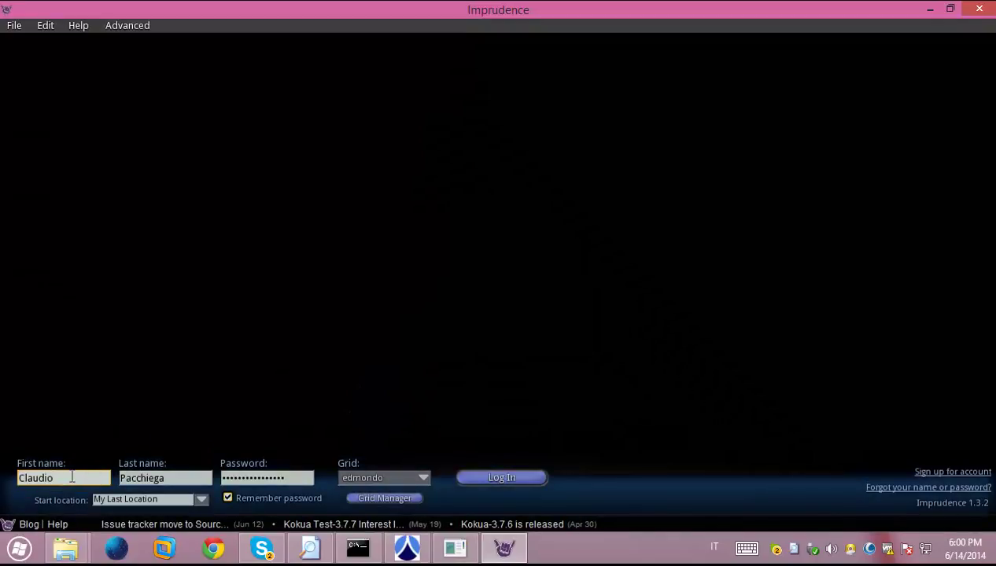
double_click(71, 478)
text(simo)
text(na)
key(Tab)
text(stick)
key(Tab)
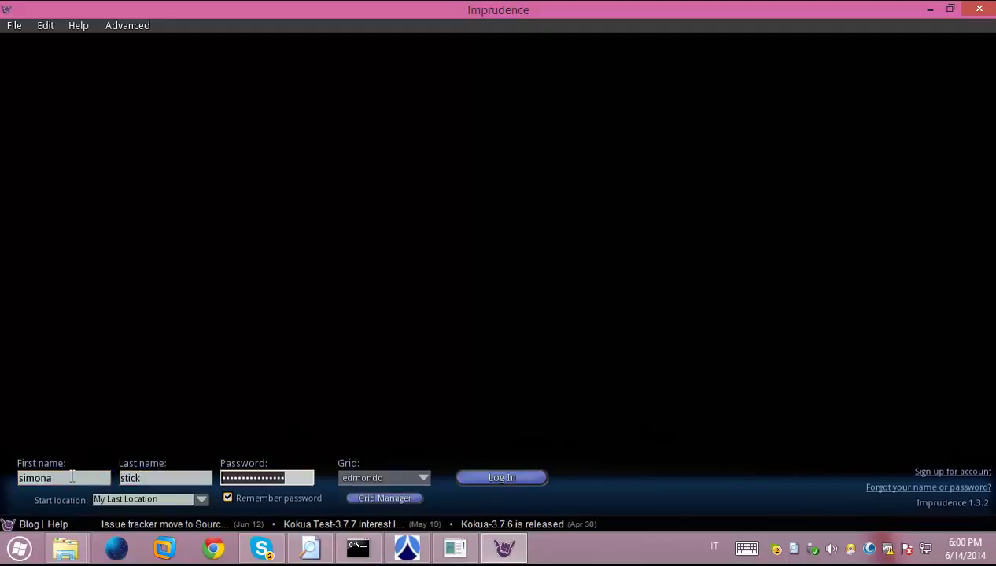
key(BackSpace)
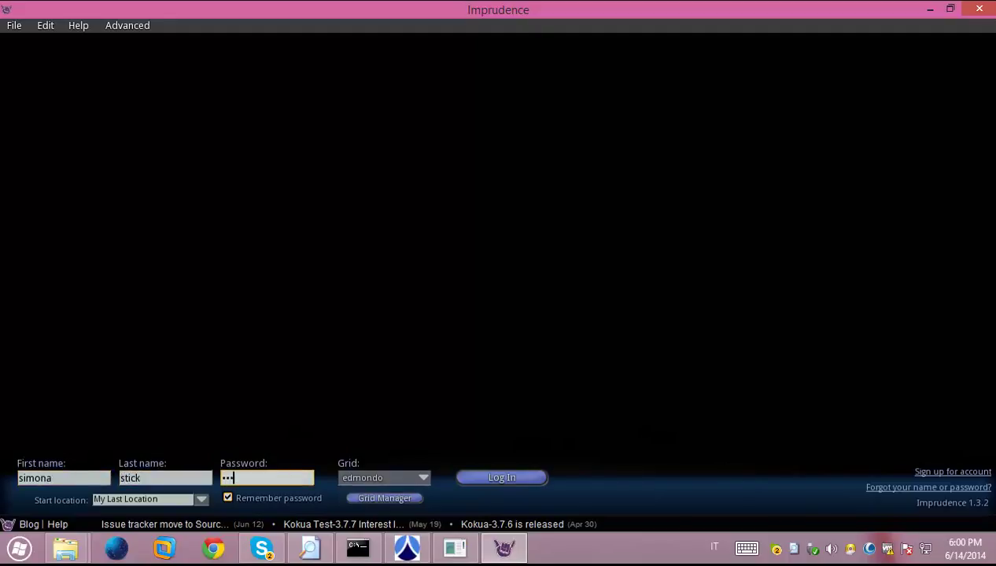
click(392, 501)
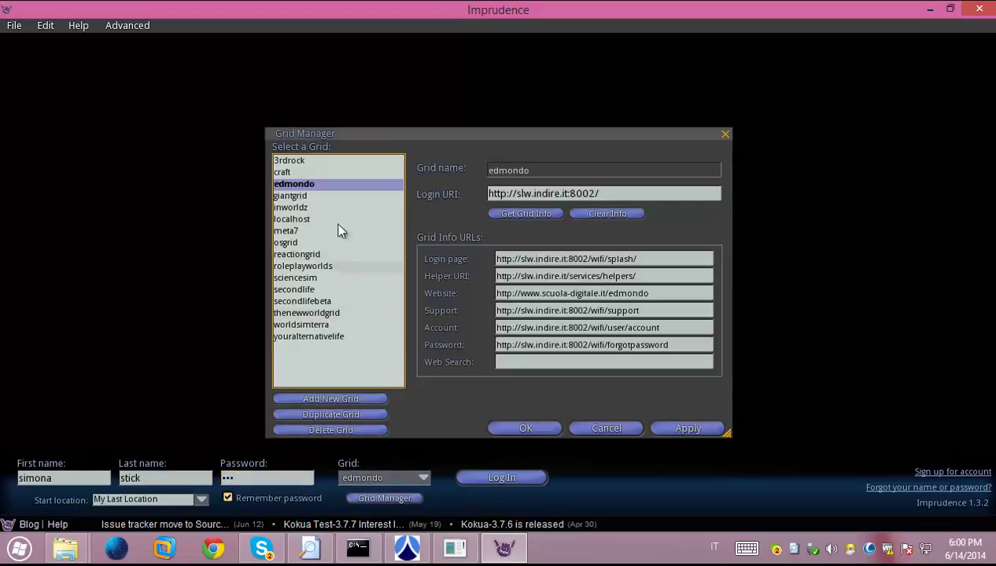
click(300, 219)
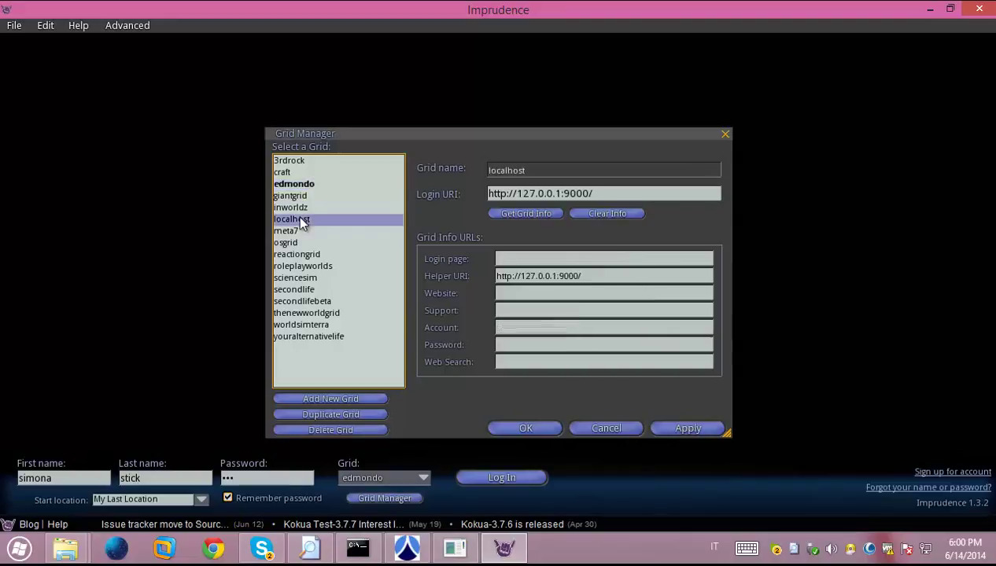
click(568, 197)
click(578, 194)
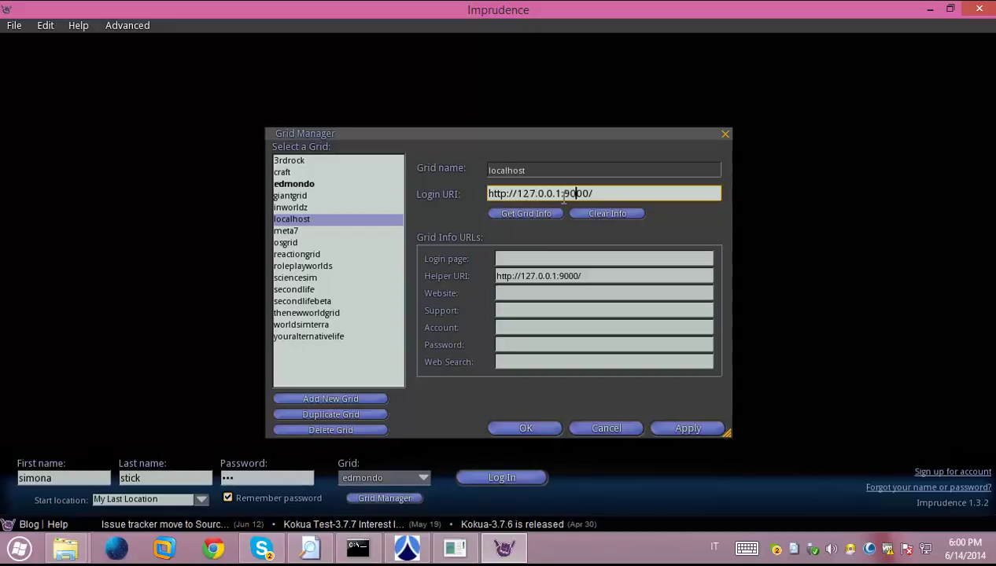
drag(570, 193, 608, 194)
text(1)
text(00)
text(/)
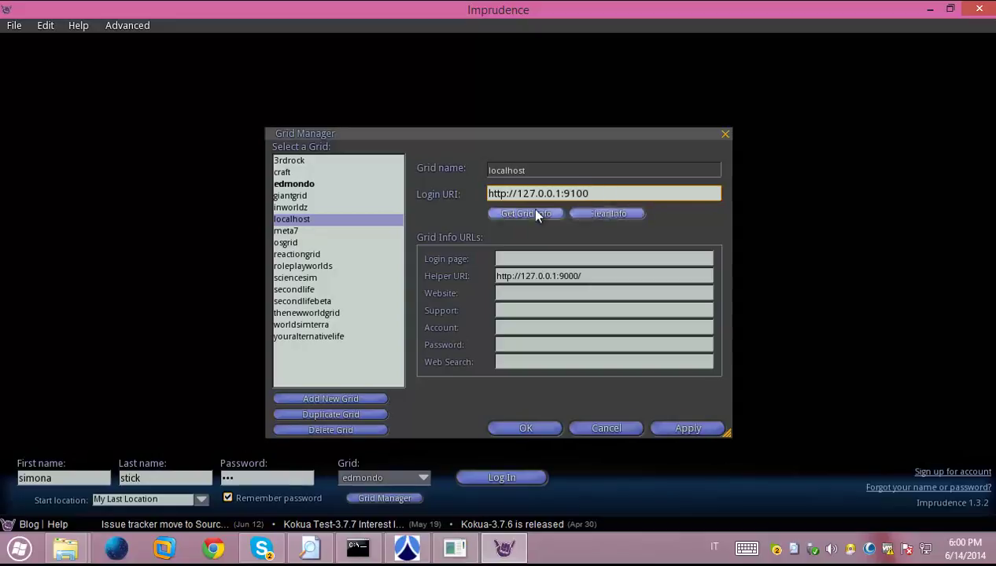
click(533, 214)
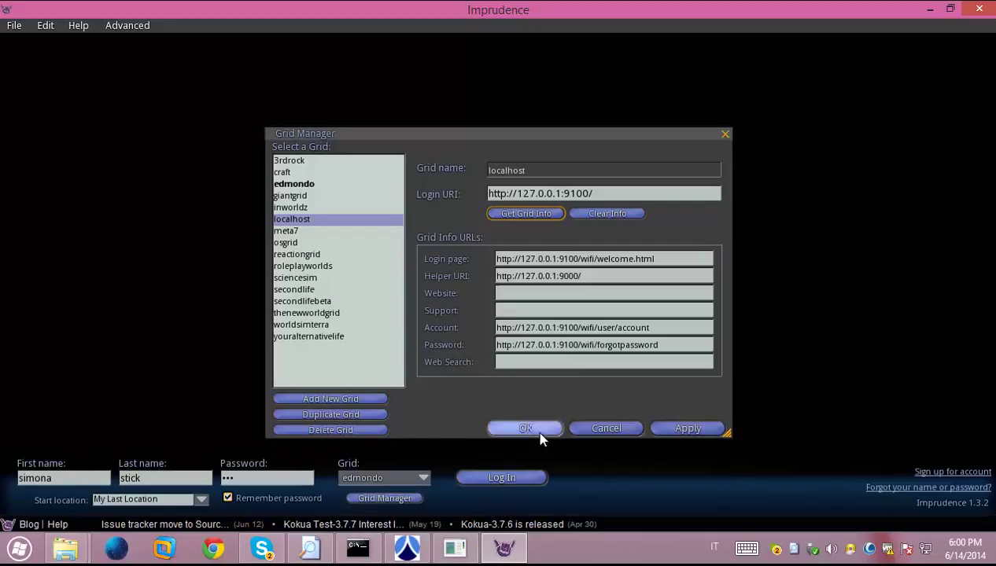
Apply the grid settings and choose localhost as the login grid
click(671, 434)
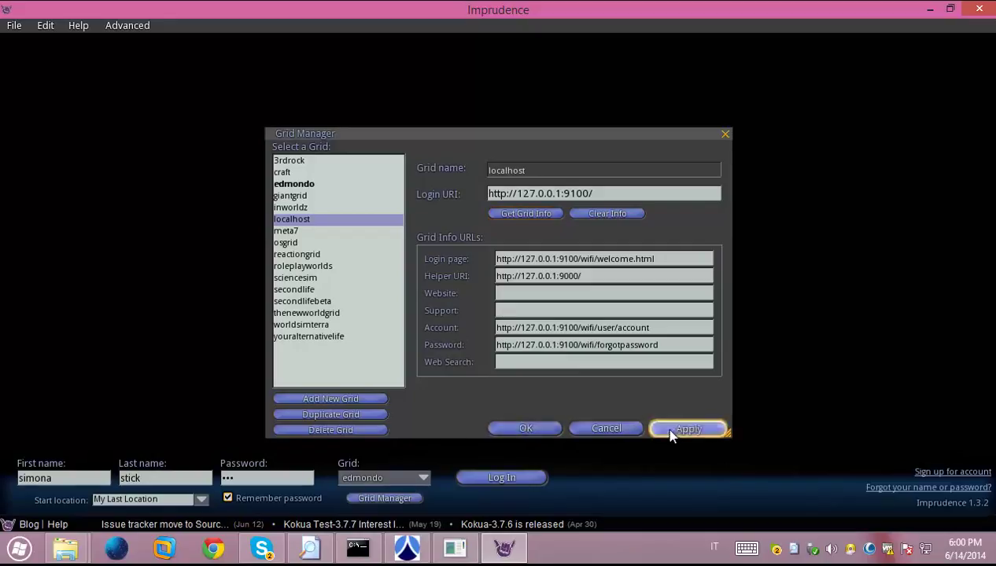
click(522, 426)
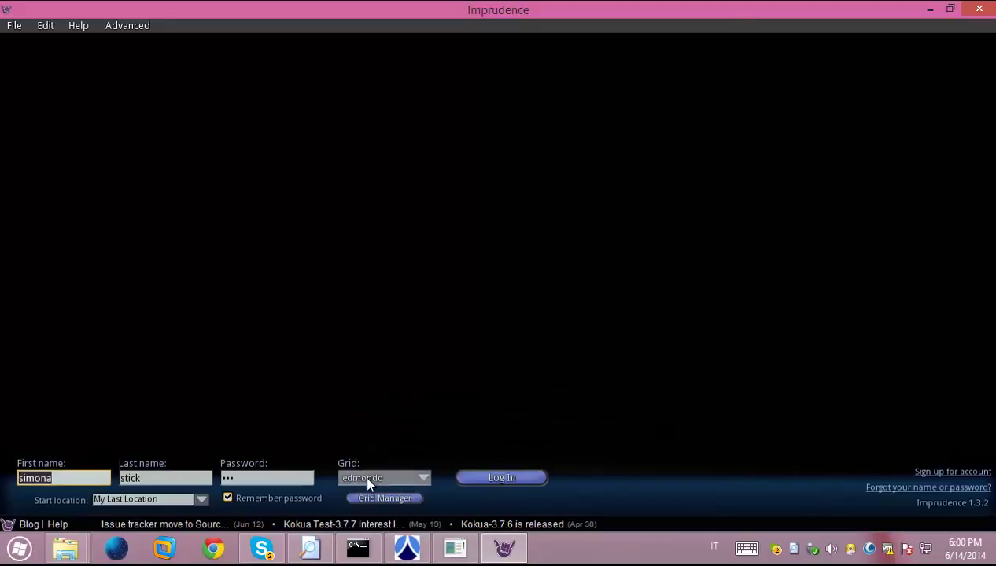
click(390, 478)
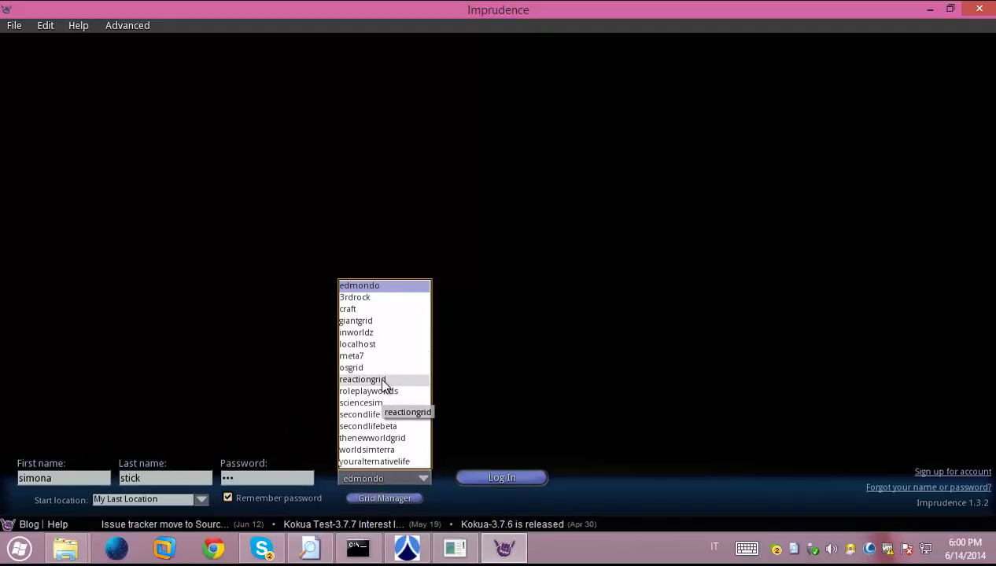
click(369, 345)
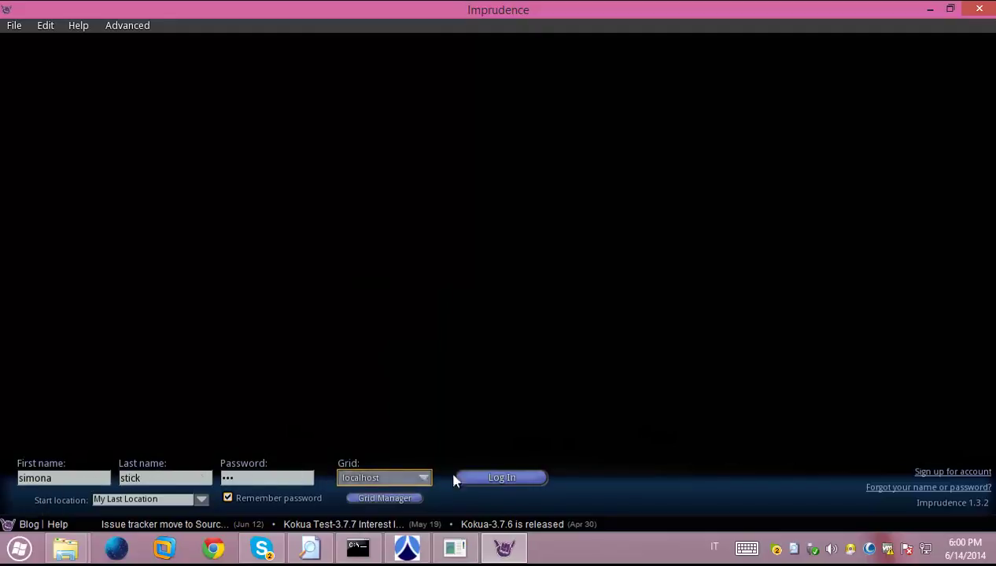
Log in to the local grid and switch between the aerial island view and the view behind the avatar
click(505, 477)
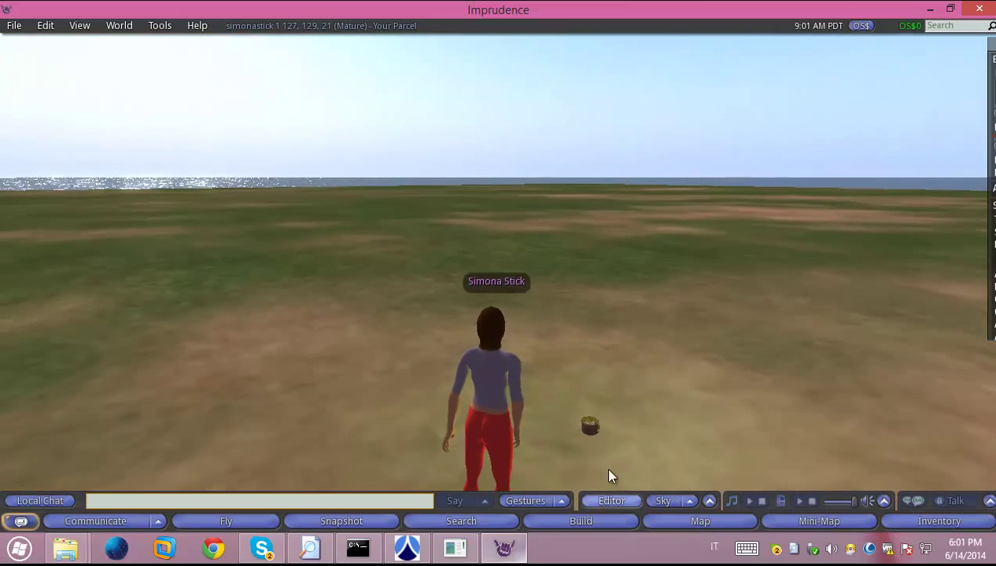
click(586, 431)
key(Escape)
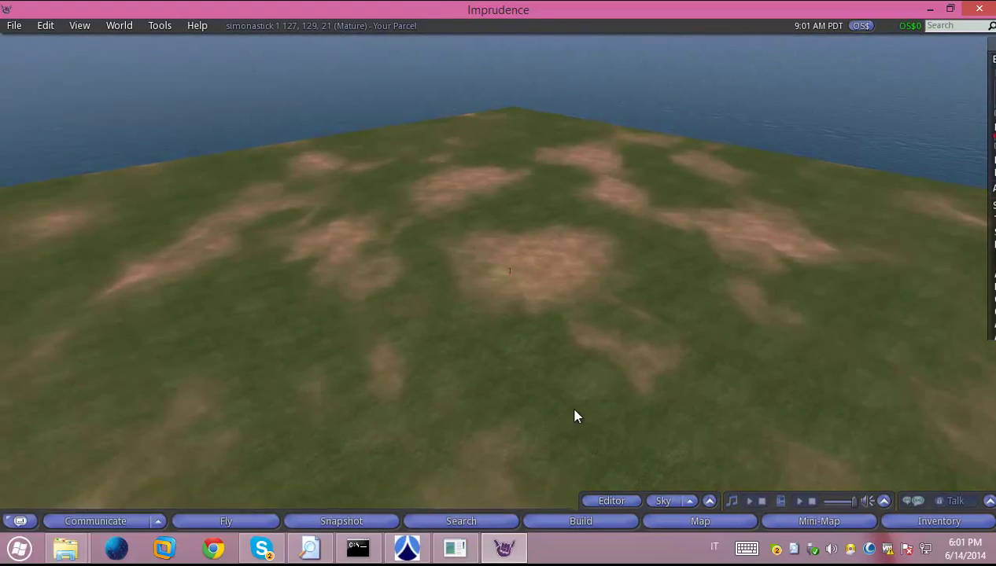
key(Escape)
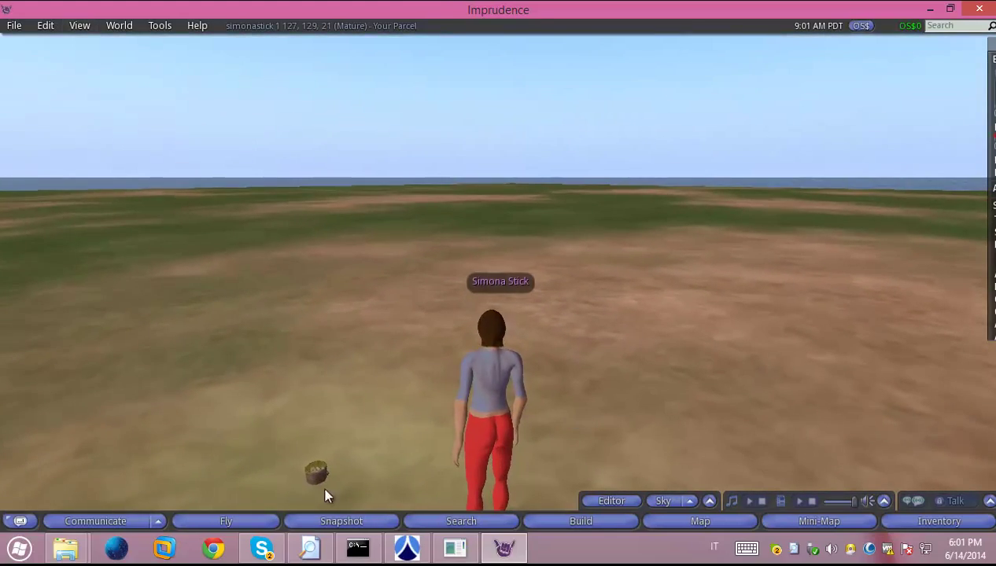
click(319, 476)
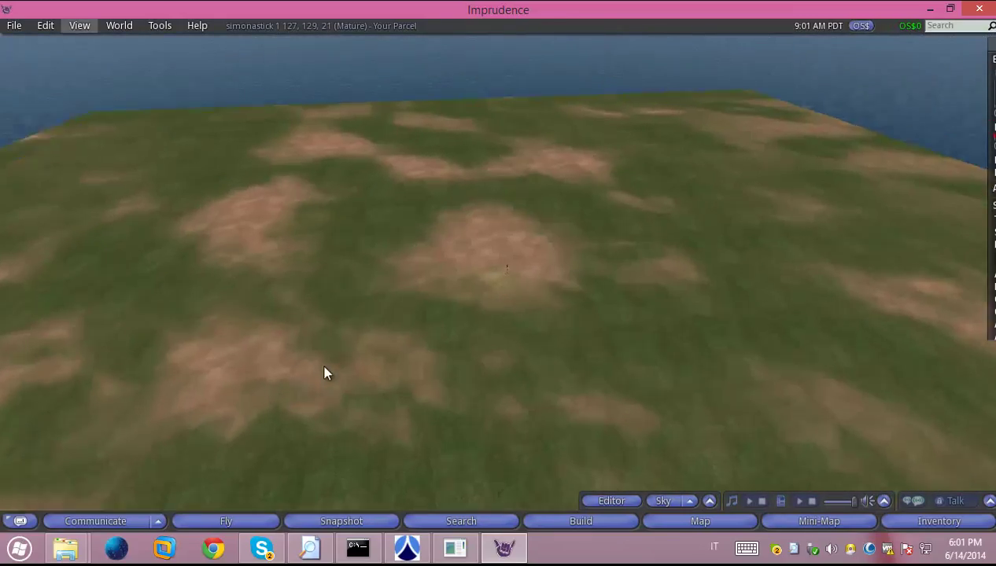
key(Escape)
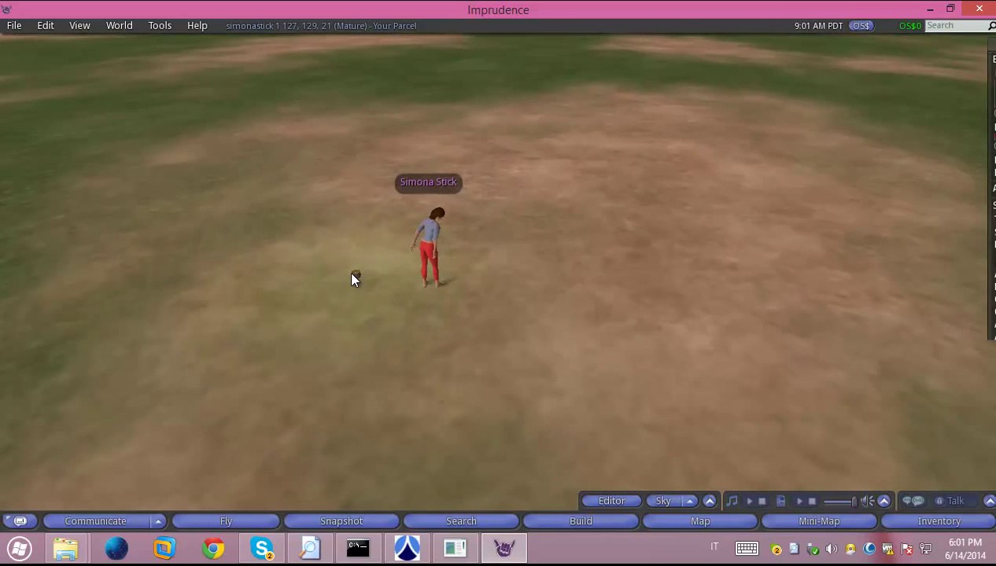
Open the bucket-o-gold object in the editor, browse its Content and General tabs, then close it
right_click(351, 277)
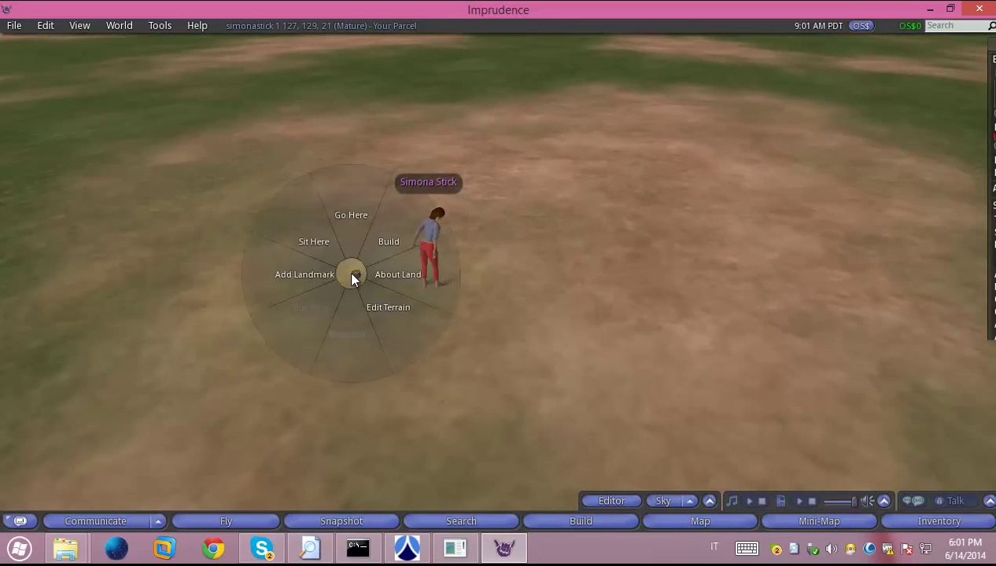
click(431, 306)
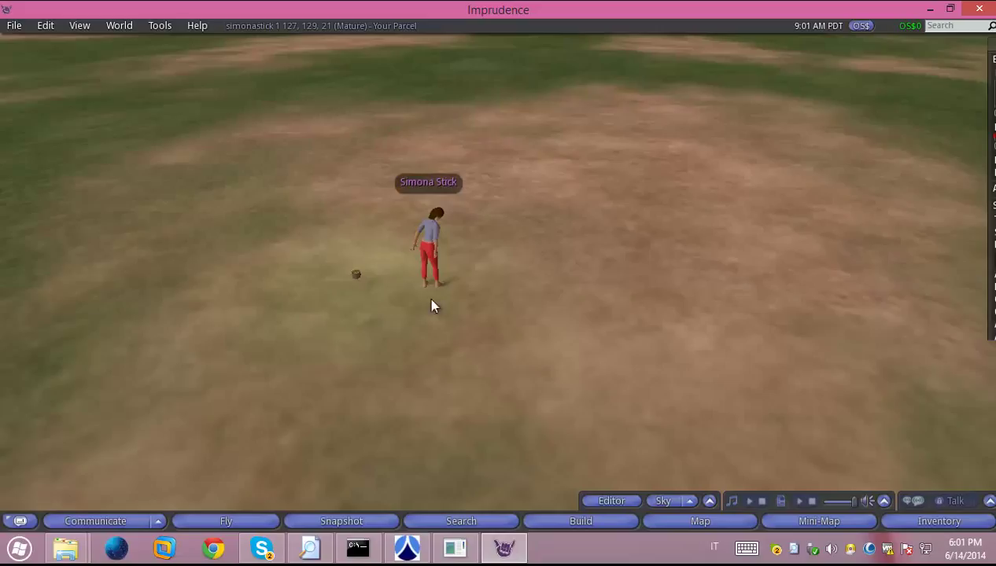
right_click(355, 278)
click(373, 305)
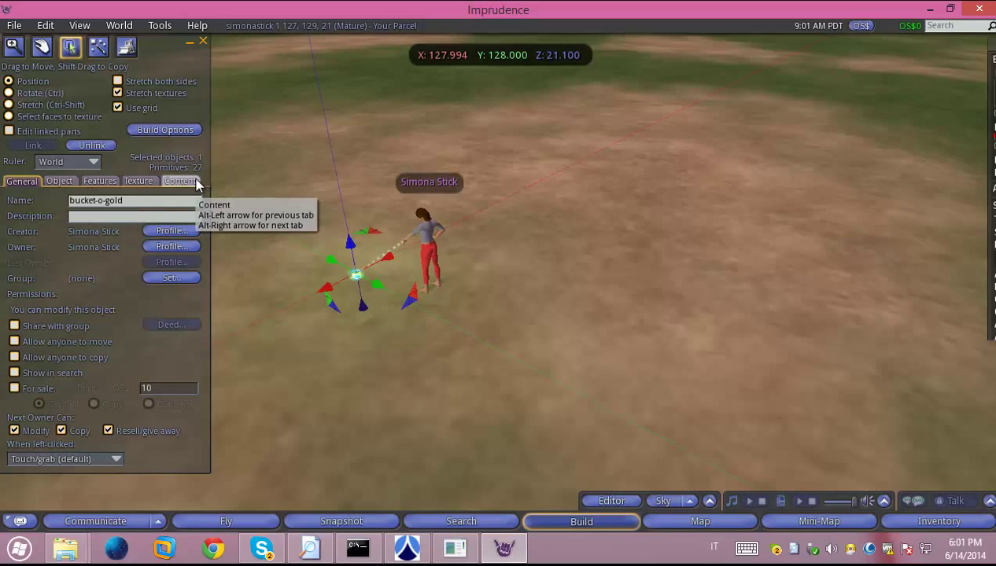
click(196, 182)
click(24, 182)
click(103, 197)
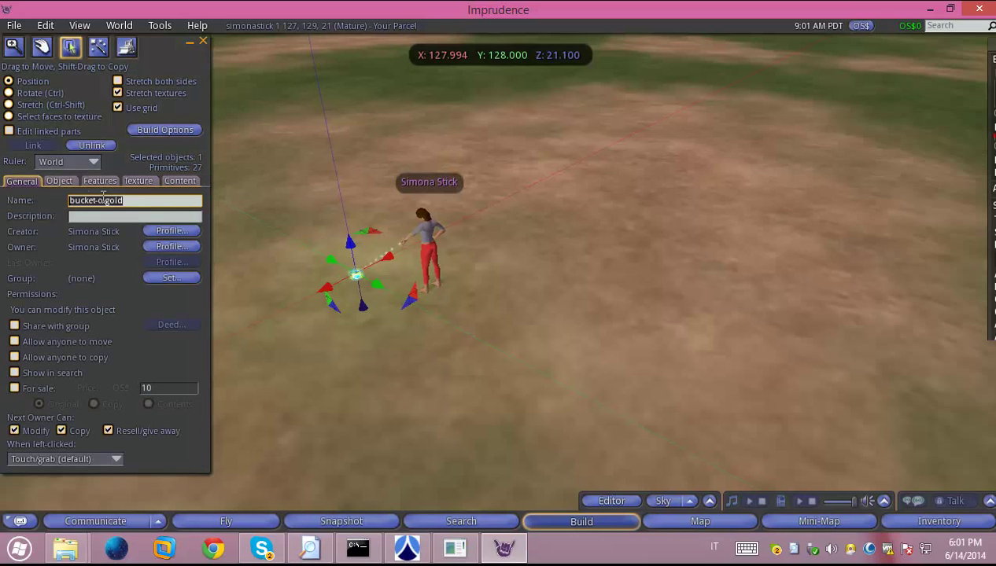
click(201, 46)
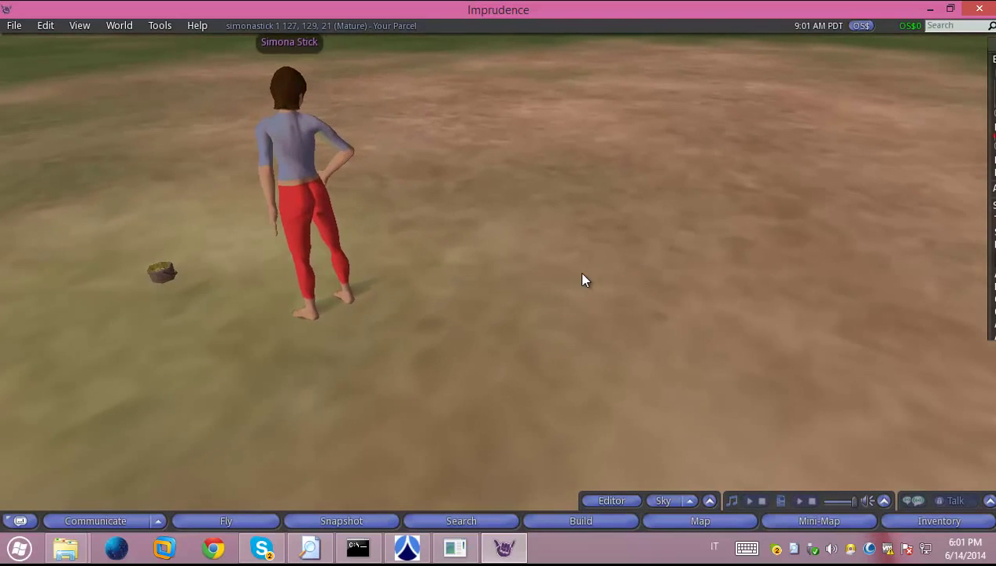
Rez a new cube primitive on the ground beside the avatar
right_click(526, 290)
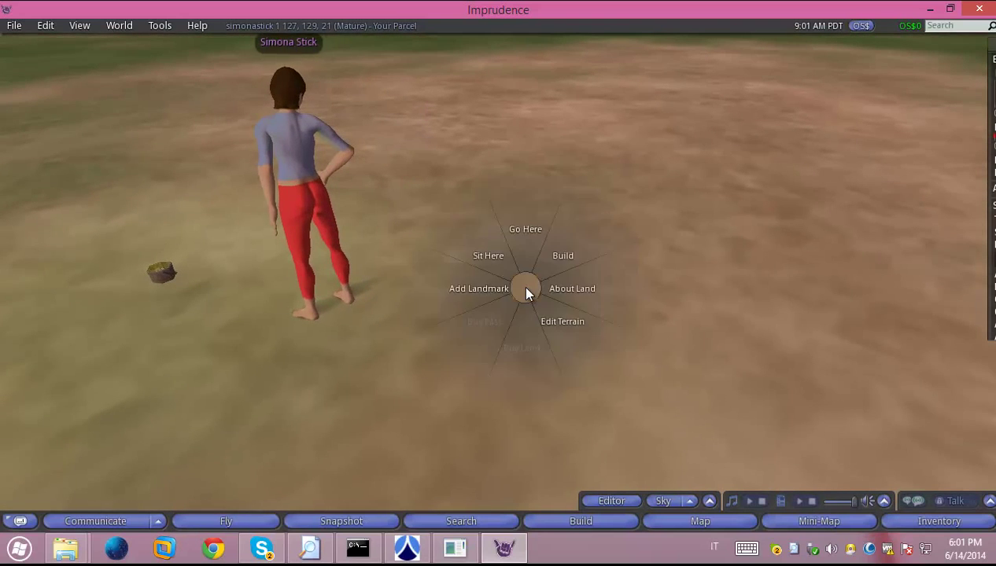
click(558, 260)
click(530, 284)
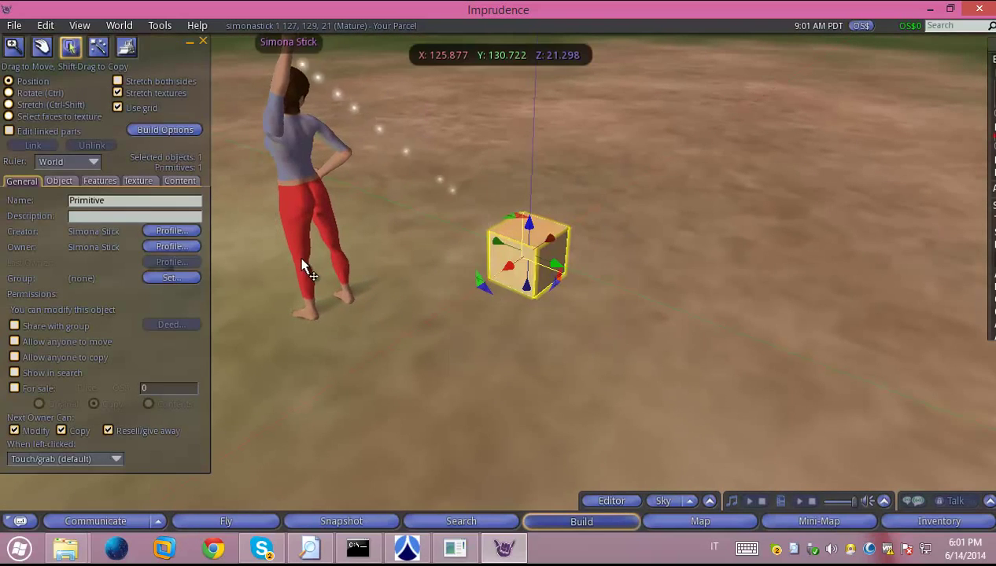
Add a new script to the cube, insert '(1)' into its llSay text, and save it
click(182, 182)
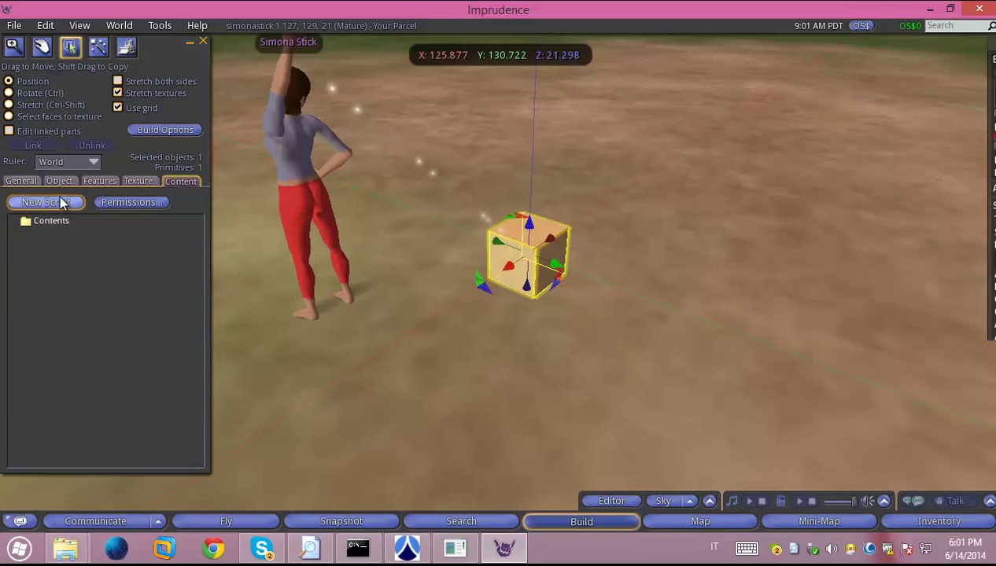
click(62, 203)
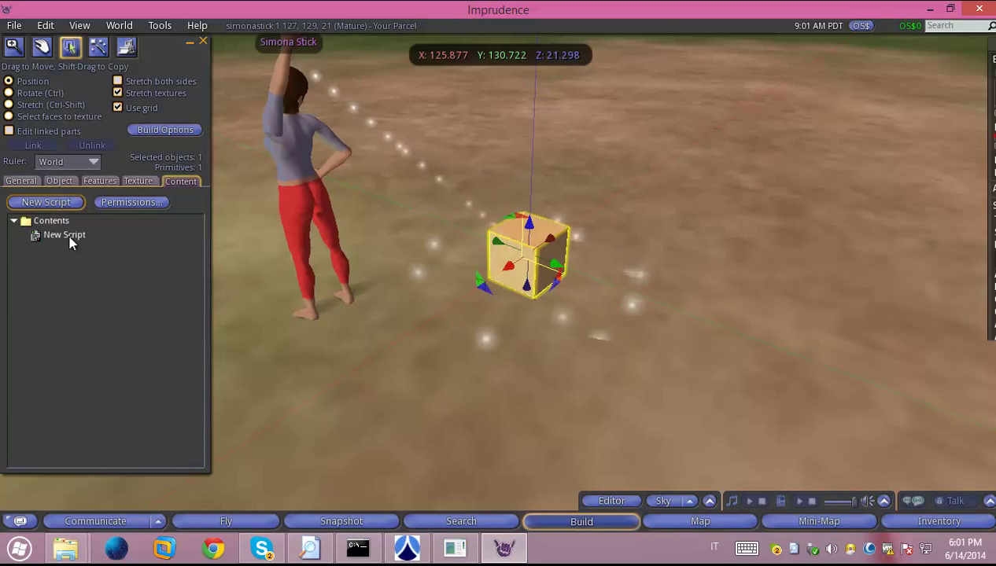
drag(189, 46, 435, 57)
double_click(311, 244)
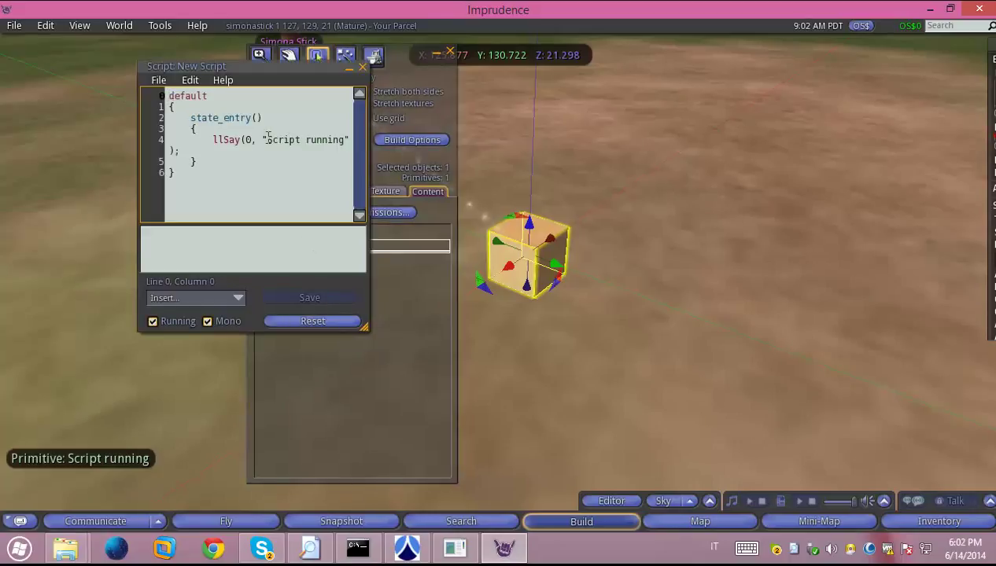
click(266, 139)
text((1))
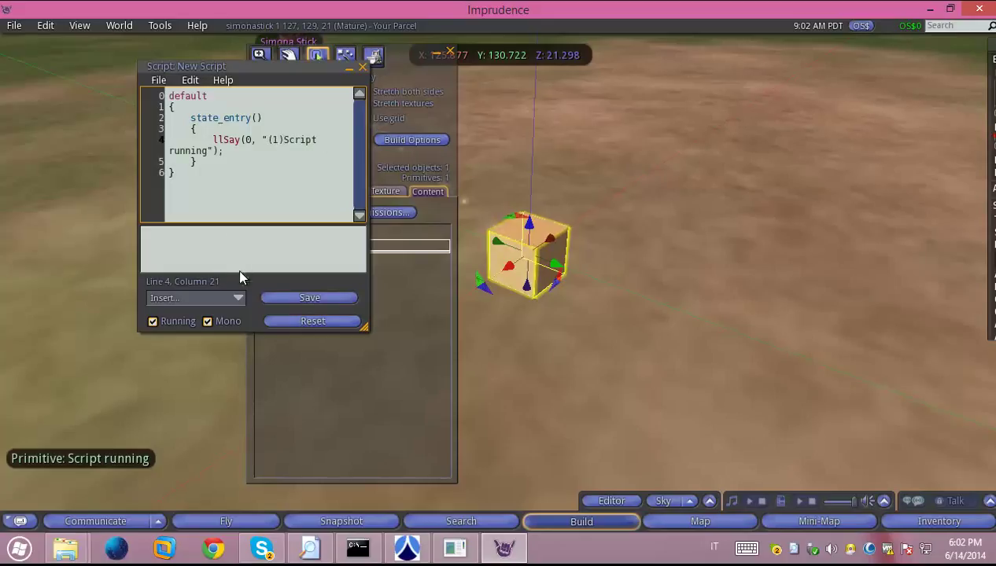
click(302, 298)
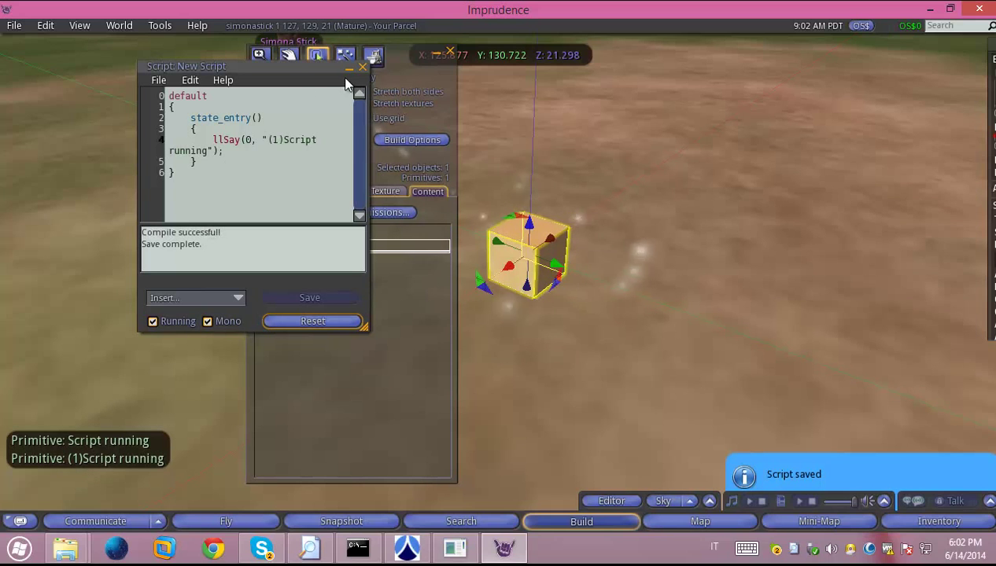
click(362, 67)
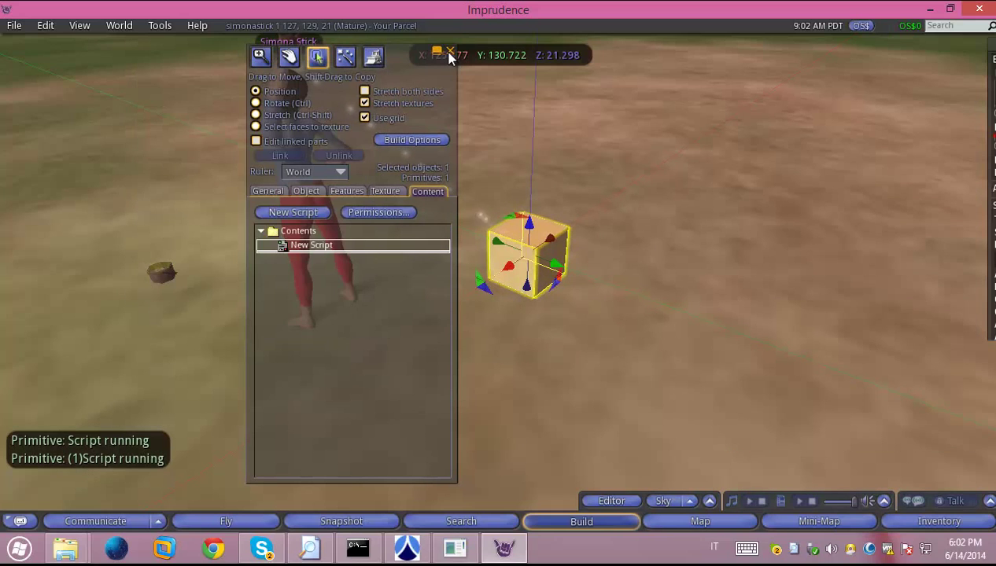
Close the build editor and walk the avatar around the cube
click(450, 53)
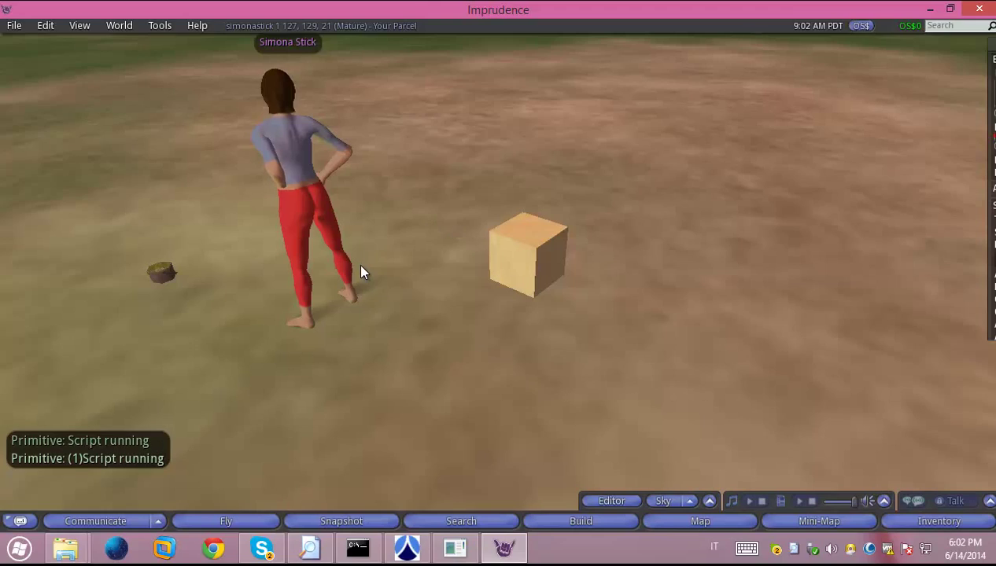
key(Escape)
key(Up)
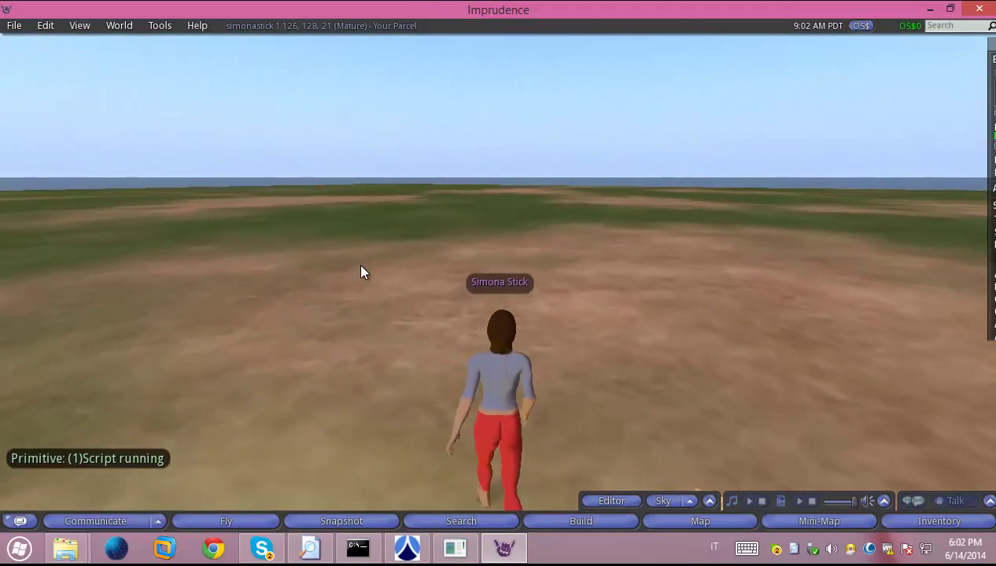
key(Right)
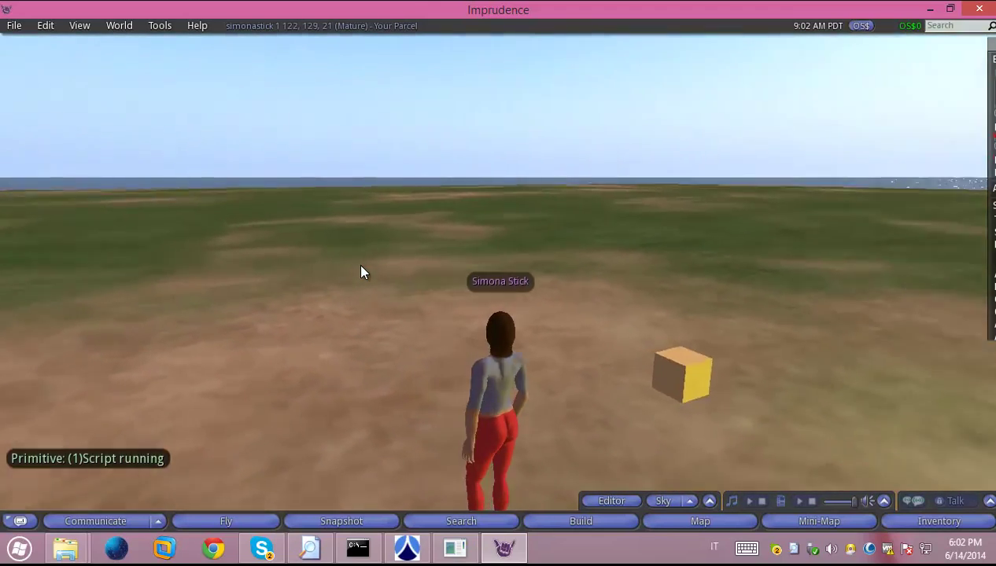
key(Right)
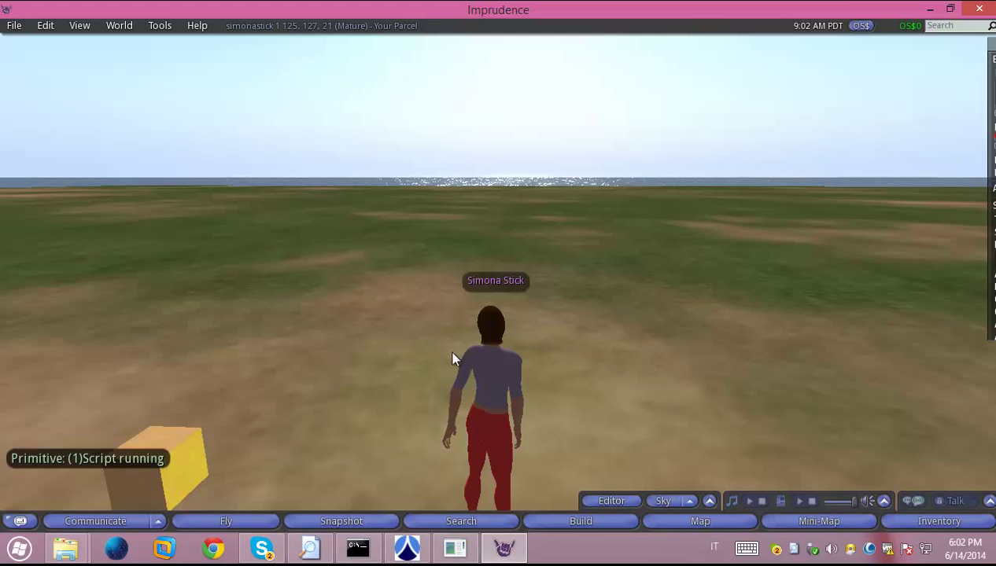
click(364, 551)
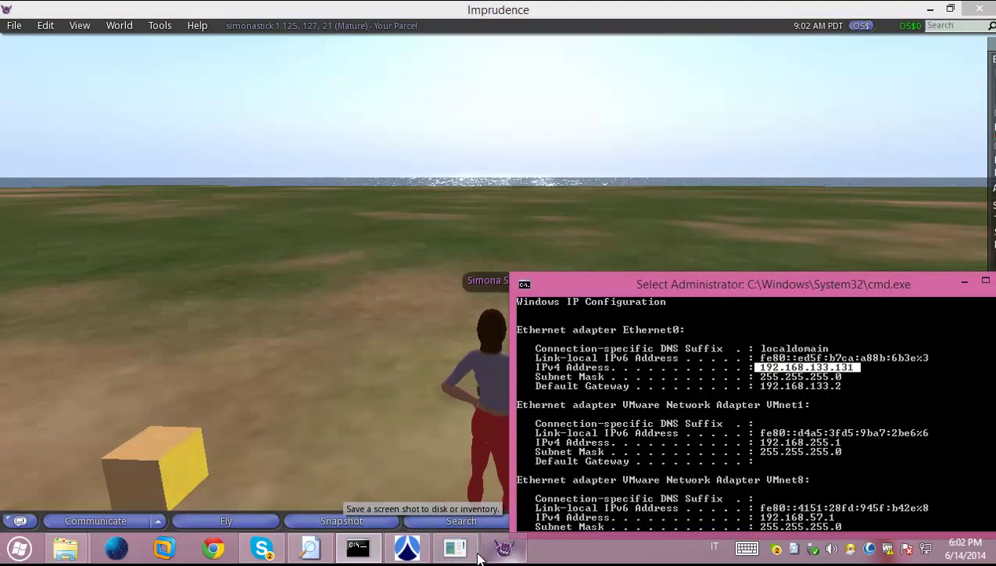
In the OpenSim console, run 'load oar', then 'load iar' to show its usage help
click(462, 549)
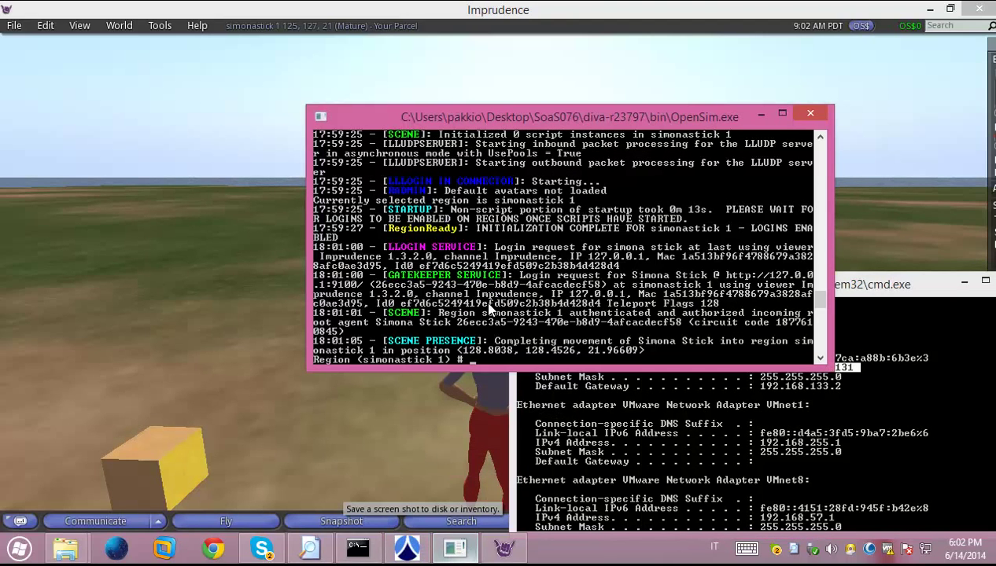
drag(481, 111, 316, 114)
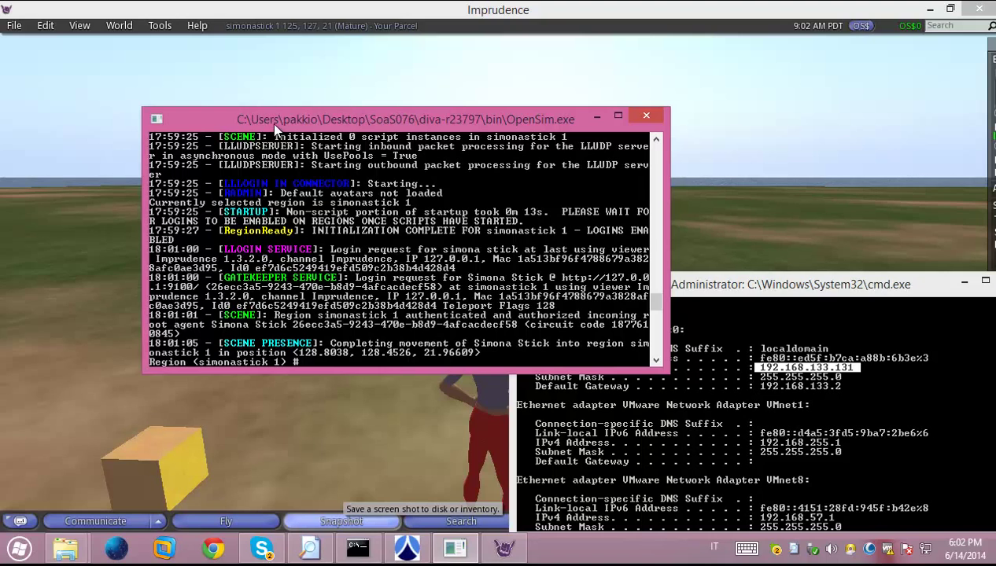
drag(270, 122, 207, 120)
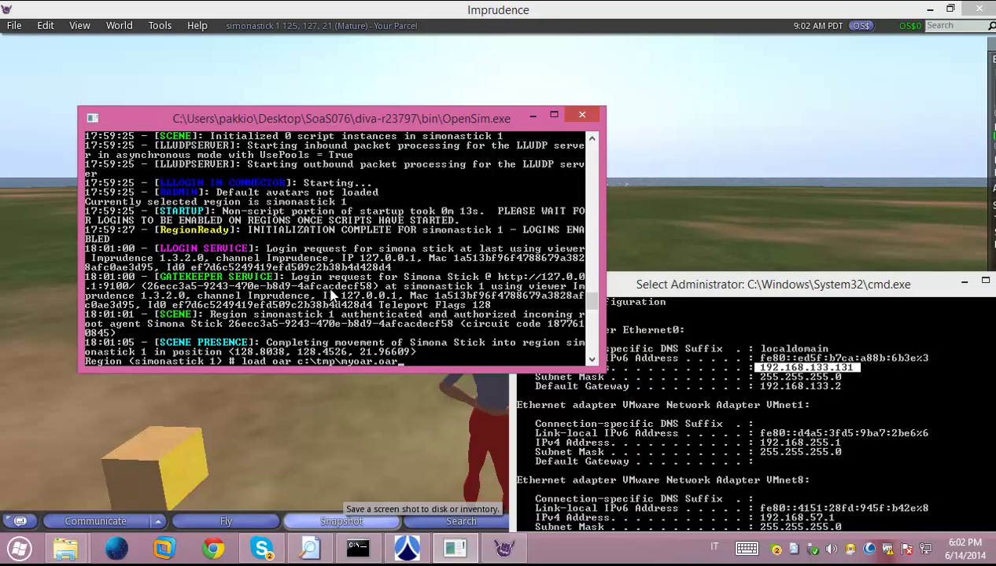
key(Return)
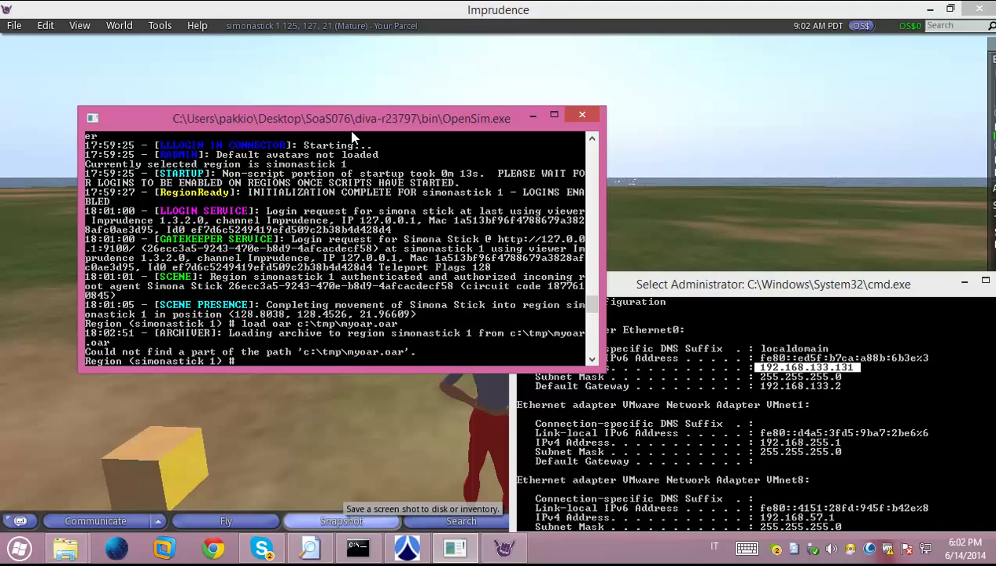
text(load iar)
key(Return)
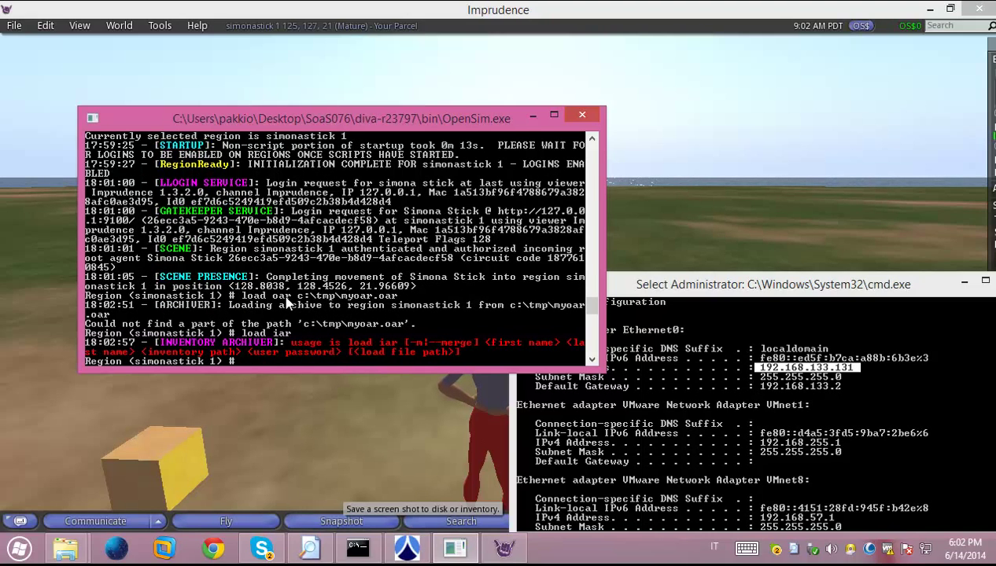
Reposition the OpenSim console window on the screen
drag(370, 125, 506, 146)
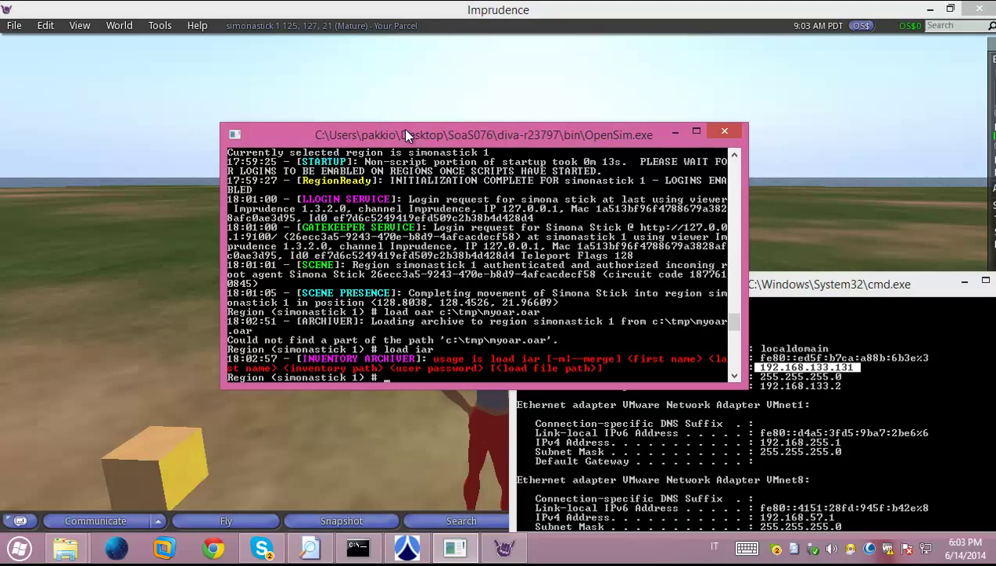
drag(400, 127, 252, 53)
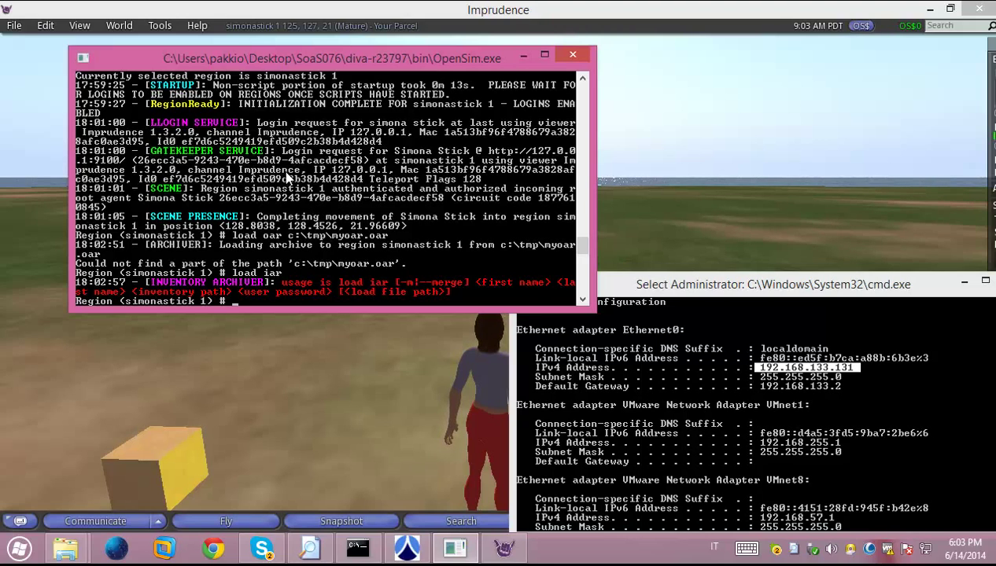
drag(266, 63, 326, 132)
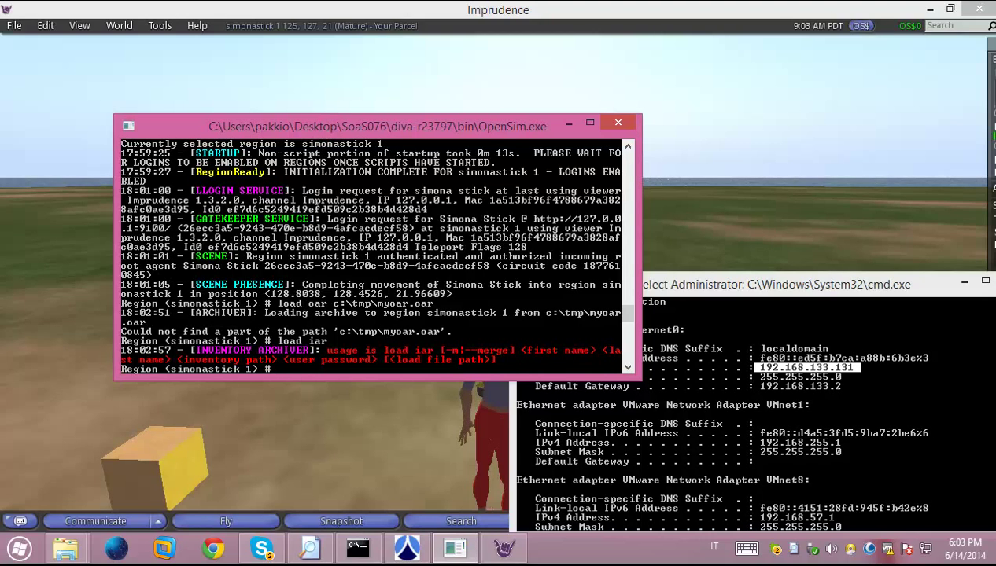
drag(322, 125, 291, 118)
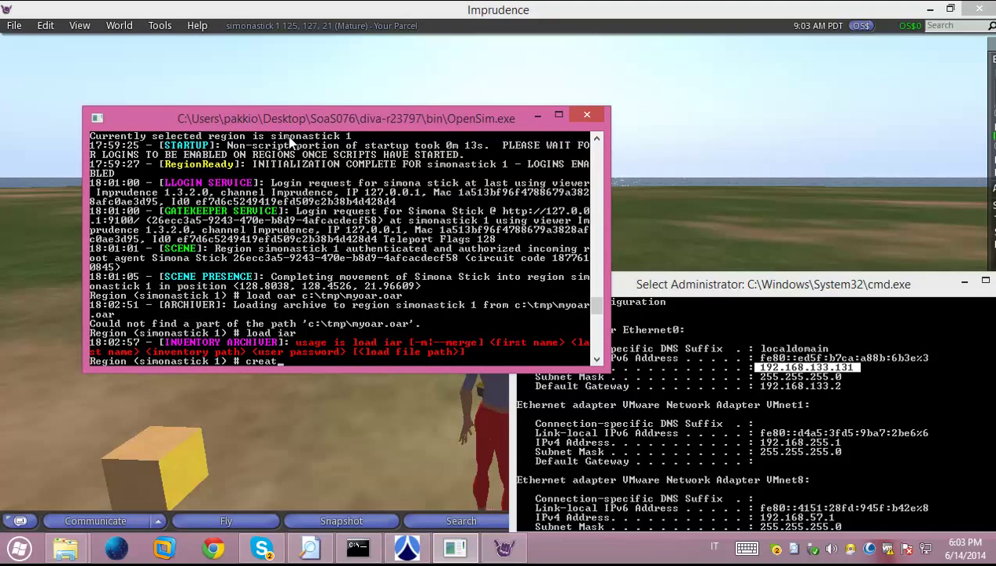
Create the first user account with its first name, last name and password, blank email, default ID
key(Return)
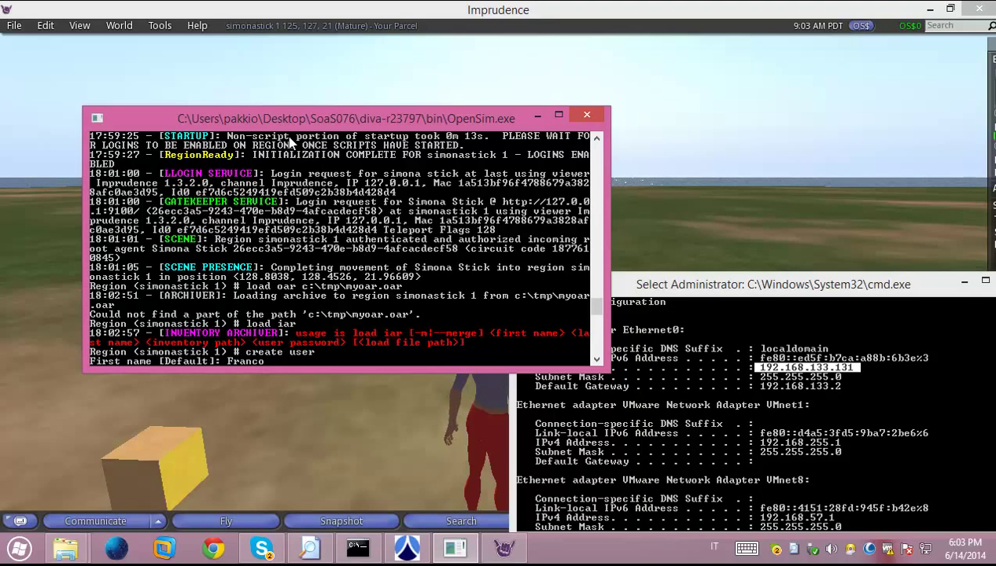
key(Return)
text(Fran)
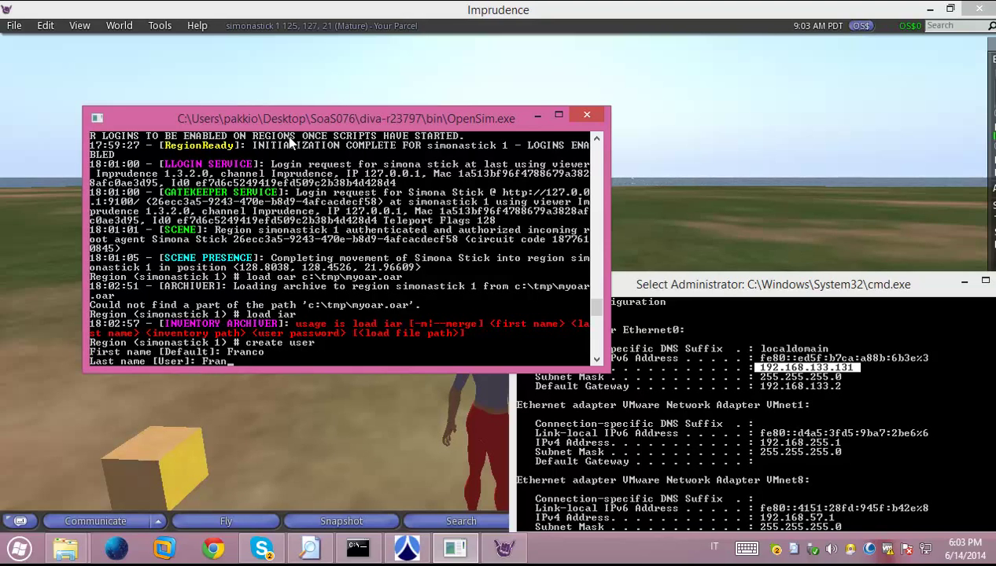
text(chi)
key(Return)
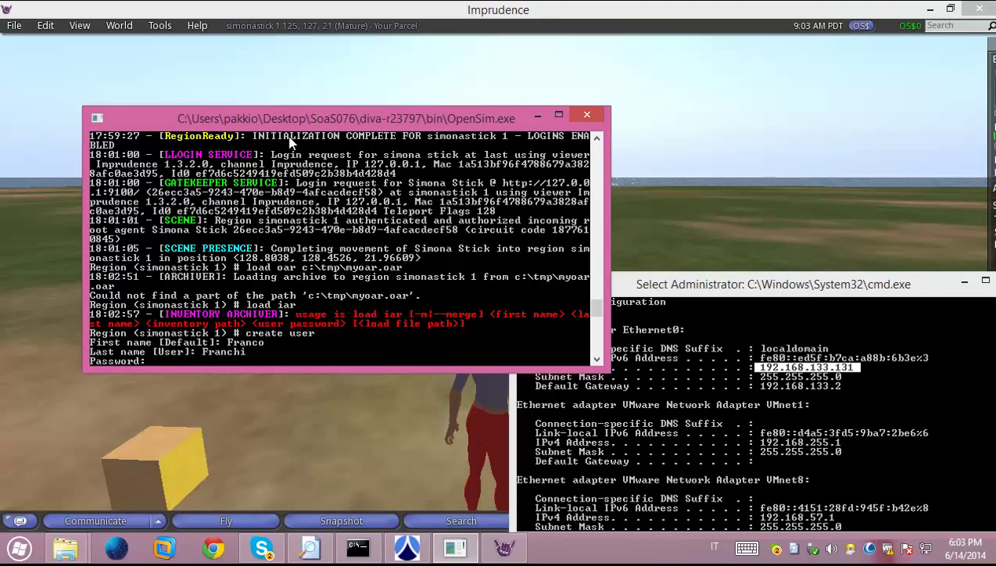
key(Return)
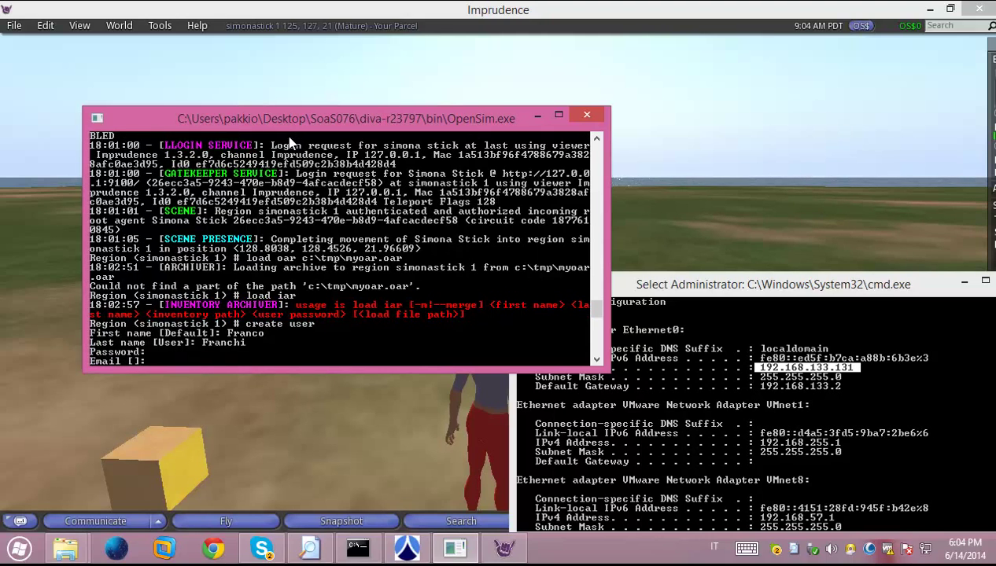
key(Return)
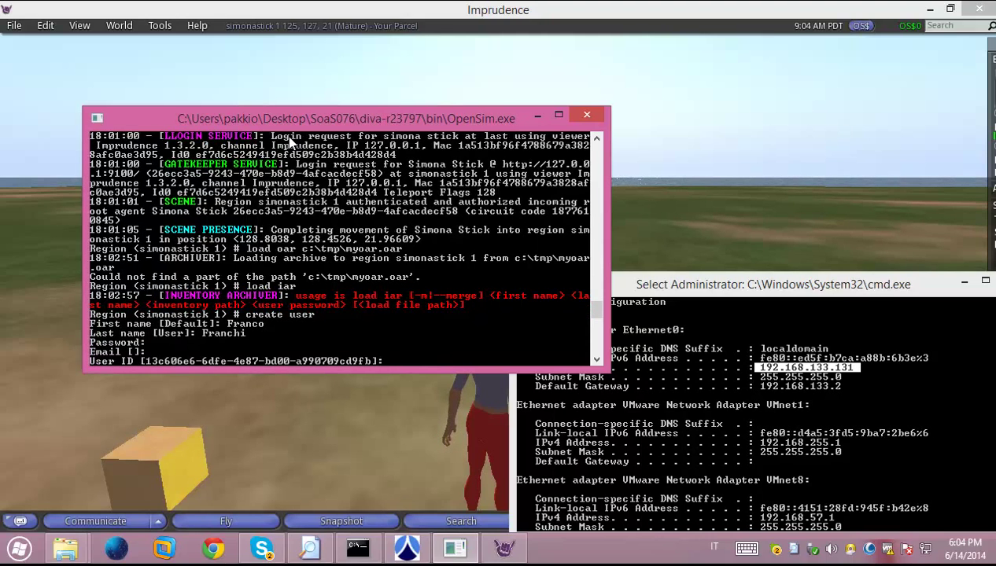
key(Return)
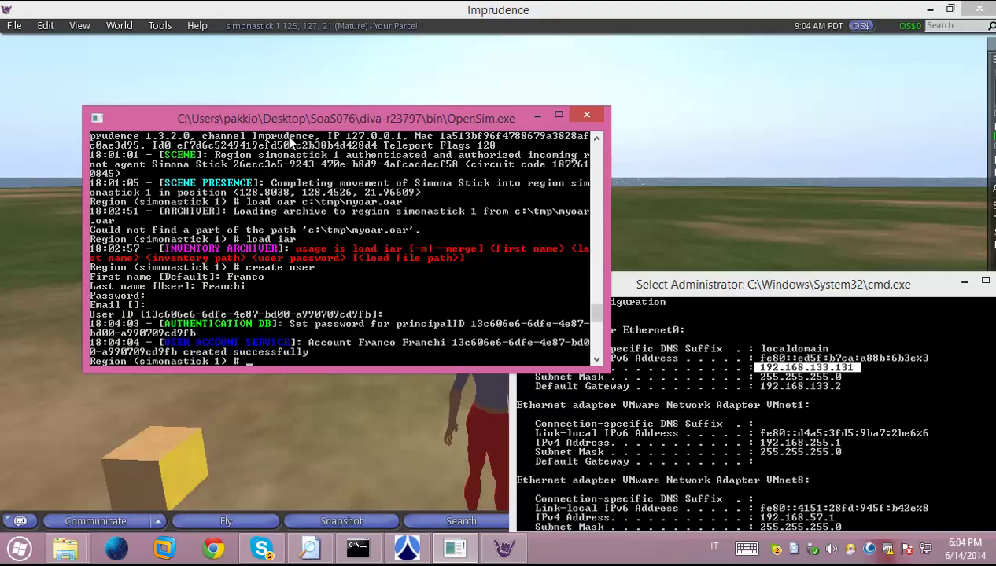
key(Return)
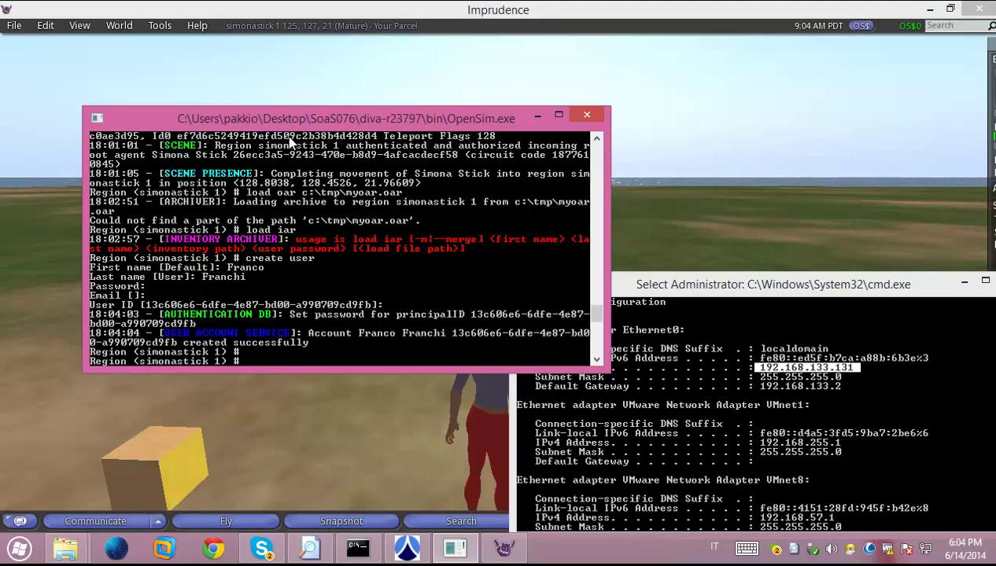
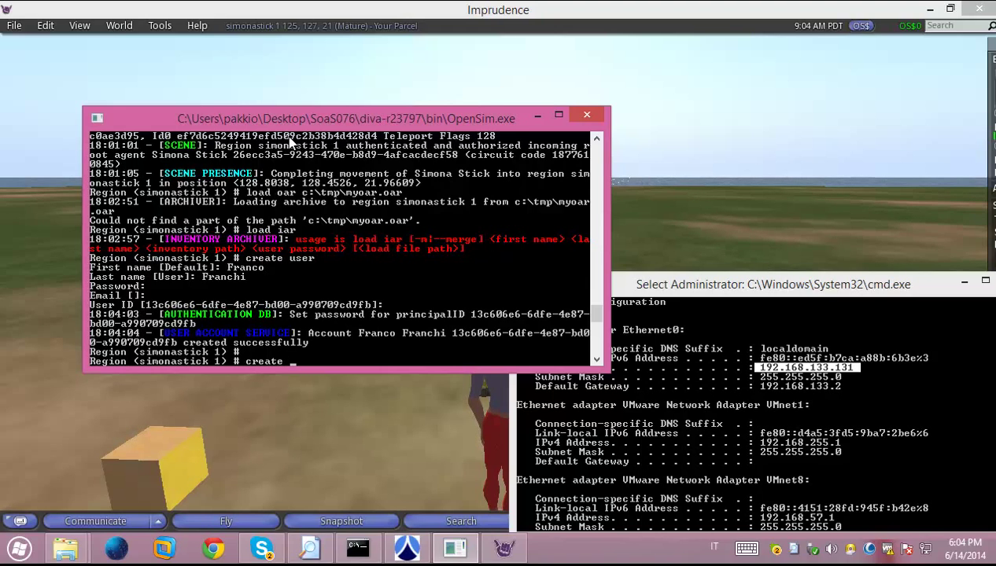
Run 'create user' again to create a second account with its own name and password
key(Return)
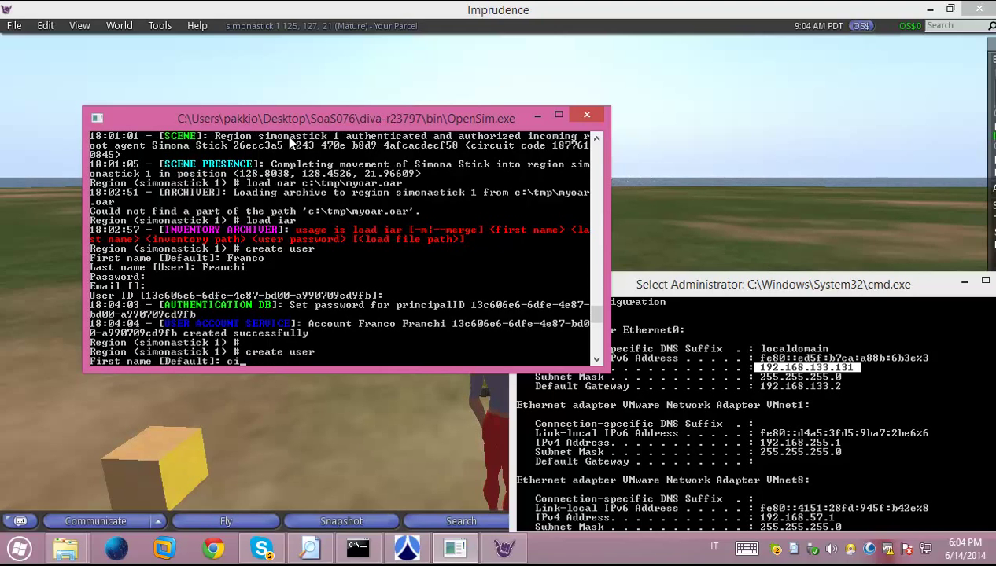
key(BackSpace)
key(BackSpace)
key(BackSpace)
key(Return)
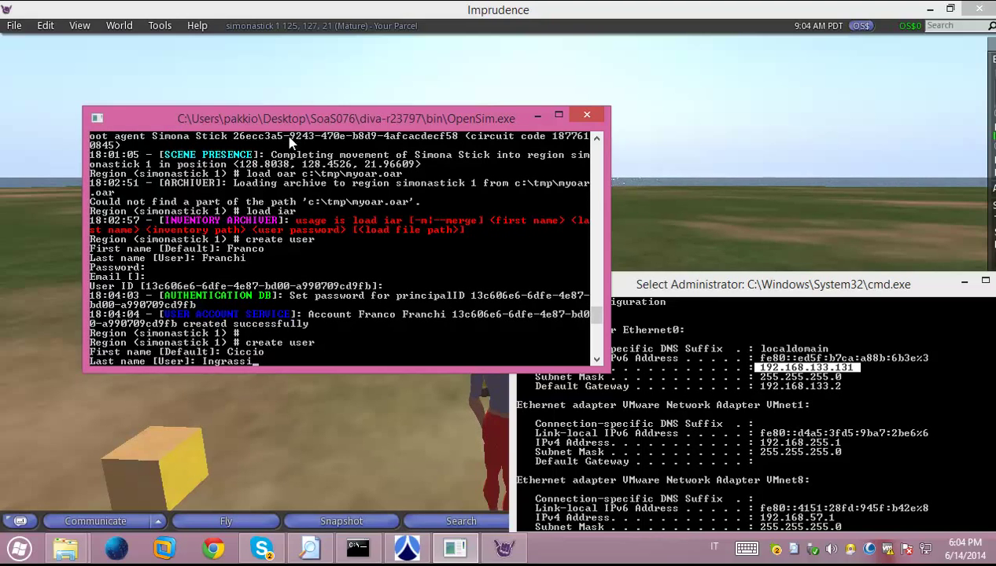
key(Return)
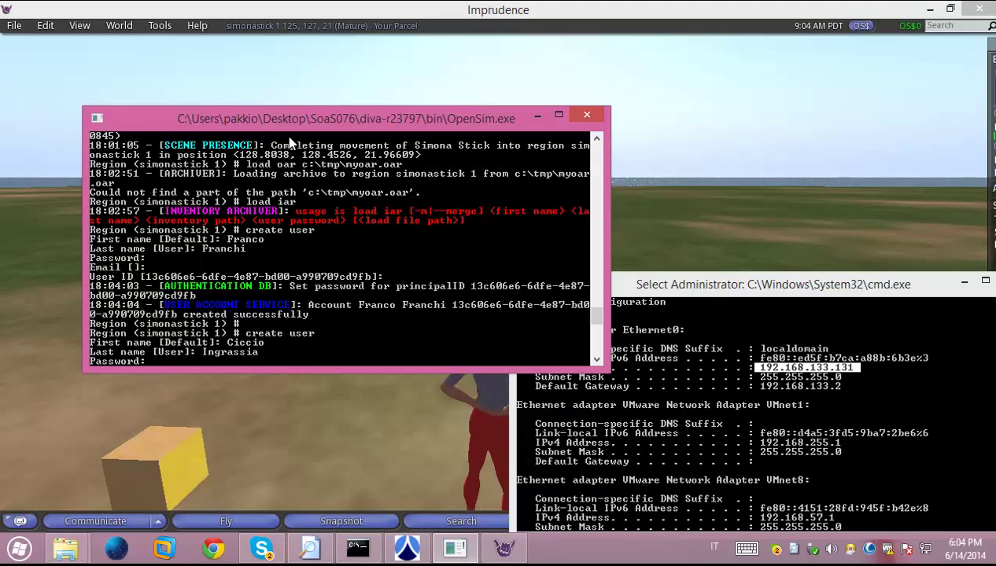
key(Return)
key(Return)
key(Return)
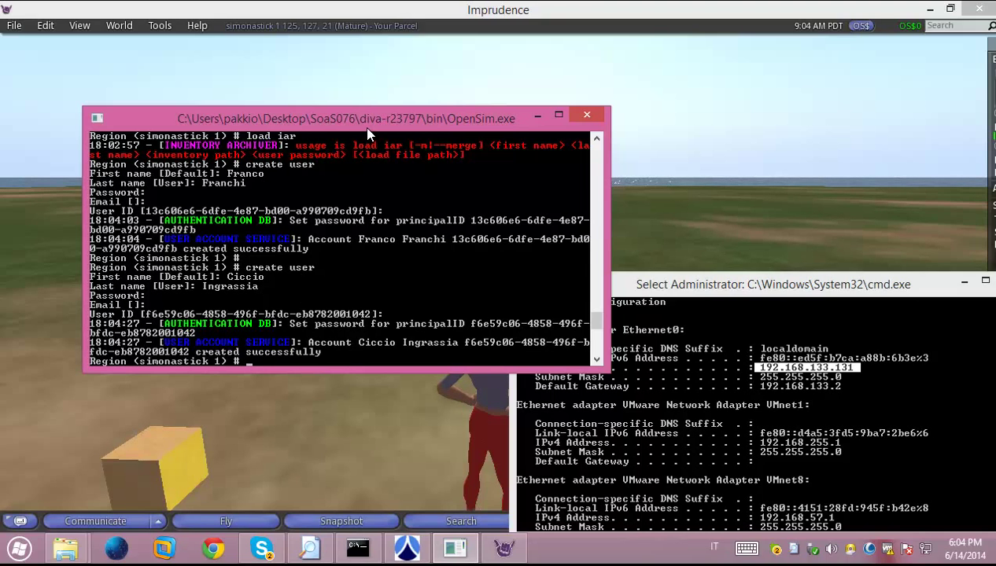
drag(367, 134, 556, 145)
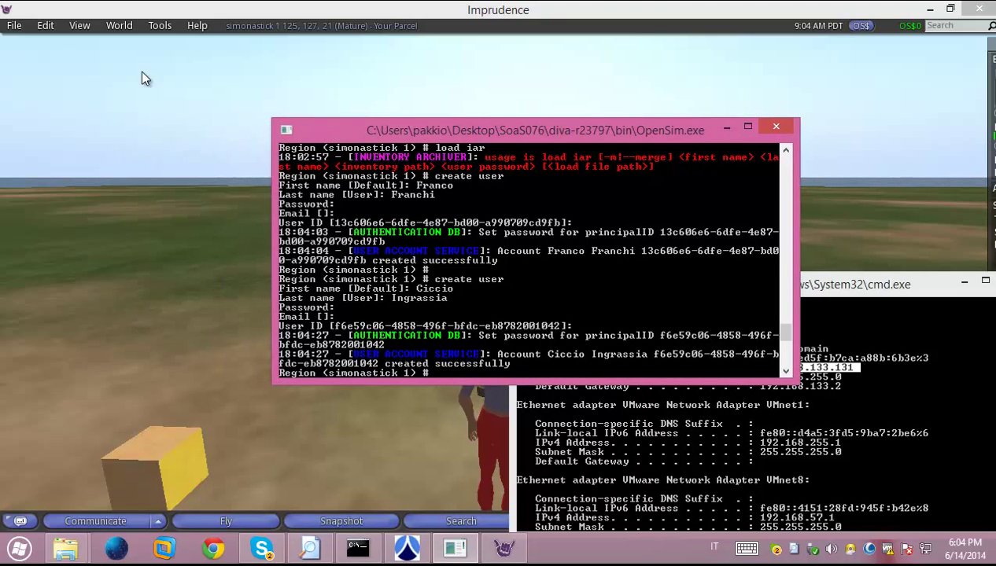
Quit Imprudence via File > Quit and relaunch it from its desktop icon
click(14, 26)
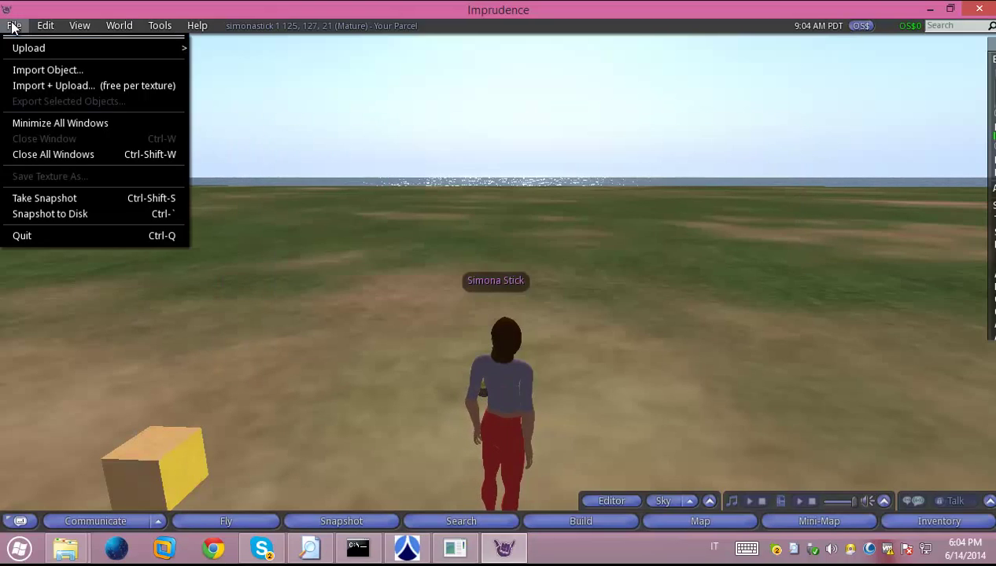
click(51, 239)
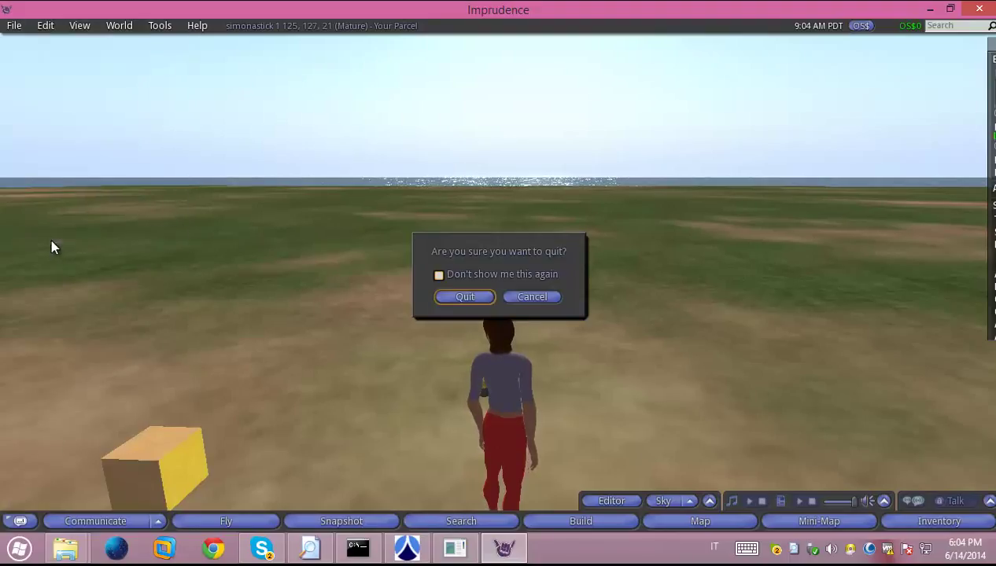
click(485, 297)
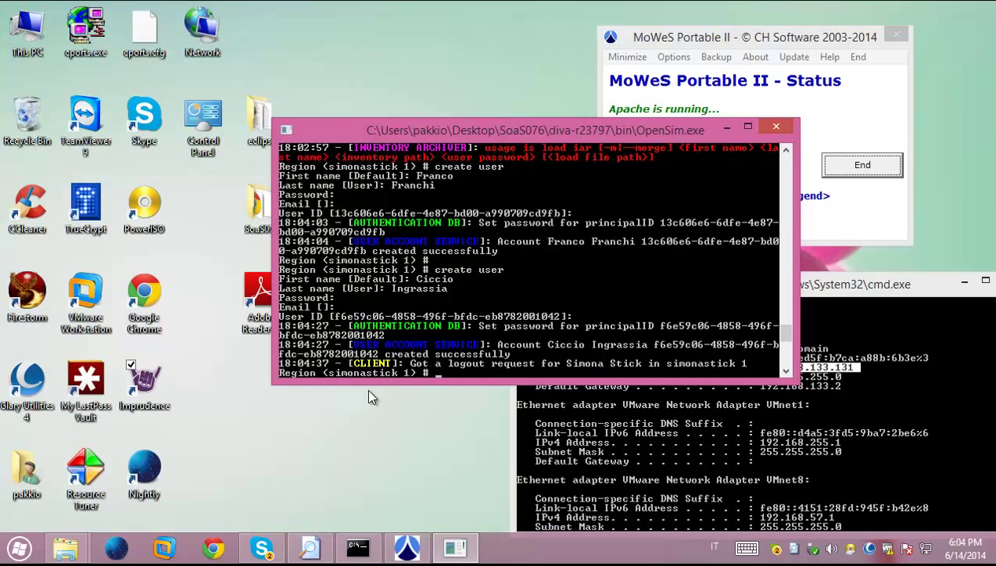
click(145, 384)
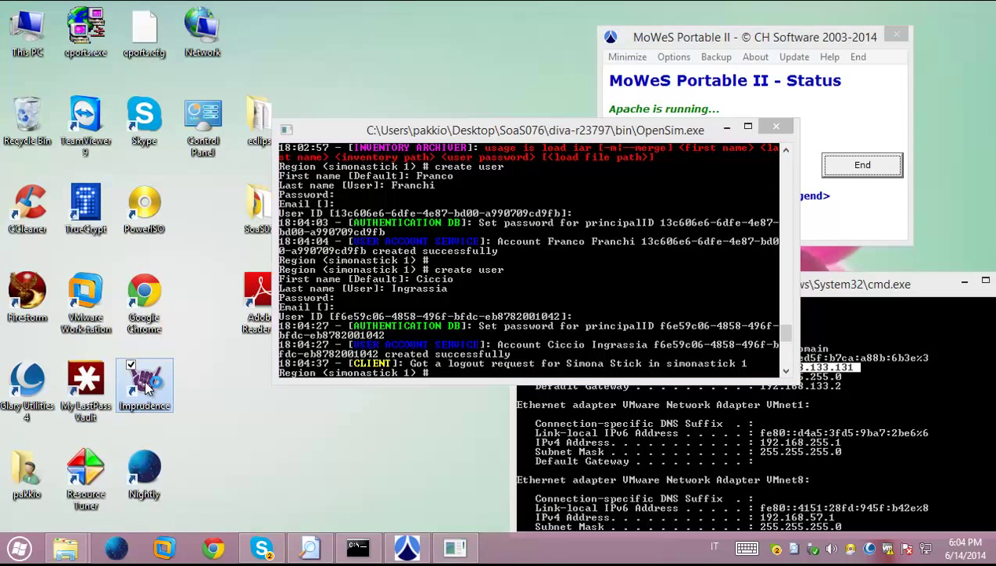
double_click(144, 383)
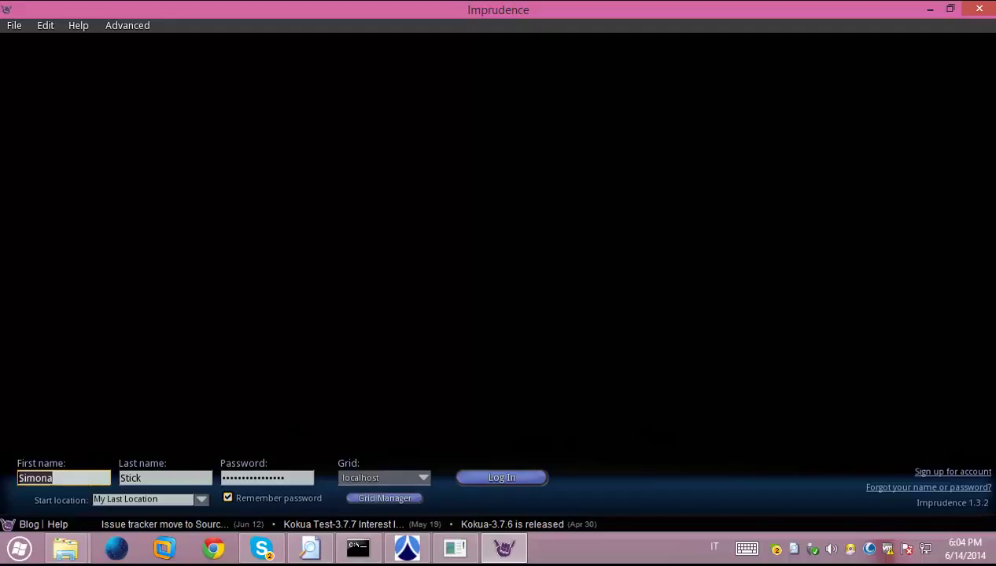
Try logging in with the first new account's name and password, then dismiss the failure message
text(Franco)
key(Tab)
text(F)
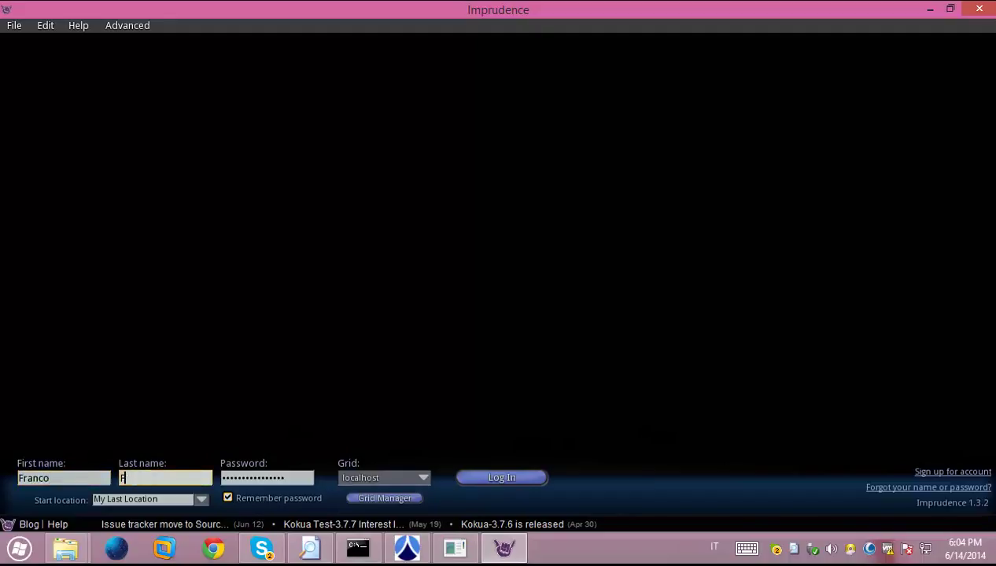
text(ranchi)
key(Tab)
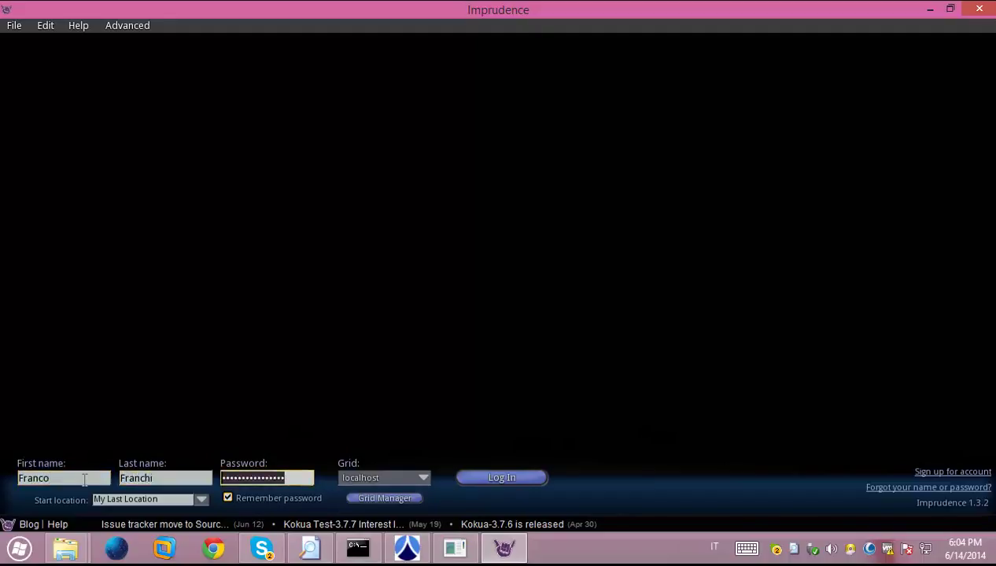
text(****)
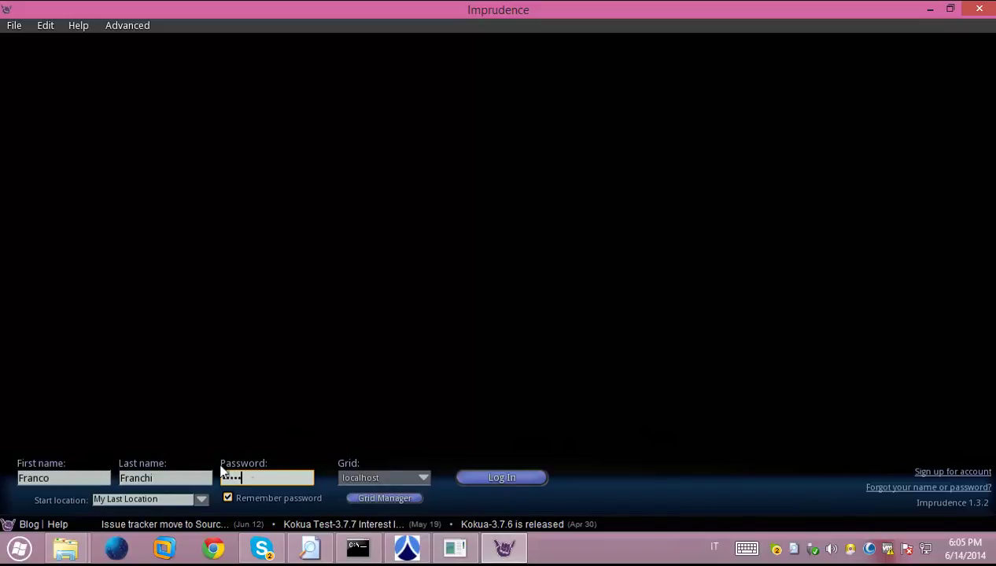
click(490, 478)
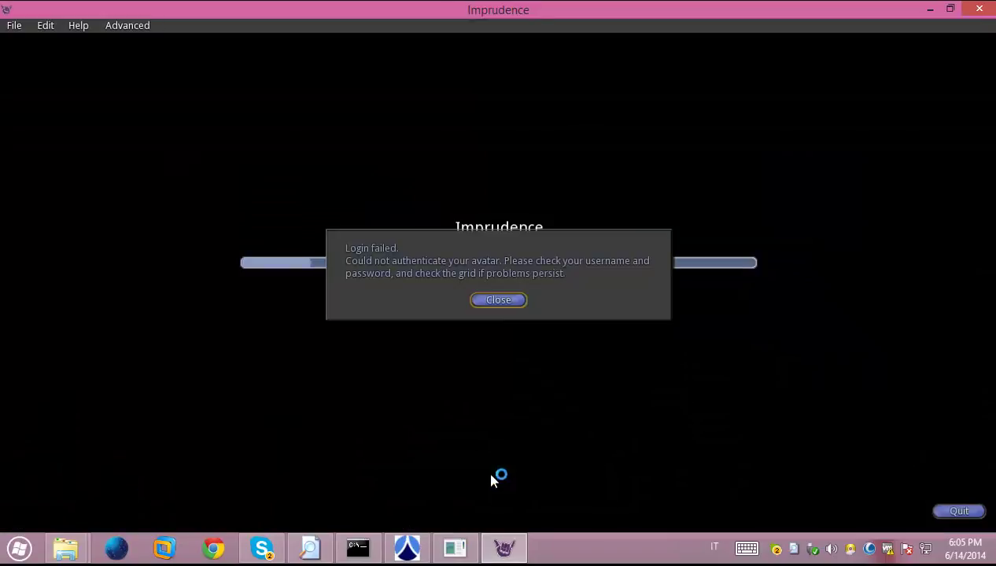
click(497, 300)
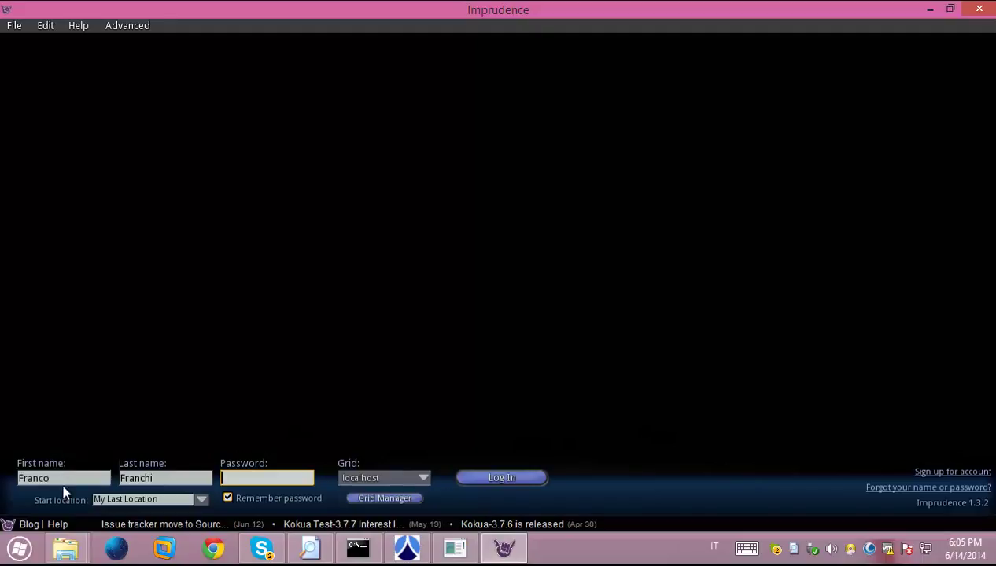
Log in with the second new account's name and password instead
double_click(63, 478)
text(Cic)
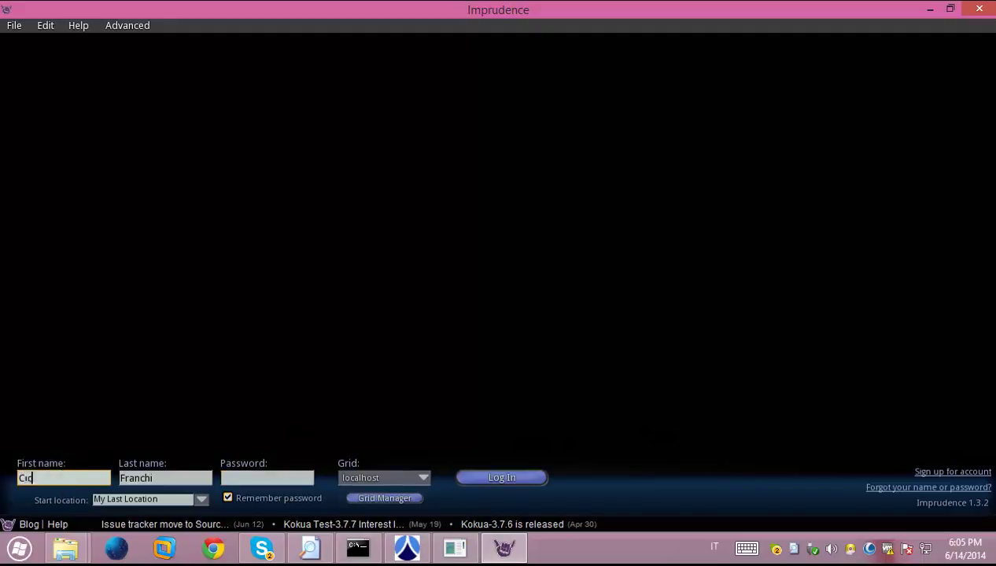
text(cio)
key(Tab)
text(Ing)
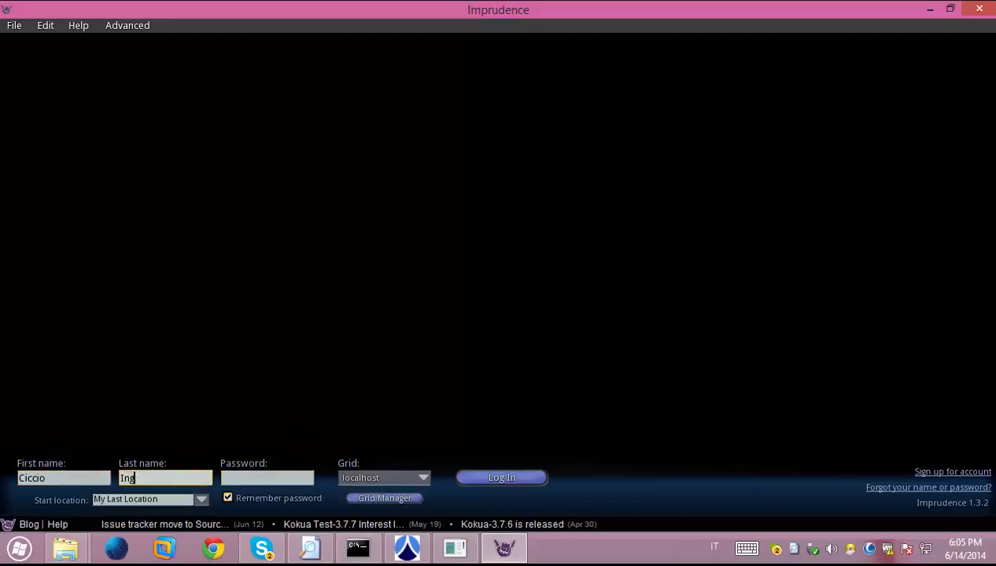
text(rassia)
key(Tab)
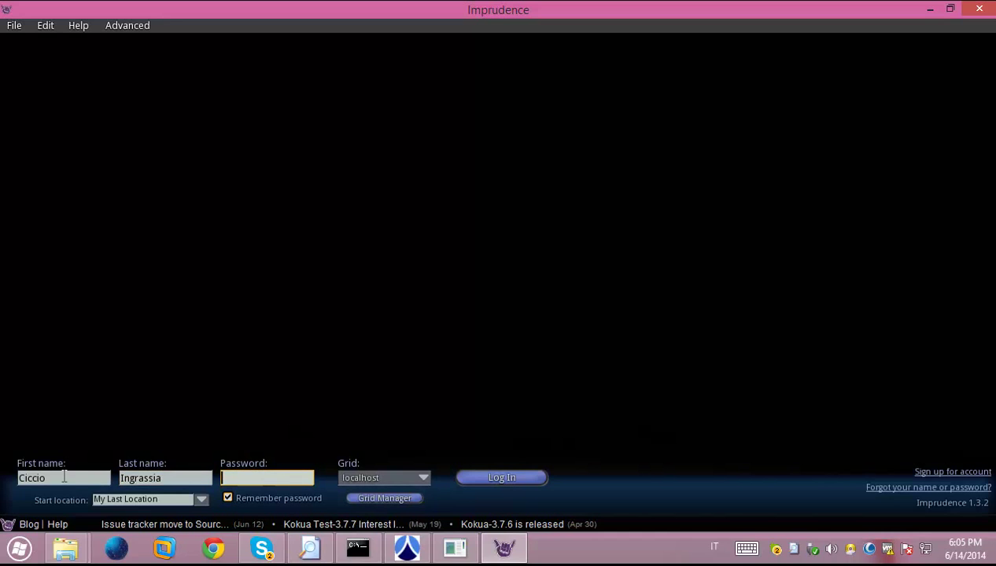
text(****)
click(493, 478)
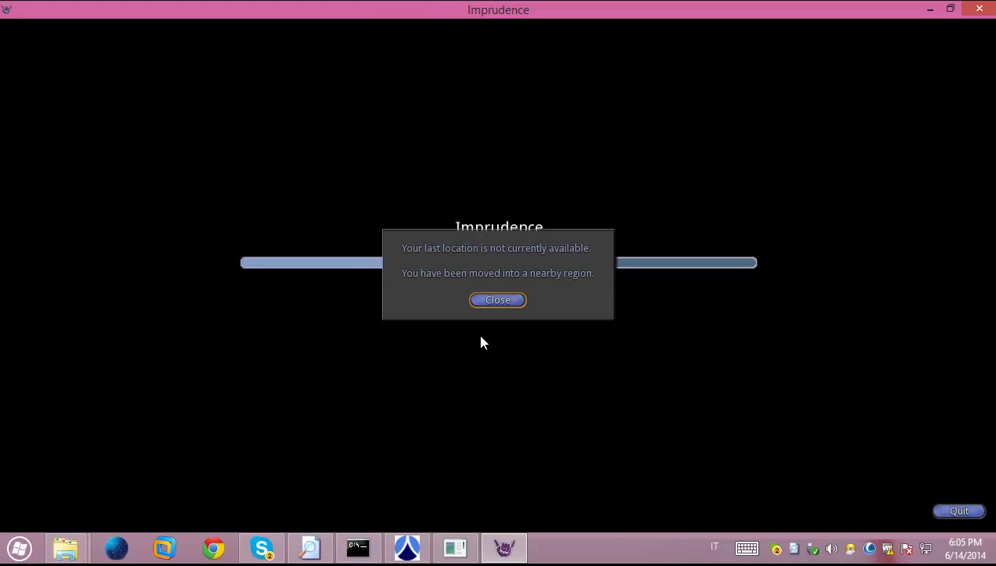
Dismiss the location notice, rearrange the OpenSim console and MoWeS windows, then walk the avatar forward
click(497, 302)
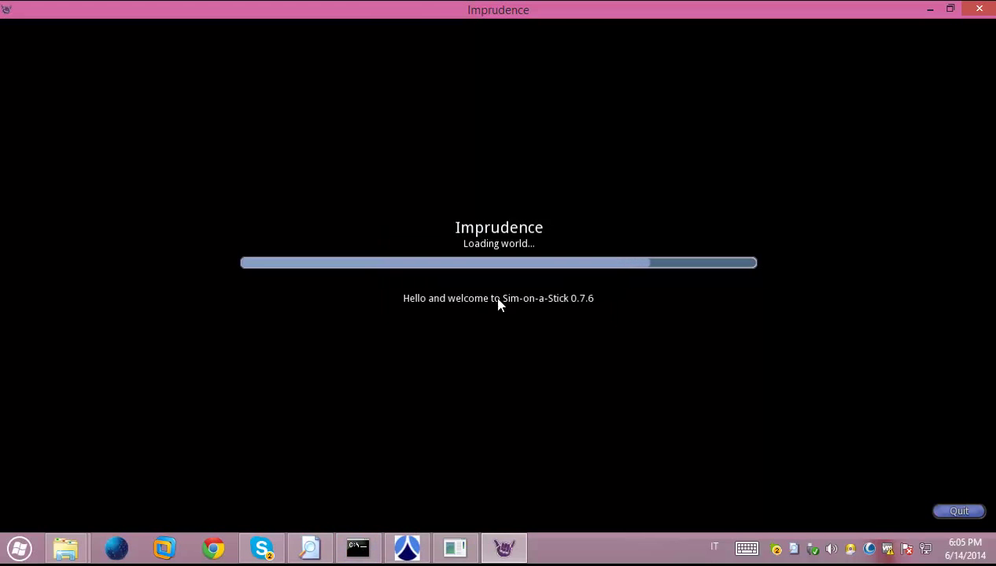
click(459, 549)
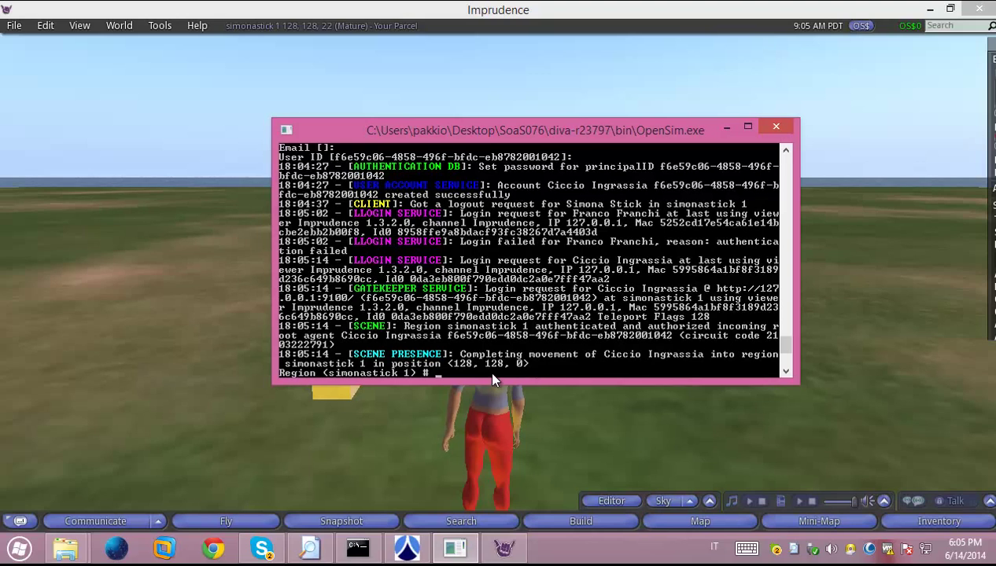
drag(479, 132, 438, 135)
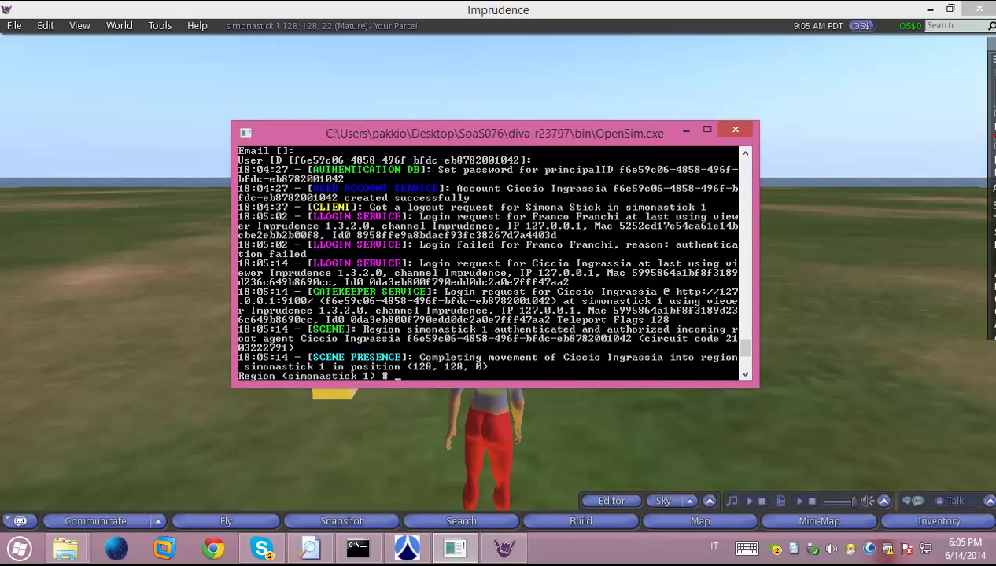
click(415, 557)
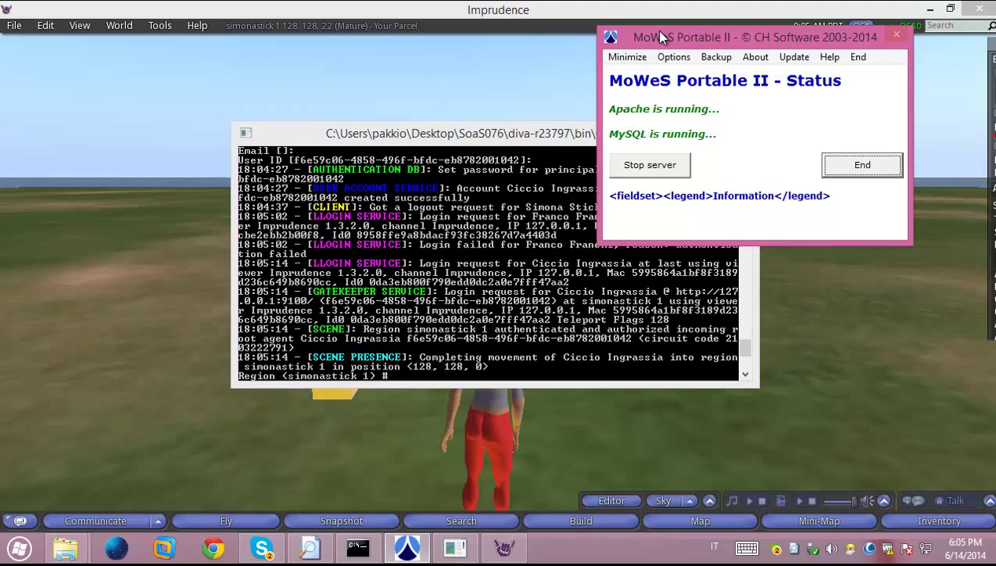
drag(652, 30, 547, 63)
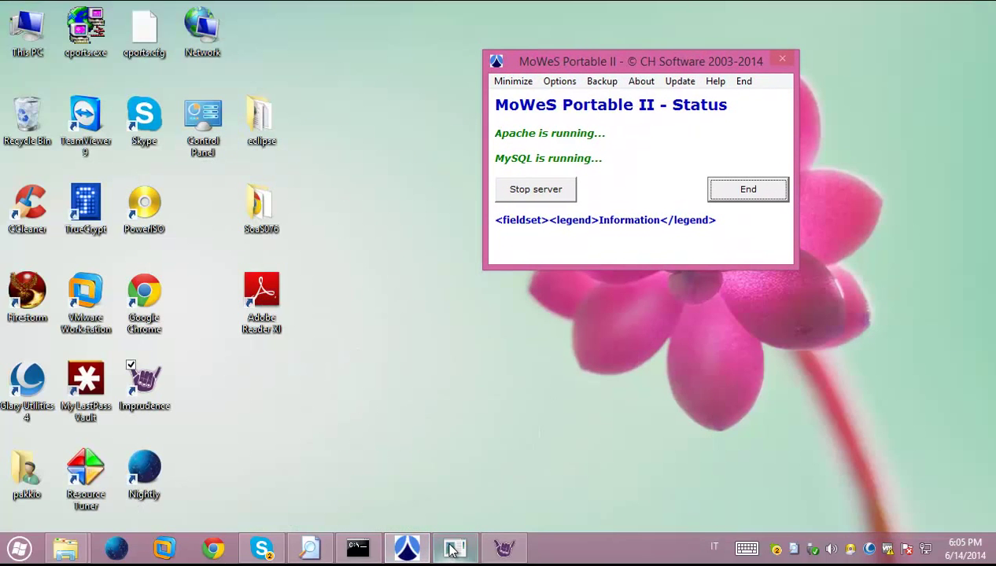
click(504, 548)
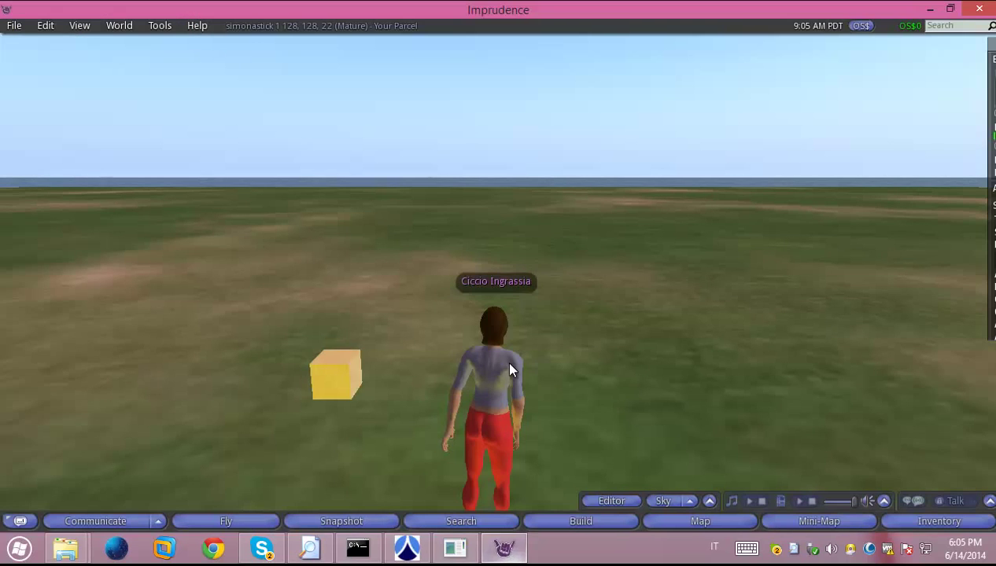
key(Up)
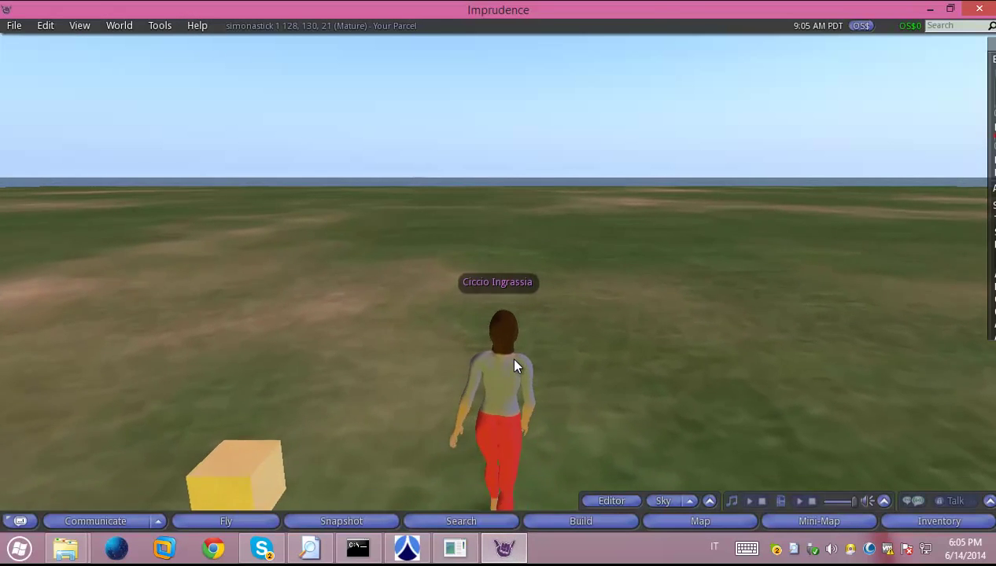
Rez a new cube on the ground and add a new script in its Content tab
right_click(593, 419)
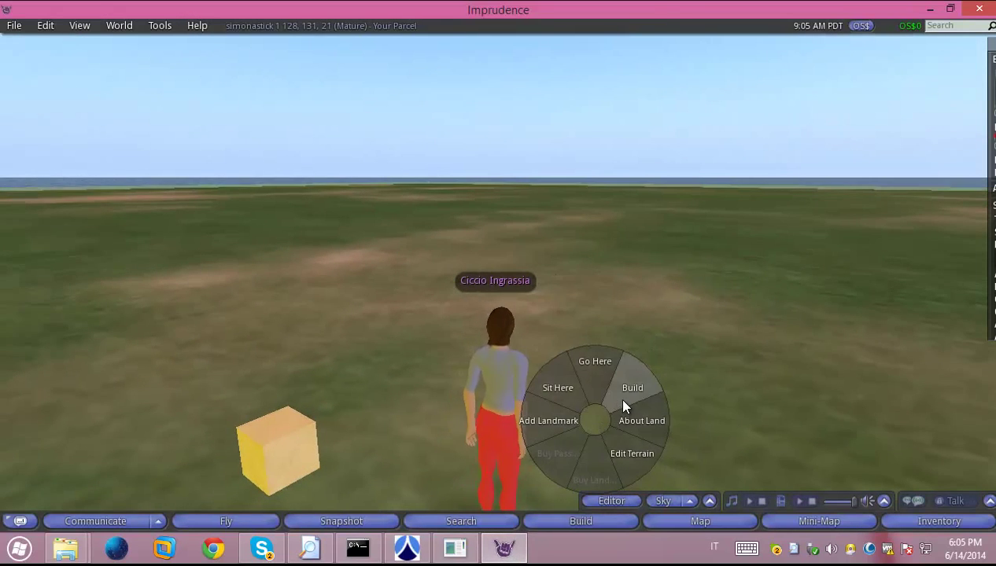
click(626, 402)
click(598, 412)
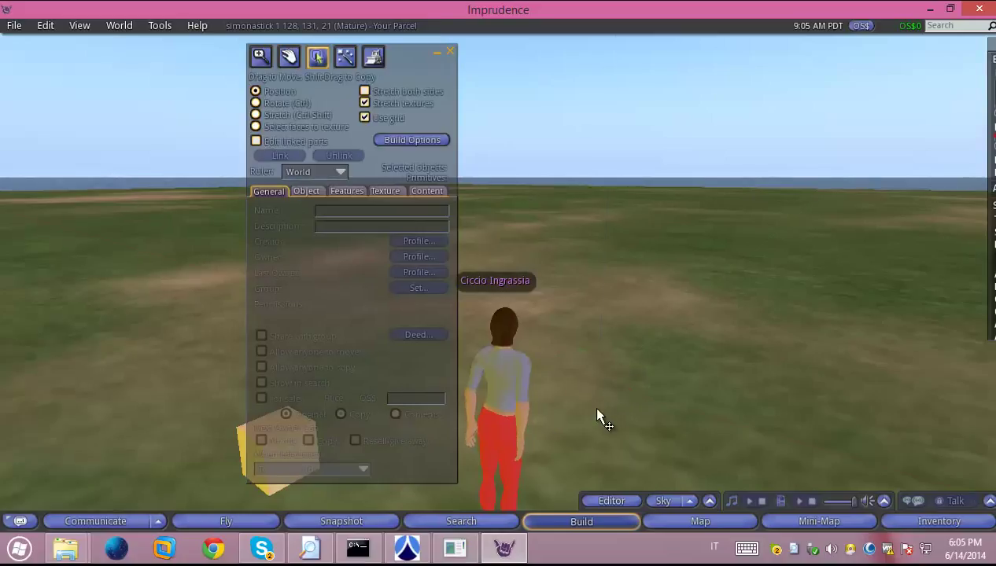
click(426, 192)
click(317, 213)
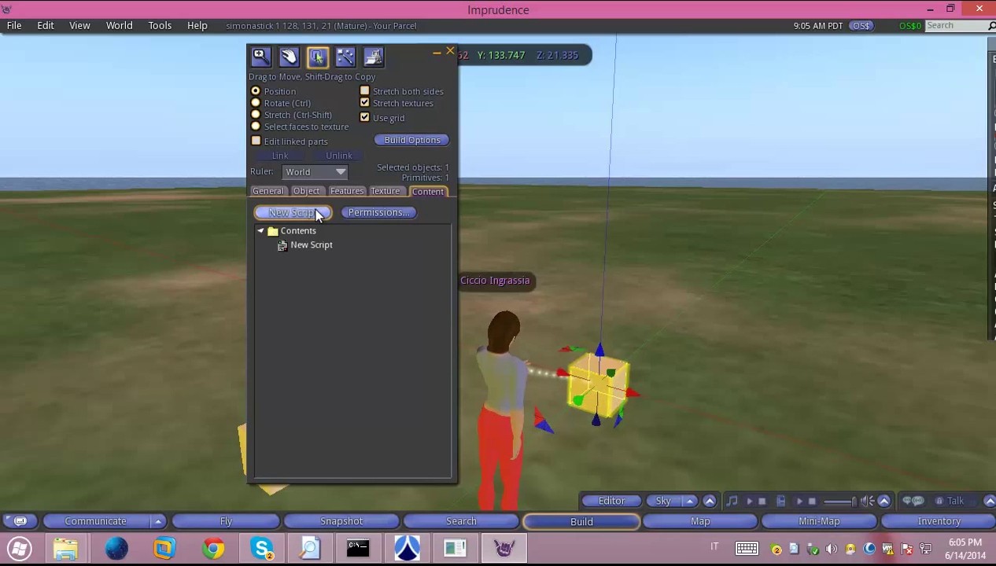
click(450, 51)
Edit the new cube to view its General properties, then close the build tools
right_click(587, 397)
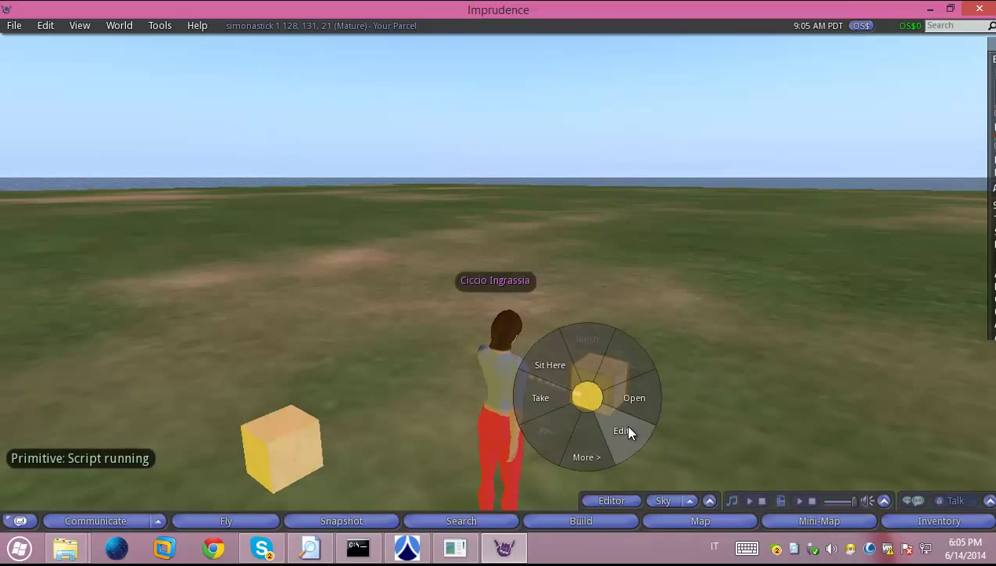
click(627, 431)
click(272, 192)
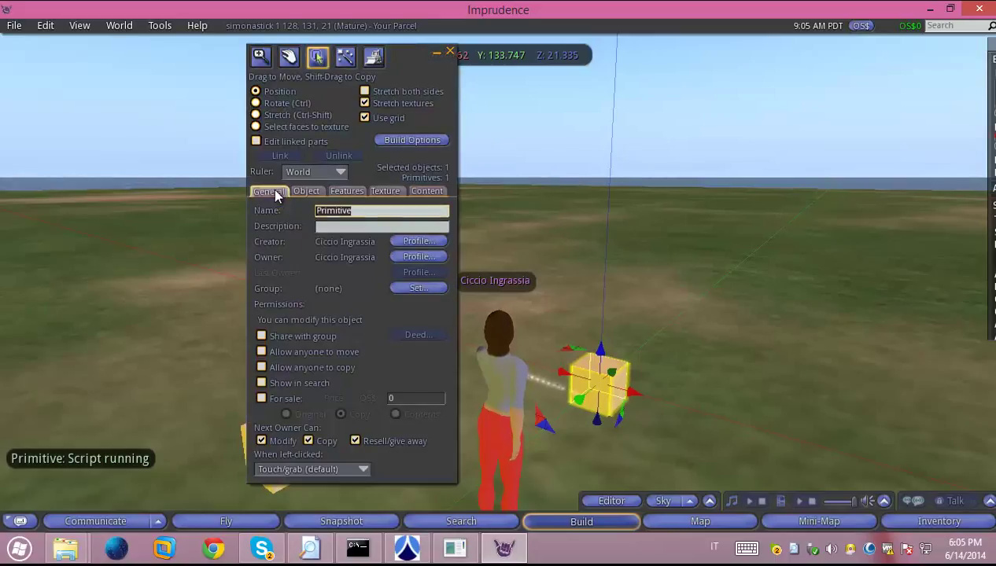
click(449, 52)
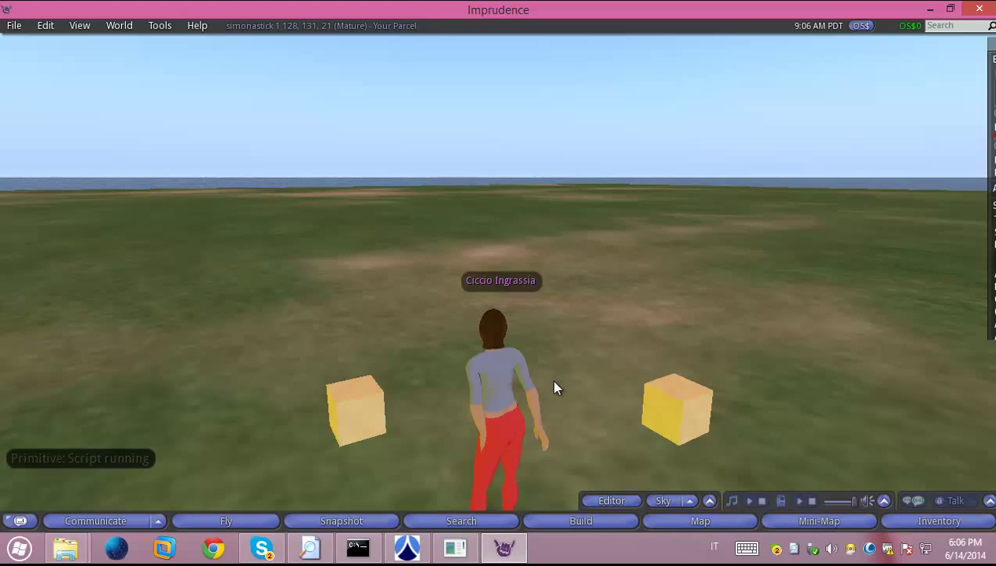
Turn and walk the avatar with the arrow keys until it stands between the two cubes
key(Up)
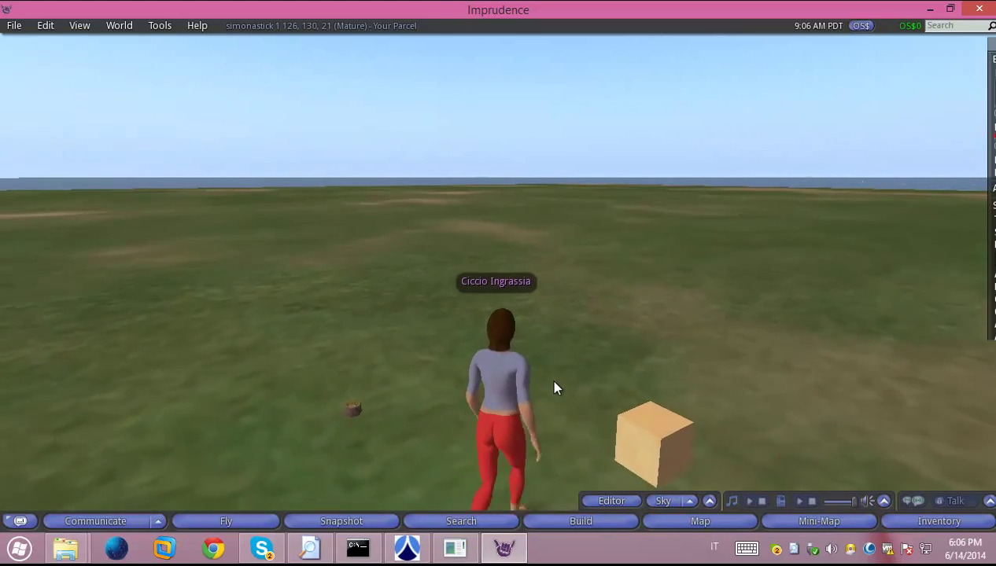
key(Right)
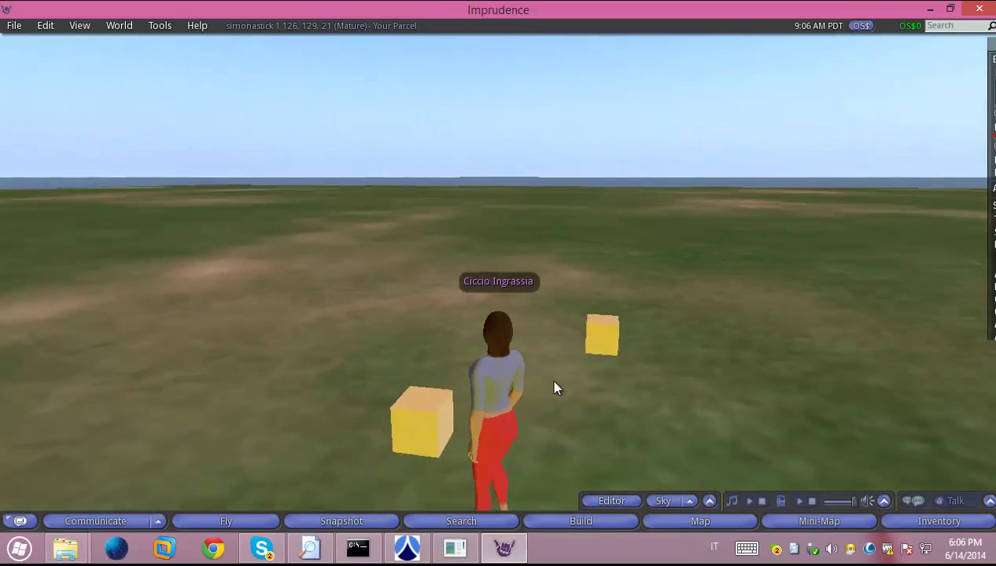
key(Left)
key(Up)
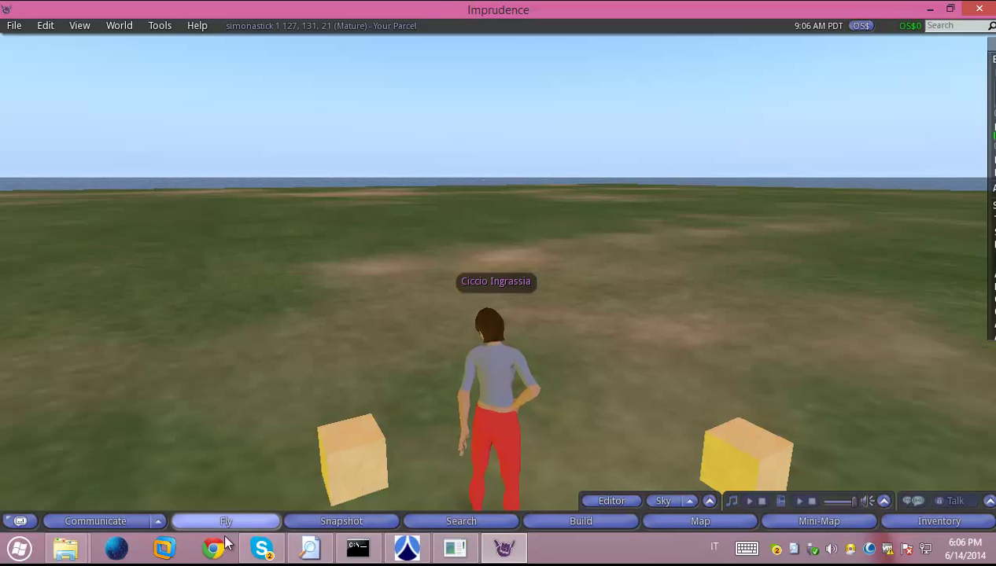
Bring the ipconfig Command Prompt forward and reposition it; a second cmd window is opened and closed
click(359, 548)
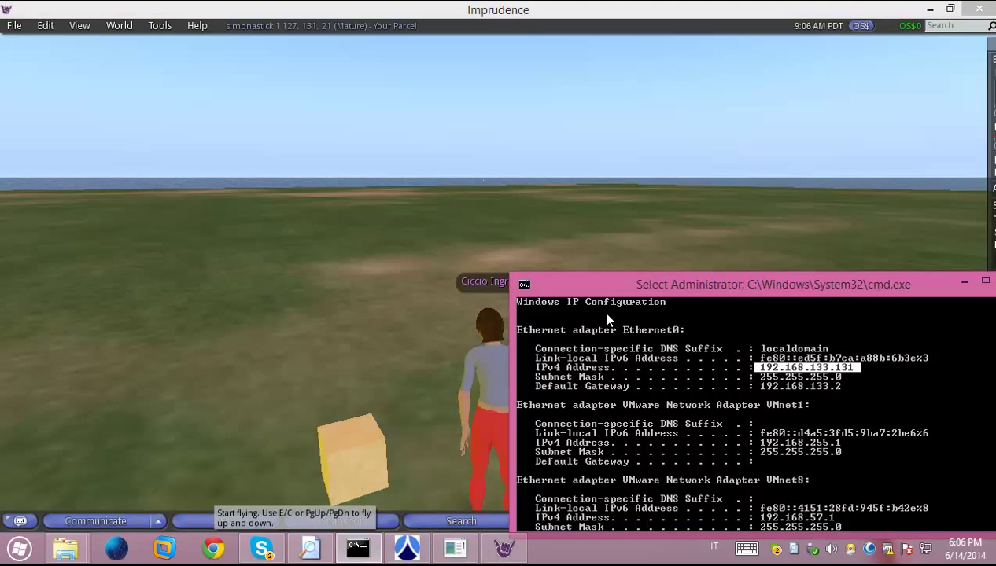
drag(629, 286, 400, 151)
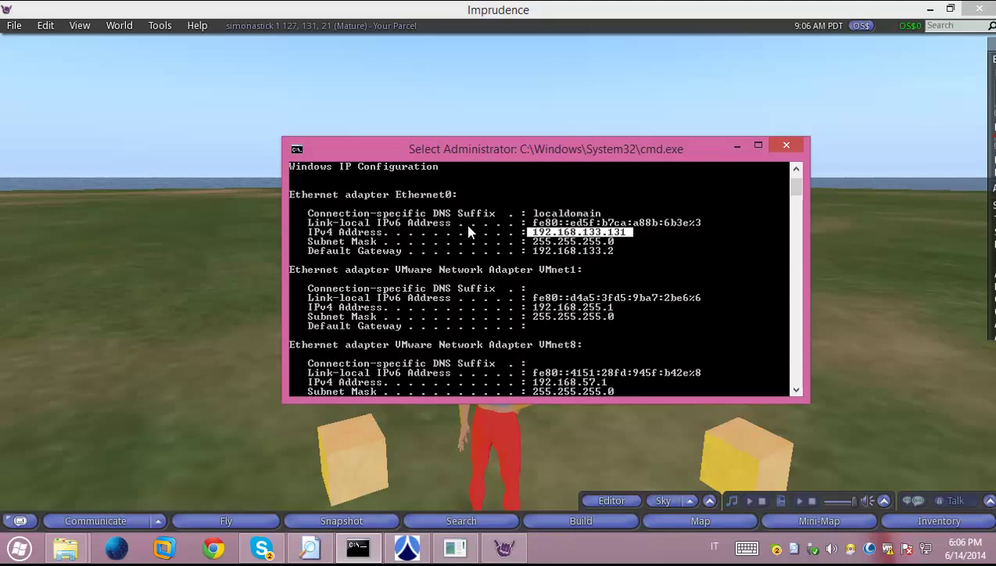
click(536, 233)
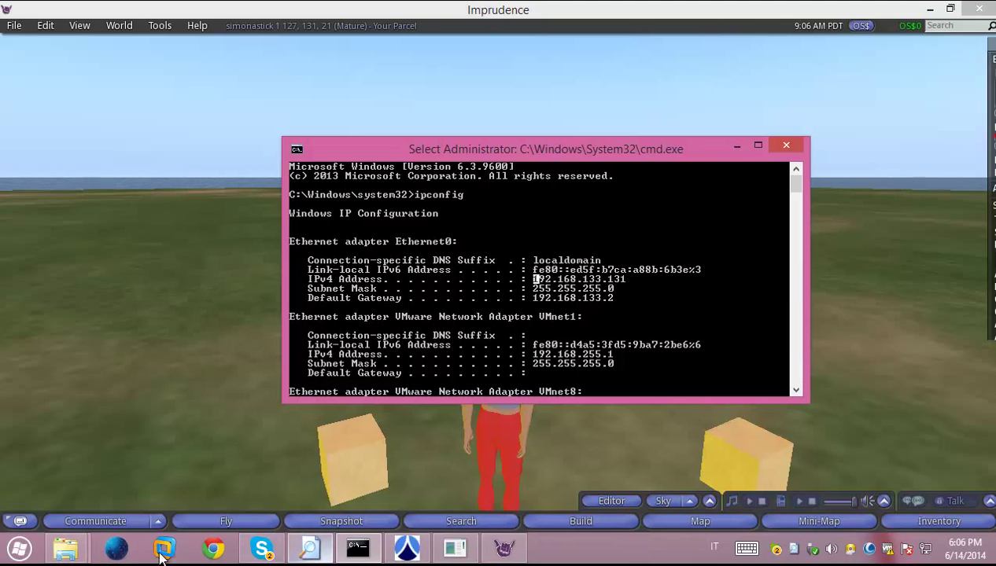
click(16, 551)
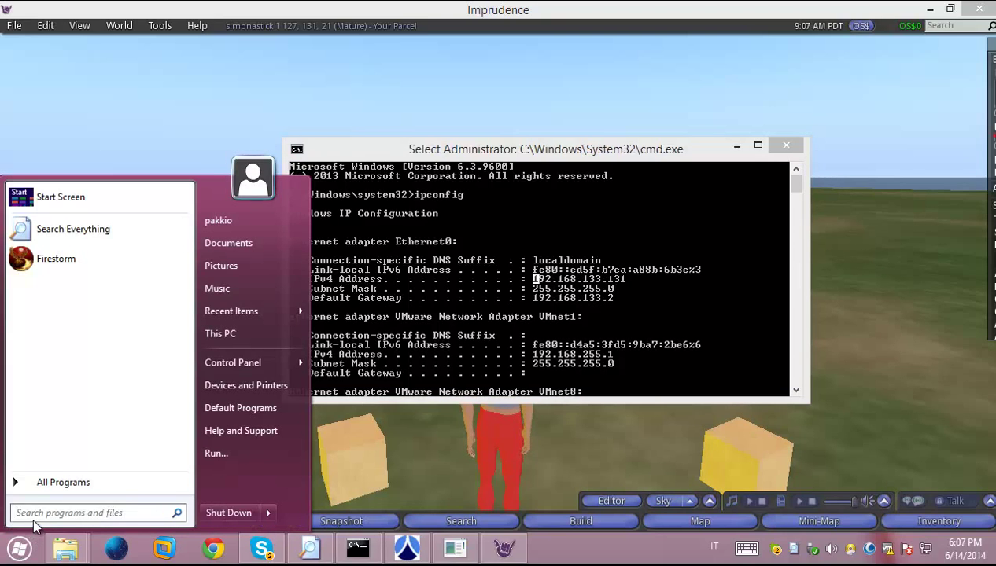
text(cmd)
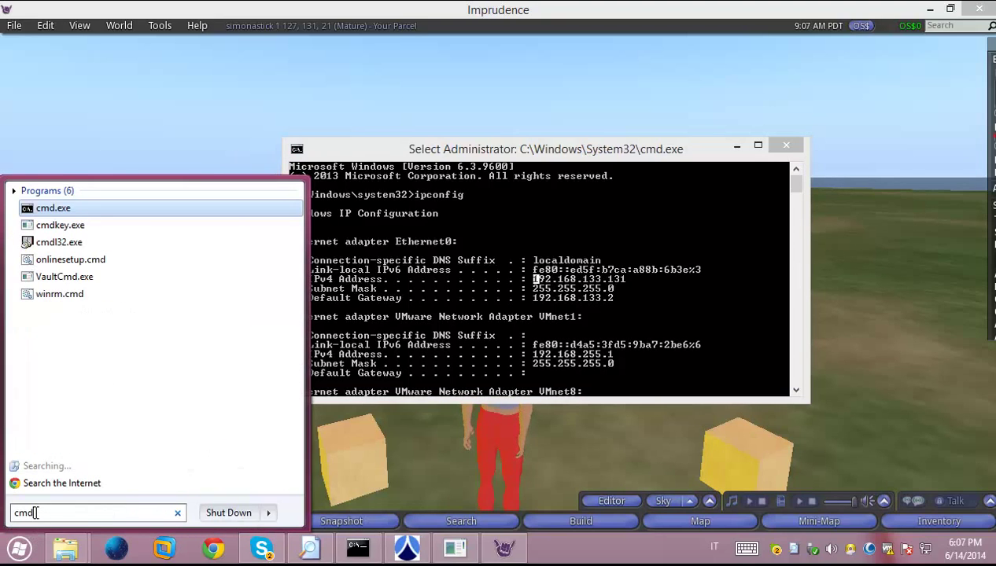
click(53, 208)
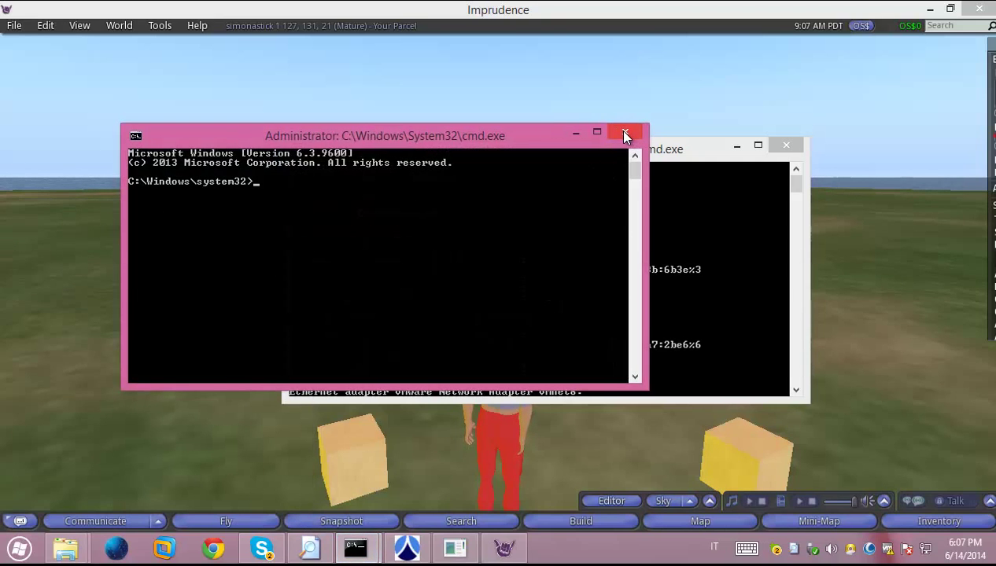
click(617, 130)
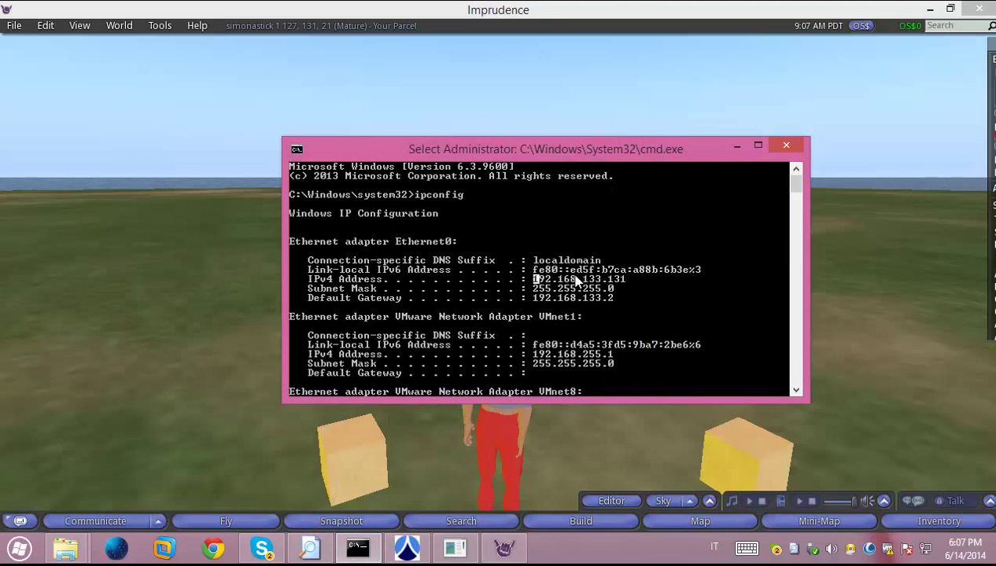
Drag-select the Ethernet0 IPv4 address 192.168.133.131 and move the Command Prompt window aside
click(575, 279)
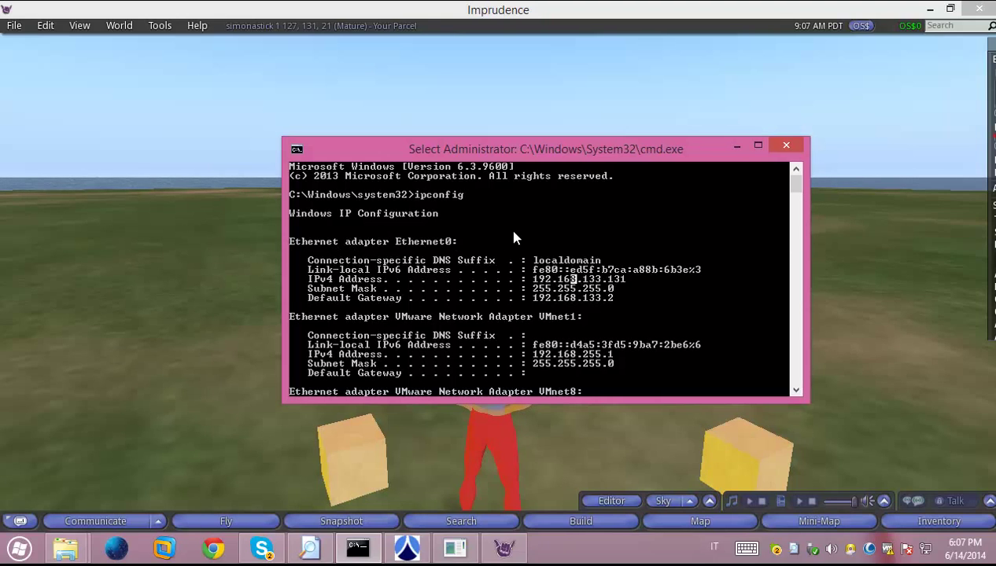
click(534, 280)
drag(537, 285, 623, 282)
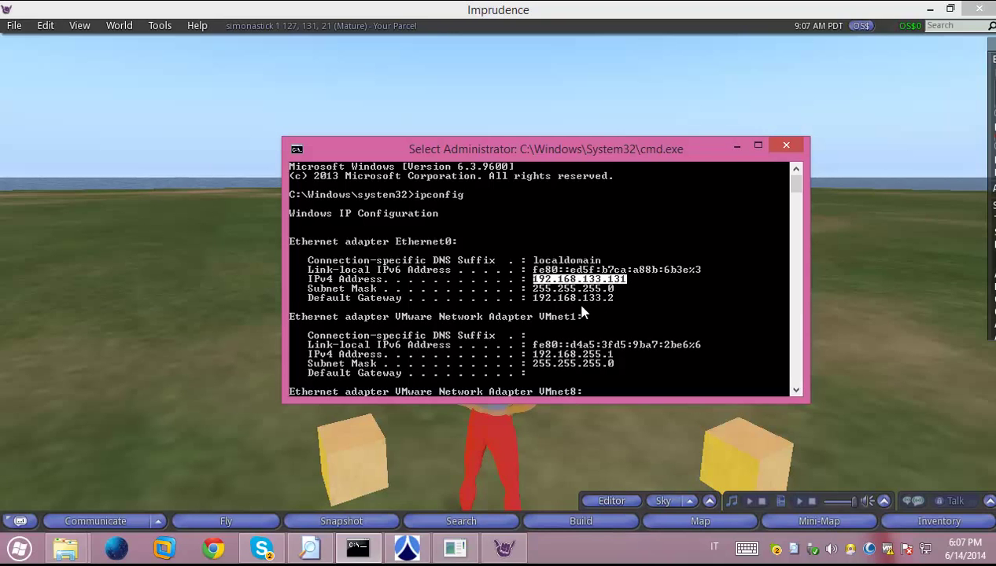
scroll(486, 311, down, 3)
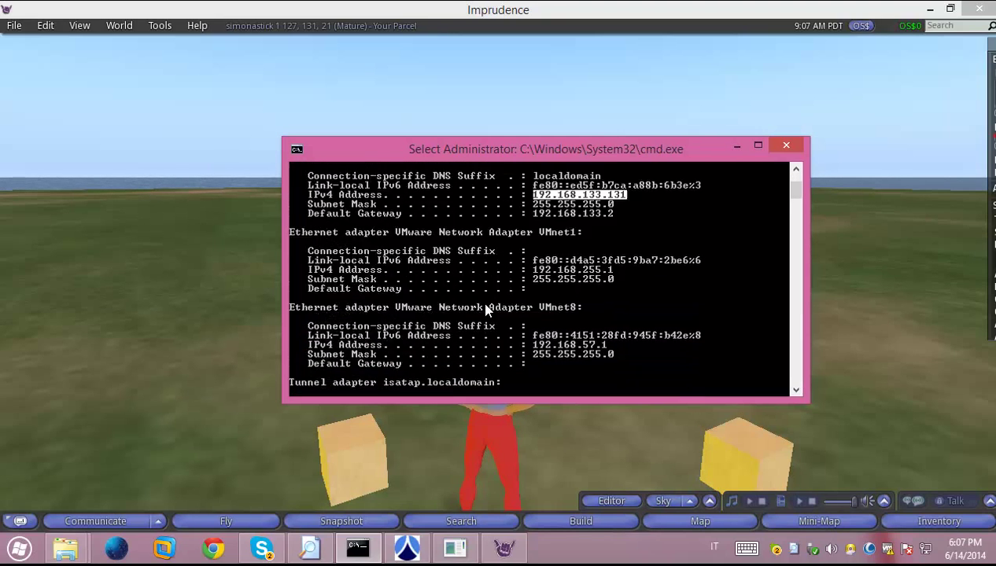
scroll(486, 311, up, 3)
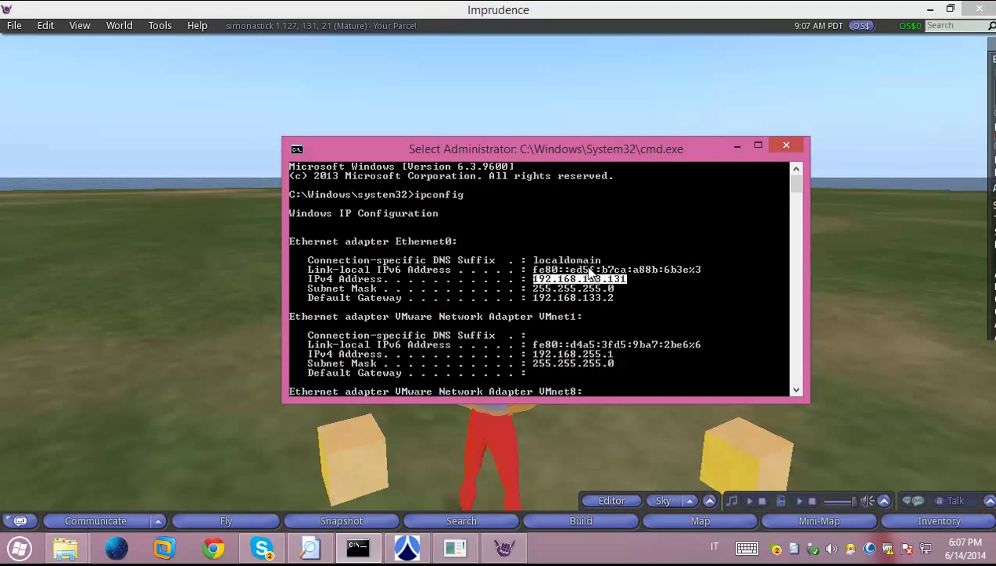
drag(622, 156, 529, 137)
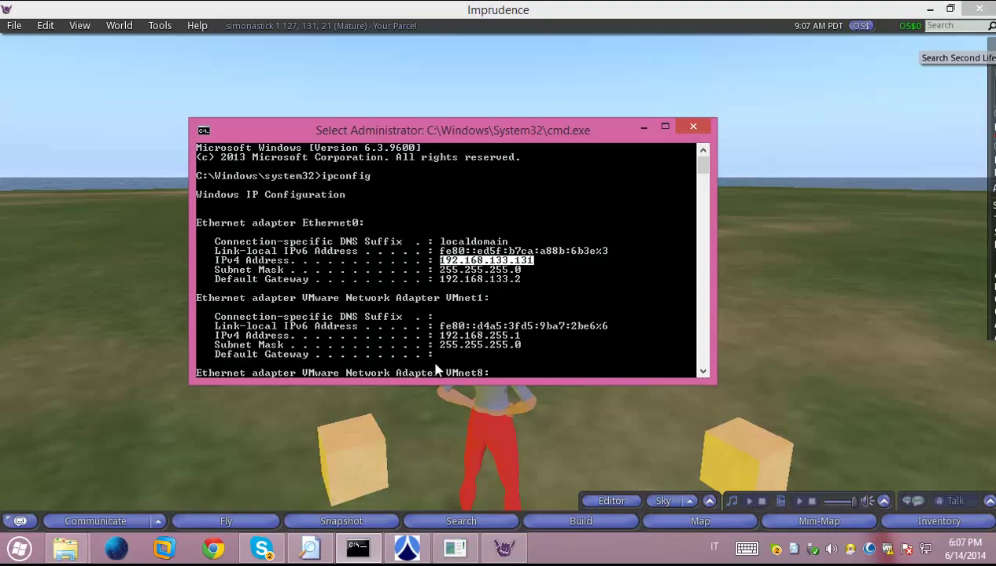
Run the shutdown command in the OpenSim console to take the simulator down
click(457, 549)
text(shutdown)
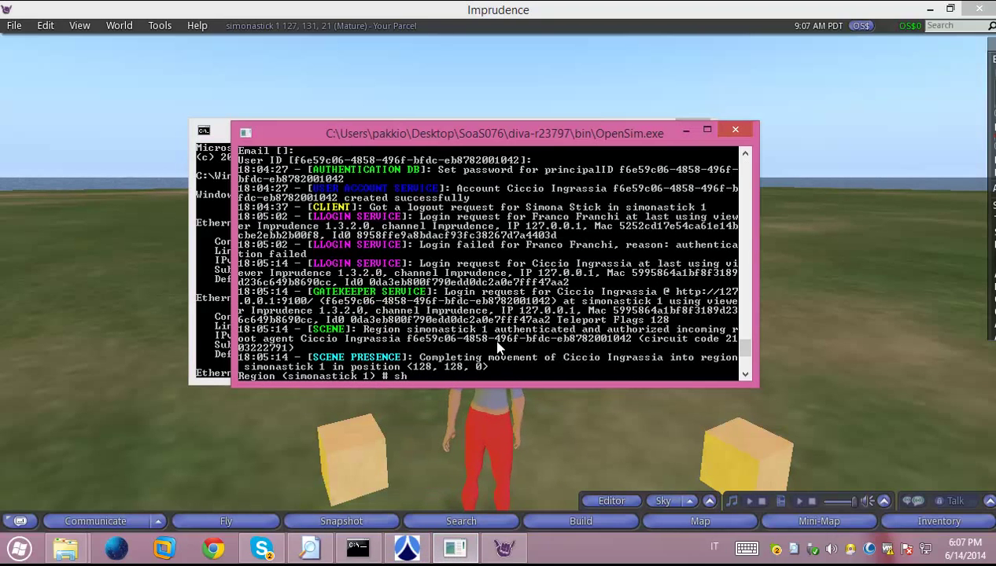
key(Return)
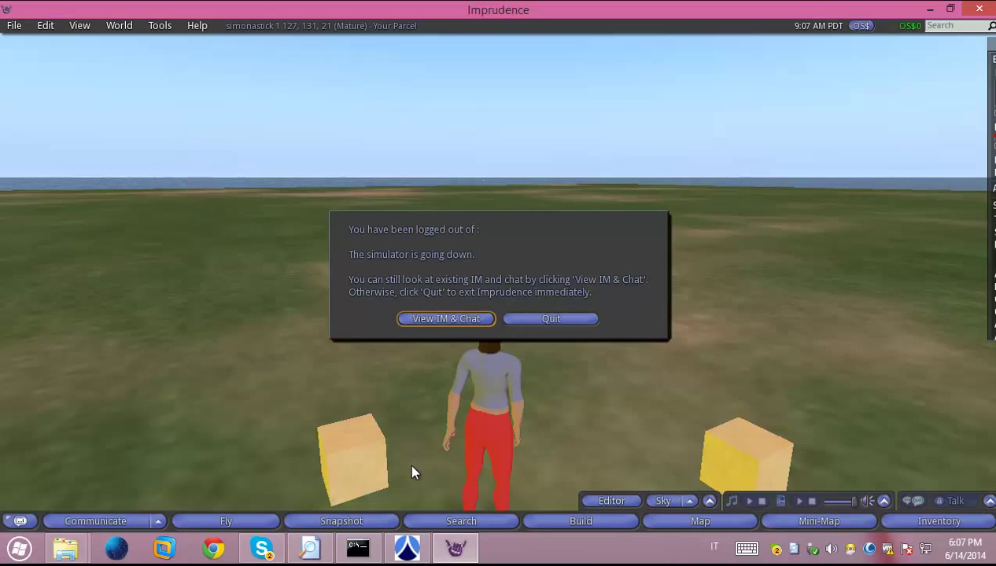
Quit Imprudence and move the MoWeS server status window, showing Apache and MySQL running, up-right
click(549, 321)
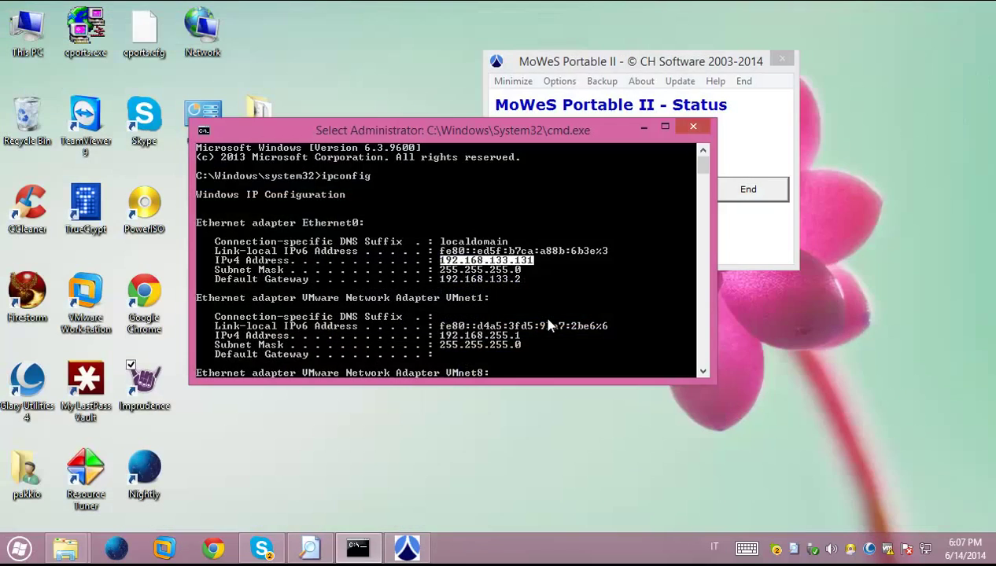
click(404, 546)
drag(629, 70, 690, 49)
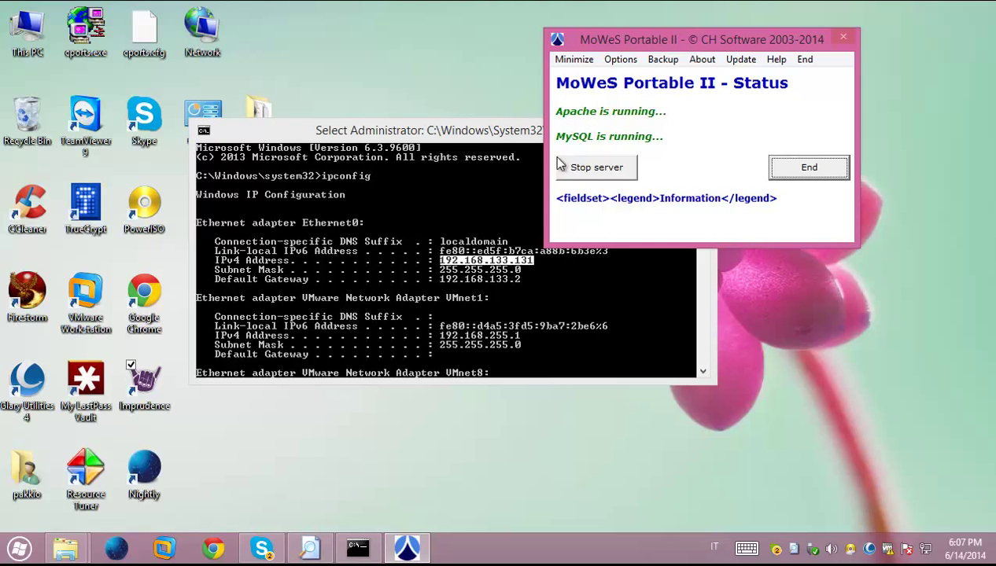
Use the system-menu Move to shift the ipconfig window lower right, then select the SoaS076 folder
drag(478, 130, 424, 140)
right_click(361, 139)
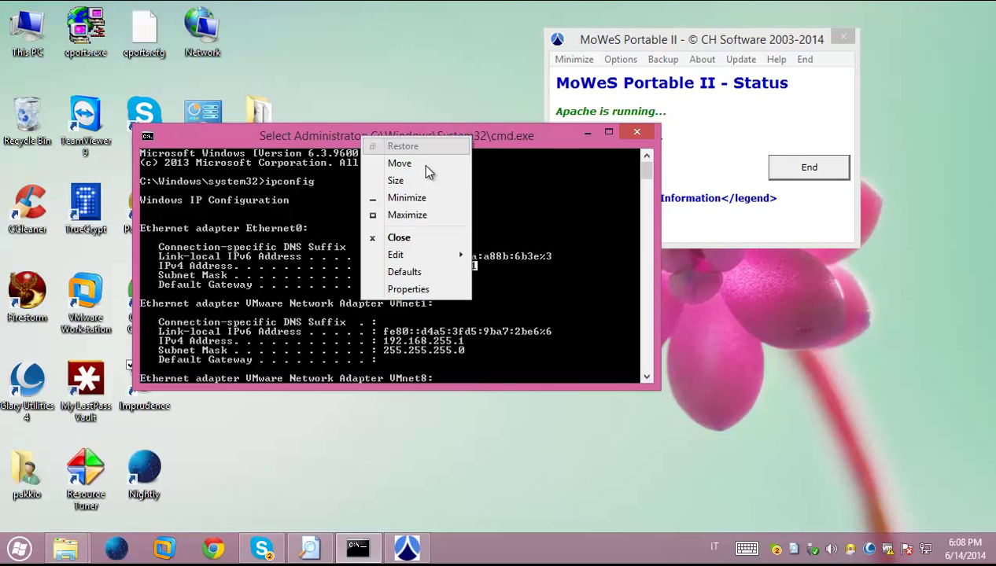
click(399, 163)
click(787, 236)
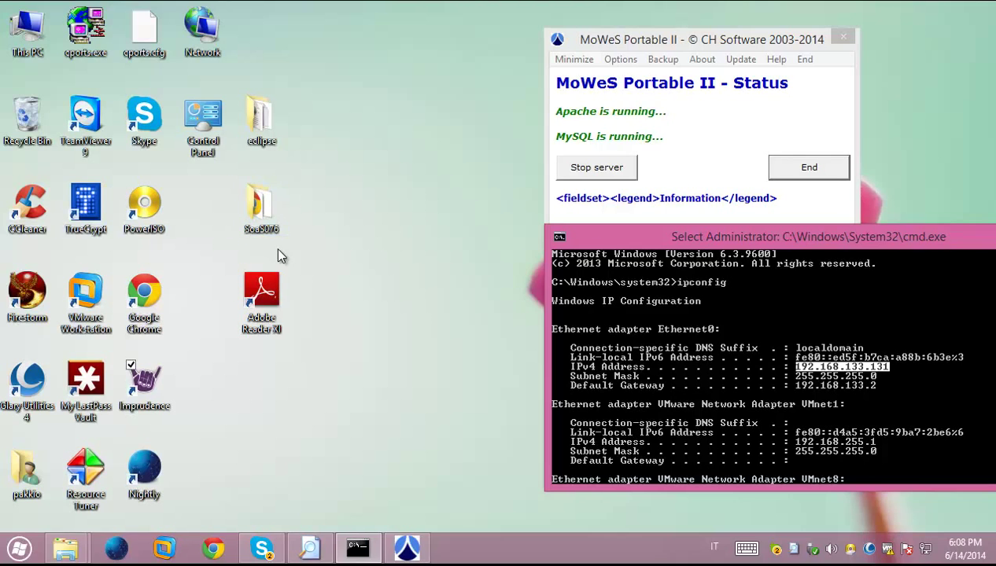
click(276, 224)
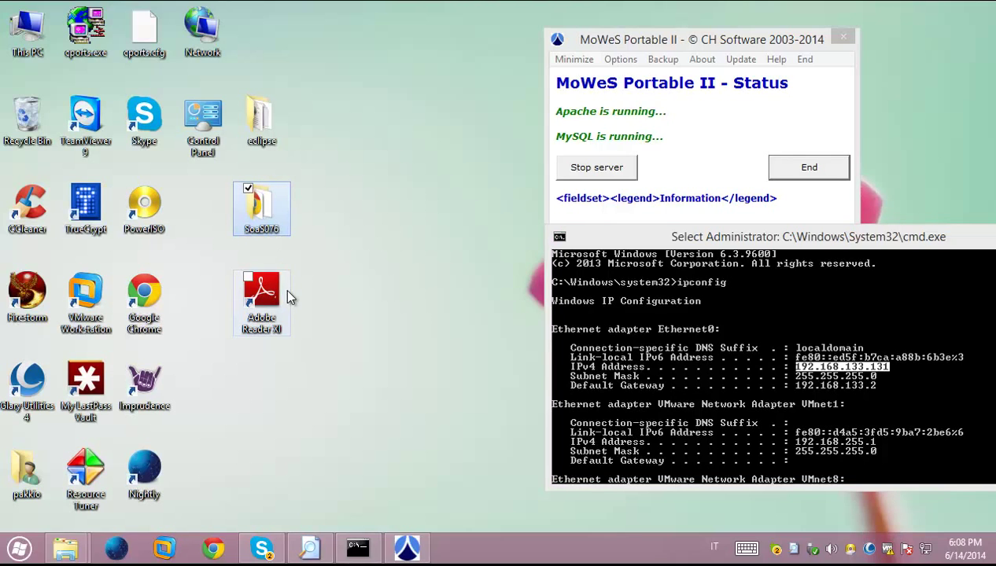
Browse into SoaS076\diva-r23797\bin\Regions and select RegionConfig.ini to preview its simonastick region entries
double_click(266, 206)
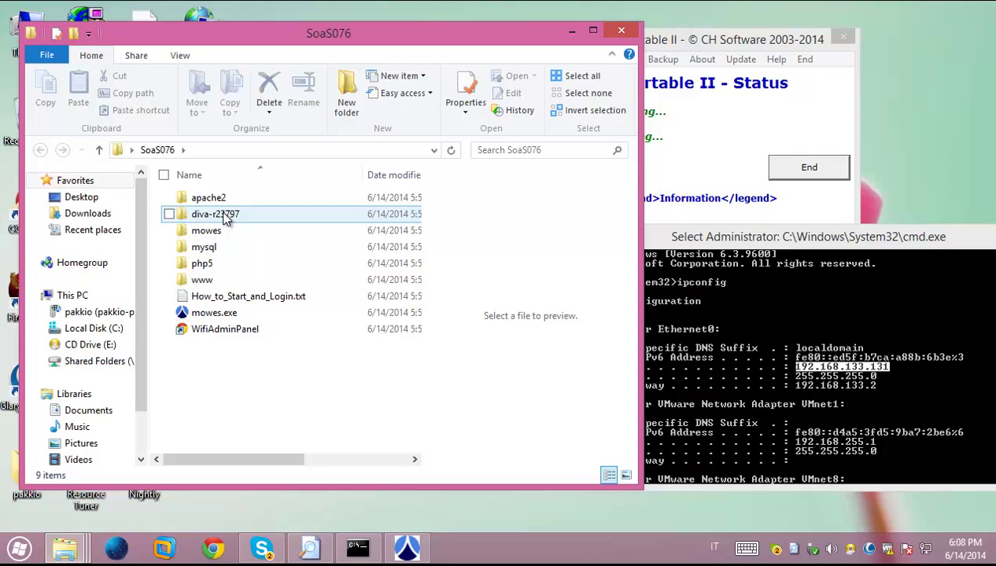
mouse_move(225, 219)
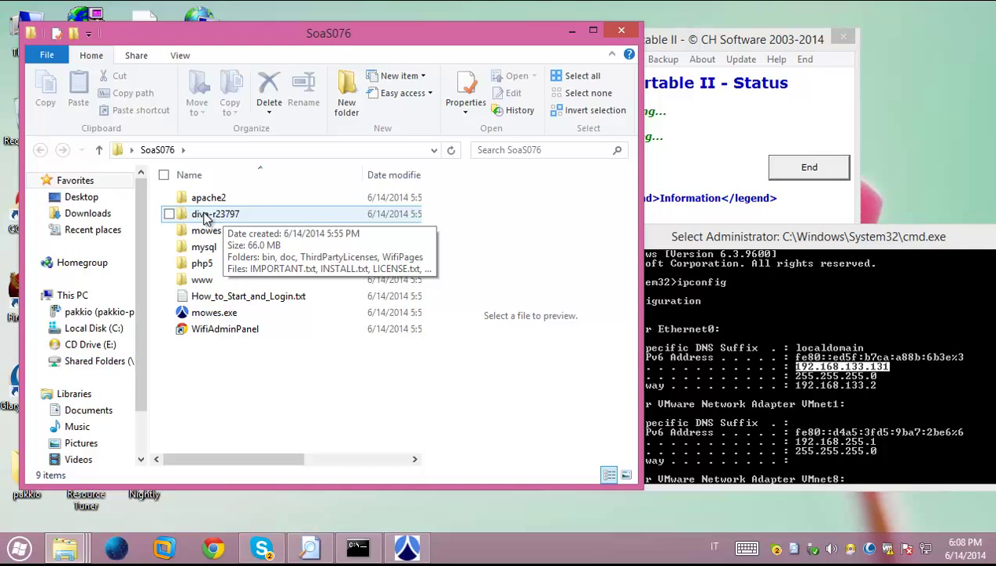
double_click(232, 214)
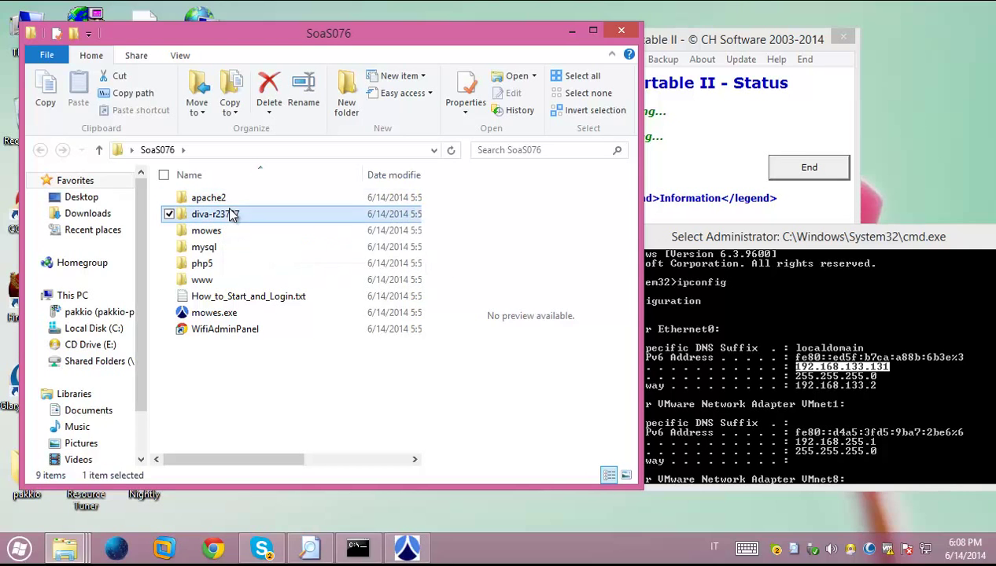
double_click(220, 199)
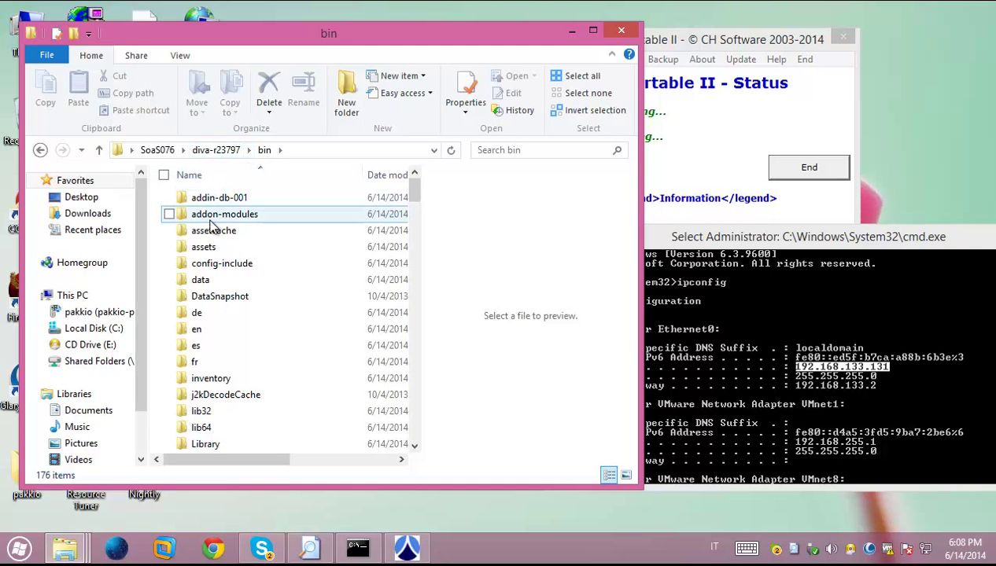
scroll(212, 228, down, 8)
scroll(212, 229, down, 12)
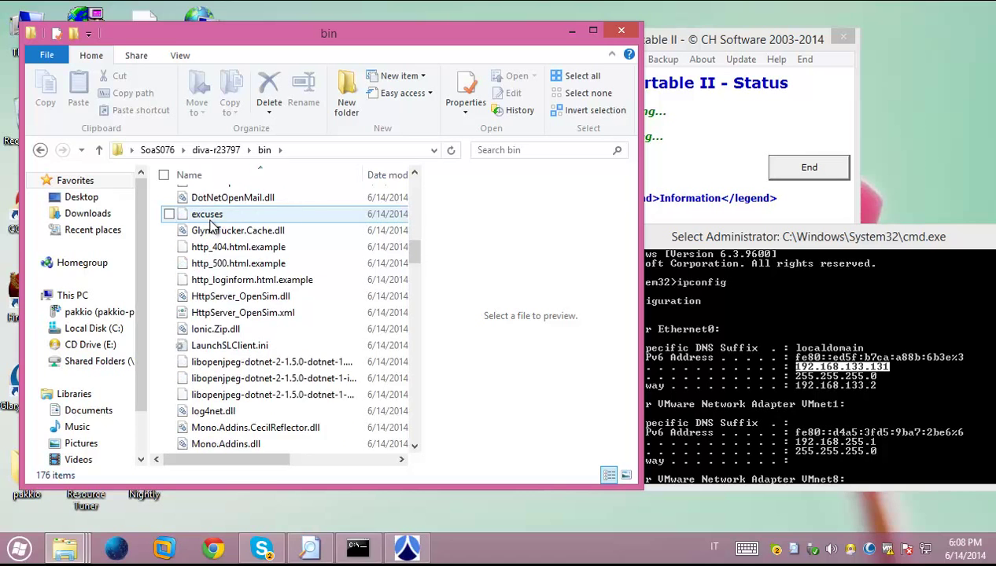
scroll(212, 227, up, 12)
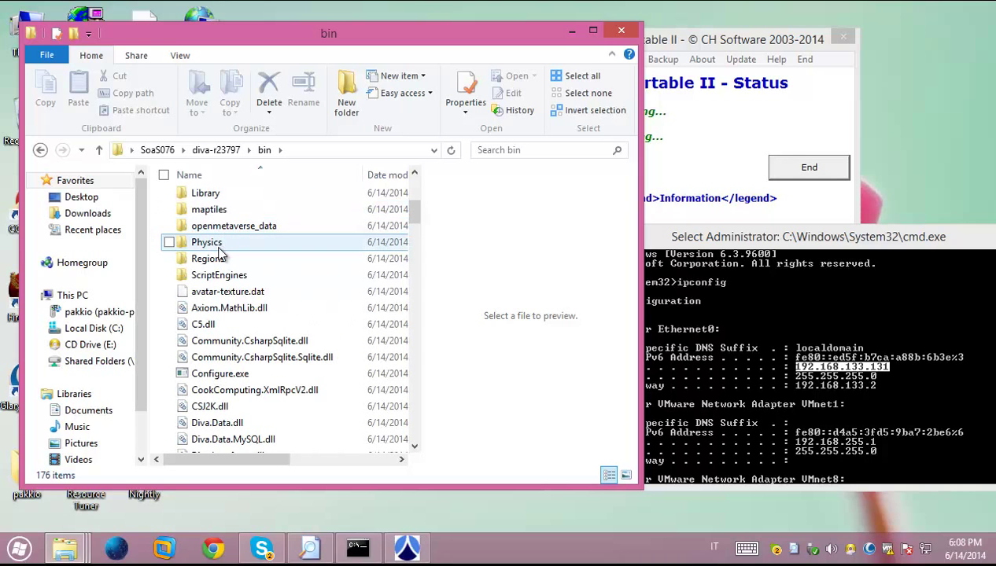
double_click(225, 261)
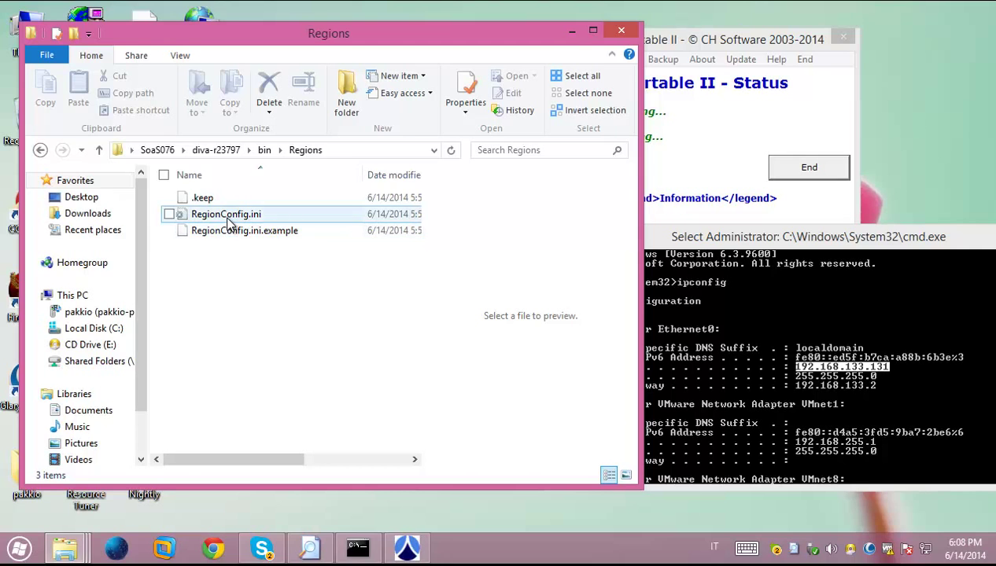
click(228, 219)
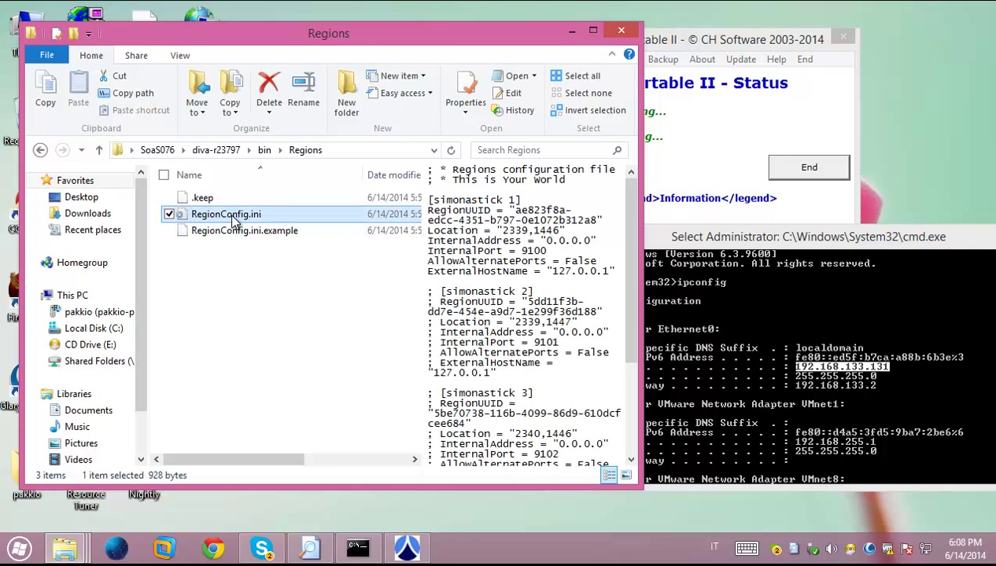
right_click(233, 221)
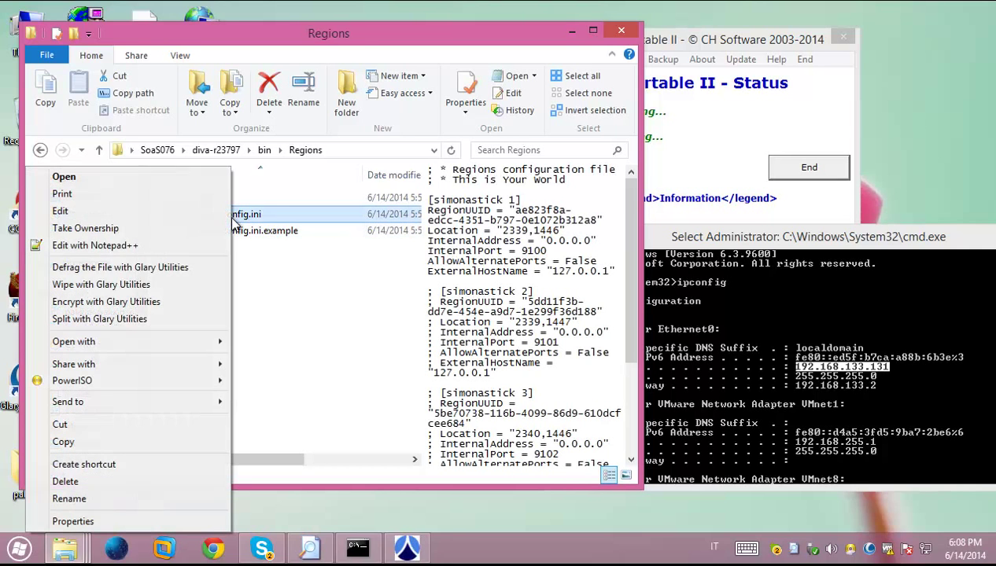
Open RegionConfig.ini in Notepad, rename the first region to 'Filippo Turati' and delete 127.0.0.1
click(125, 208)
drag(268, 190, 150, 284)
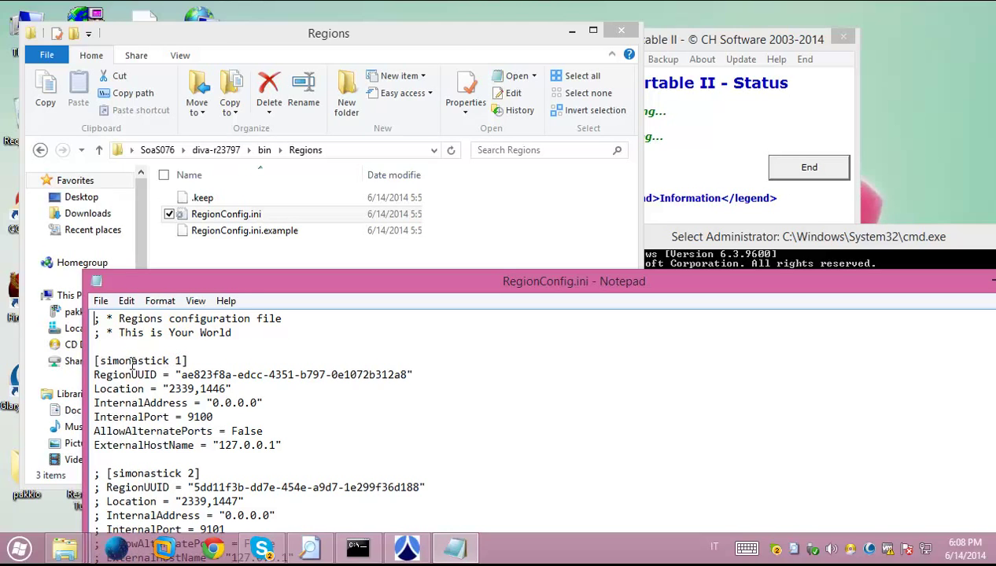
drag(99, 366, 177, 357)
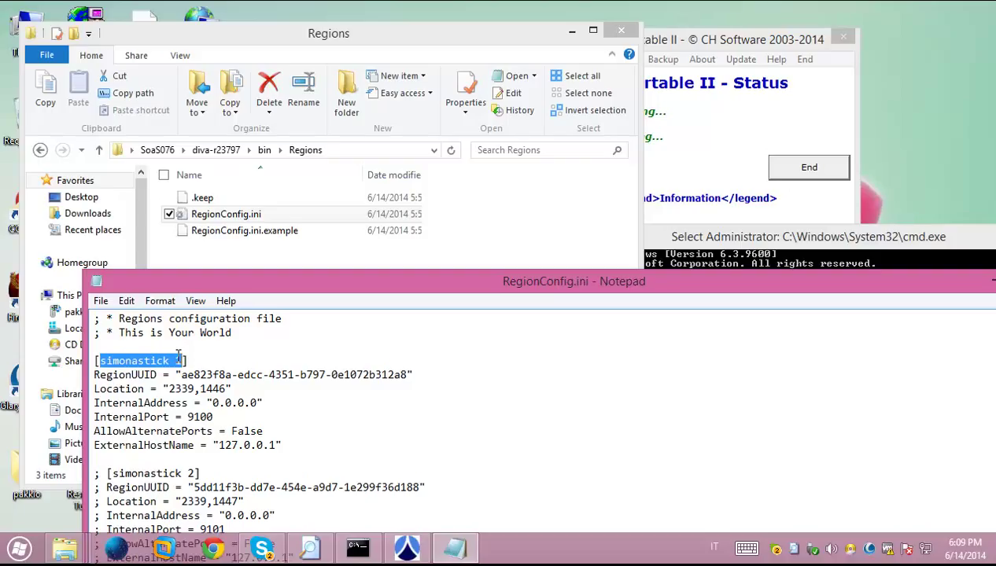
key(Delete)
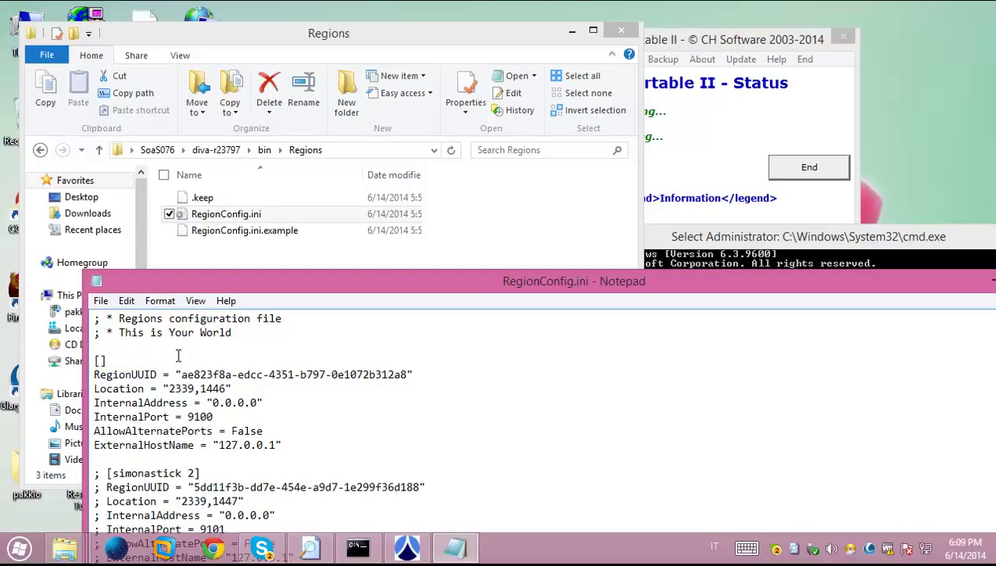
text(Filippo Turati)
key(shift+Right)
key(shift+Right)
key(shift+Right)
key(shift+Right)
key(shift+Right)
key(shift+Right)
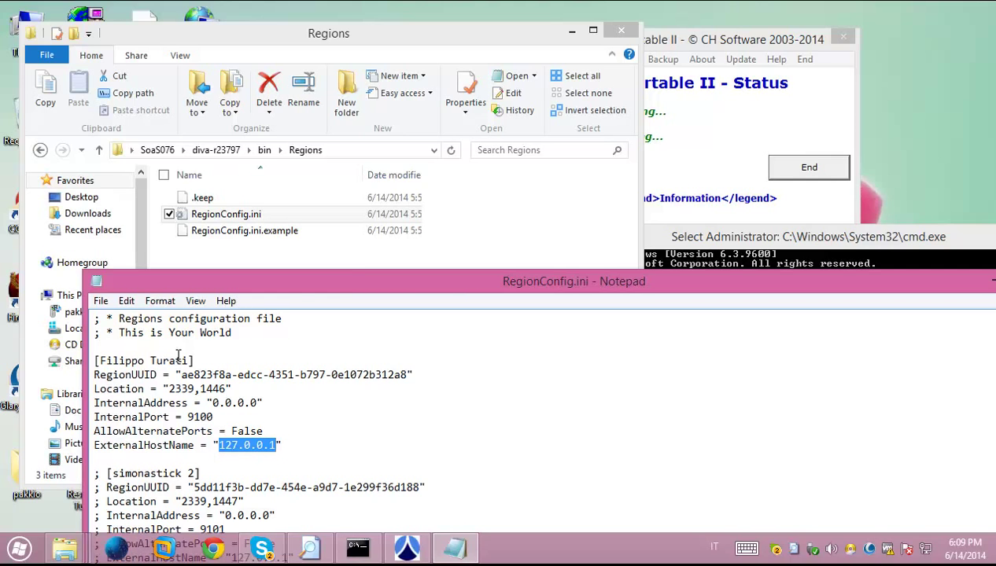
key(BackSpace)
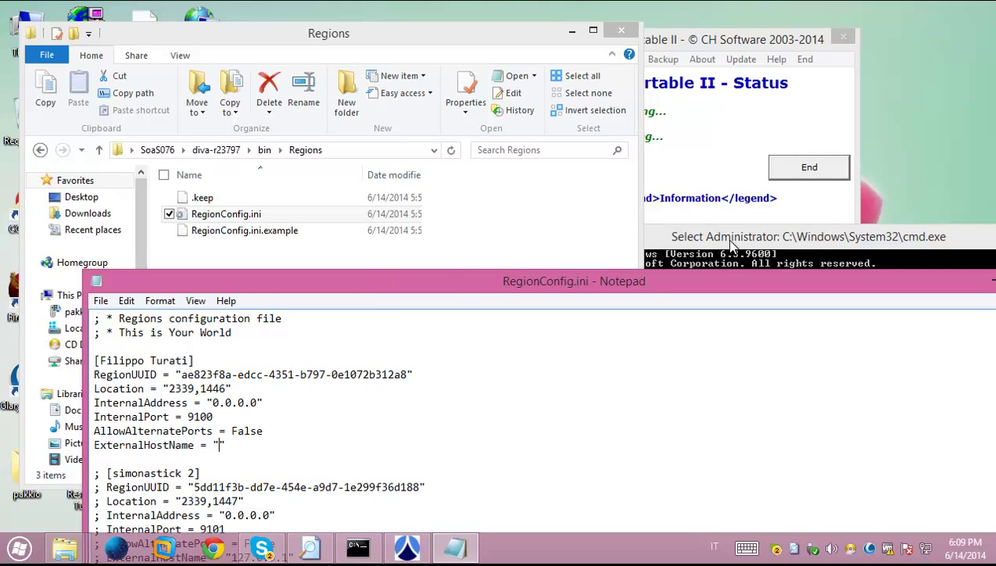
Copy 192.168.133.131 from the ipconfig output and paste it as the ExternalHostName
click(735, 234)
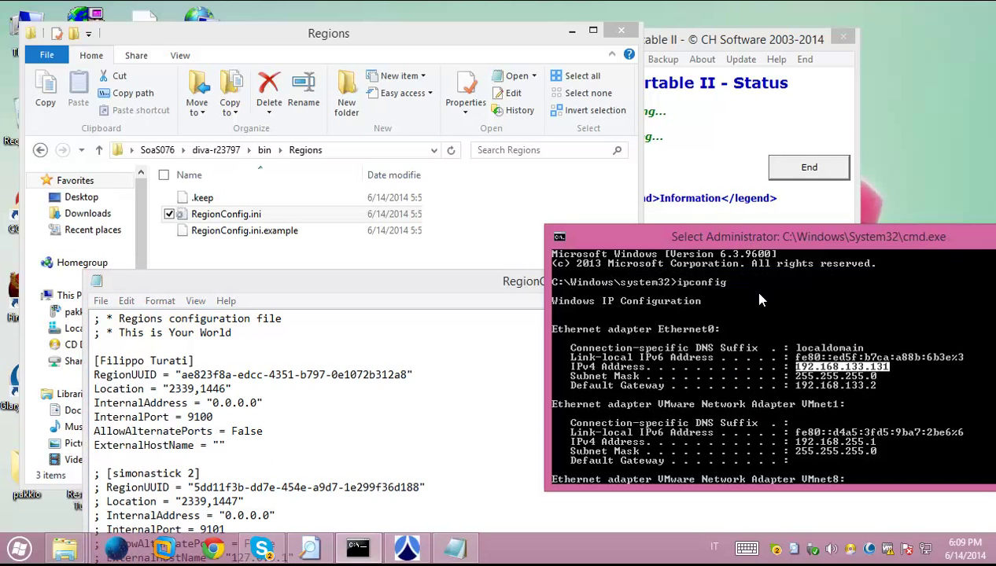
right_click(806, 371)
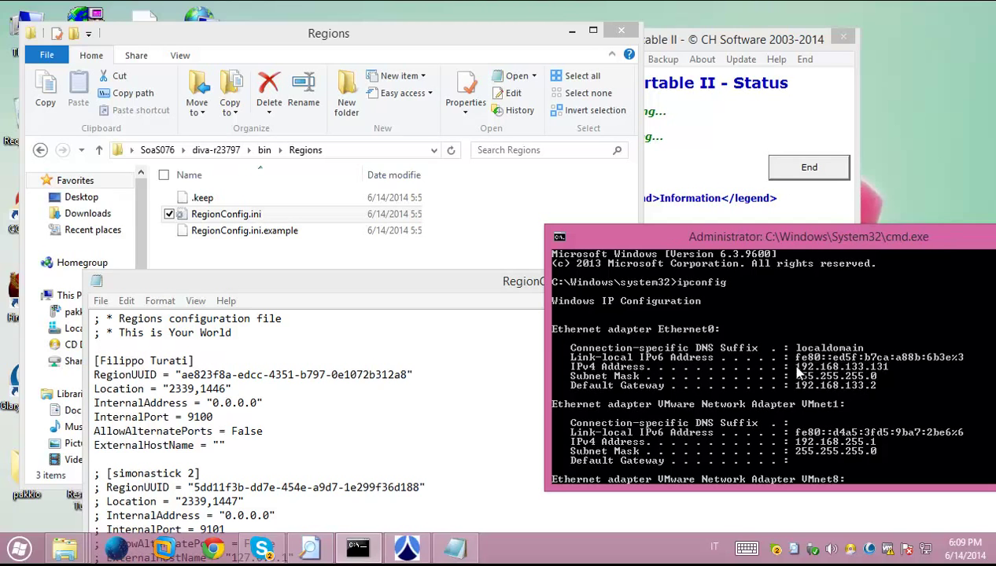
drag(787, 367, 897, 366)
key(ctrl+c)
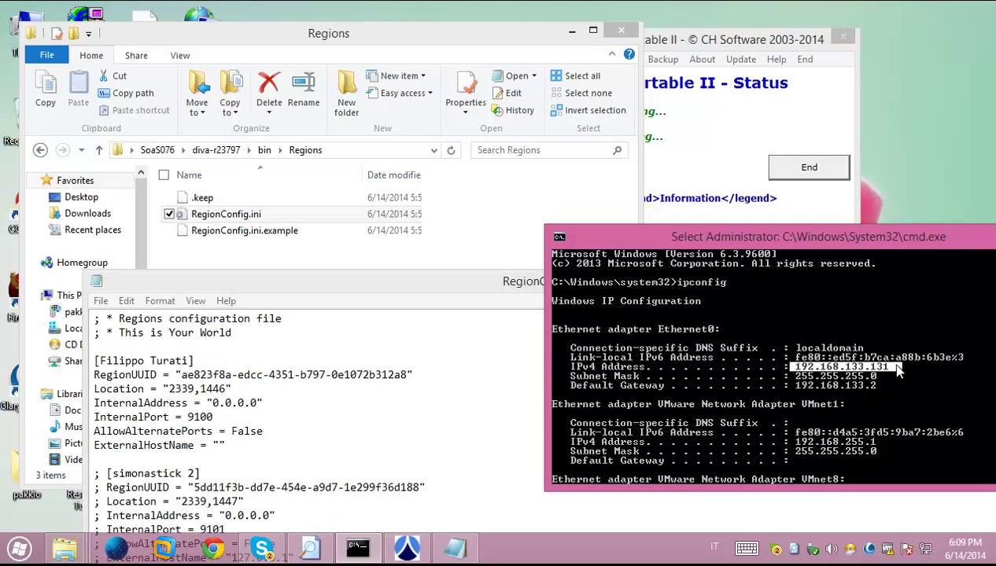
right_click(899, 373)
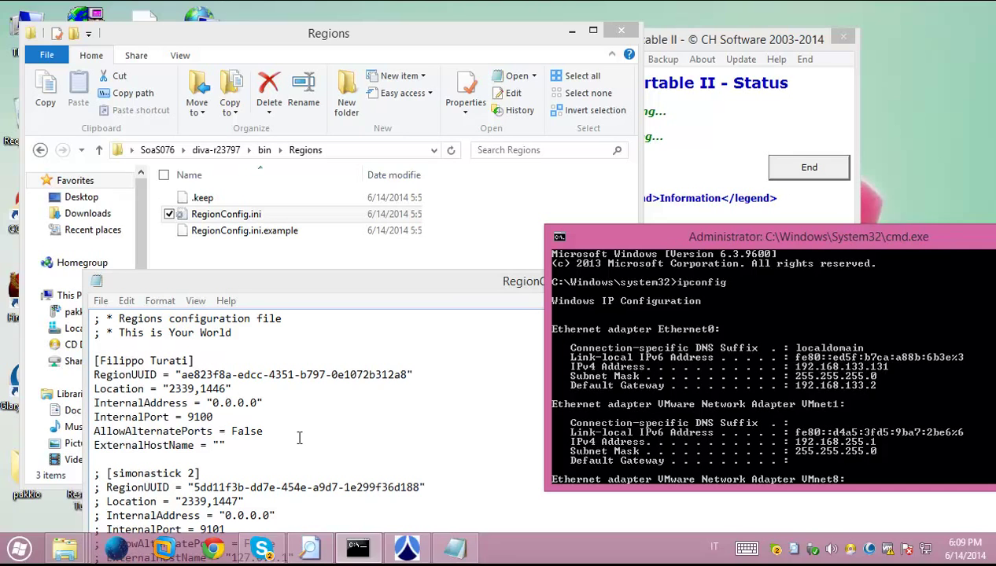
click(221, 447)
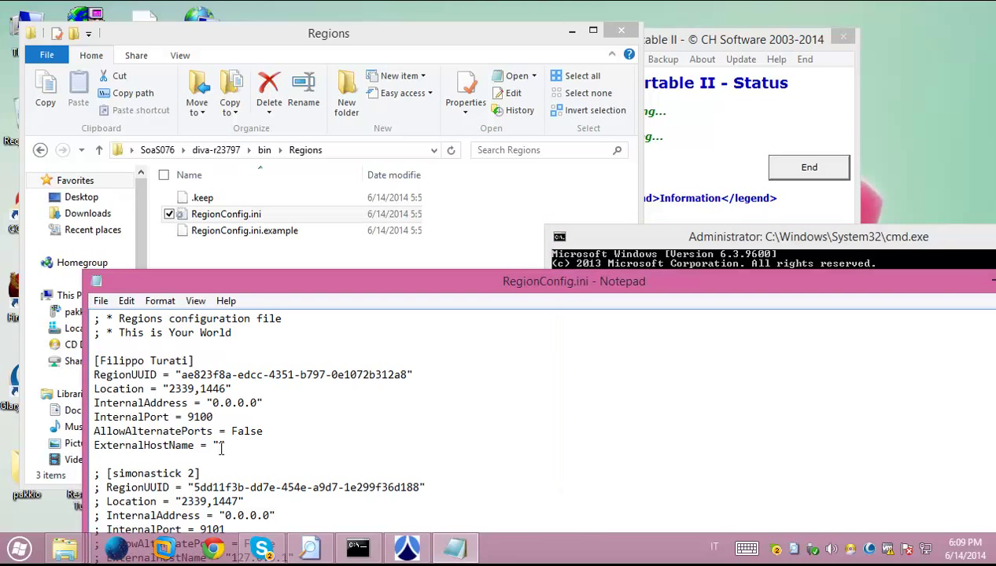
key(ctrl+v)
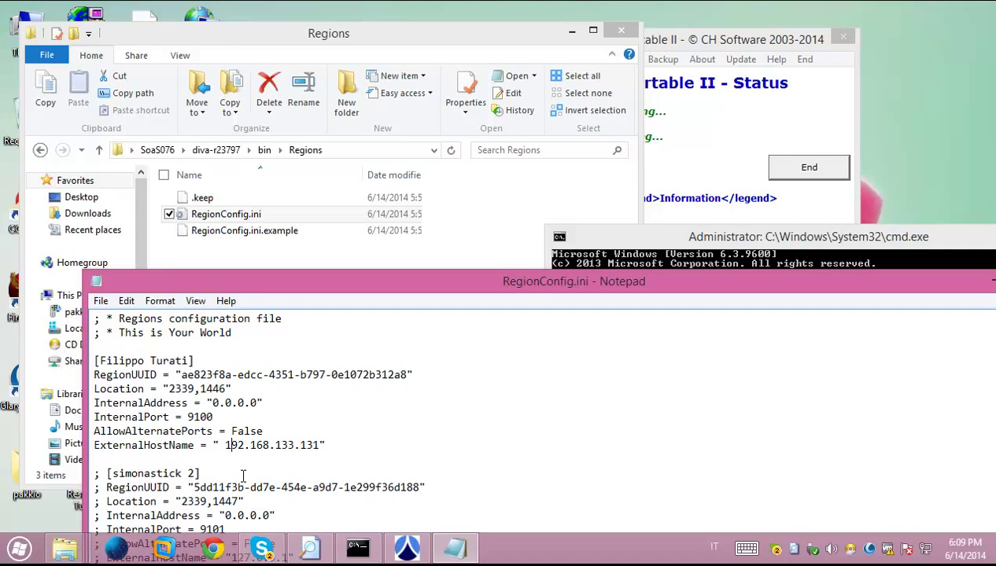
key(BackSpace)
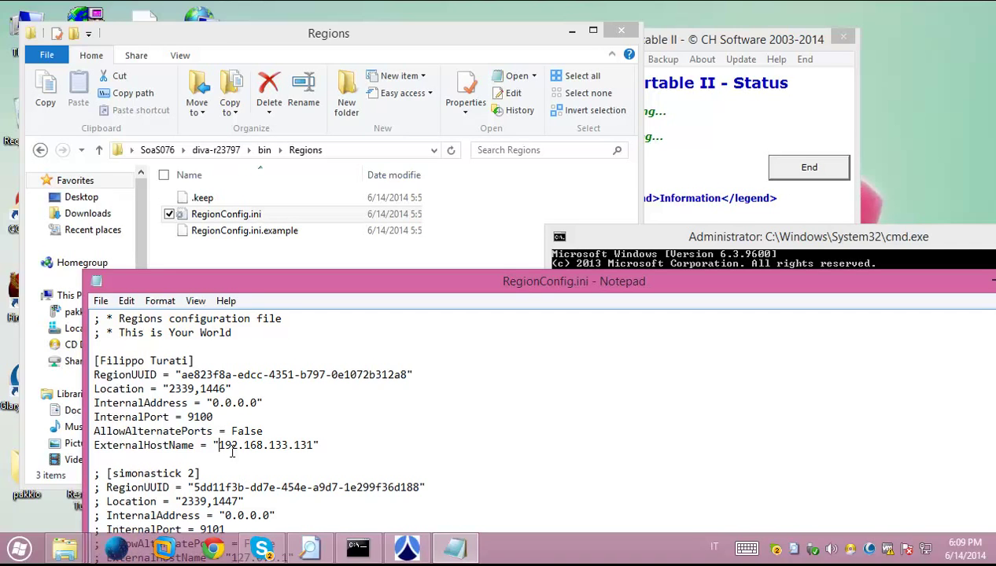
Copy the new IP address, save RegionConfig.ini, and reopen it to verify the edit
drag(219, 446, 315, 445)
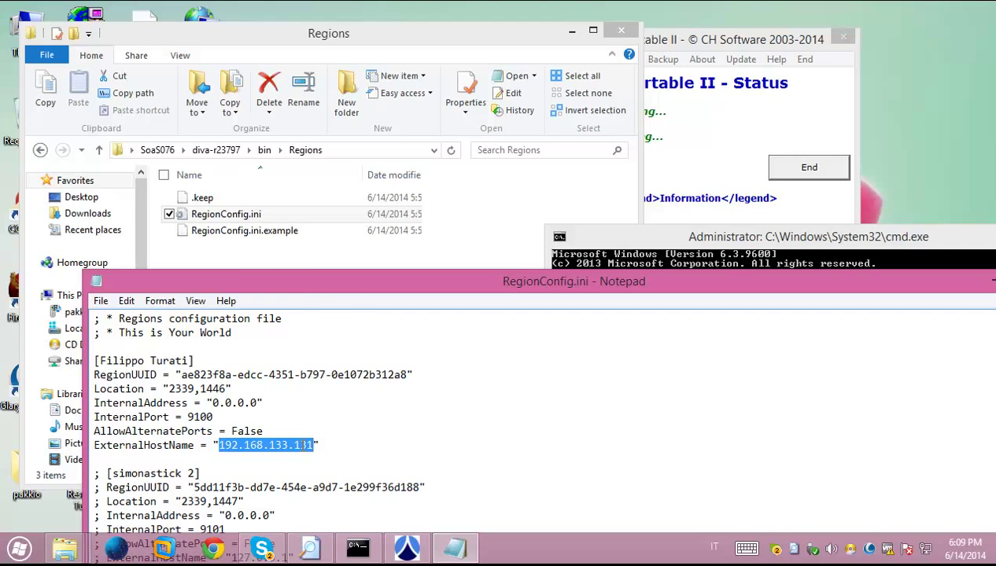
right_click(306, 445)
click(202, 280)
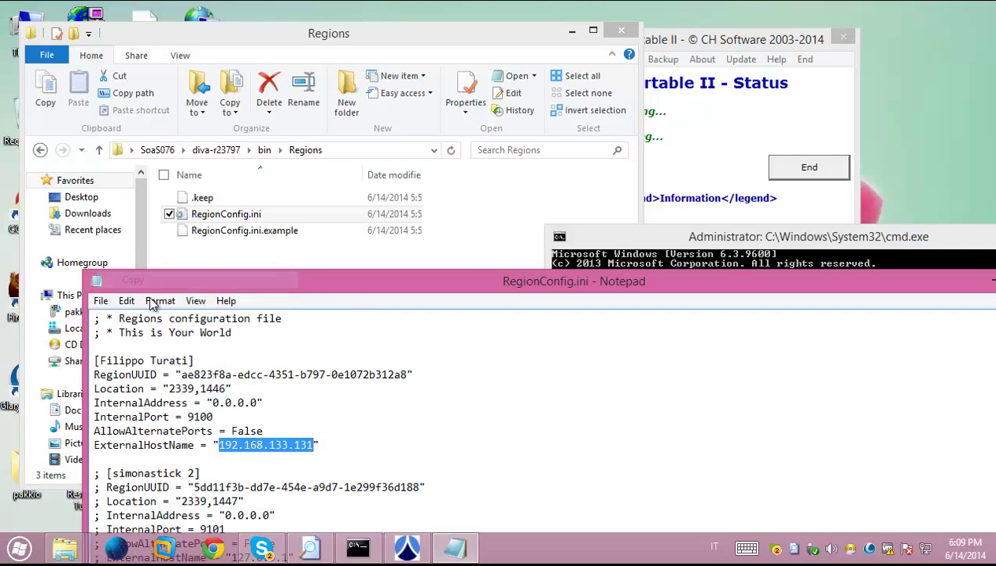
click(100, 300)
click(65, 353)
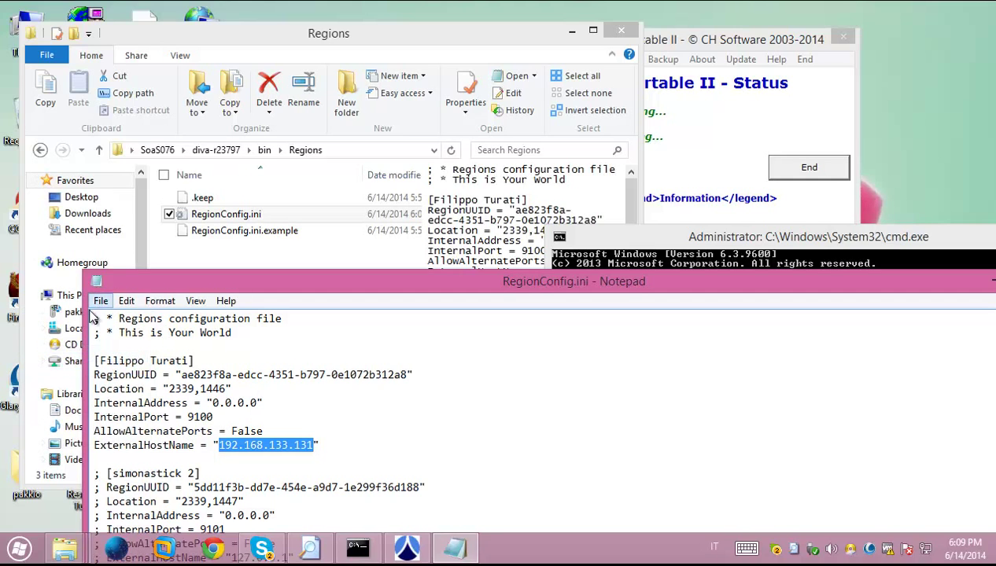
double_click(96, 283)
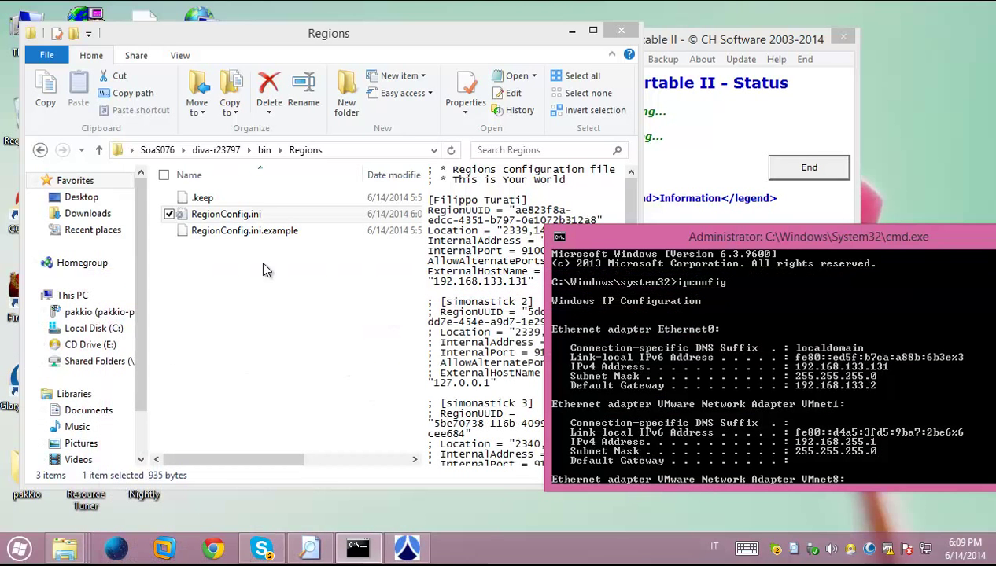
double_click(240, 215)
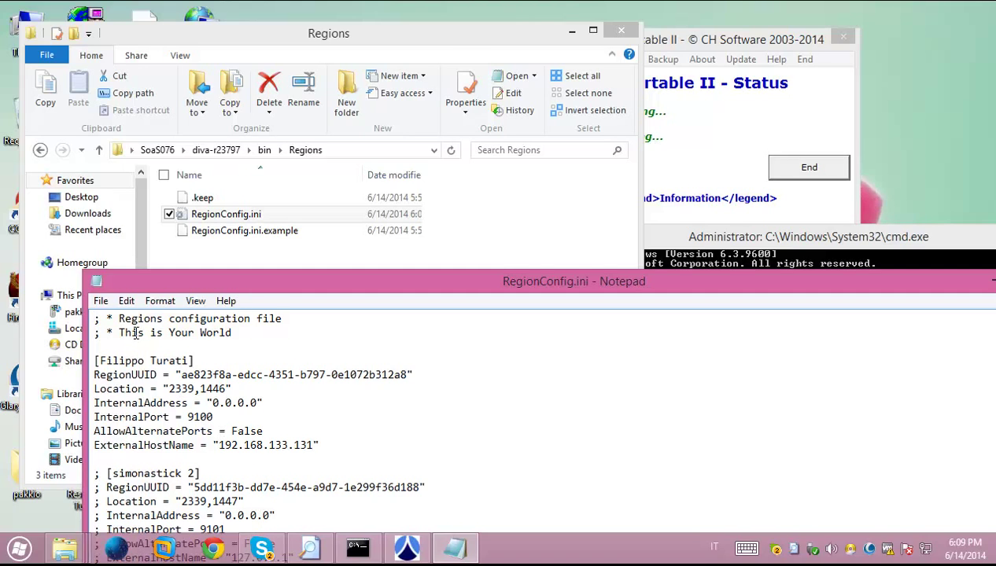
double_click(95, 281)
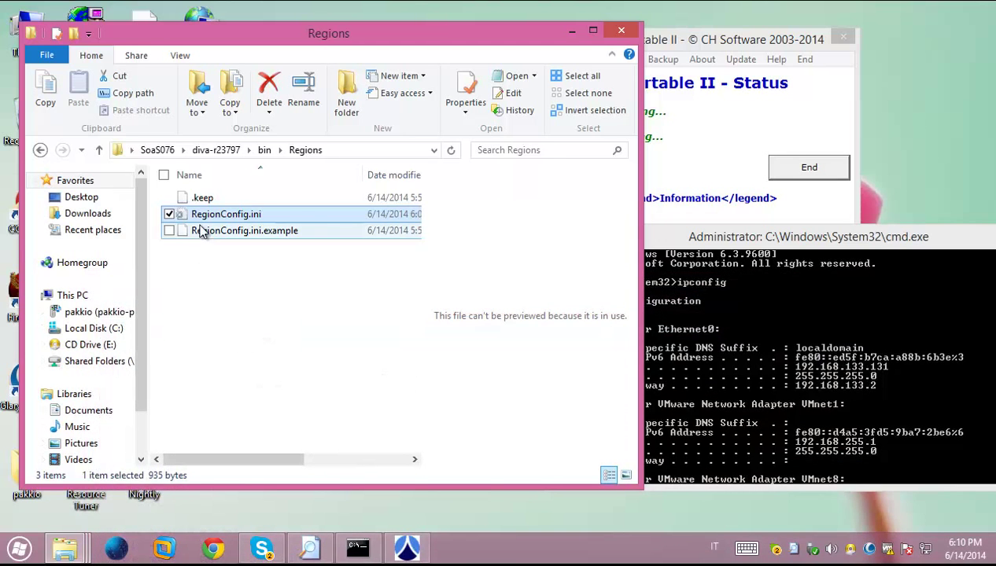
Go up from Regions to bin\config-include and open MyWorld.ini in Notepad via Edit
click(99, 149)
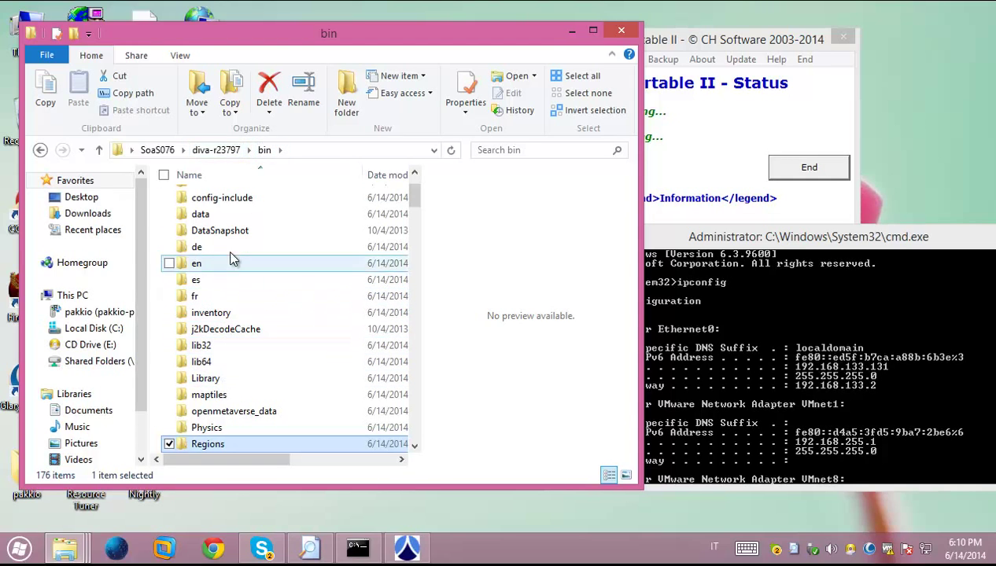
double_click(223, 199)
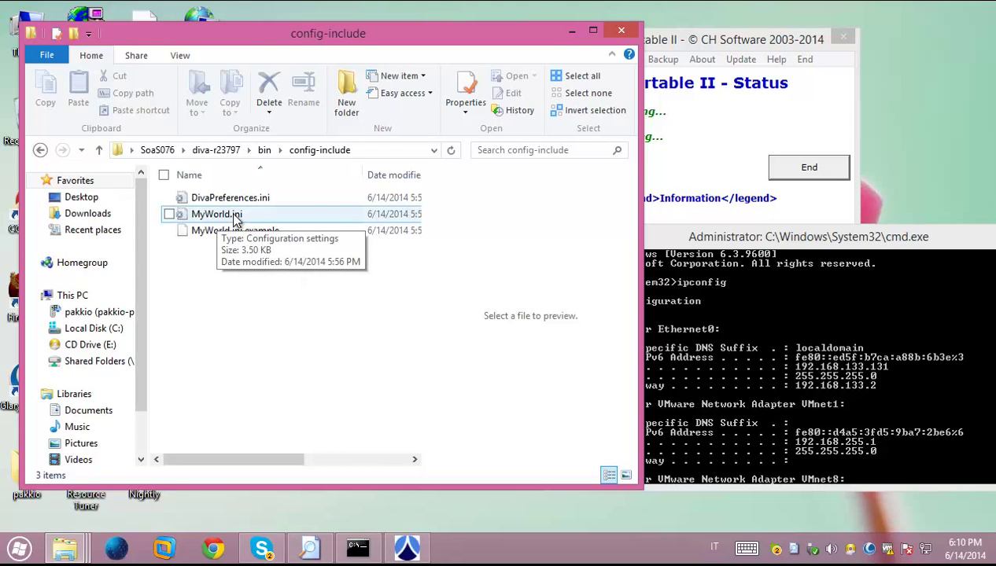
click(235, 219)
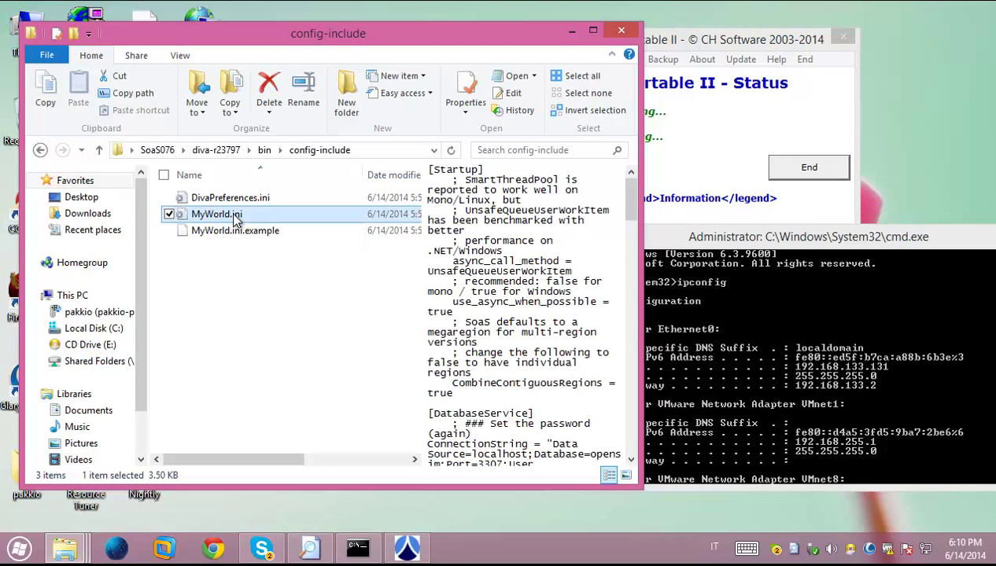
right_click(235, 220)
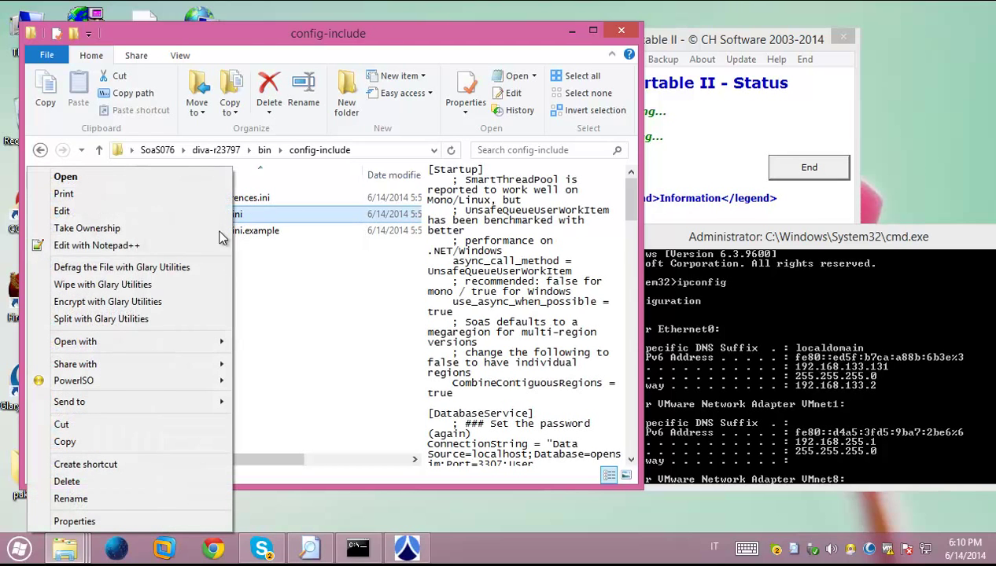
click(130, 212)
Replace 127.0.0.1 with 192.168.133.131 in the GridInfoService login, welcome, register and password URLs
drag(254, 274, 245, 2)
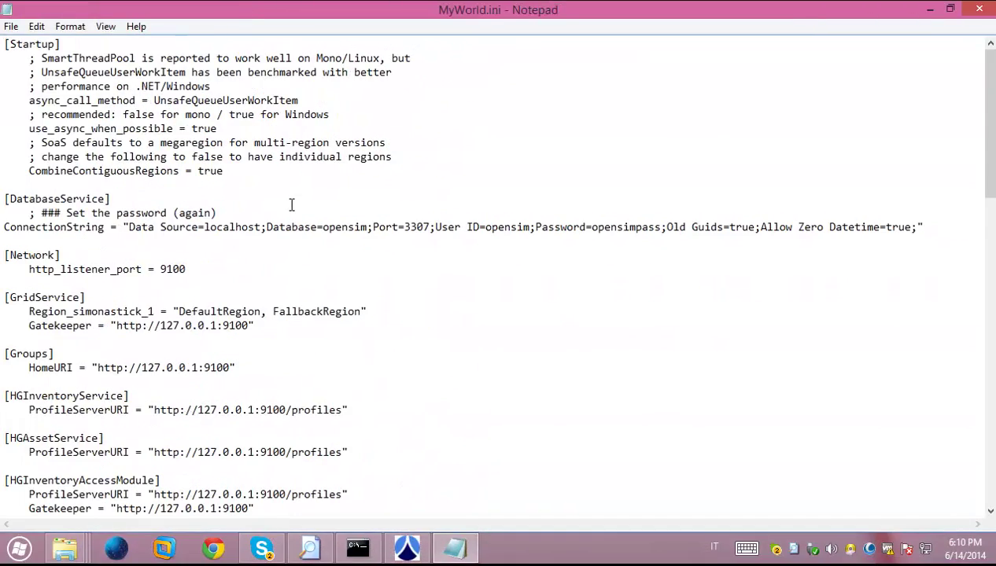
scroll(164, 347, down, 8)
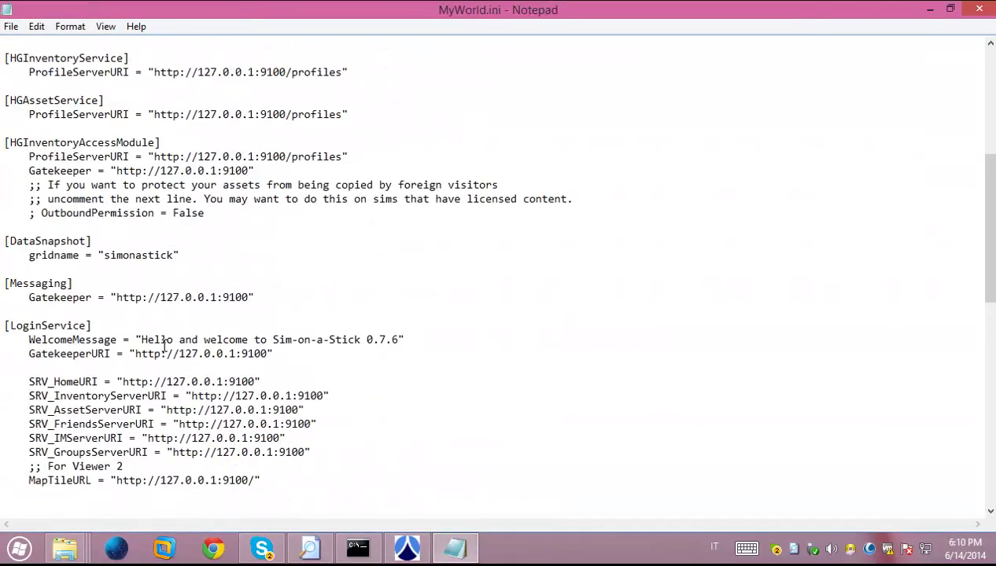
scroll(164, 346, down, 6)
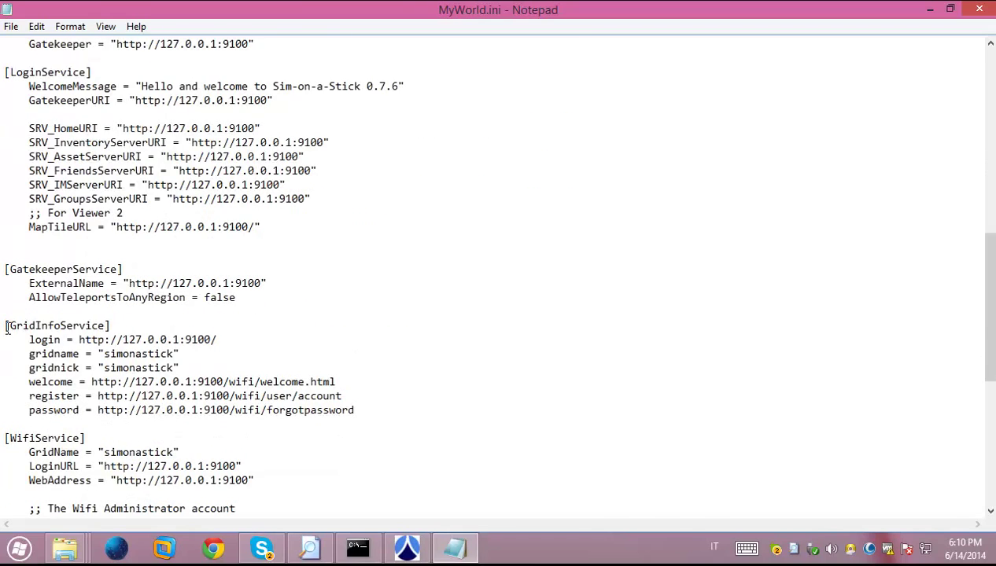
drag(4, 326, 115, 322)
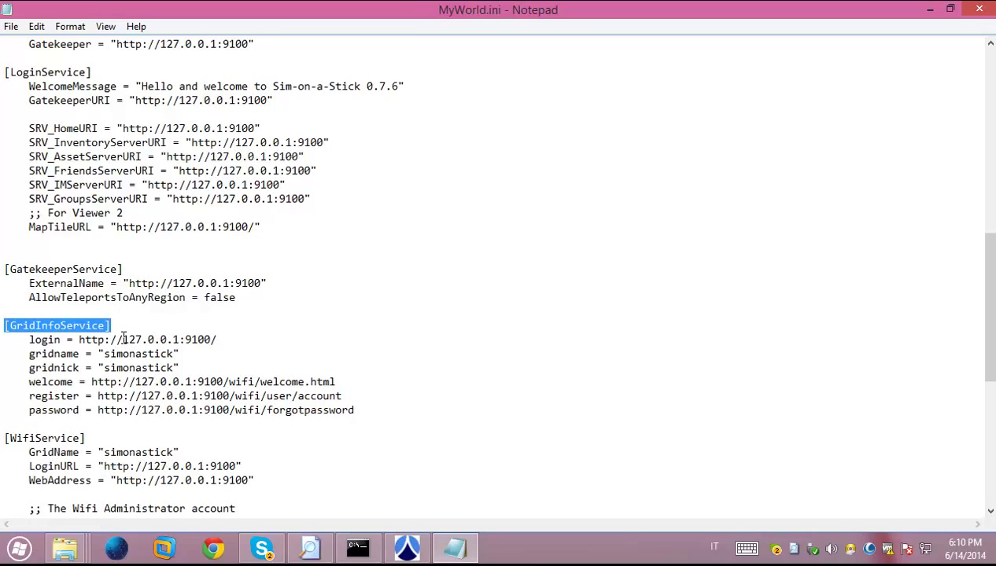
drag(122, 340, 181, 338)
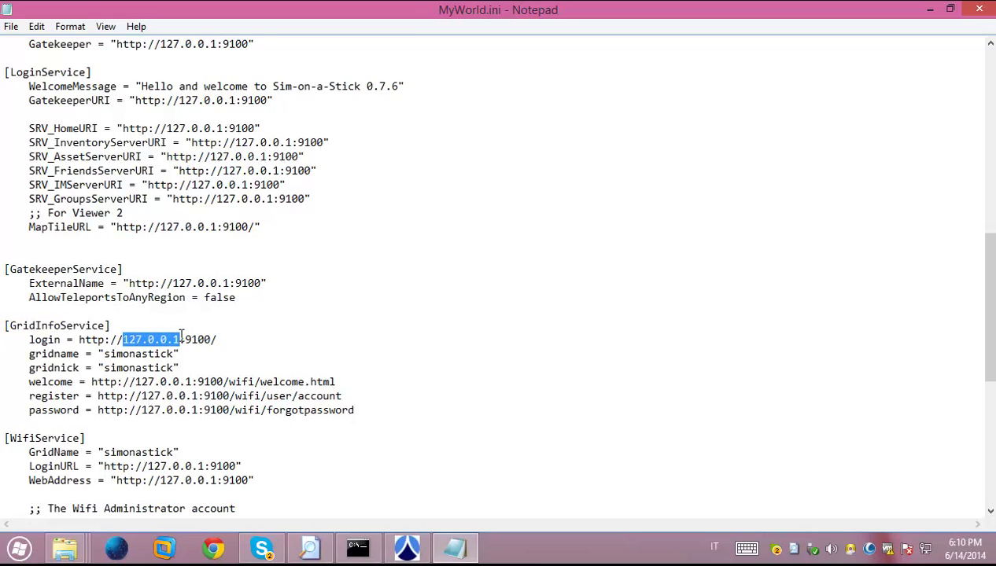
key(ctrl+v)
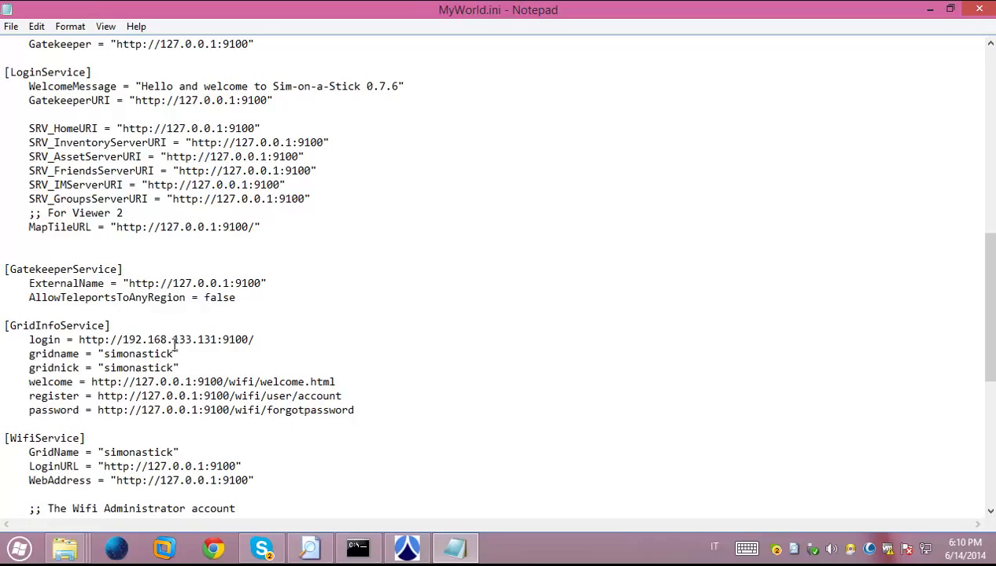
drag(135, 382, 191, 380)
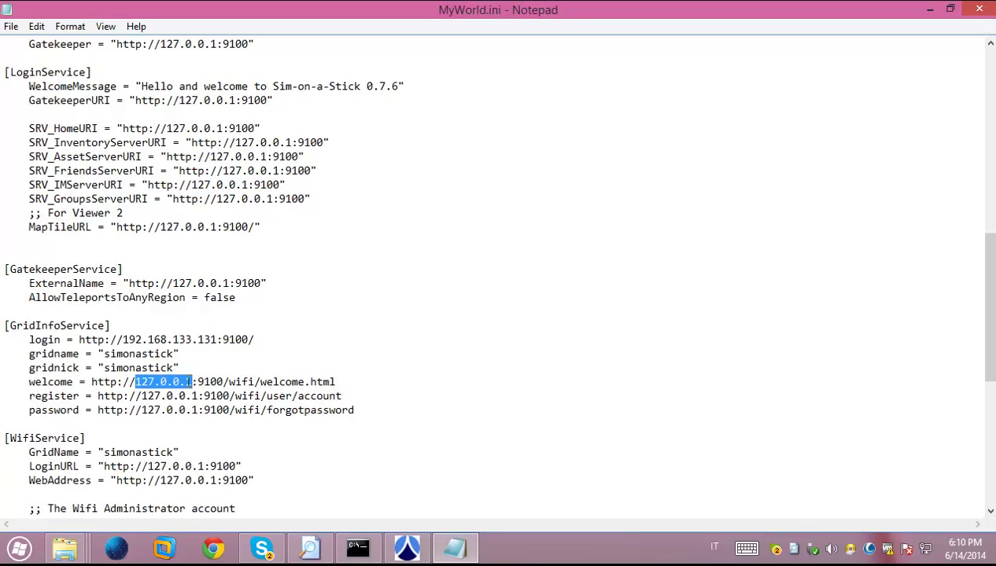
key(ctrl+v)
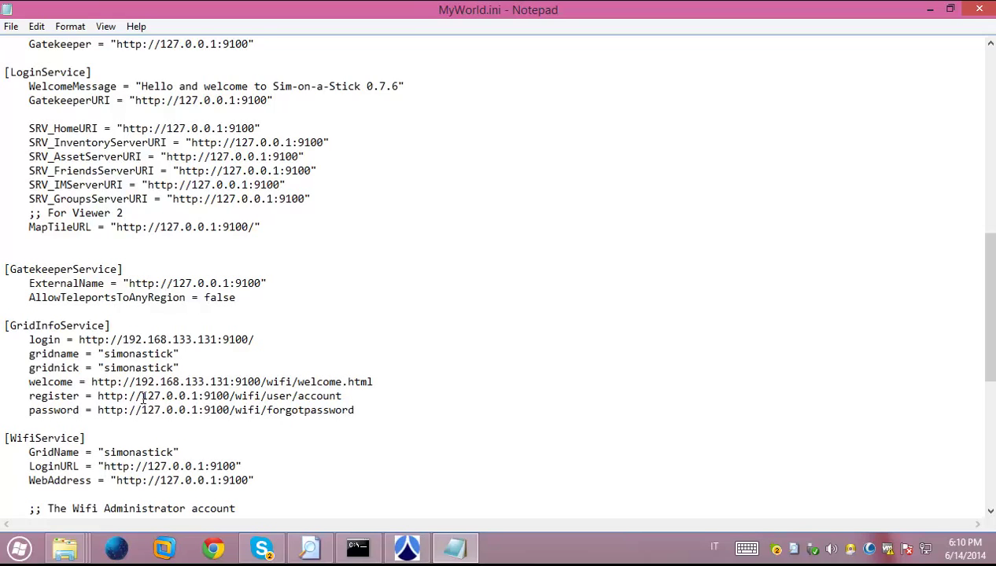
drag(141, 396, 199, 396)
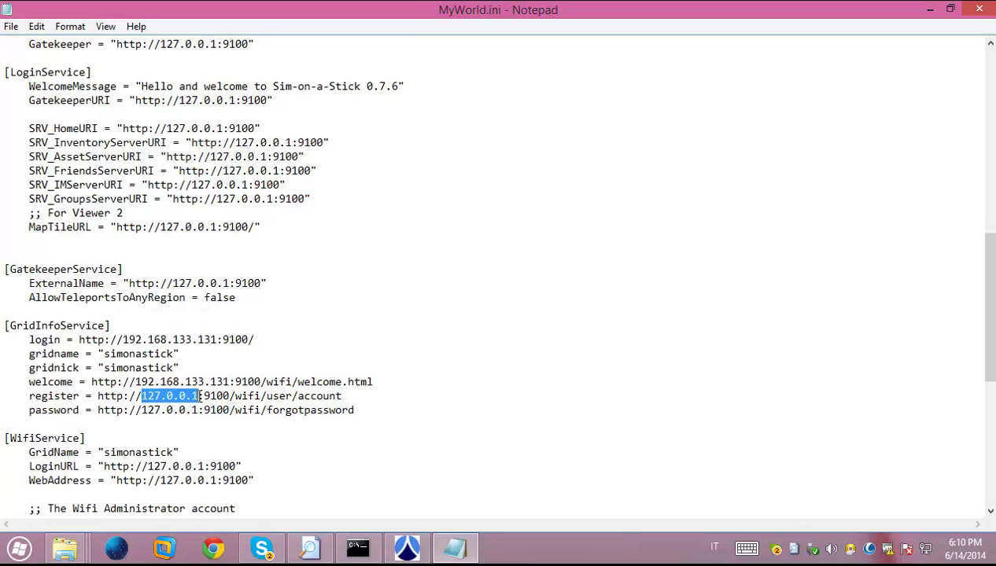
key(ctrl+v)
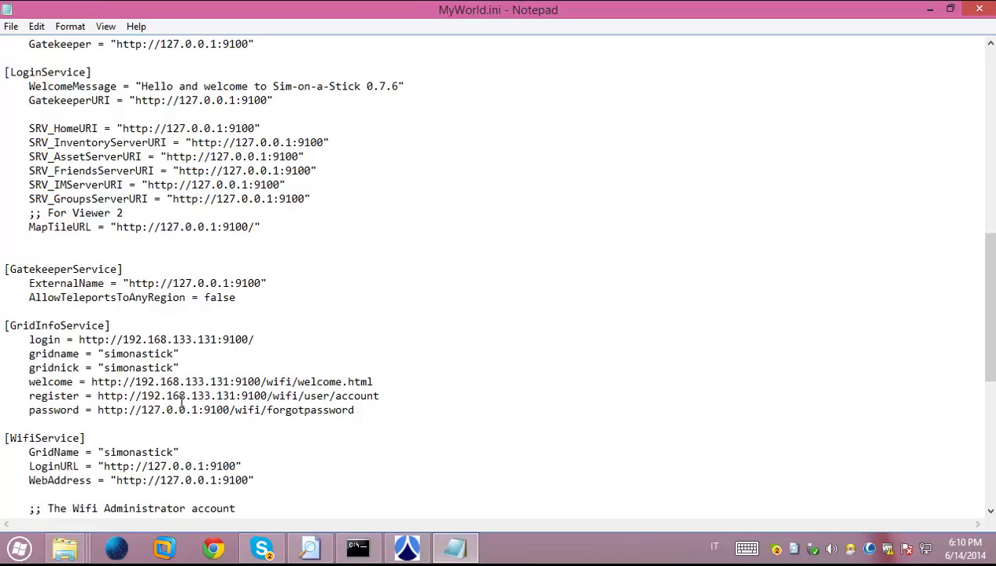
click(143, 409)
drag(154, 409, 201, 408)
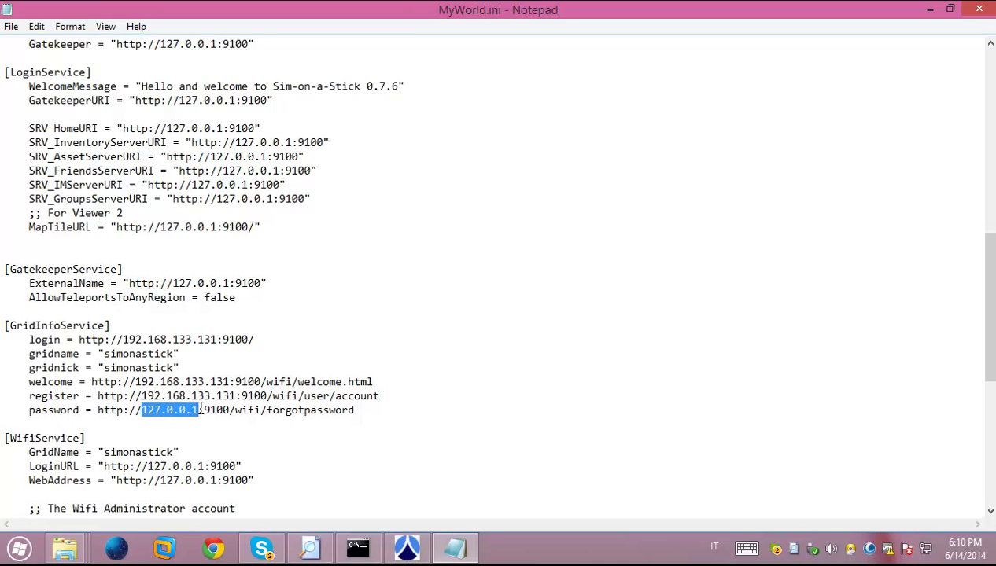
key(ctrl+v)
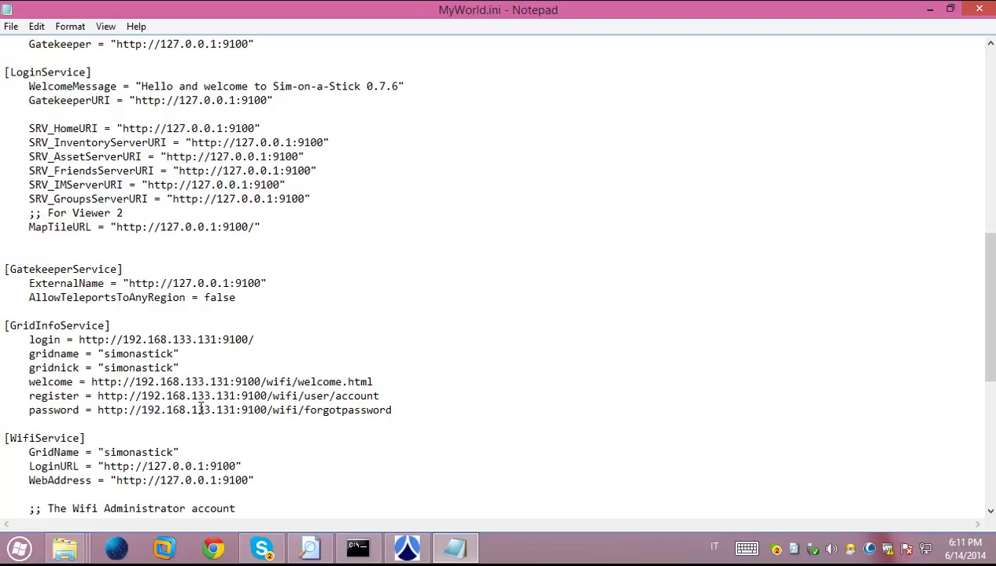
Save MyWorld.ini and close Notepad
scroll(103, 327, down, 3)
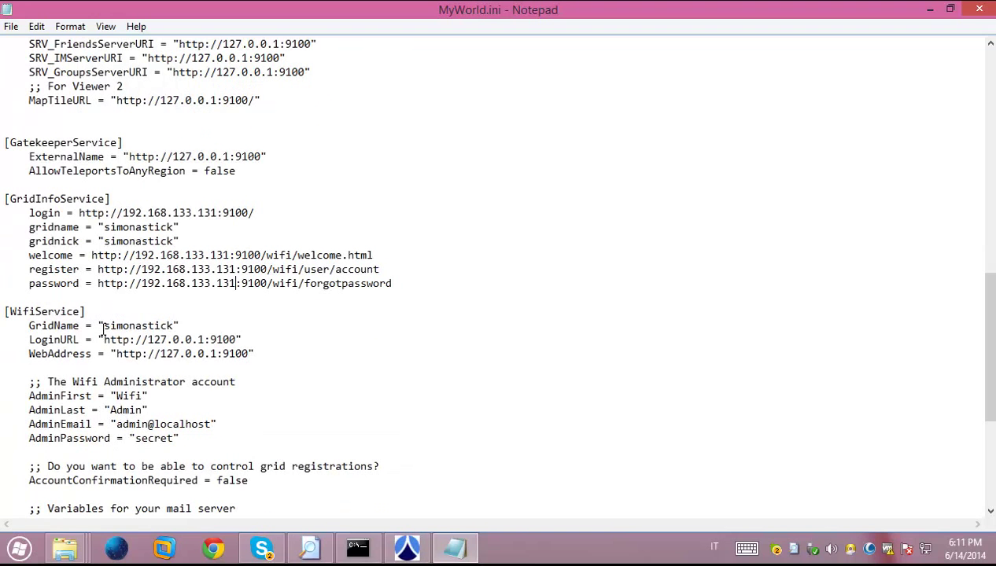
click(30, 382)
drag(30, 382, 149, 407)
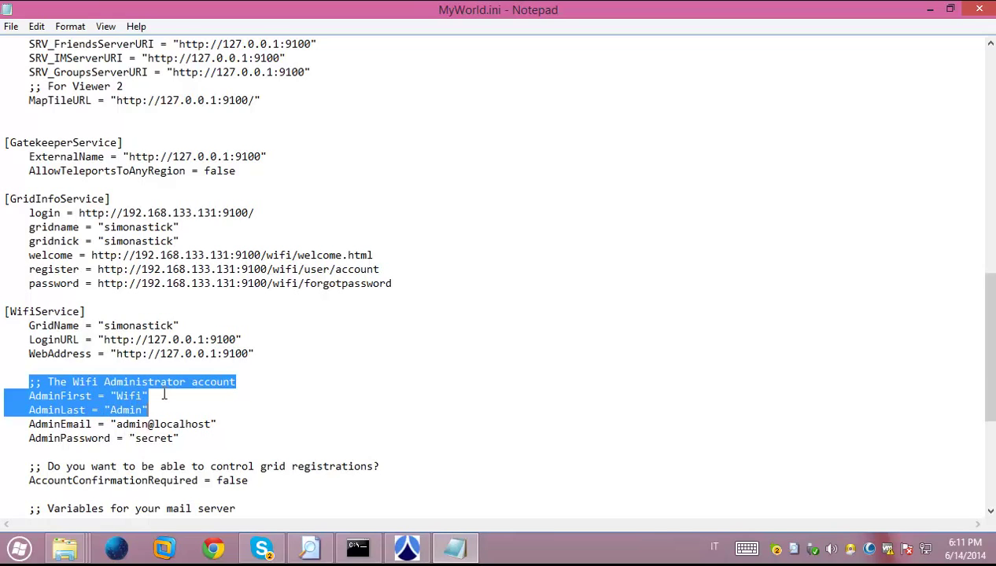
click(13, 29)
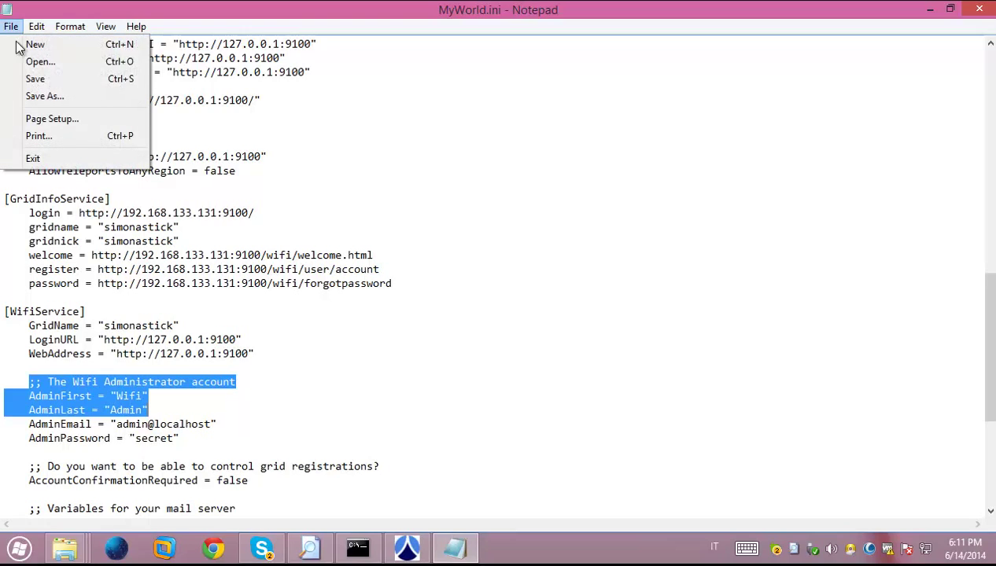
click(35, 83)
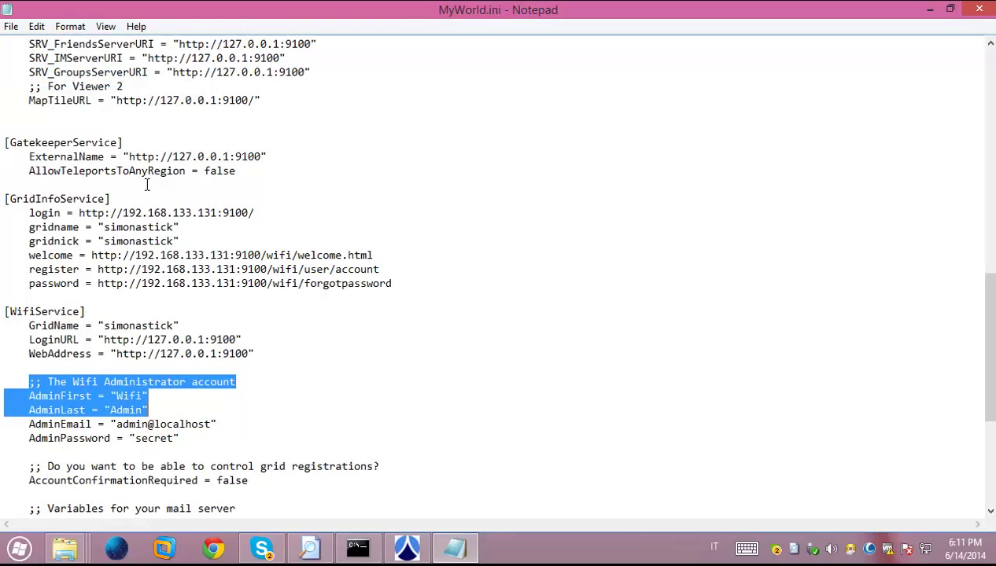
click(980, 10)
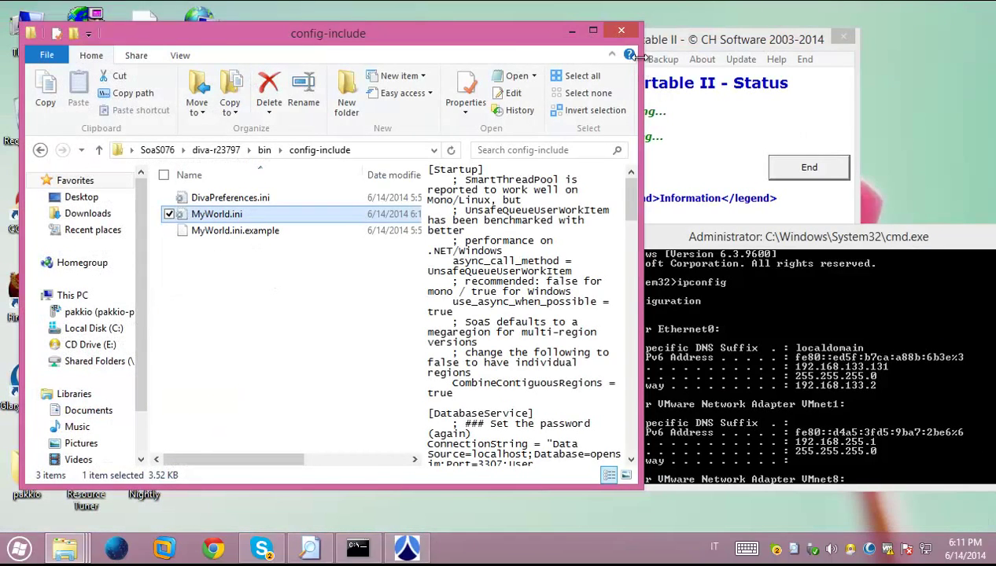
Open SoaS076\diva-r23797\bin and run OpenSim.exe, unticking 'Always ask' in the security warning
click(621, 30)
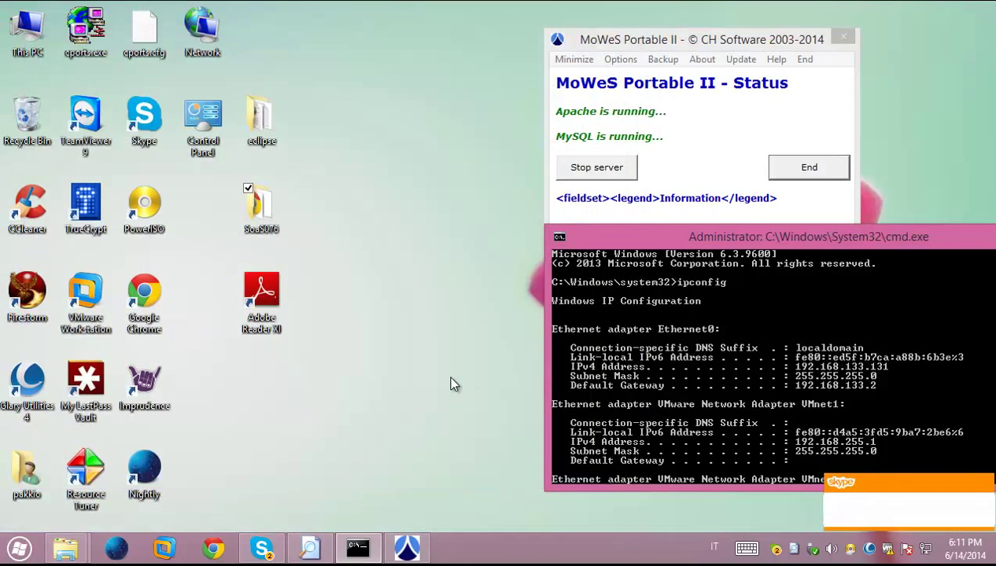
double_click(258, 221)
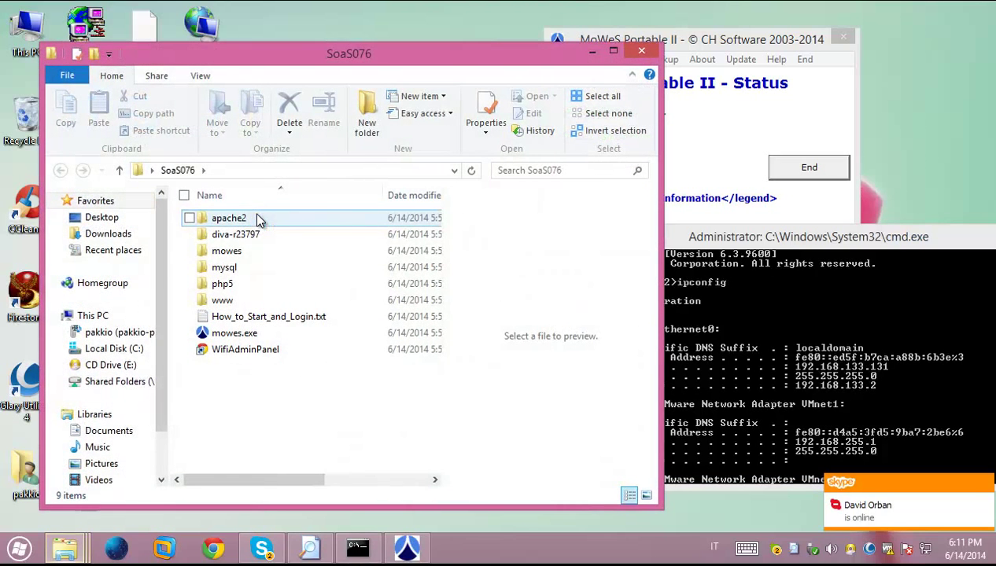
double_click(236, 234)
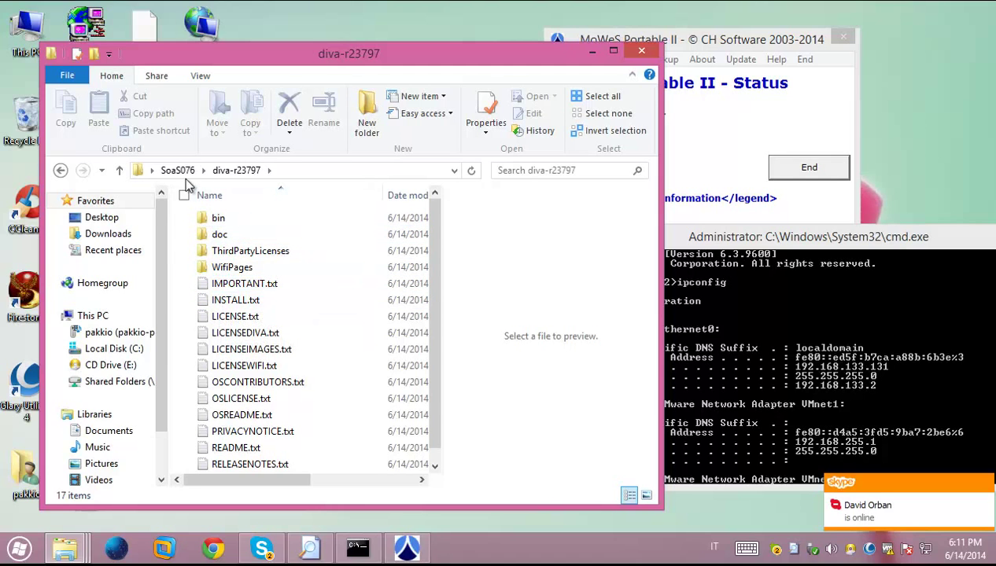
double_click(219, 219)
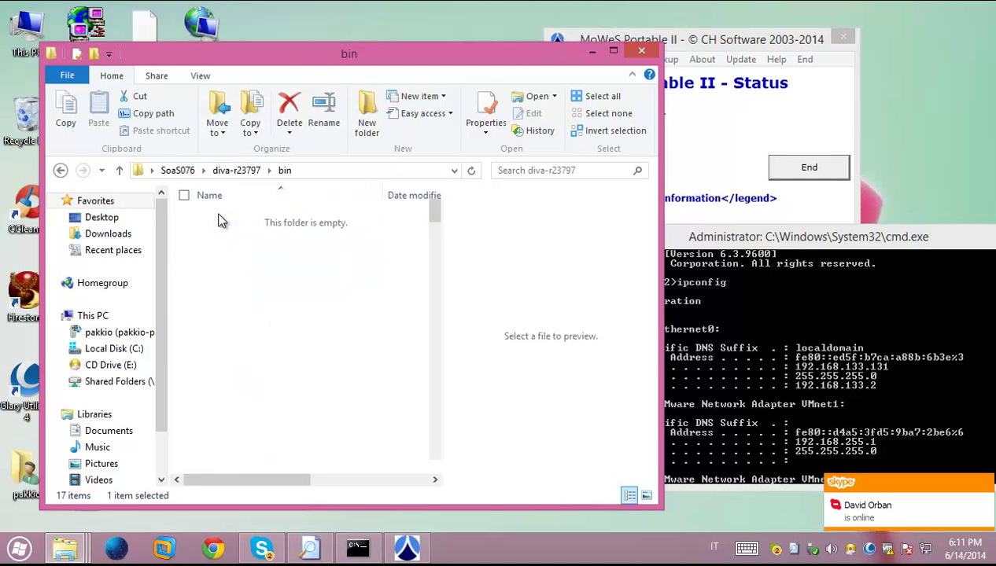
scroll(220, 254, down, 20)
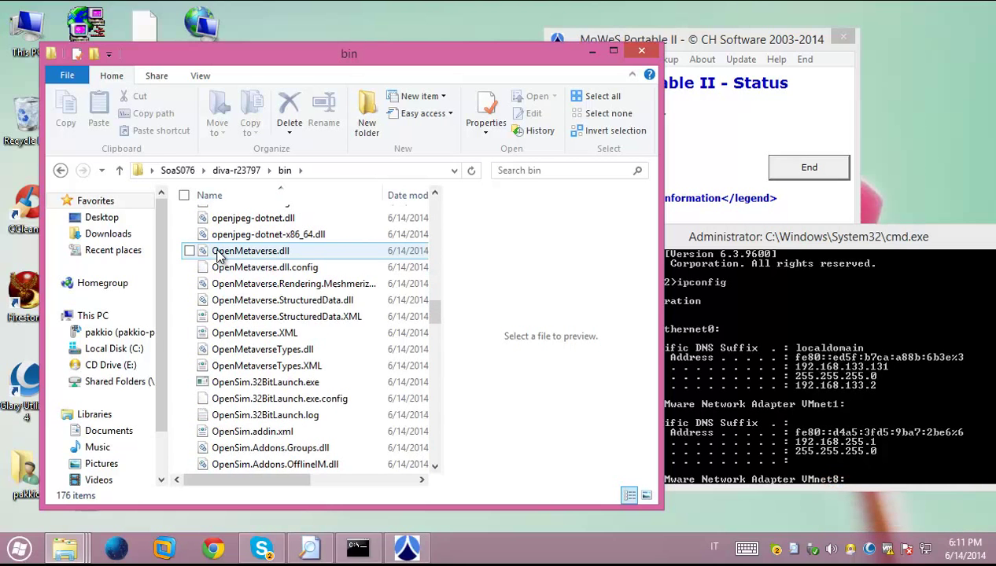
scroll(246, 331, down, 6)
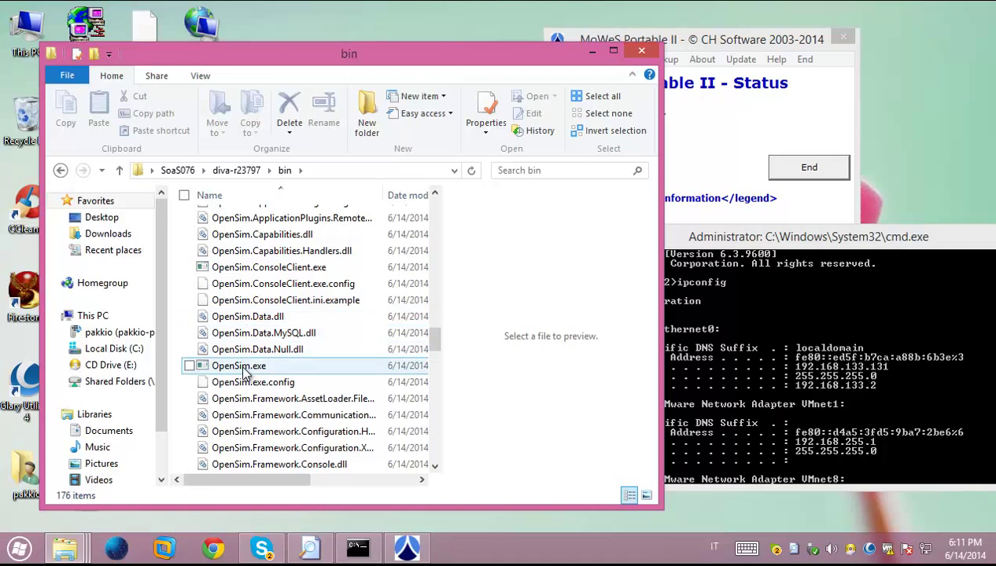
double_click(242, 366)
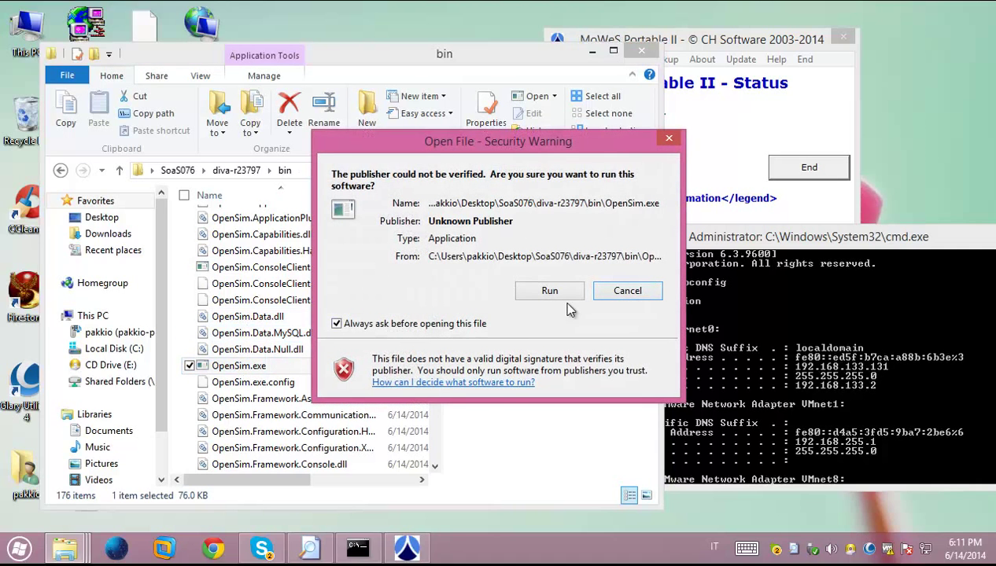
click(337, 323)
click(541, 296)
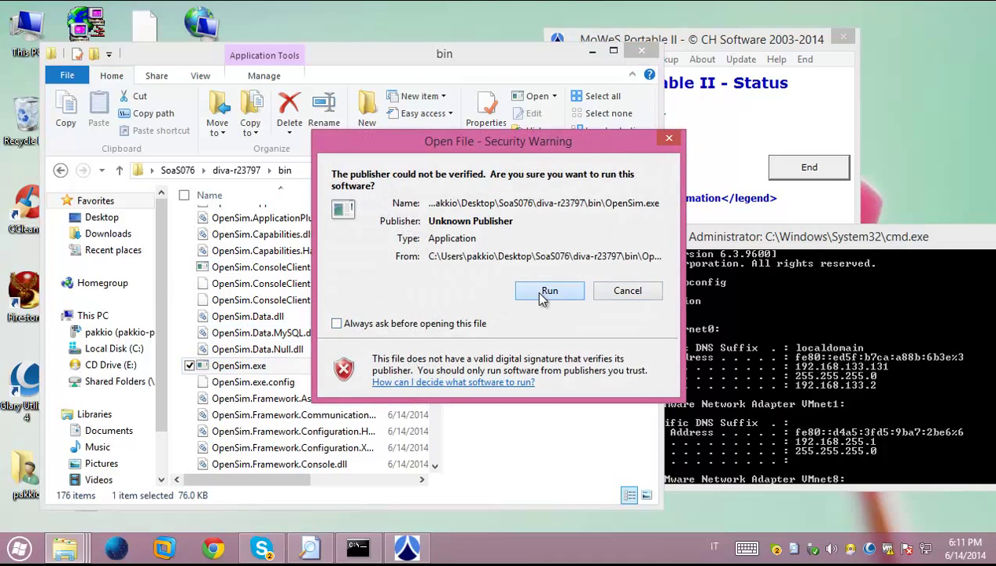
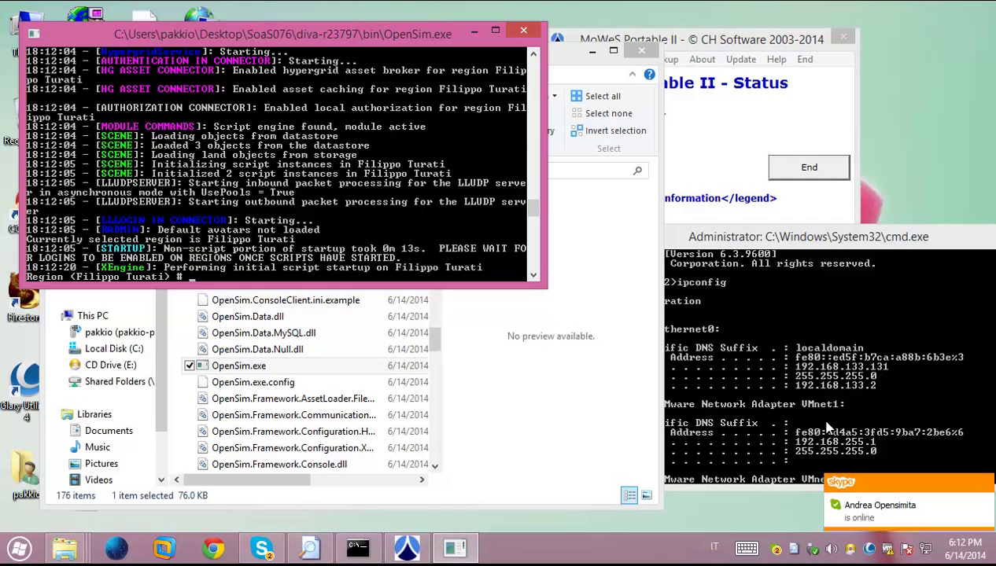
Bring the administrator Command Prompt in front of the OpenSim console and Explorer
click(779, 428)
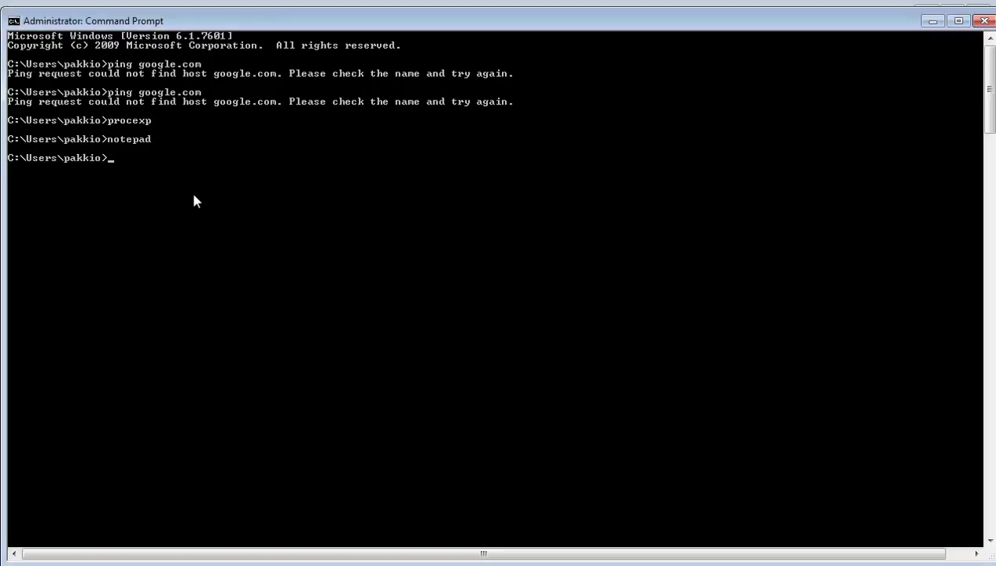
Run ipconfig to review the adapters' IPv4 addresses, then paste and erase 192.168.133.131
text(ipconfig)
key(Return)
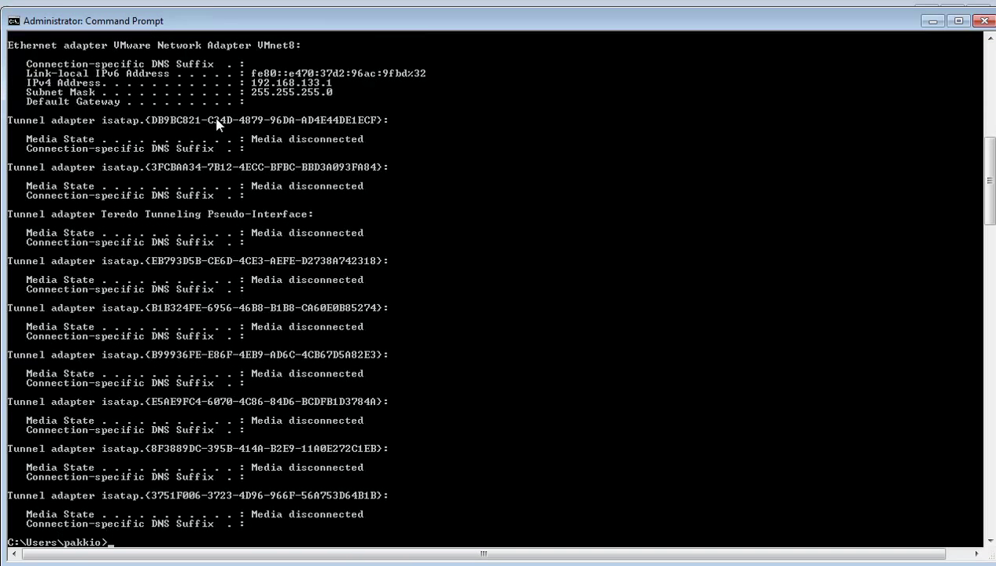
scroll(168, 105, up, 6)
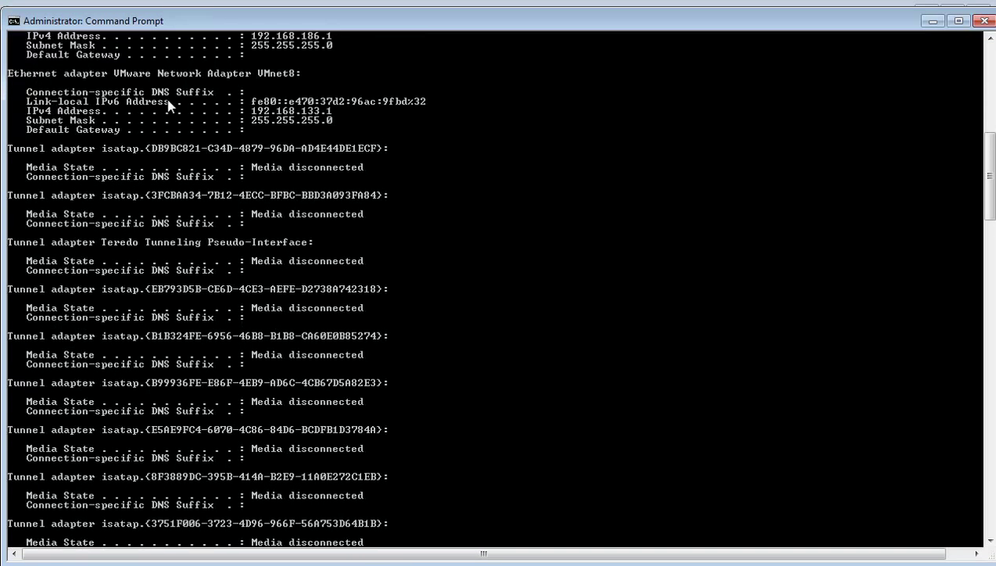
scroll(167, 105, up, 6)
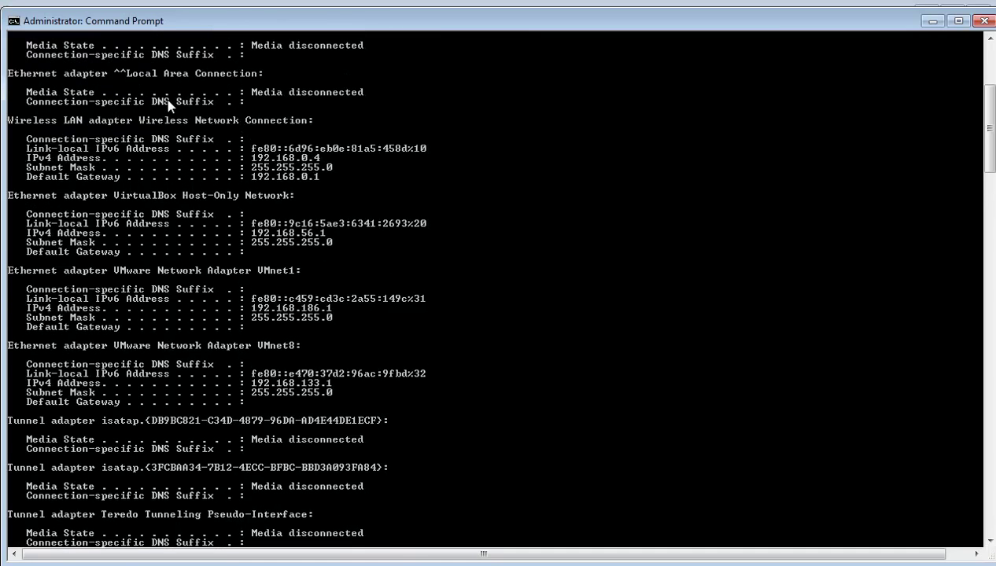
scroll(169, 104, down, 2)
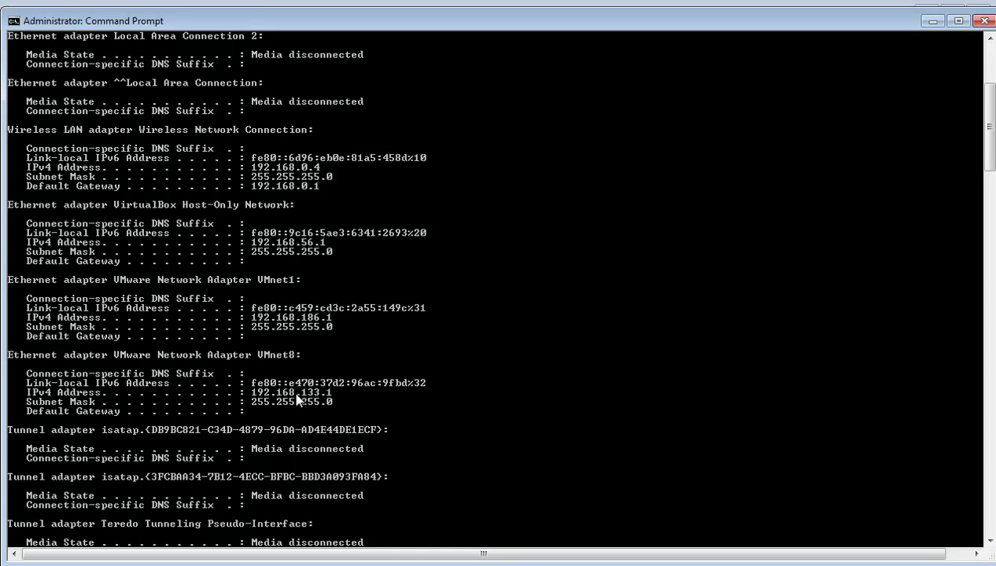
scroll(297, 401, down, 15)
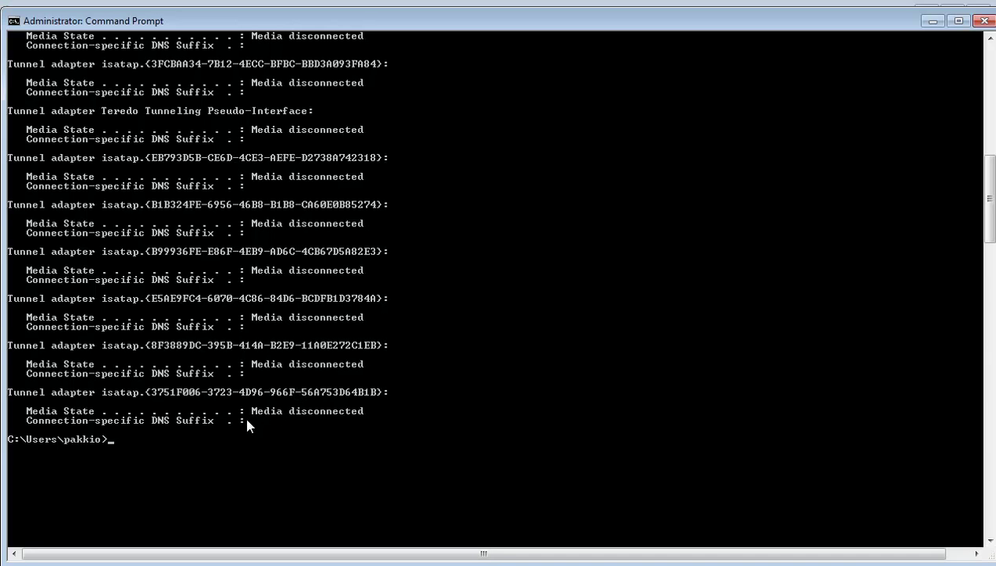
right_click(244, 460)
key(BackSpace)
key(BackSpace)
key(BackSpace)
key(BackSpace)
key(BackSpace)
key(BackSpace)
key(BackSpace)
key(BackSpace)
key(BackSpace)
key(BackSpace)
key(BackSpace)
key(BackSpace)
key(BackSpace)
key(BackSpace)
key(BackSpace)
In Imprudence's Grid Manager, delete the duplicate grid entry pointing to 192.168.133.131:9100
key(alt+Tab)
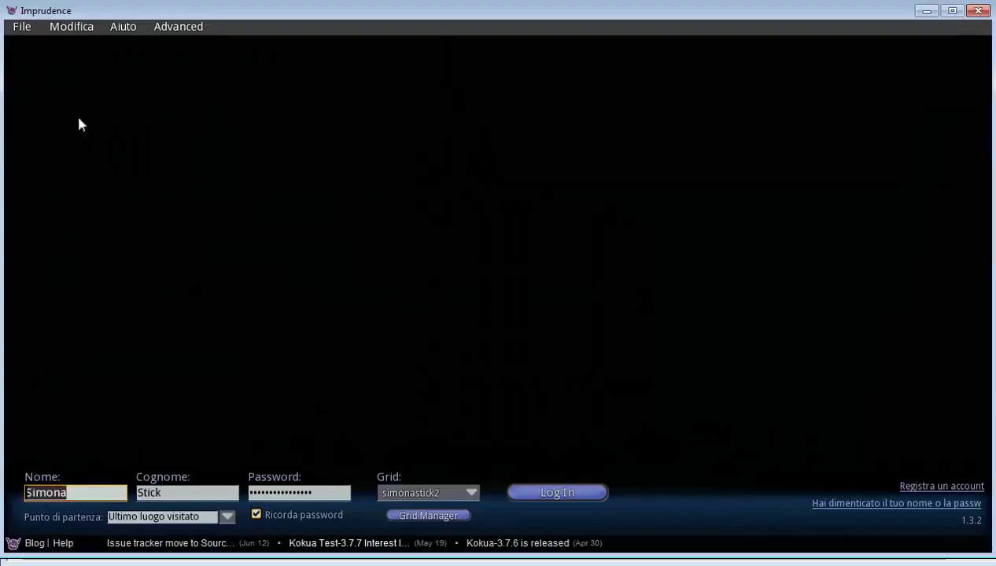
click(434, 519)
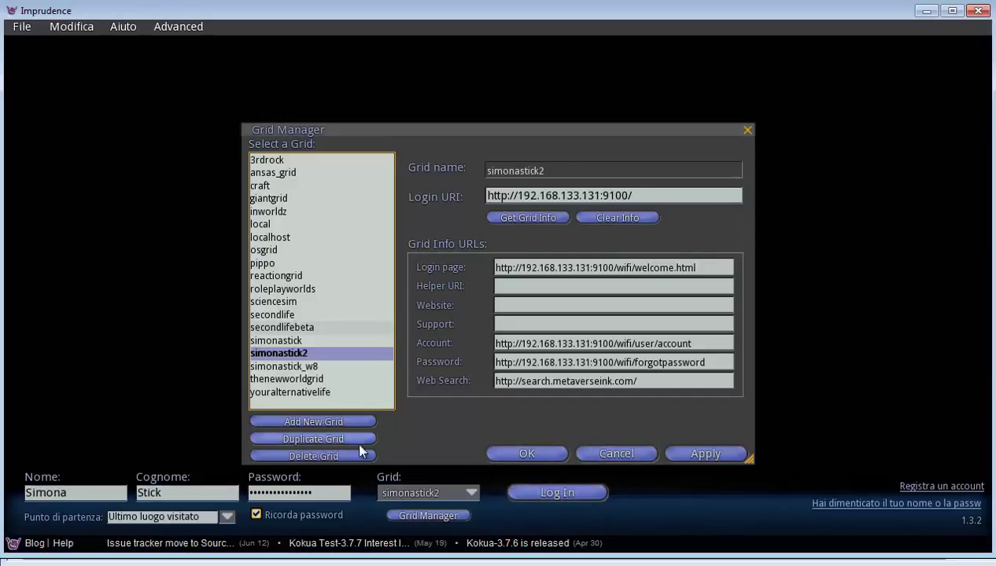
click(360, 454)
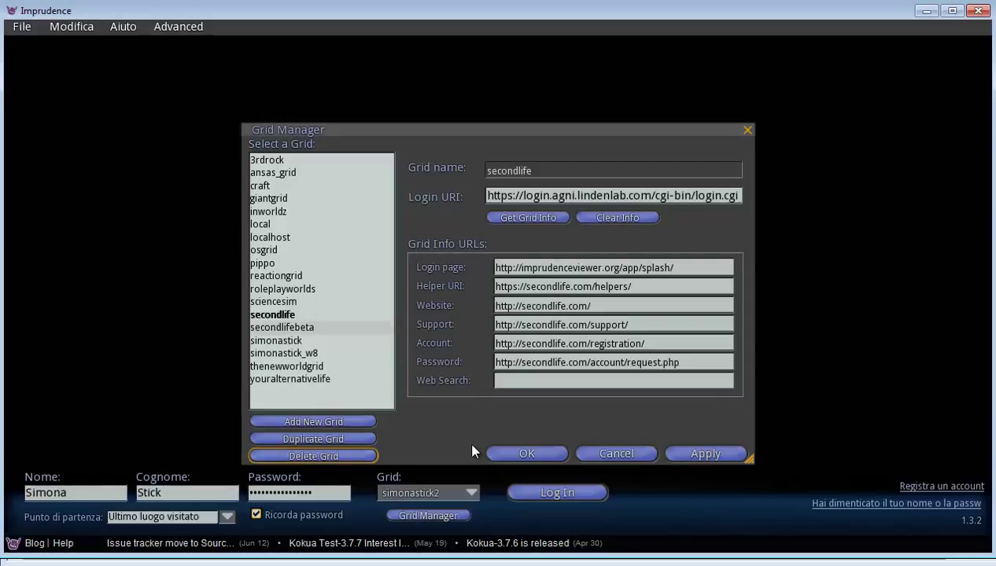
click(336, 422)
click(510, 170)
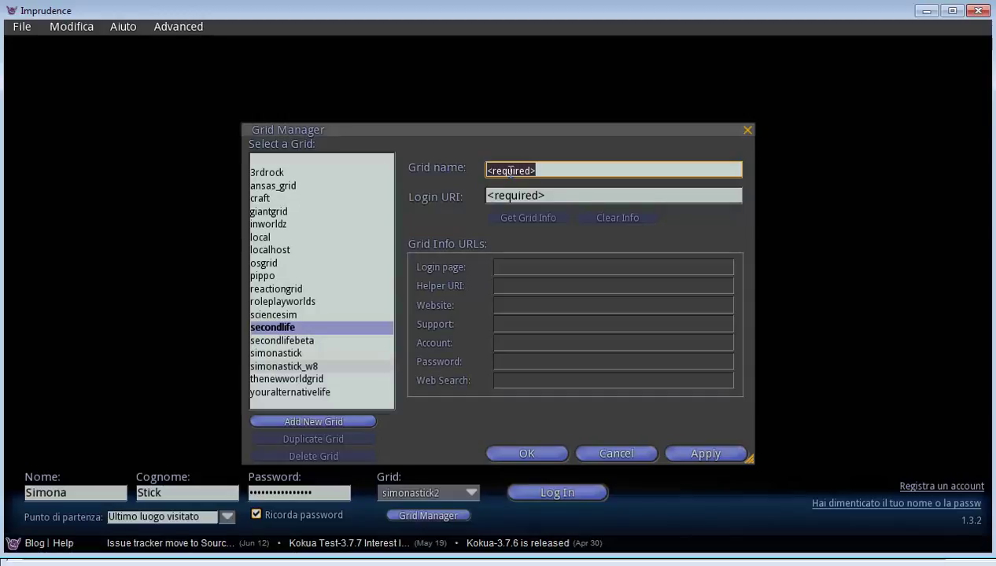
text(grid della)
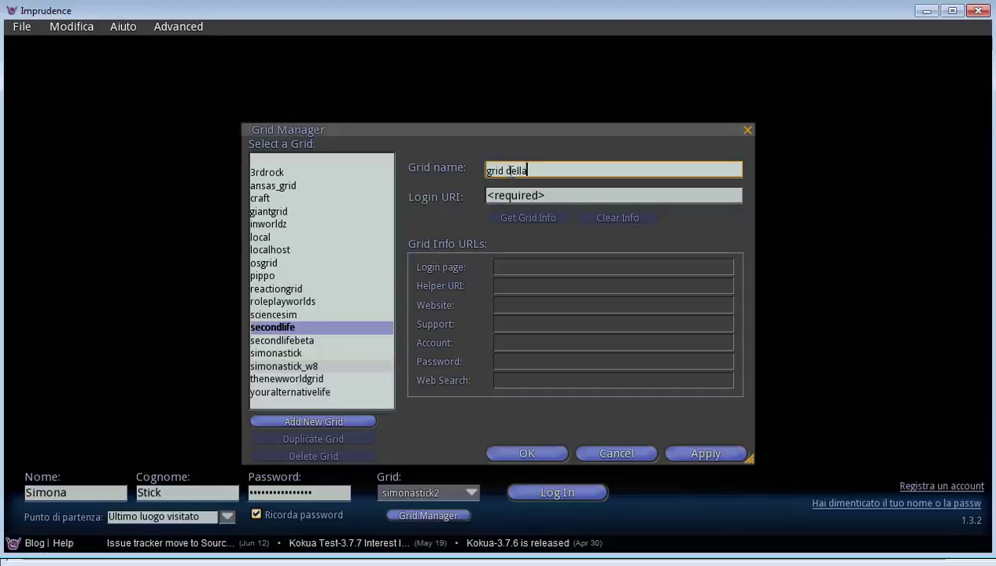
text( scuola)
key(BackSpace)
key(BackSpace)
key(BackSpace)
key(BackSpace)
key(BackSpace)
key(BackSpace)
key(BackSpace)
key(BackSpace)
key(BackSpace)
key(BackSpace)
key(BackSpace)
key(BackSpace)
key(BackSpace)
key(BackSpace)
key(BackSpace)
key(BackSpace)
key(BackSpace)
text(scuolaGrid)
key(Tab)
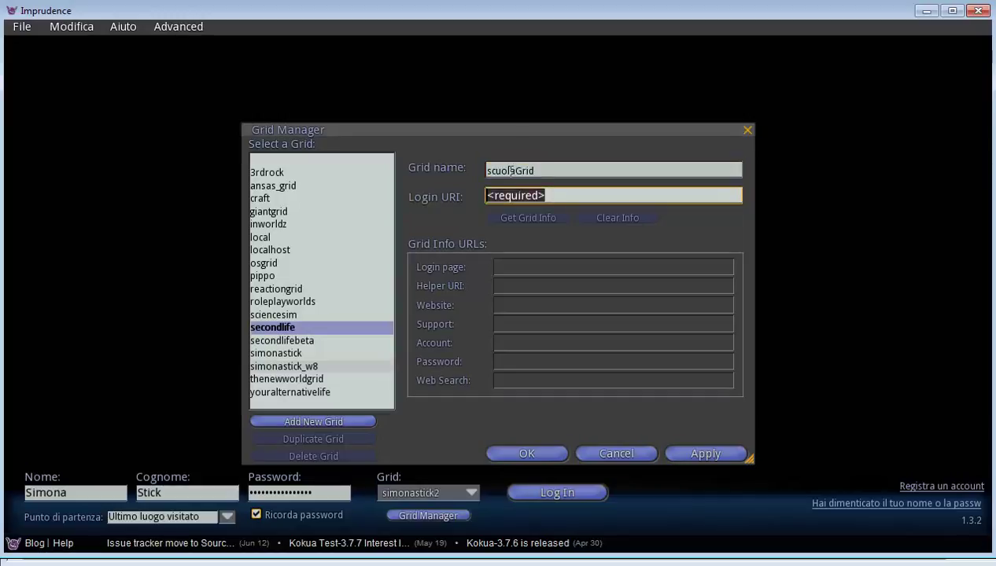
text(http)
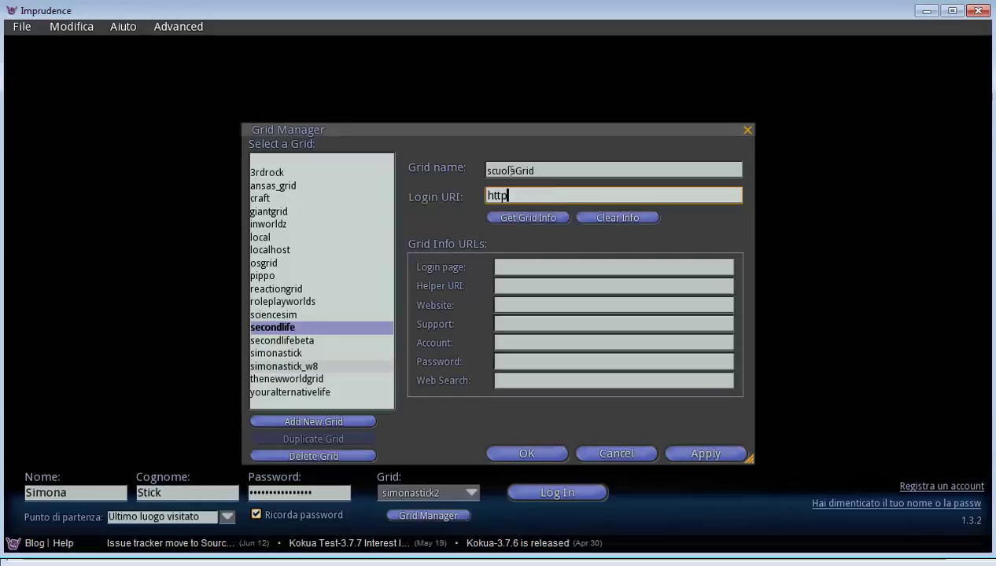
text(://)
text(192.168.133.131)
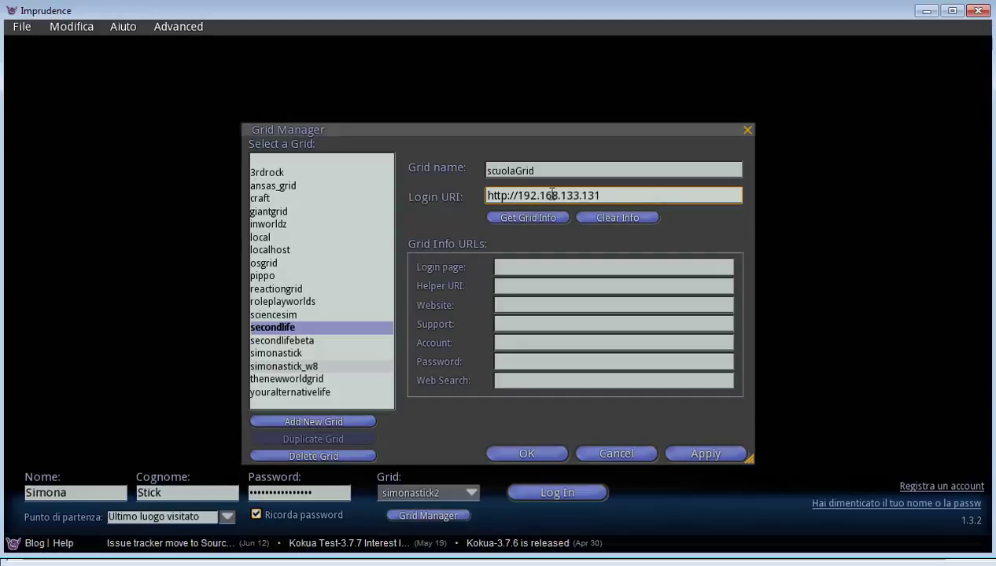
text(:9100)
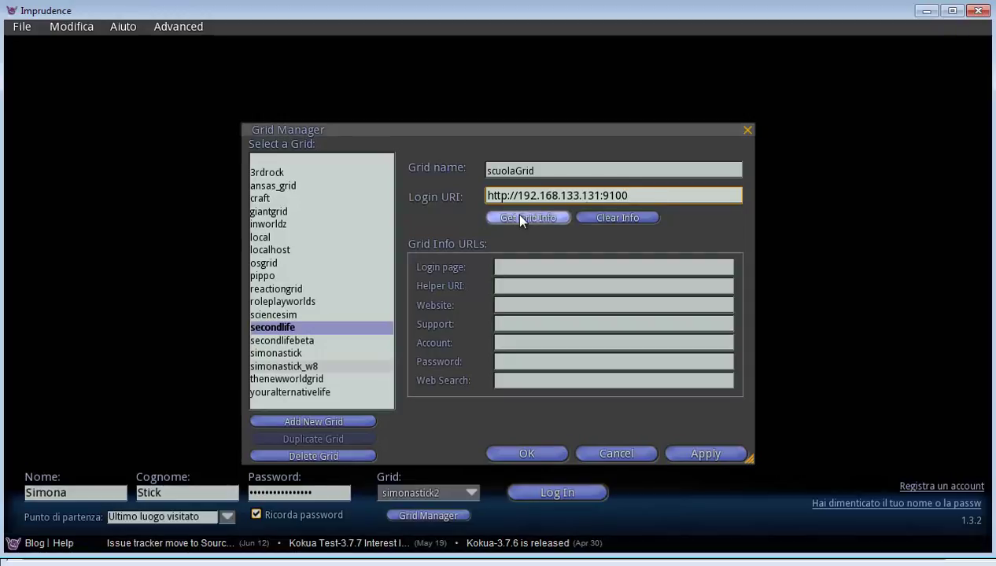
click(519, 217)
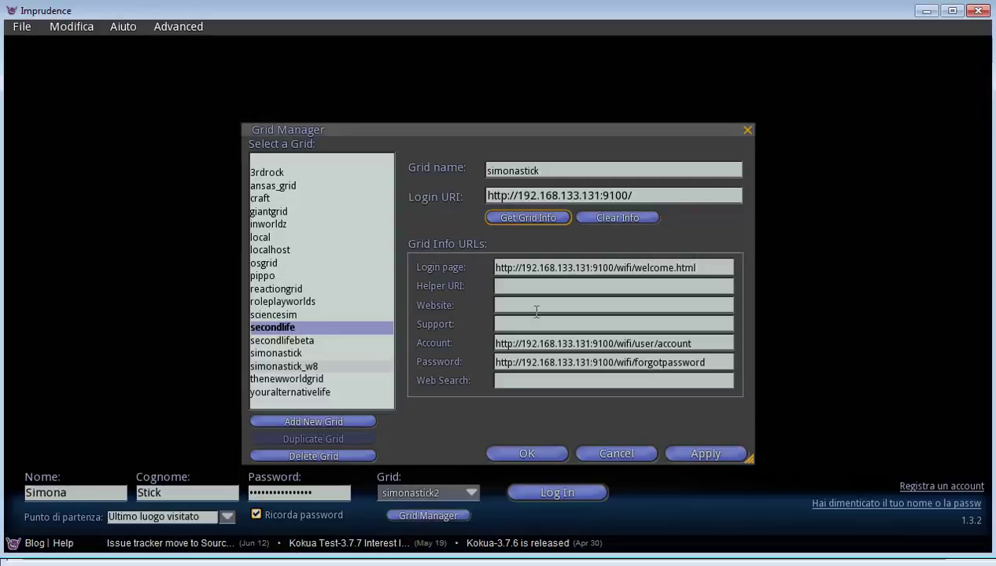
Try applying the grid entry and dismiss the duplicate-nickname errors
click(702, 451)
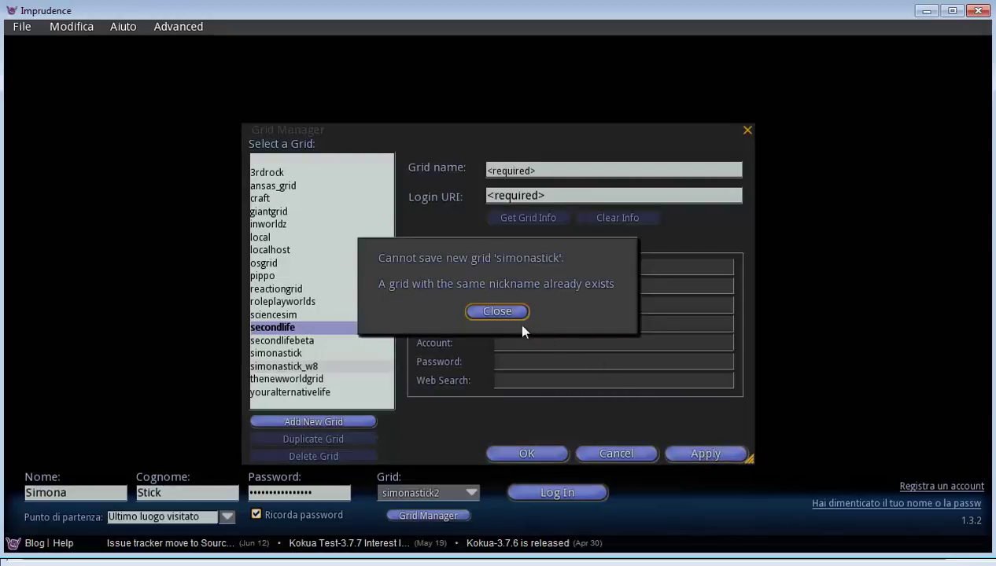
click(498, 311)
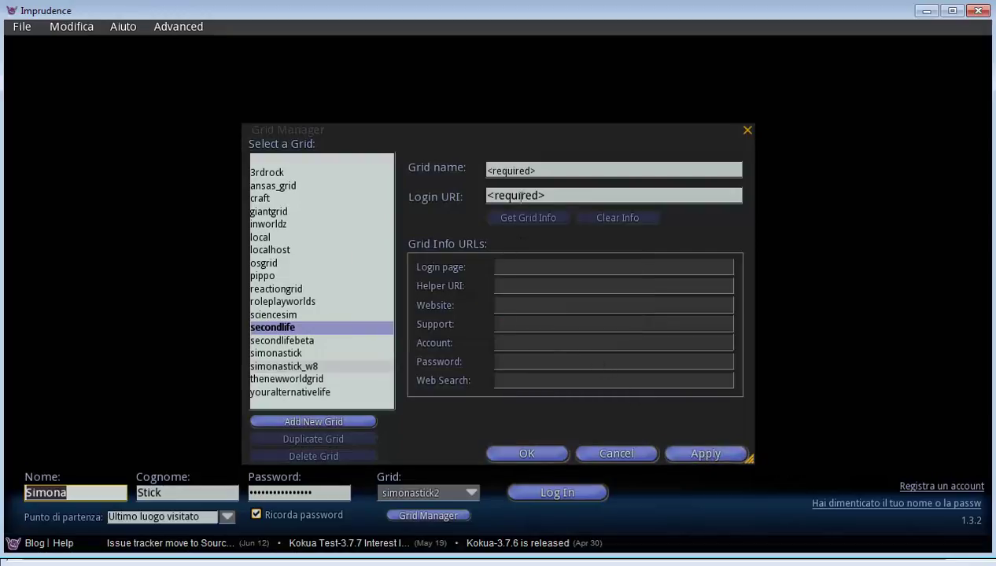
click(287, 356)
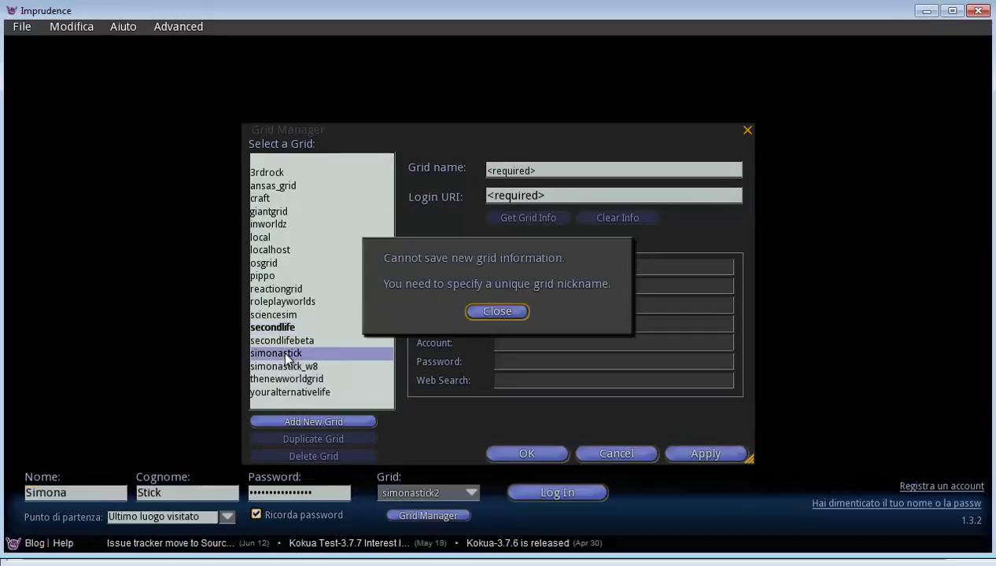
click(485, 313)
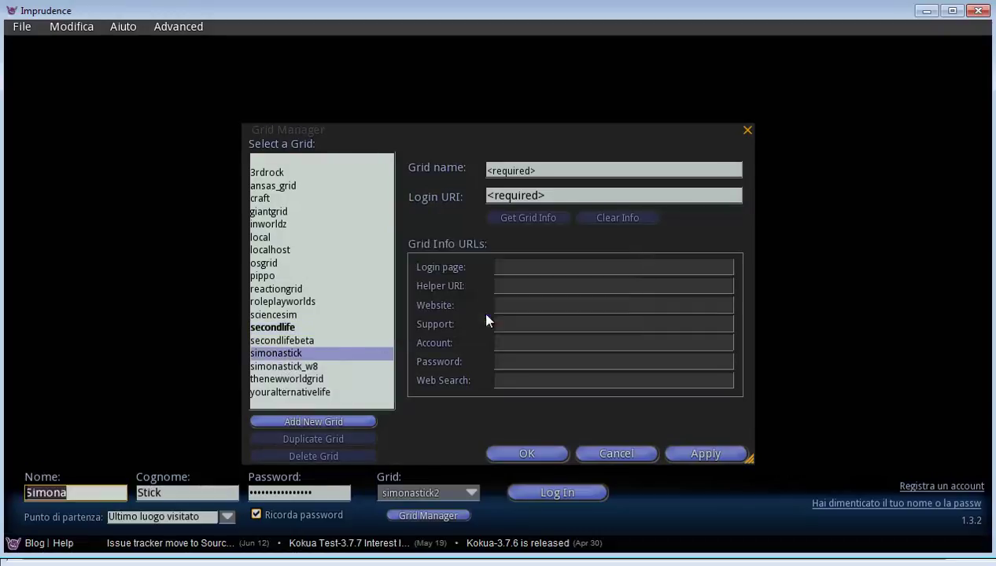
click(330, 429)
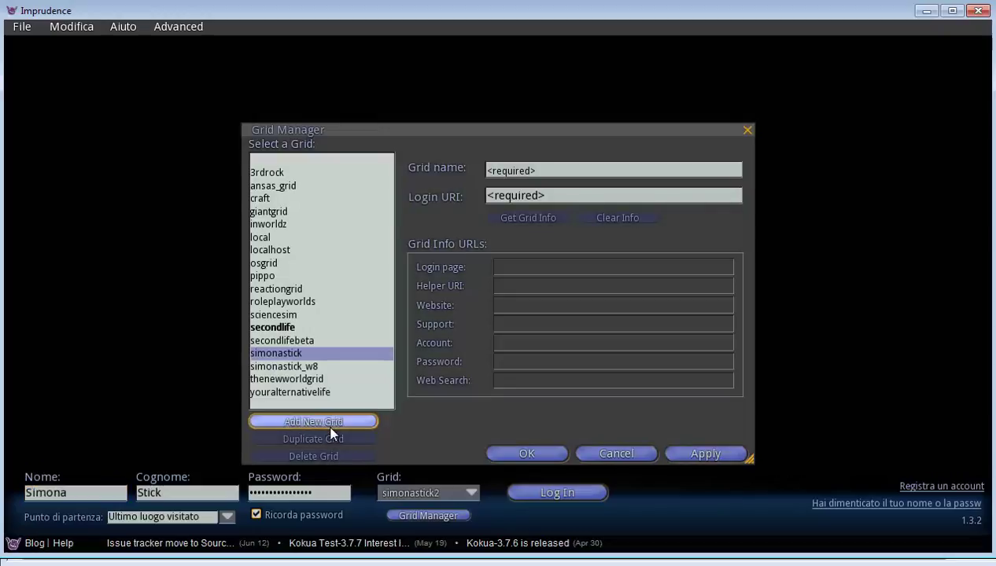
click(513, 170)
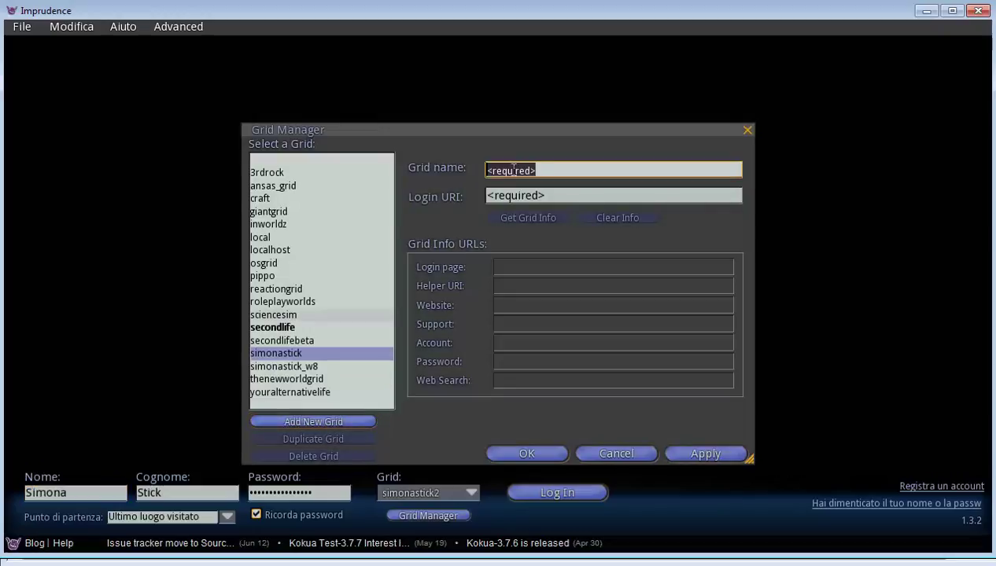
text(Mia)
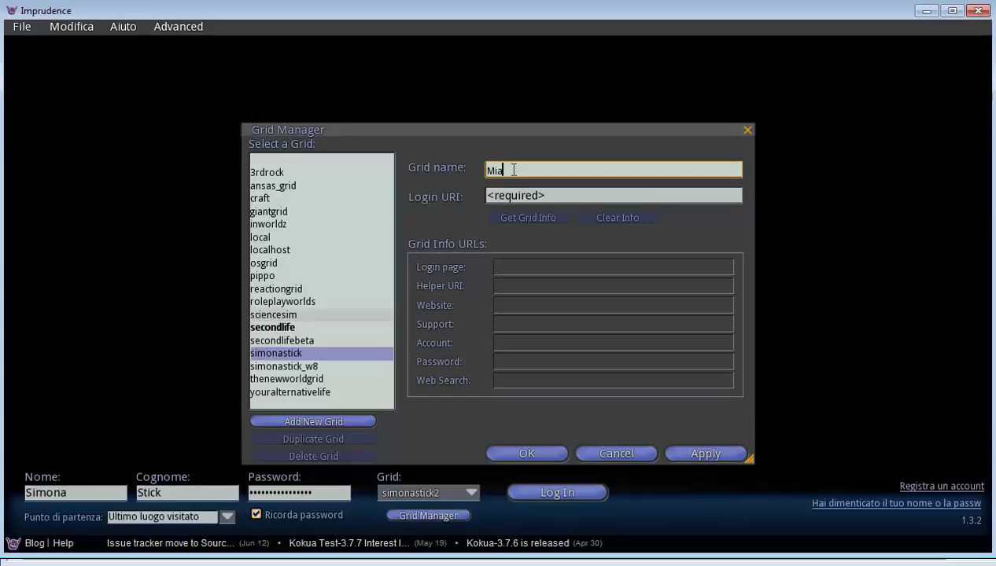
text( Grid)
key(Tab)
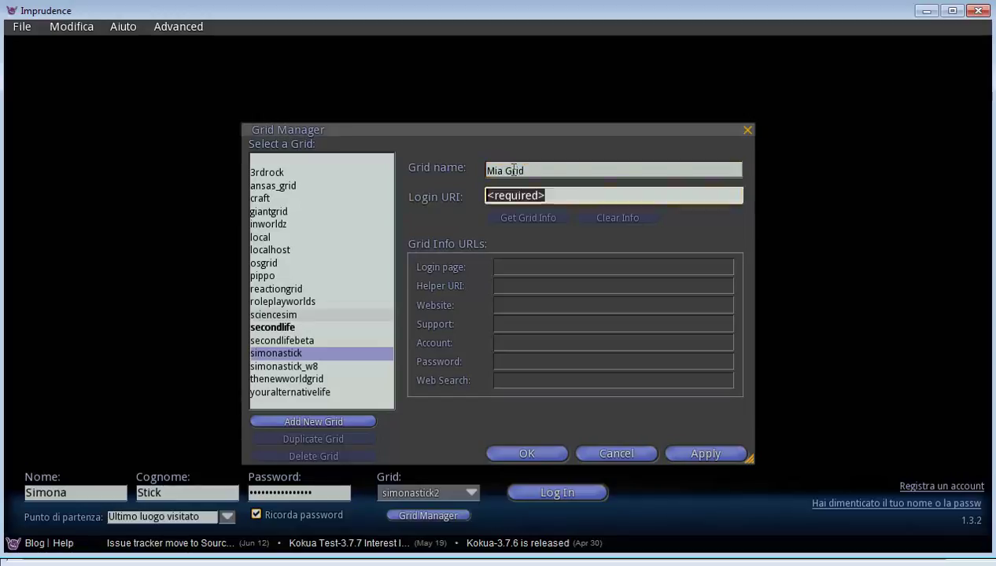
text(http://)
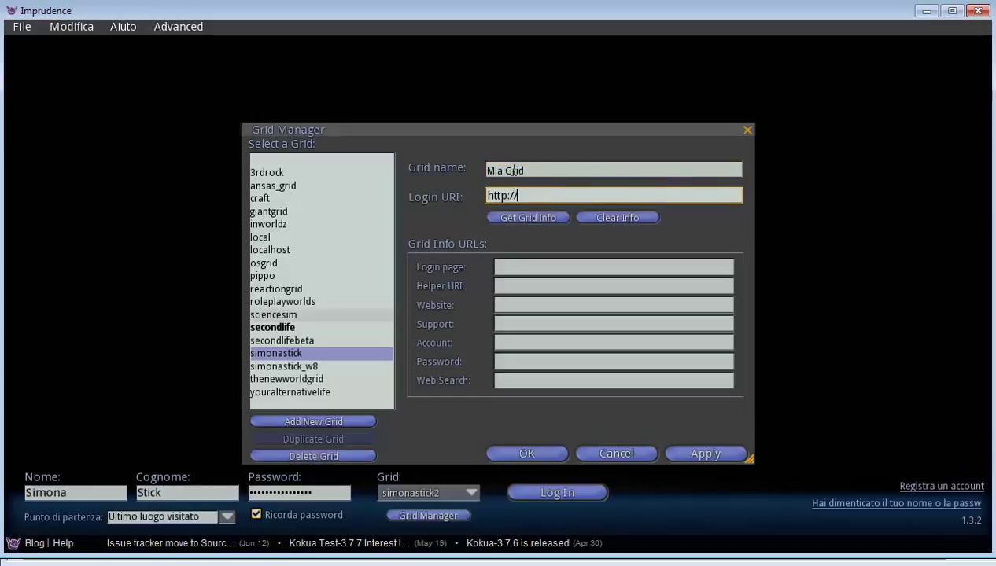
text(192.168.133.131)
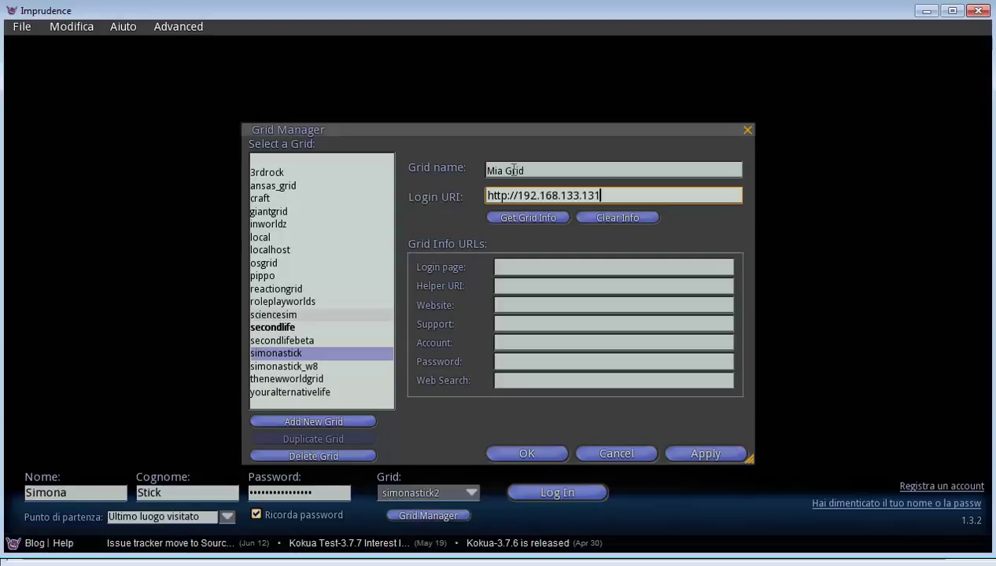
text(:9100)
click(507, 219)
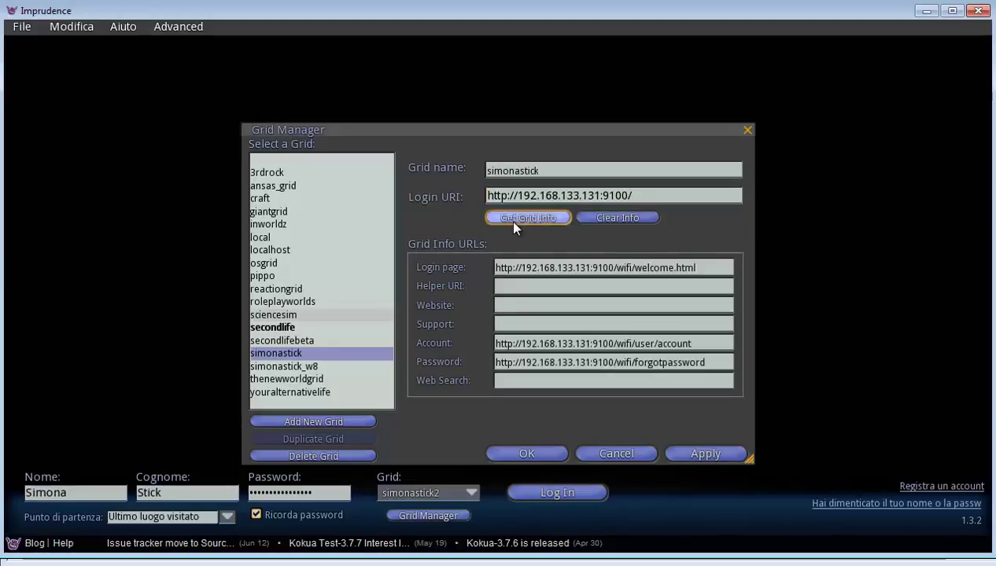
drag(540, 170, 453, 169)
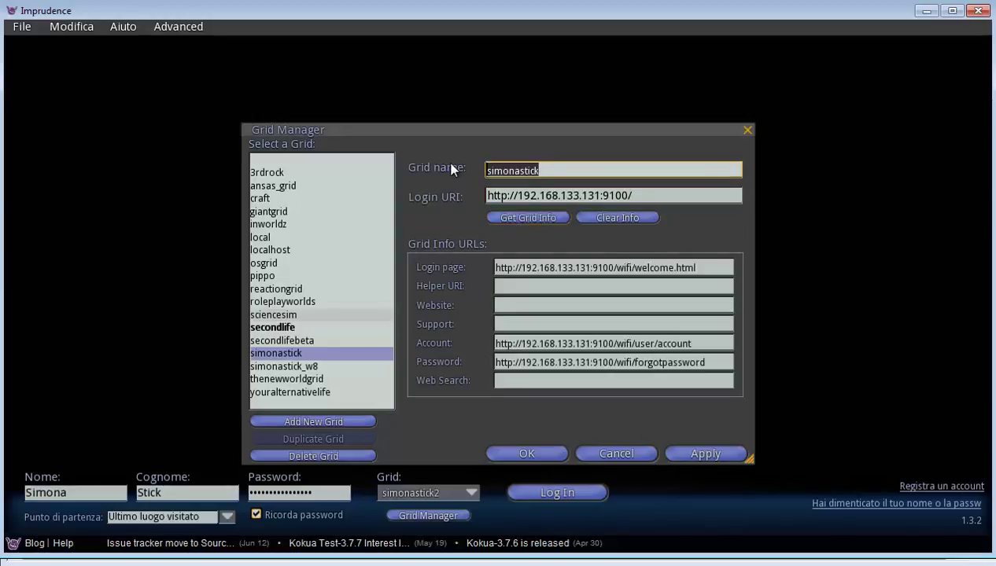
text(ScuolaGrid)
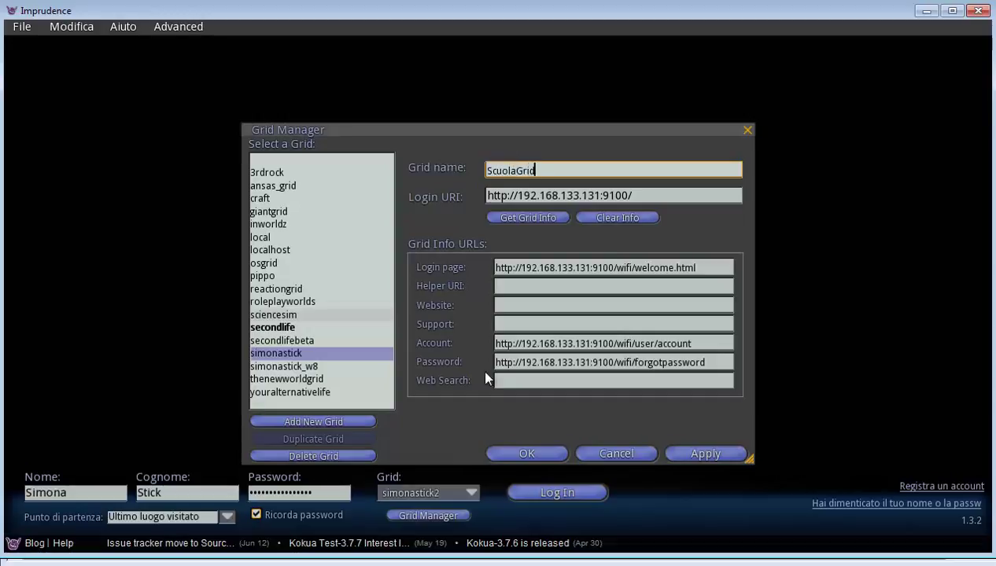
Choose the scuolagrid grid, enter the avatar's first name, surname and password, and log in
click(525, 452)
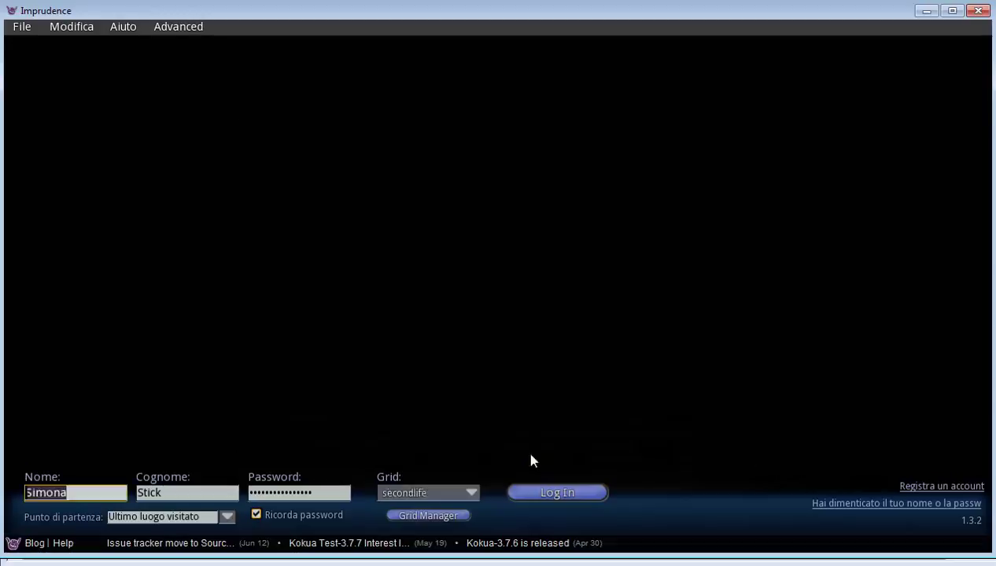
click(397, 491)
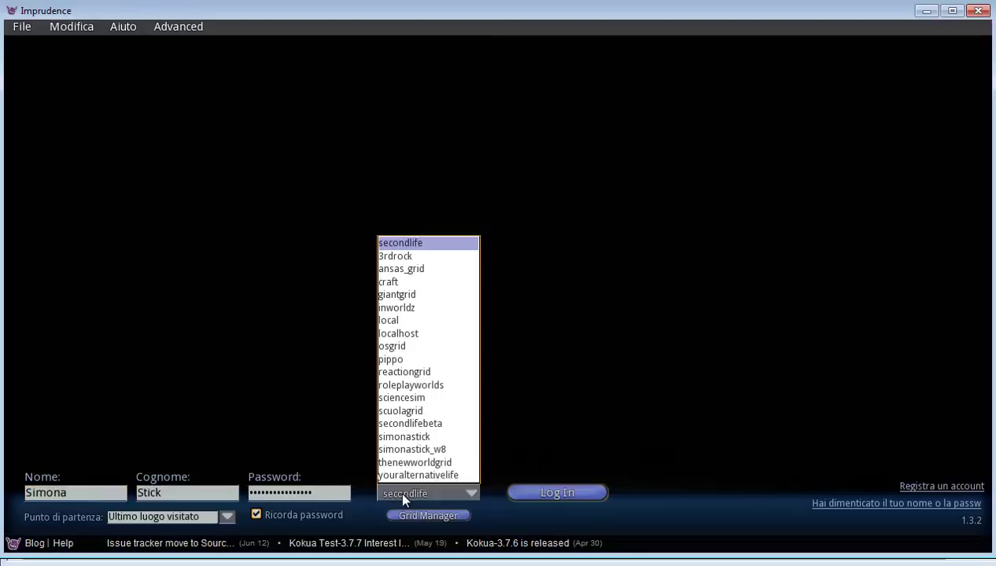
click(409, 411)
click(111, 493)
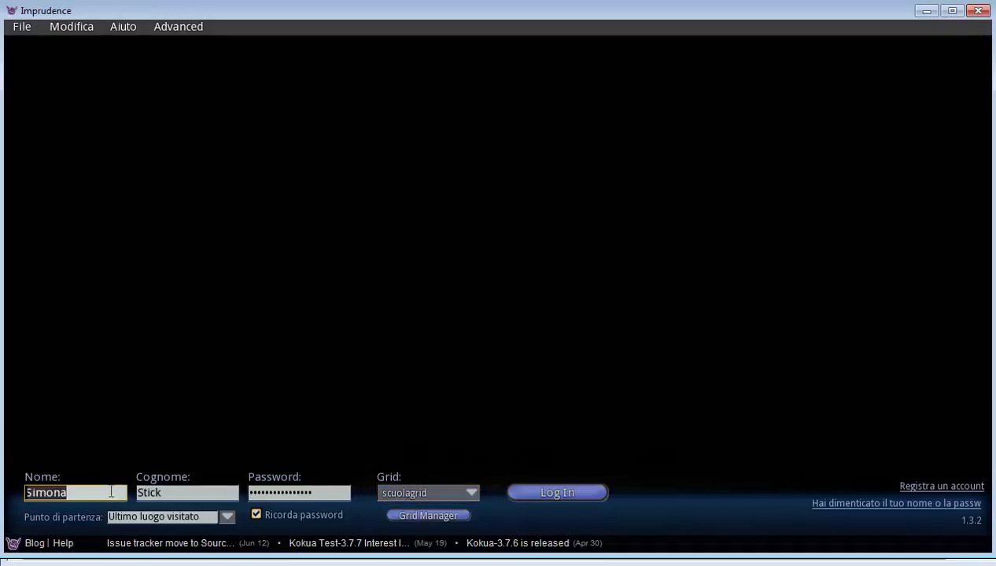
text(Ciccio)
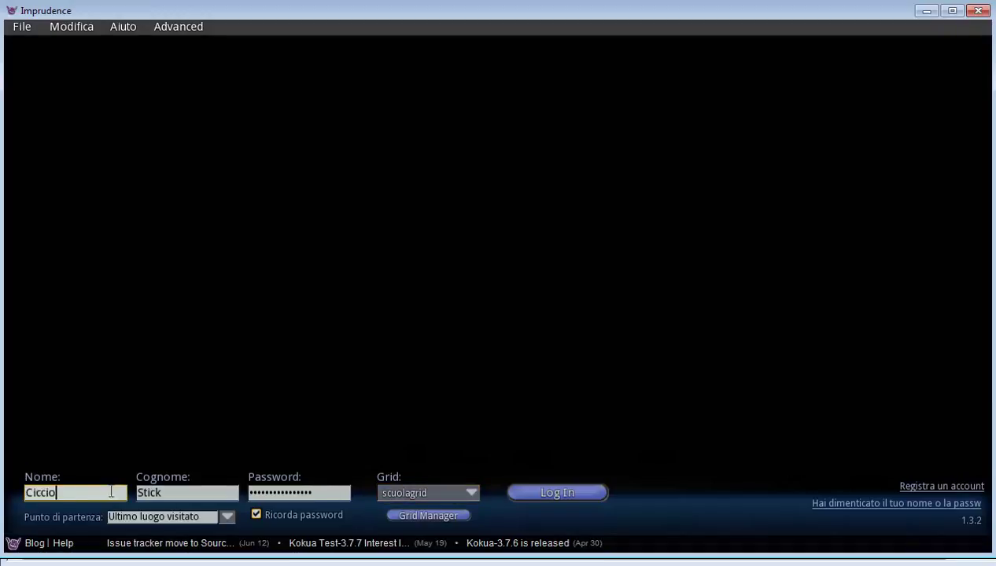
key(Tab)
text(Ing)
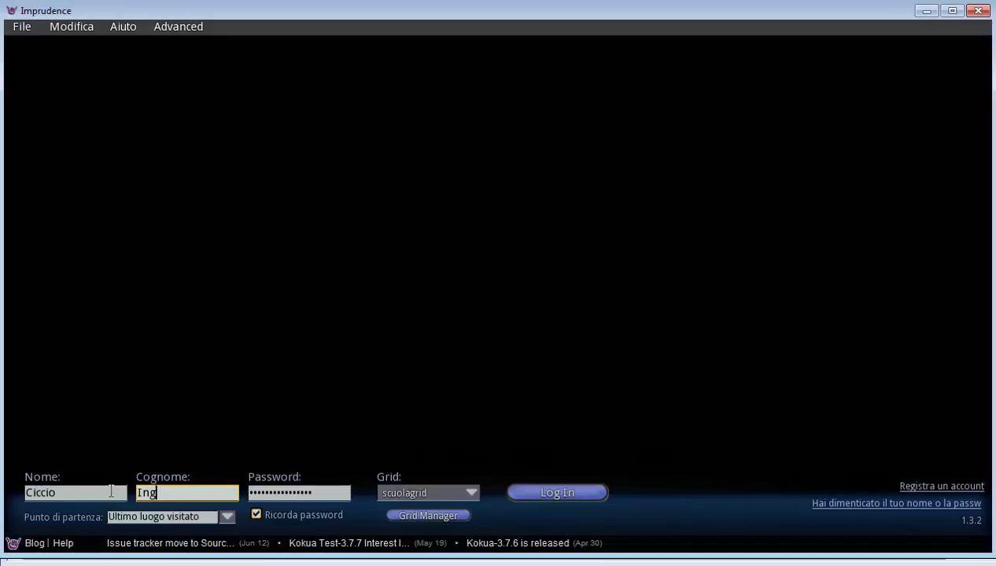
text(rassi)
key(Tab)
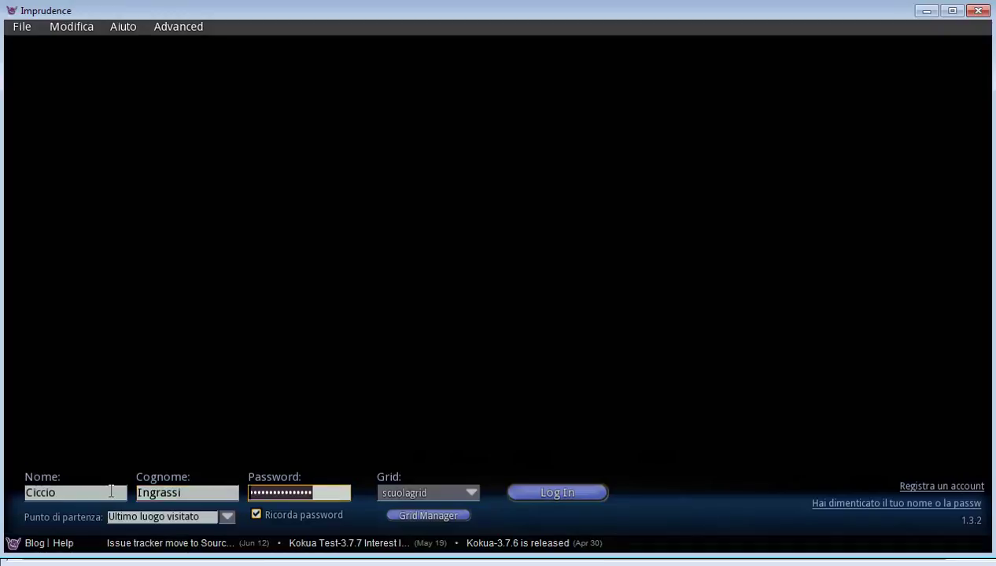
text(•••••)
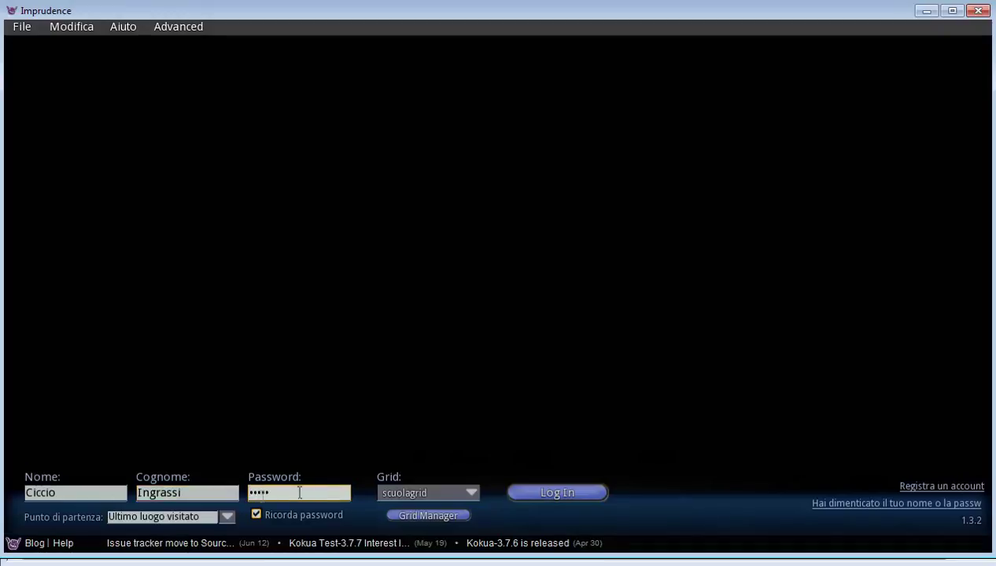
click(552, 493)
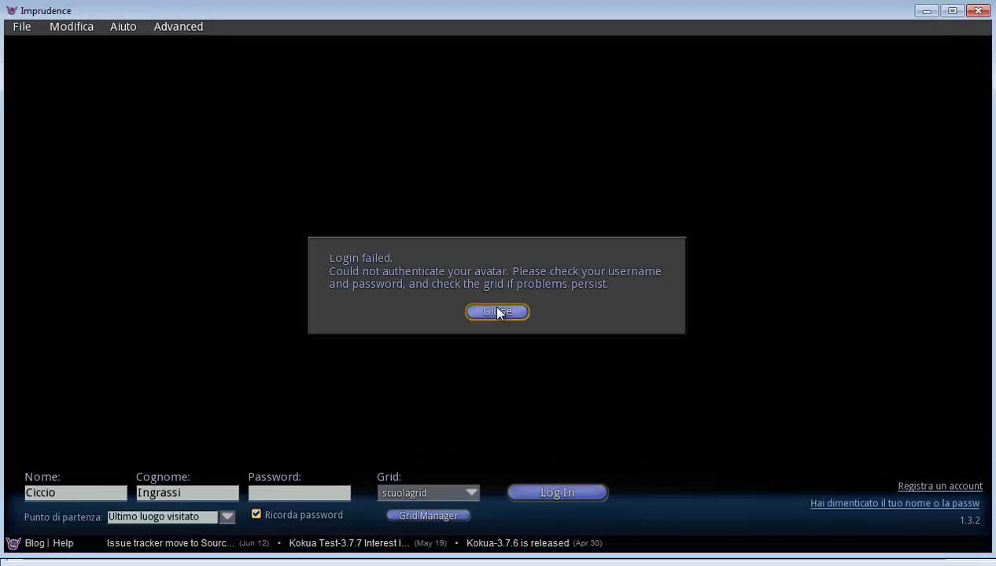
After the login failure, add the surname's missing final 'a', re-enter the password, and log in
click(497, 313)
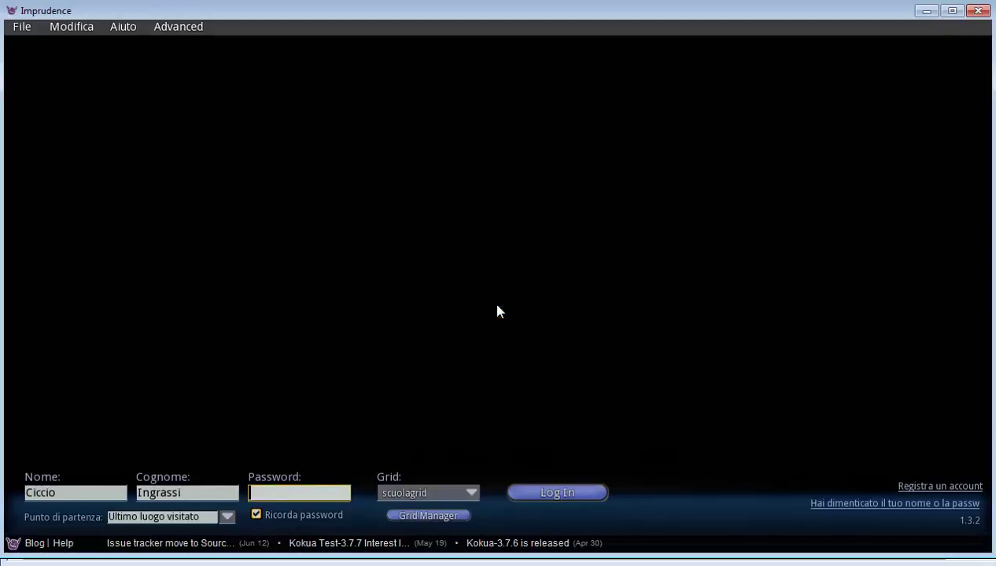
click(194, 496)
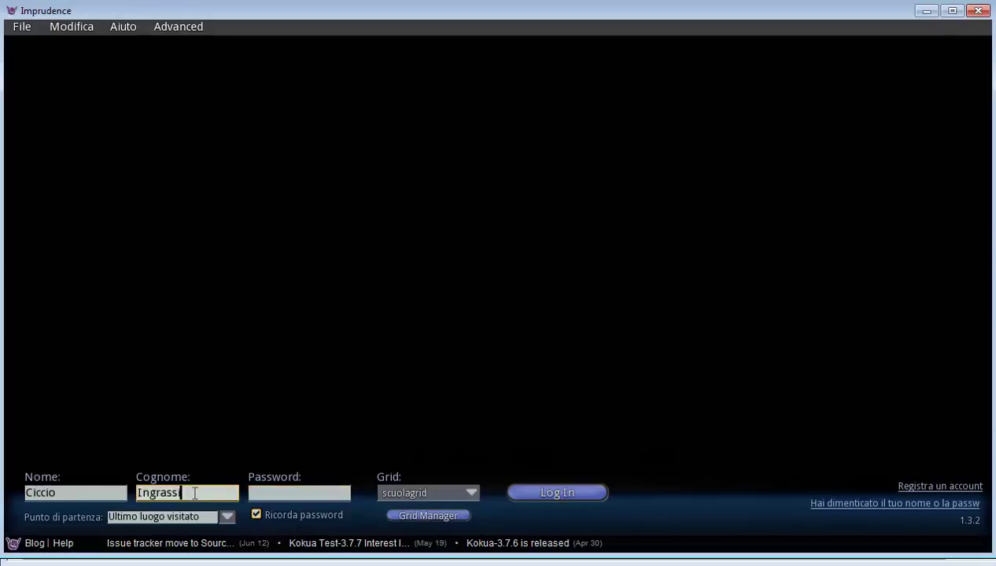
text(a)
click(267, 493)
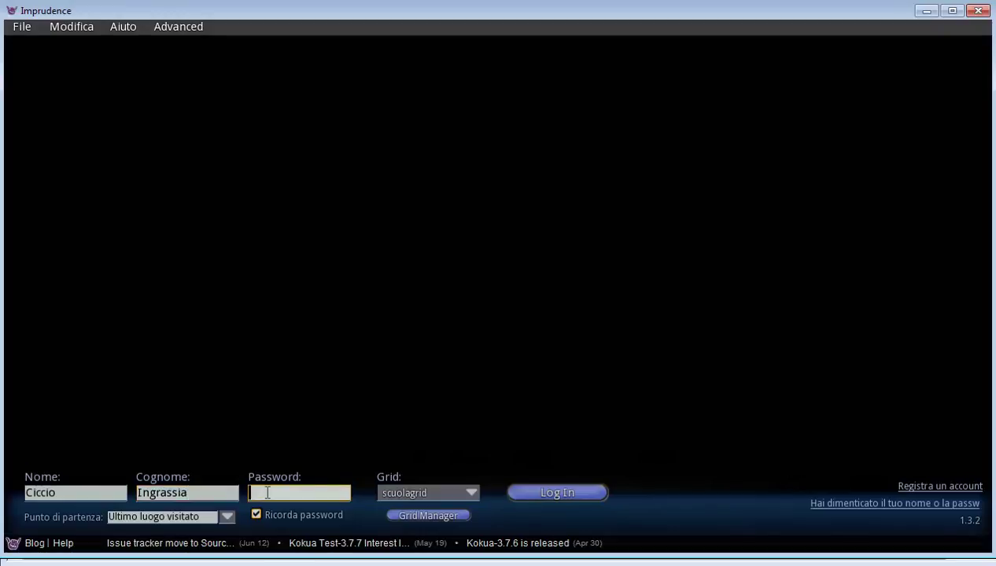
text(****)
click(535, 487)
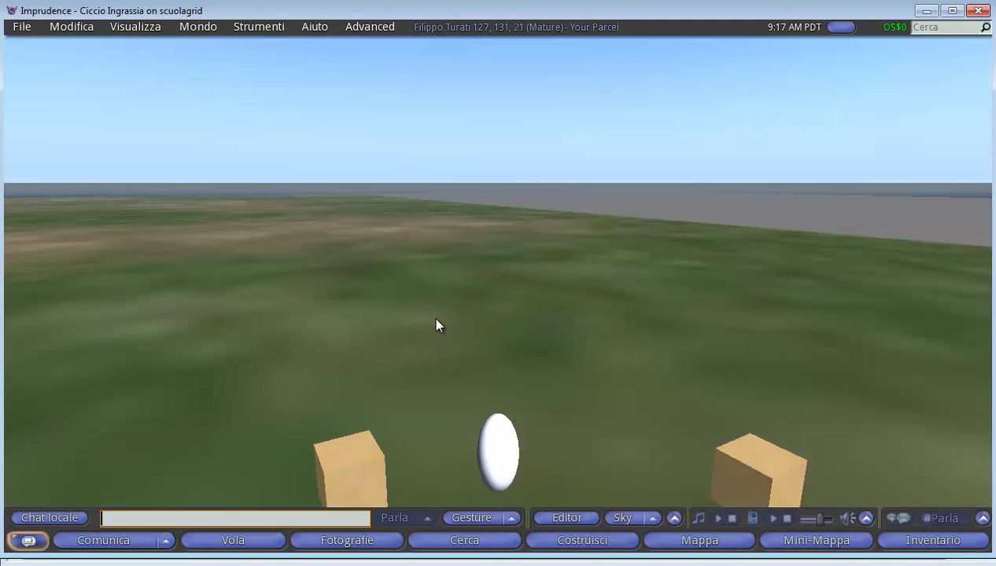
Walk and turn the avatar among the wooden boxes on the Filippo Turati parcel
key(Right)
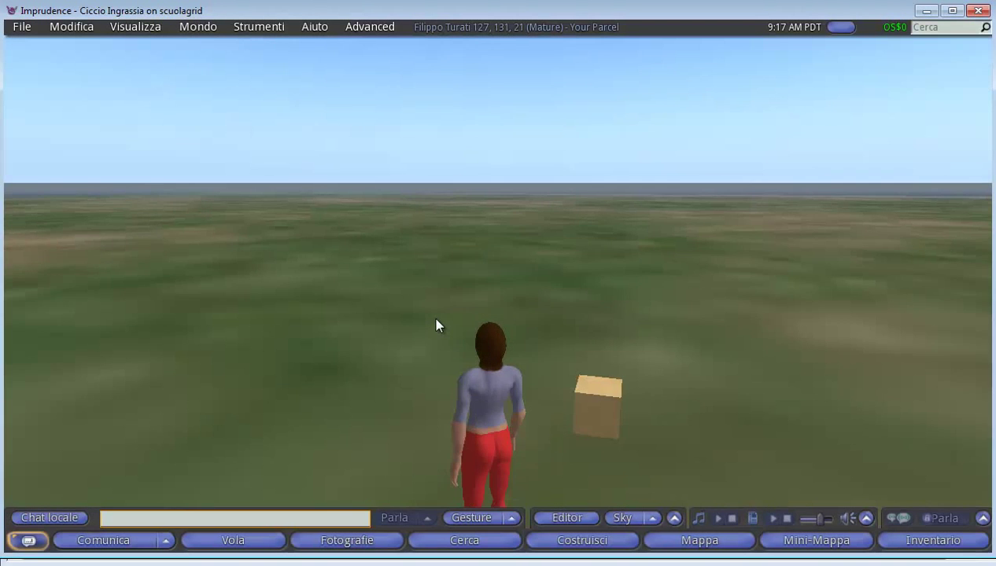
key(Up)
key(Right)
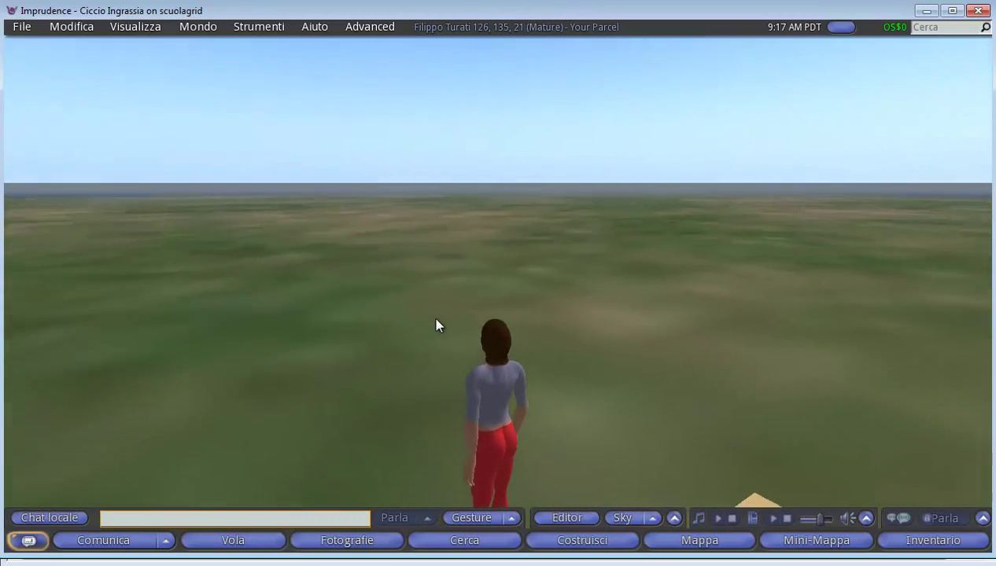
key(Right)
key(Up)
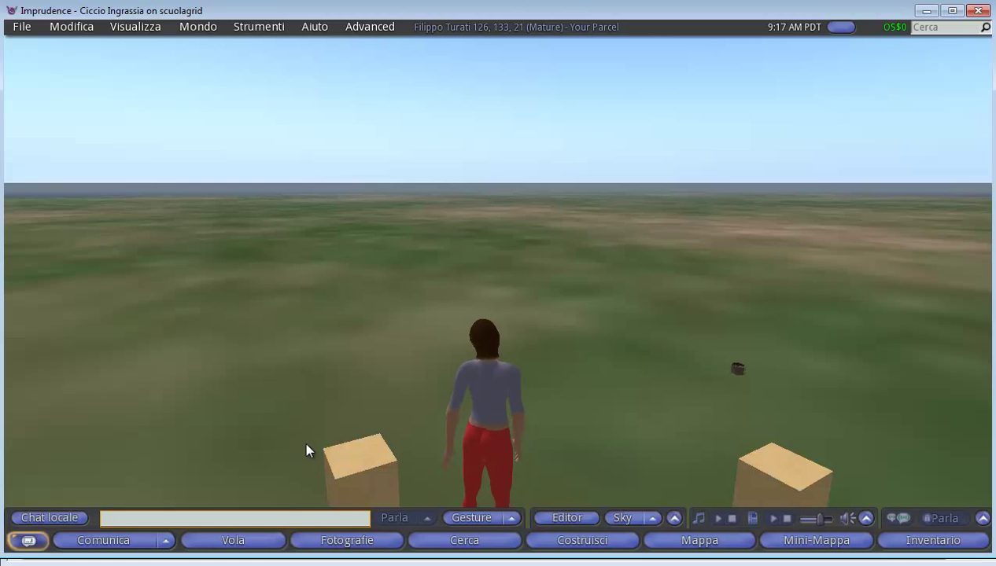
key(Up)
key(Down)
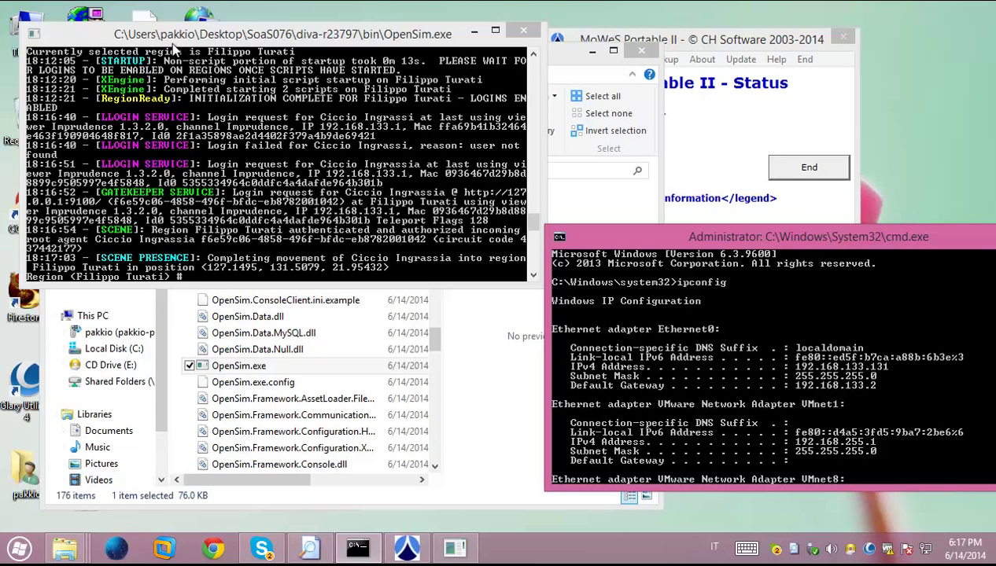
Move the OpenSim console aside, show the desktop, and launch a second Imprudence viewer
drag(171, 39, 308, 64)
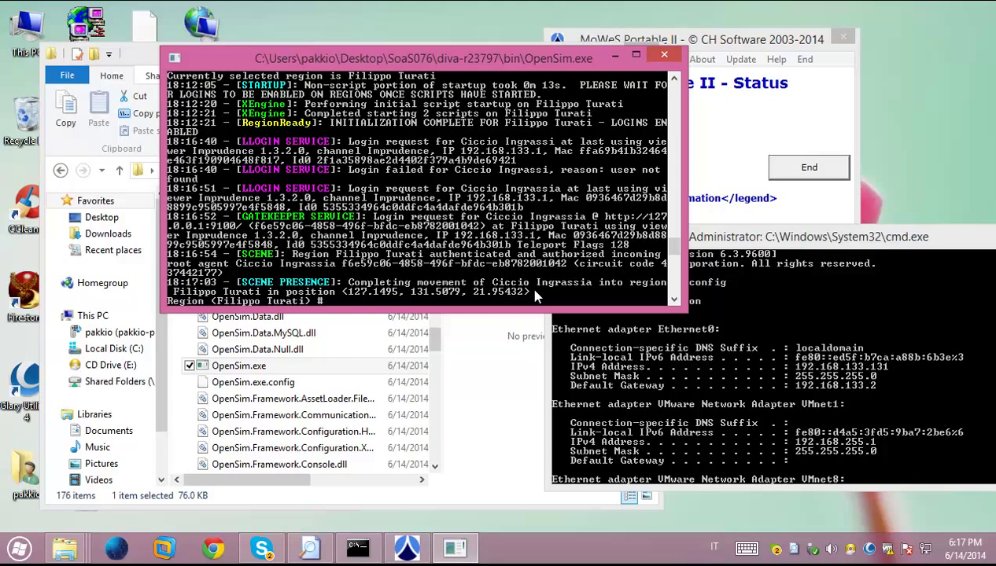
click(24, 349)
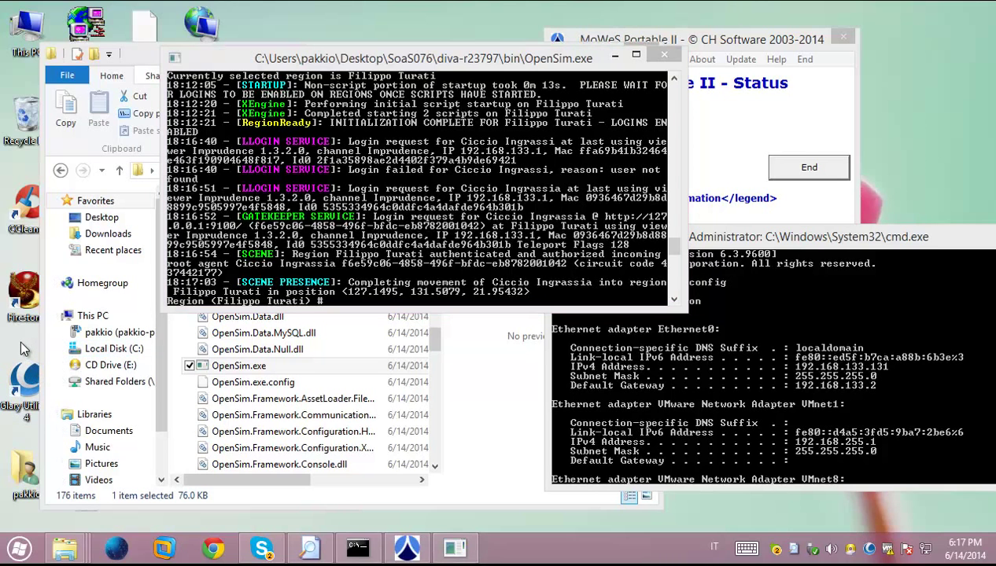
key(super+d)
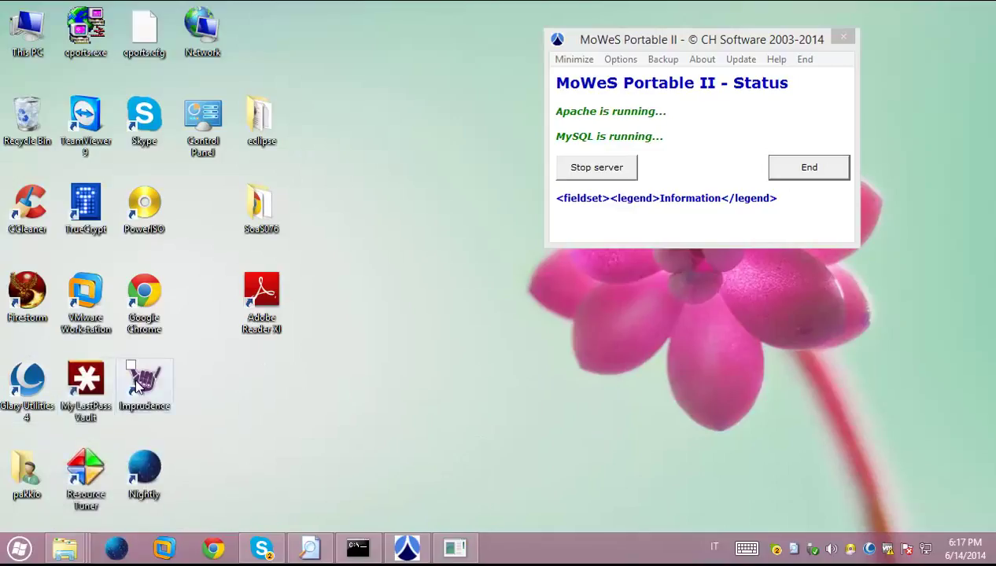
click(140, 383)
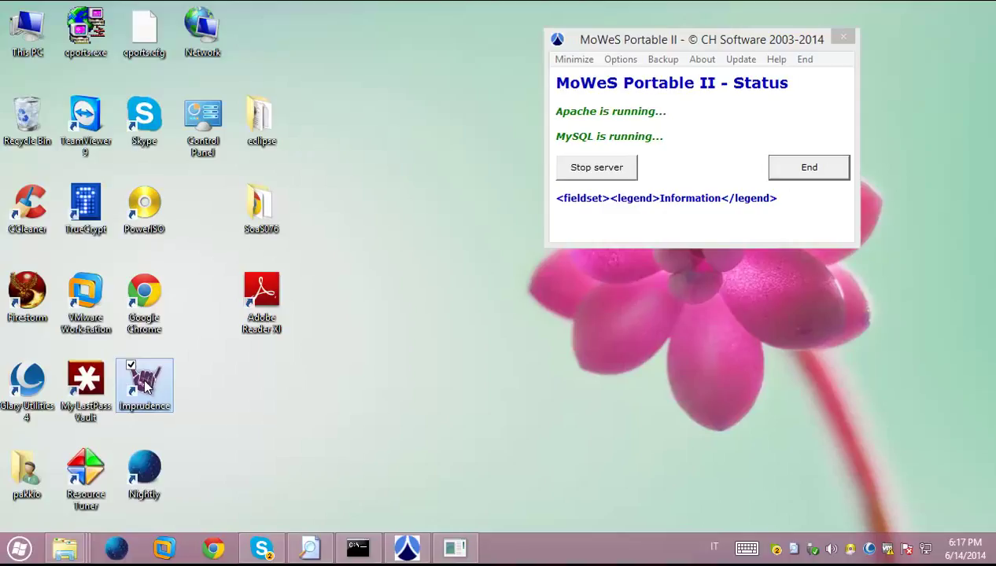
double_click(144, 383)
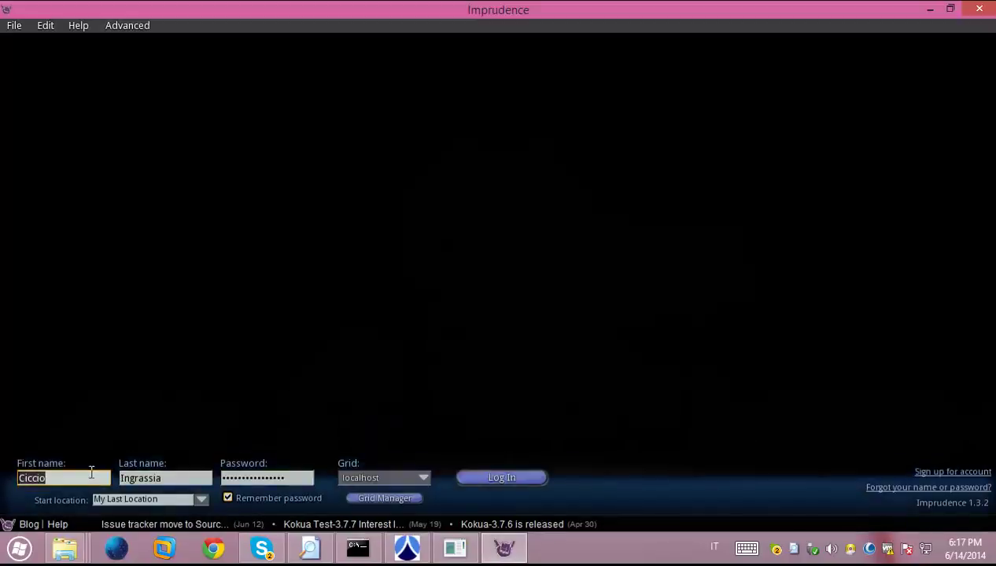
Log the other avatar into the localhost grid with its first name, last name and password
text(simona)
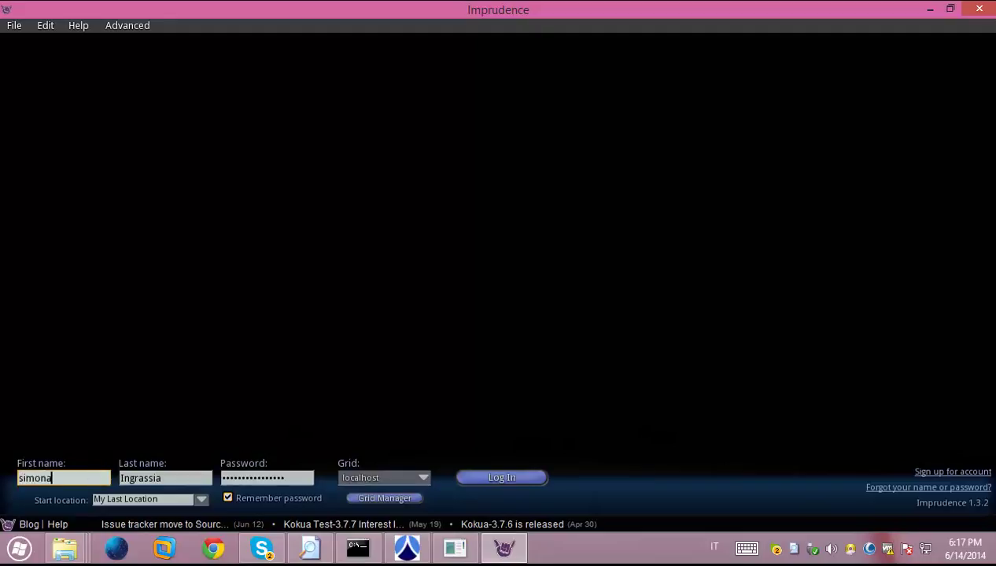
key(Tab)
text(stick)
key(Tab)
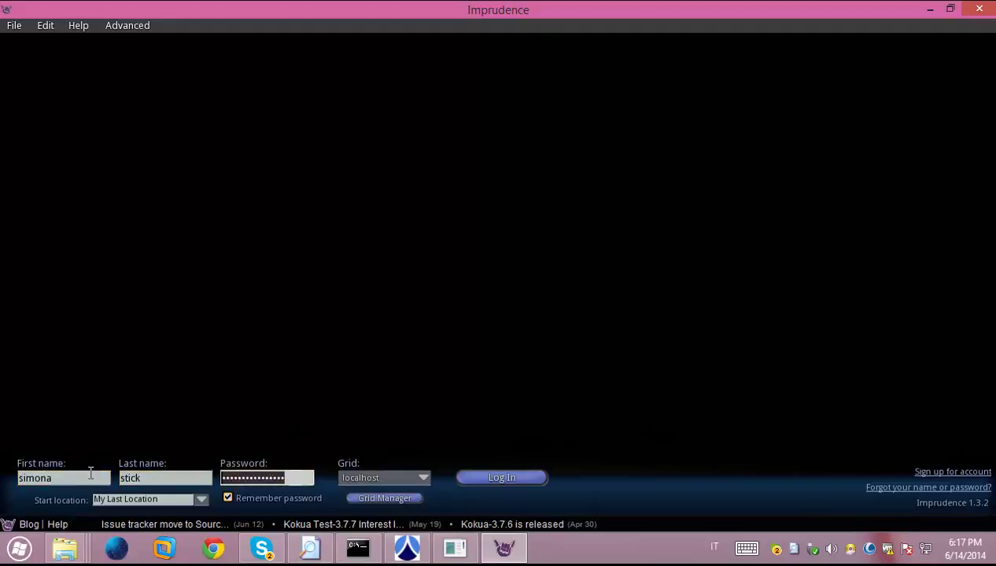
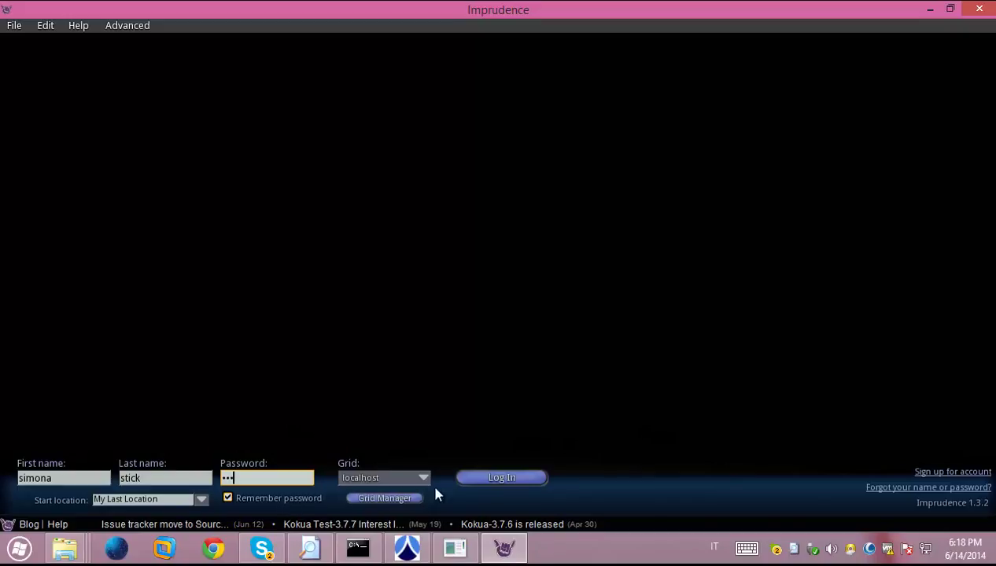
click(485, 479)
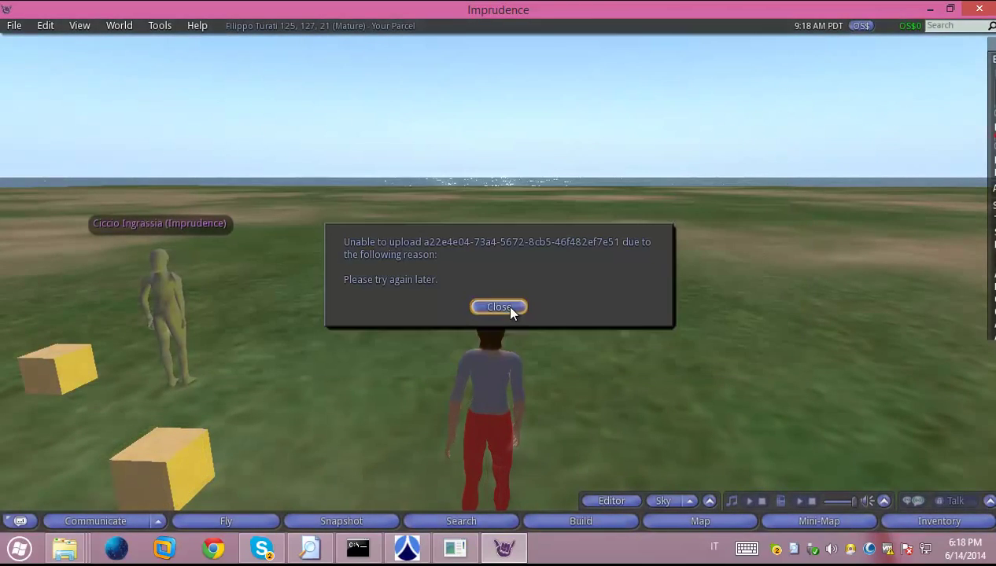
Dismiss the upload error, walk toward the other avatar, and greet it with 'ciao' in local chat
click(507, 308)
key(Up)
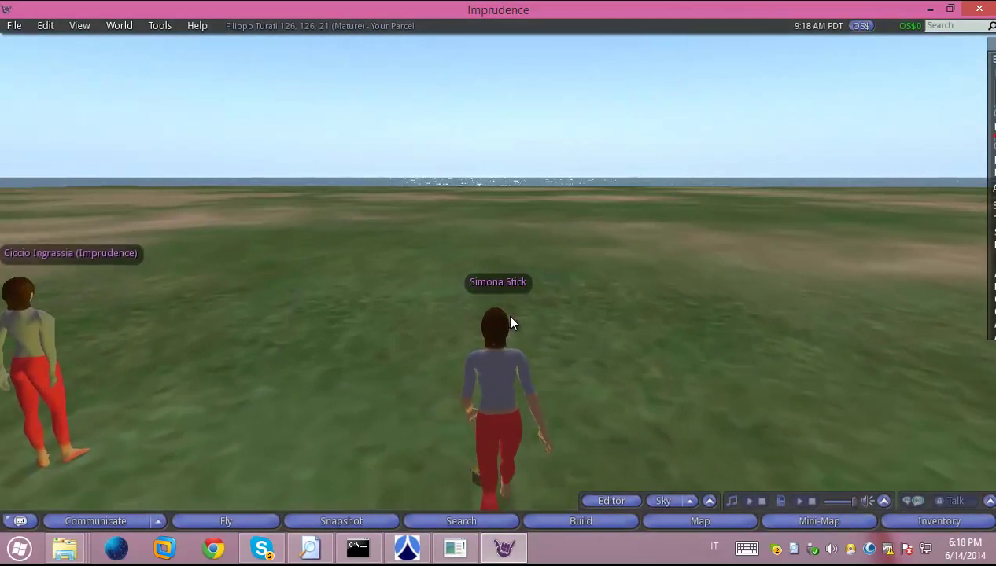
key(Left)
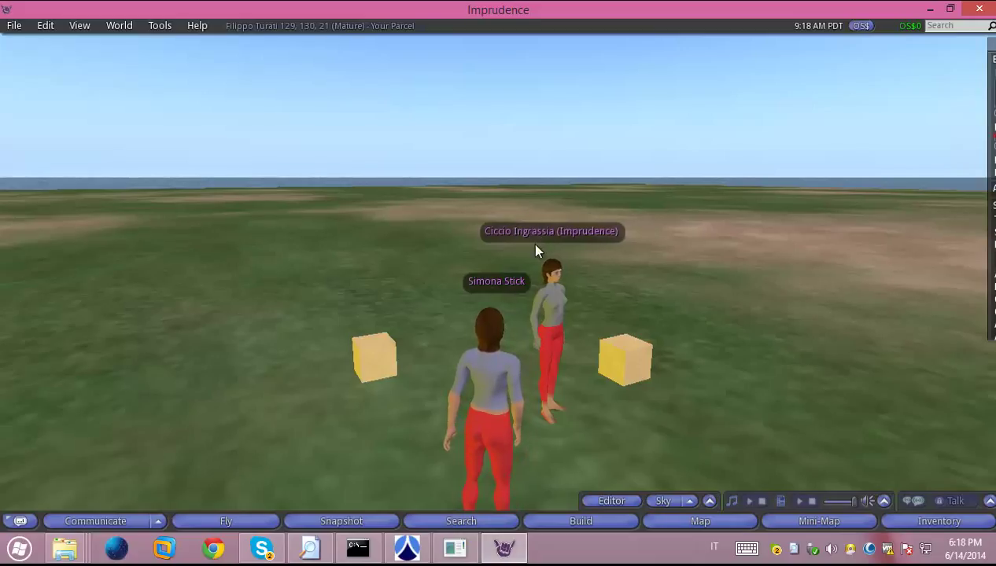
click(20, 523)
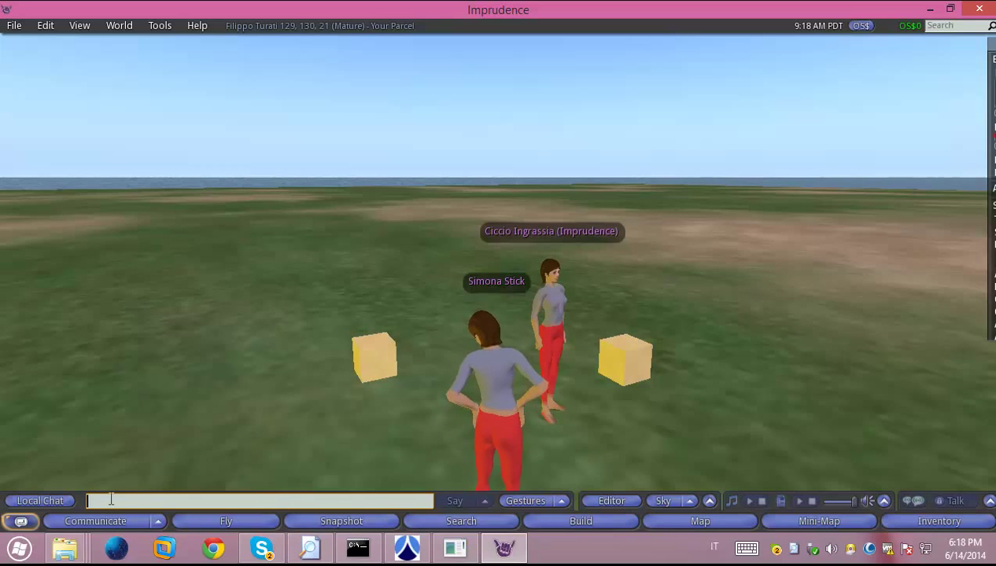
text(ciao ciccio)
key(Return)
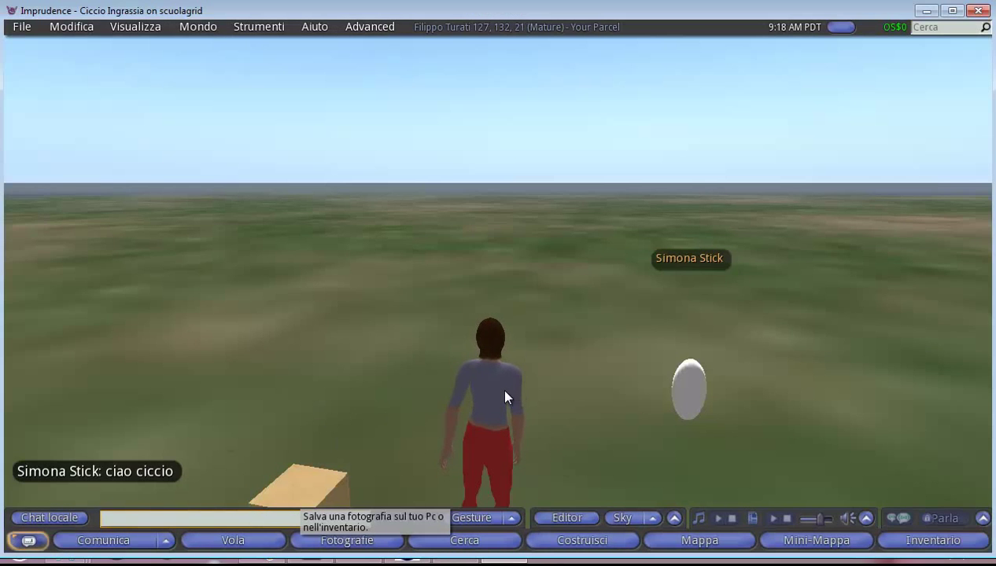
Turn toward the other avatar and send 'ciao simona' in local chat
key(Up)
key(Up)
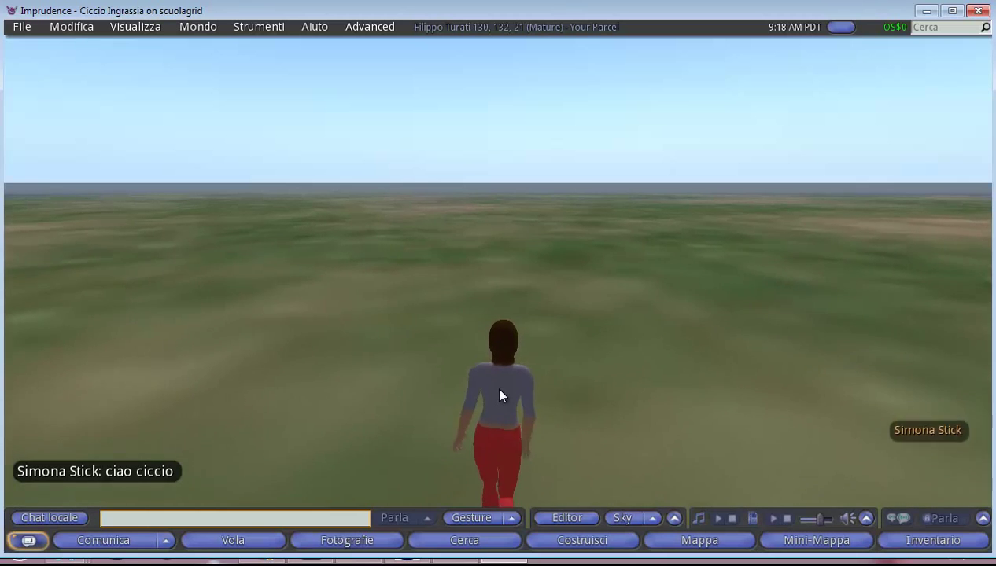
key(Right)
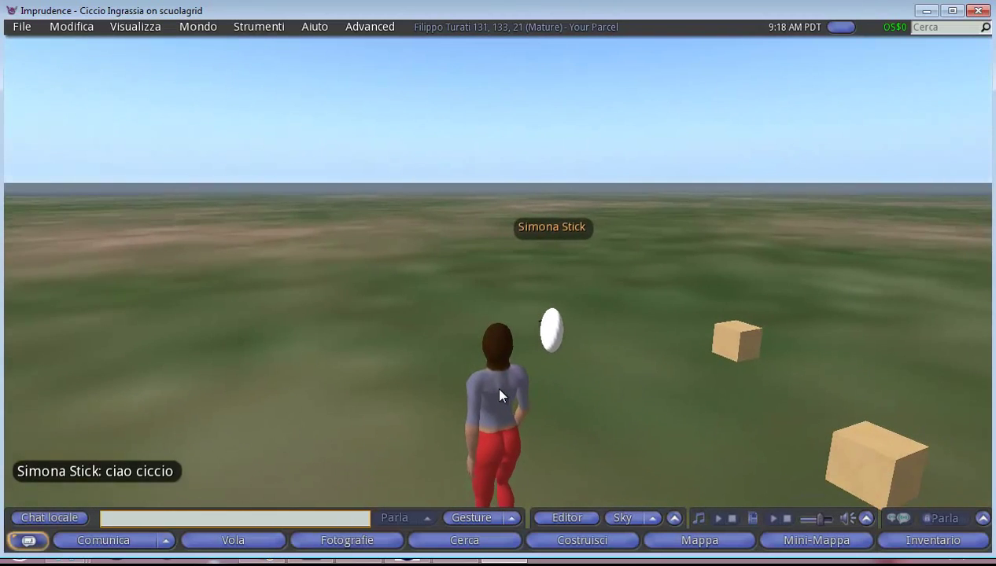
click(148, 523)
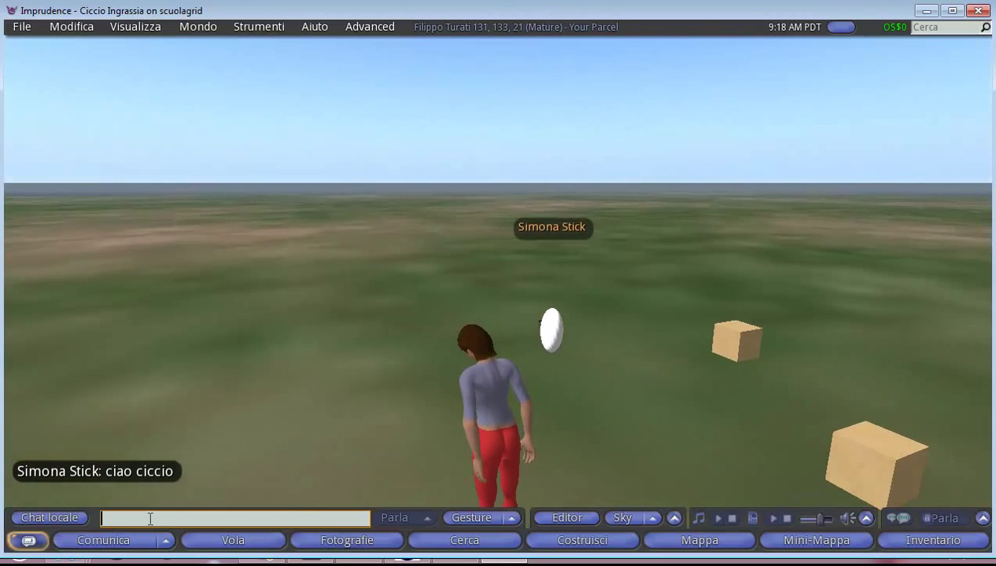
text(ciao simona)
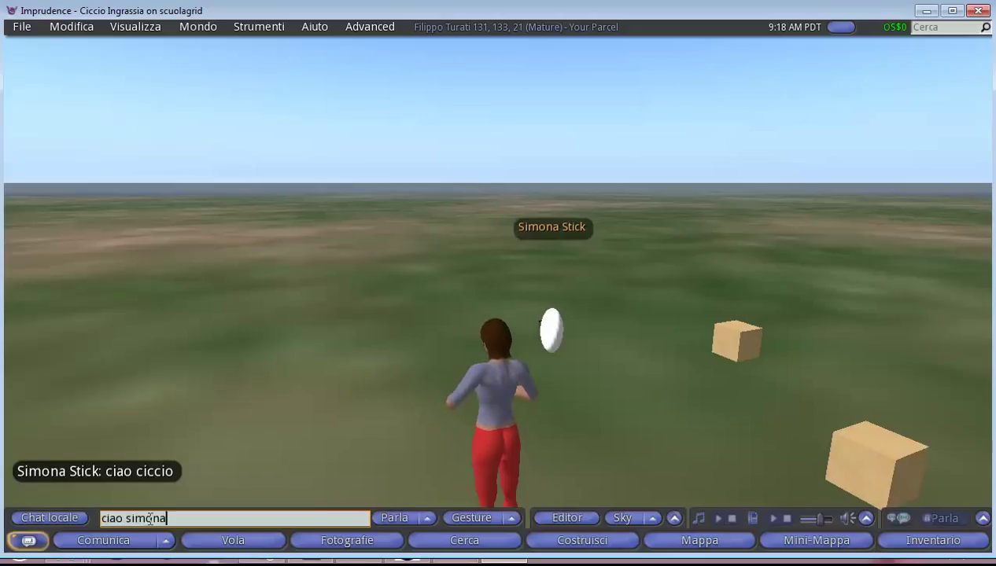
key(Return)
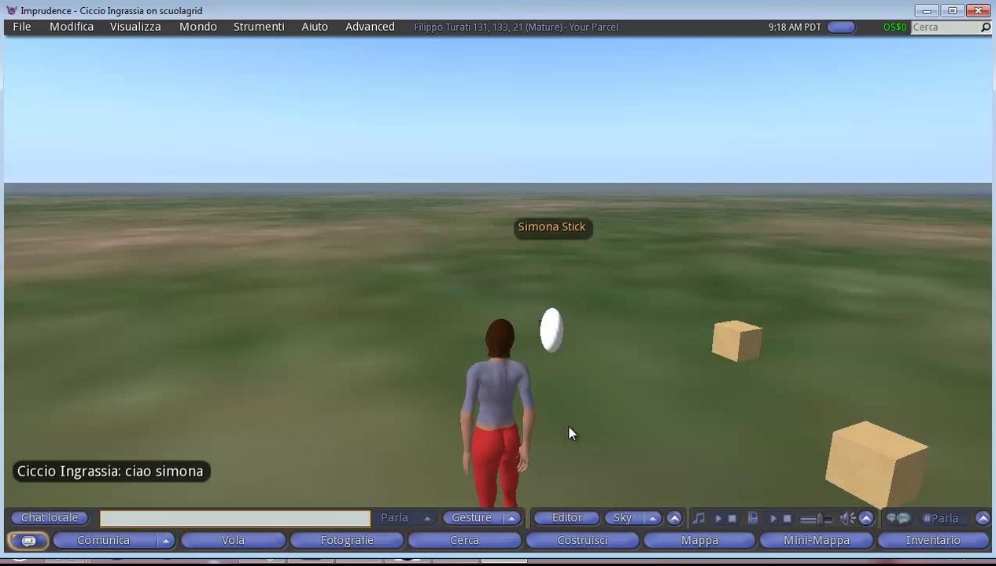
Walk the avatar forward among the boxes, turning left and right along the way
key(Right)
key(Up)
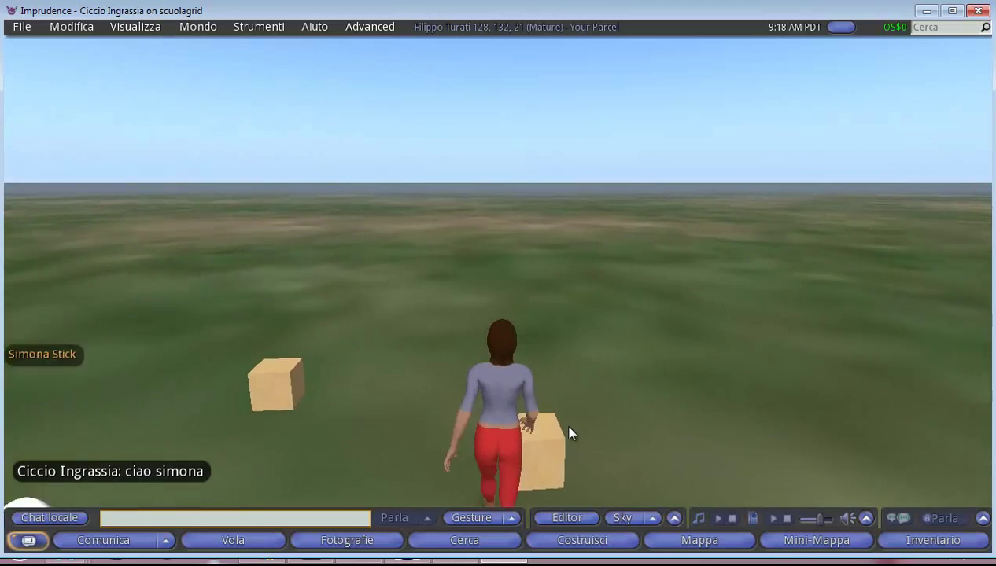
key(Left)
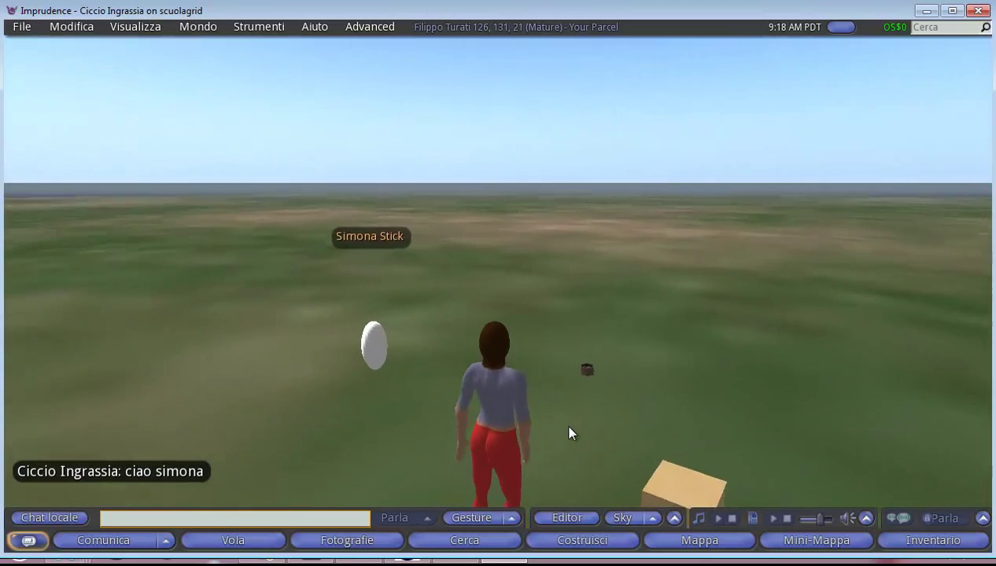
key(Right)
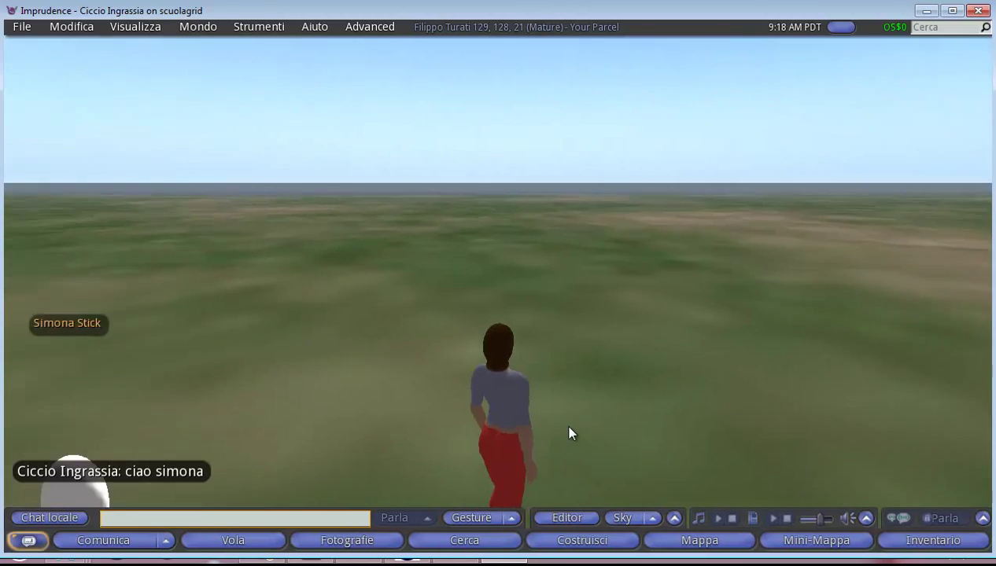
key(Left)
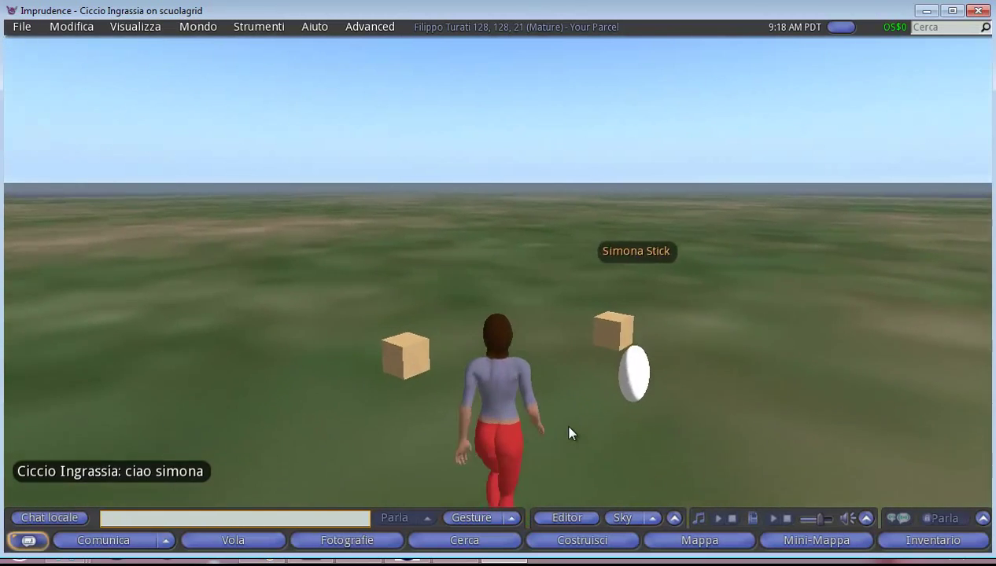
key(Up)
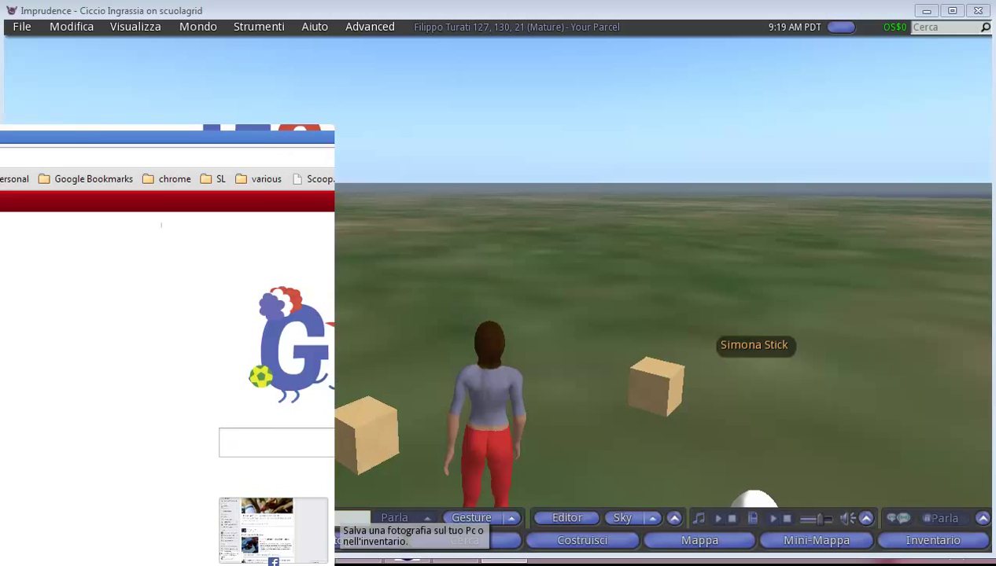
Enlarge the Chrome window to full screen and load the 192.168.133.131:9100/WiFi address
drag(217, 136, 498, 11)
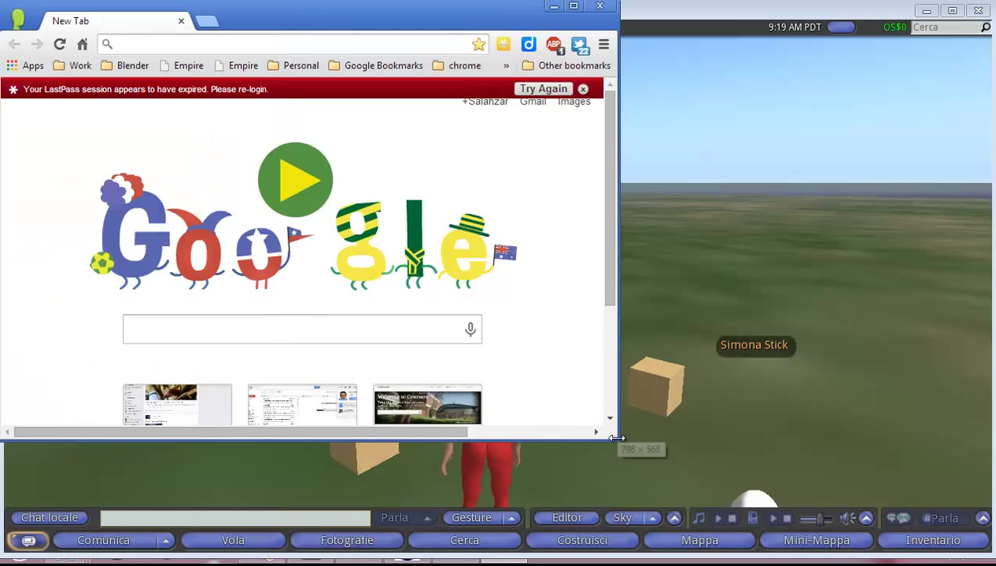
drag(617, 443, 986, 560)
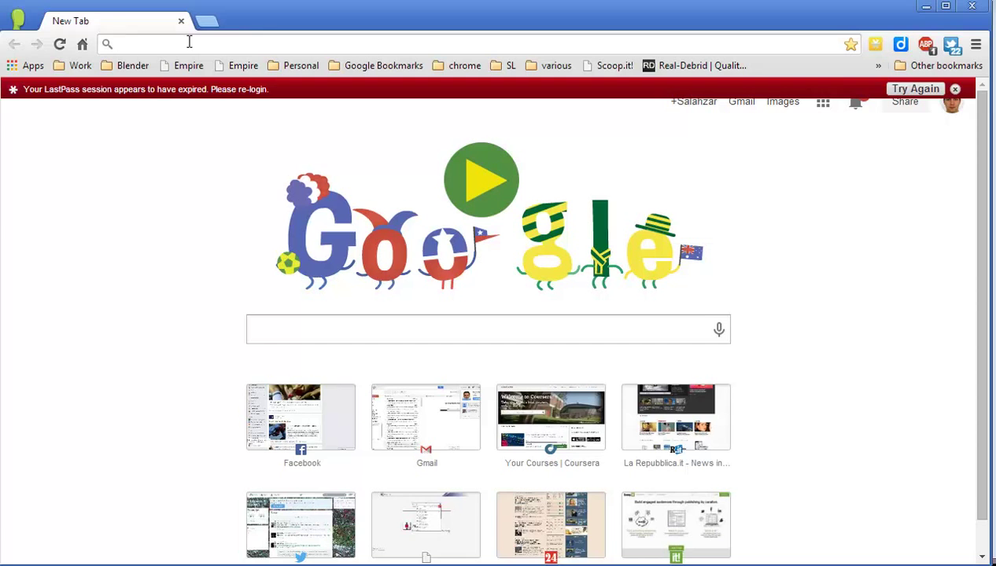
text(http)
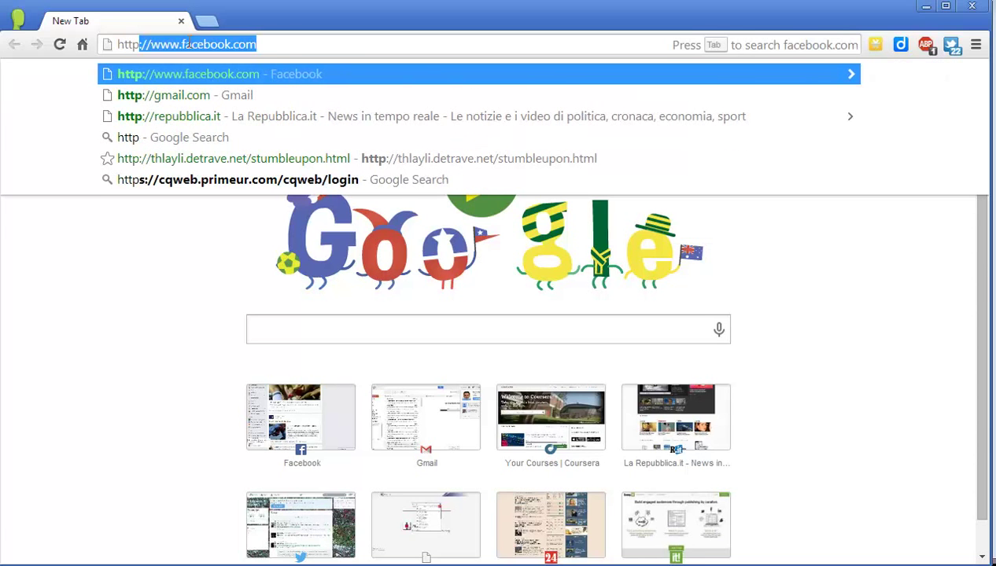
text(://)
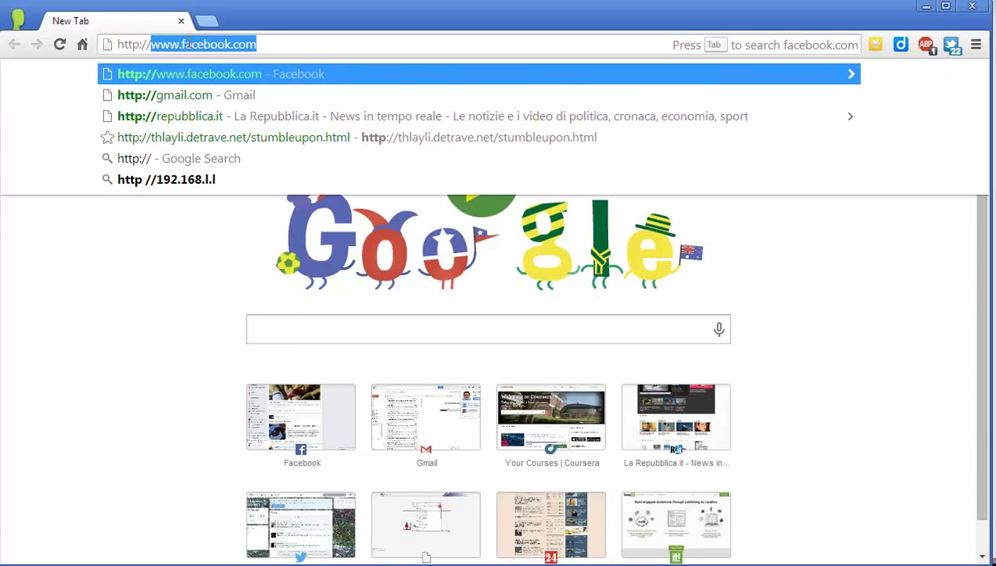
text(192.168.133.131)
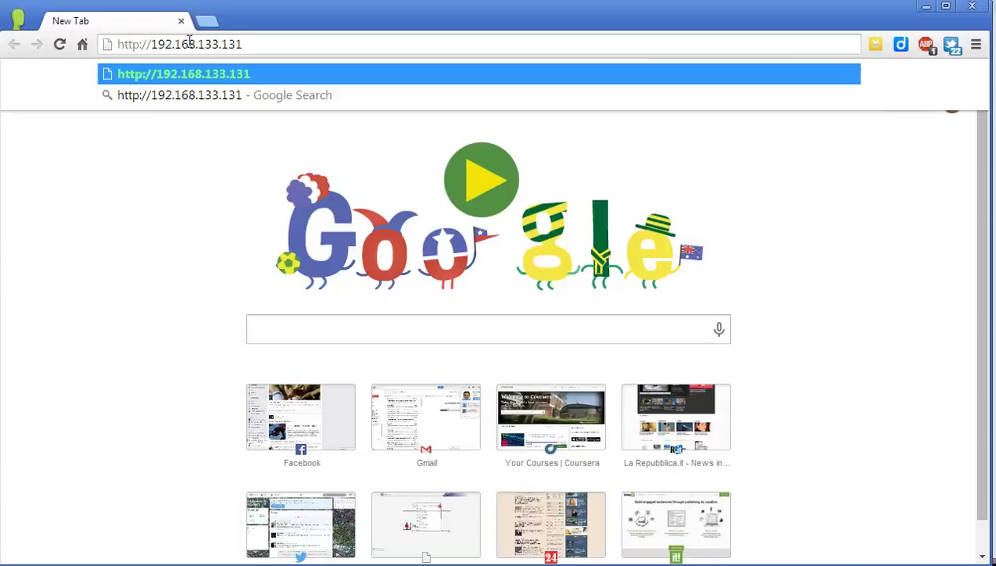
text(:9100)
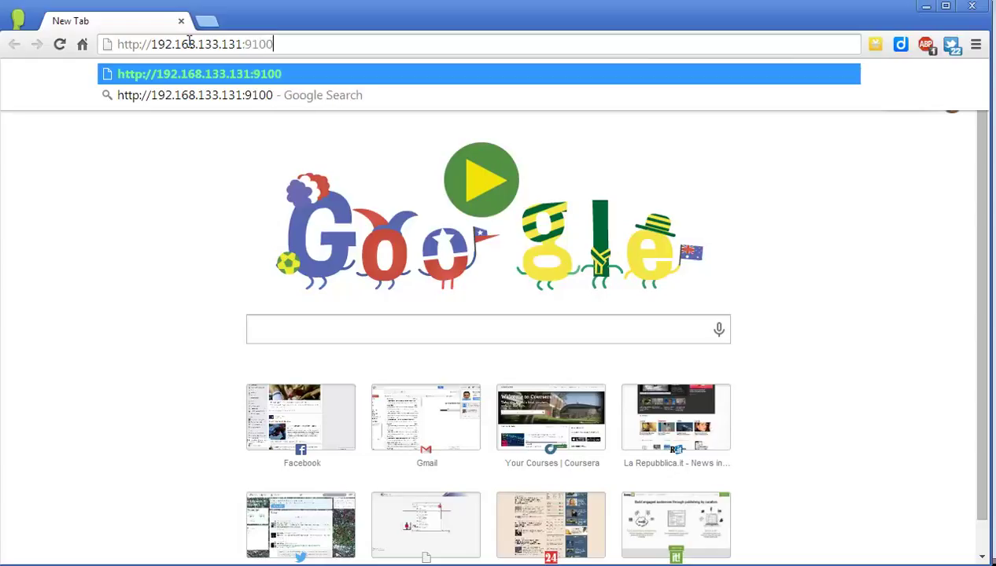
text(/WiFi)
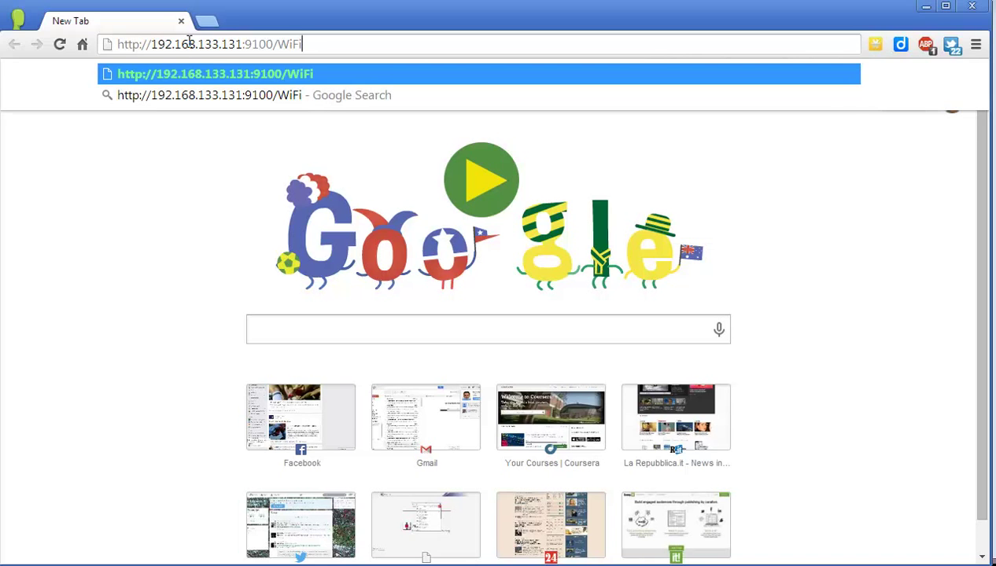
key(Return)
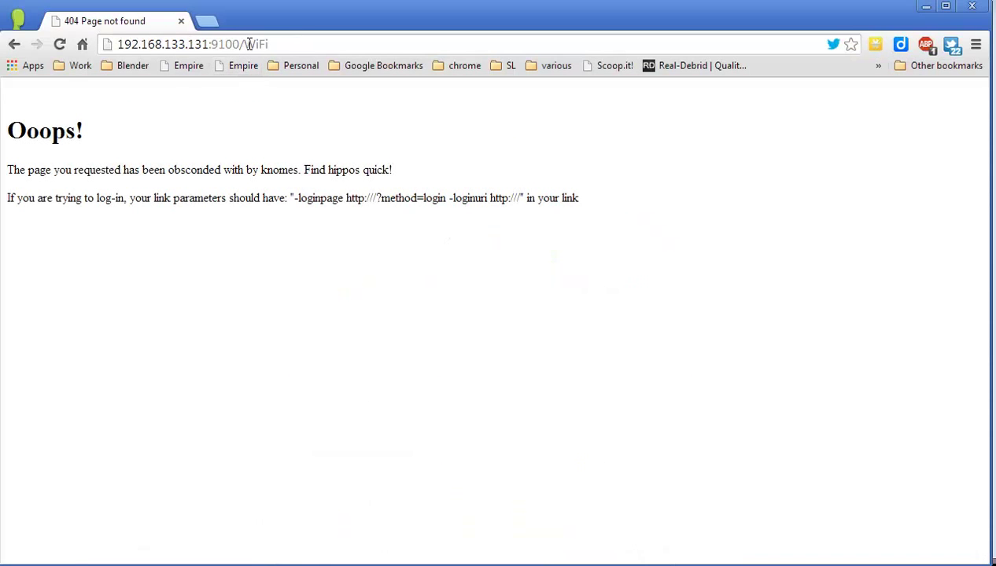
Correct the address to lowercase /wifi and try logging in with the prefilled account
drag(244, 45, 288, 46)
text(wifi)
key(Return)
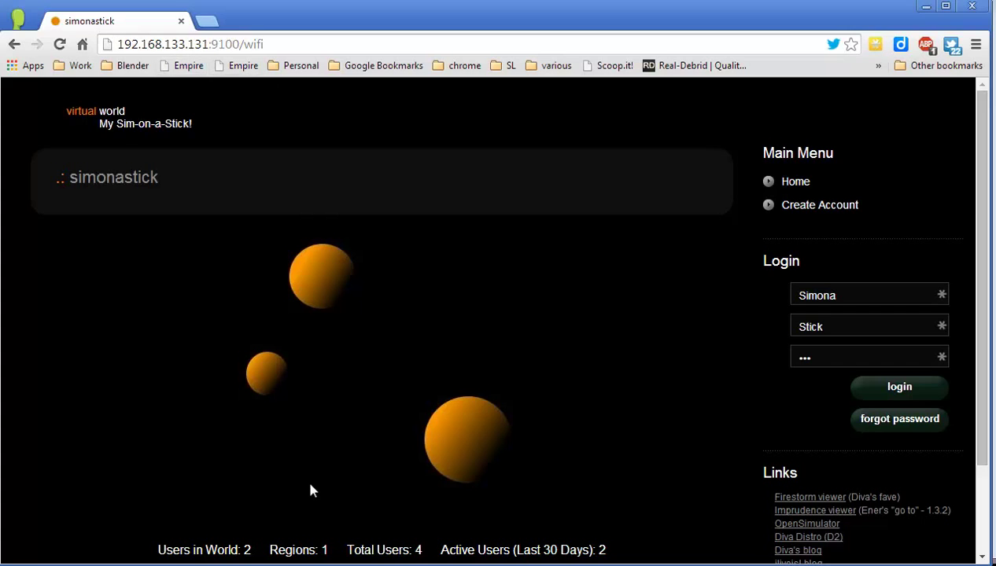
click(858, 391)
Log into Diva Wifi as first name Wifi, last name Admin, with the admin password
double_click(847, 294)
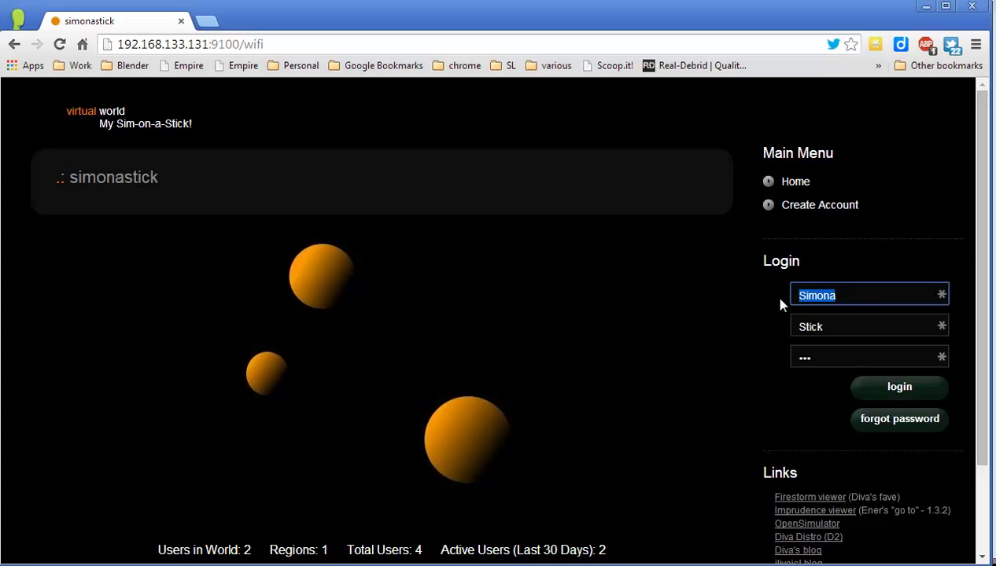
text(Wifi)
key(Tab)
text(Admin)
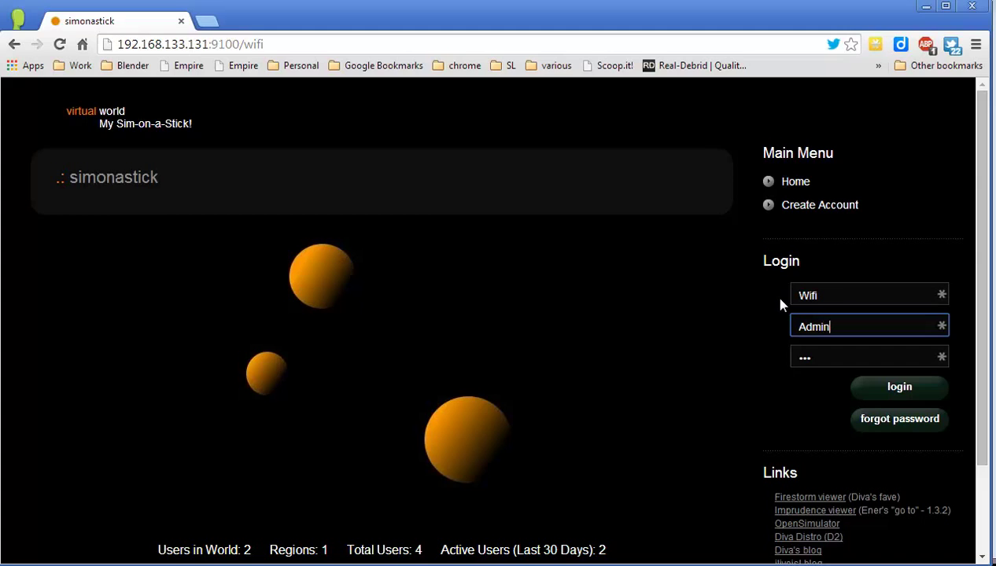
key(Tab)
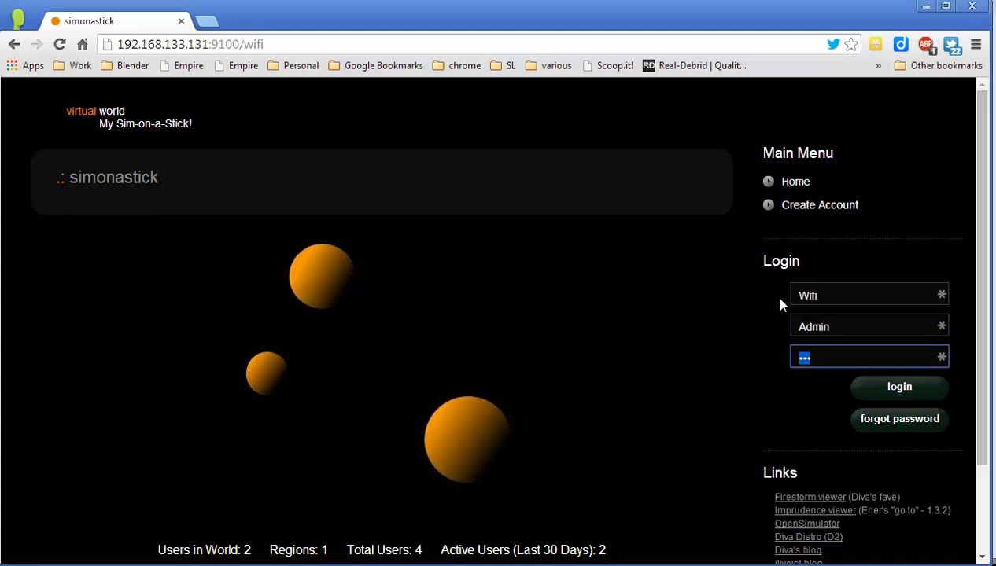
text(******)
click(901, 387)
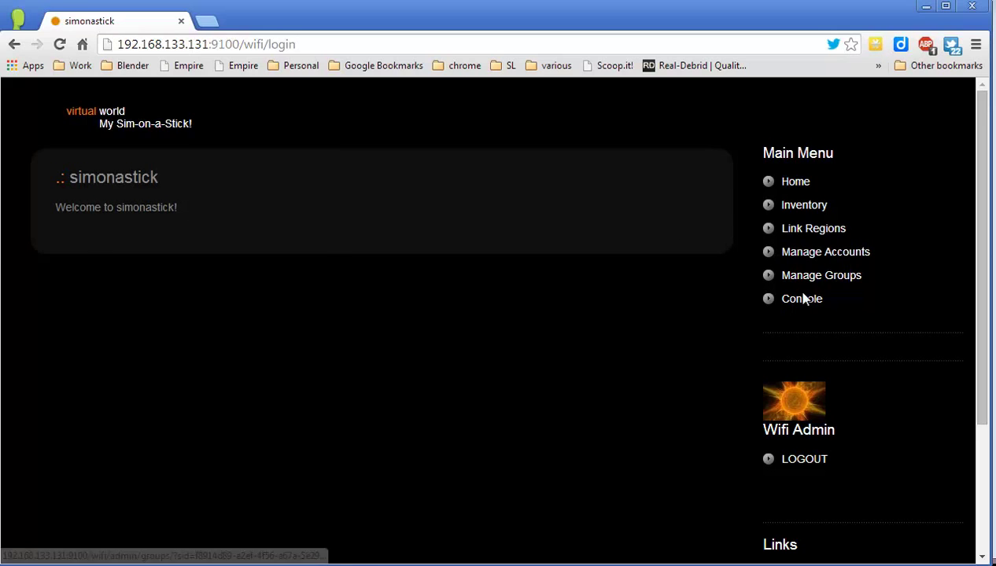
Search Manage Accounts for the second avatar's account and open it for editing
click(821, 253)
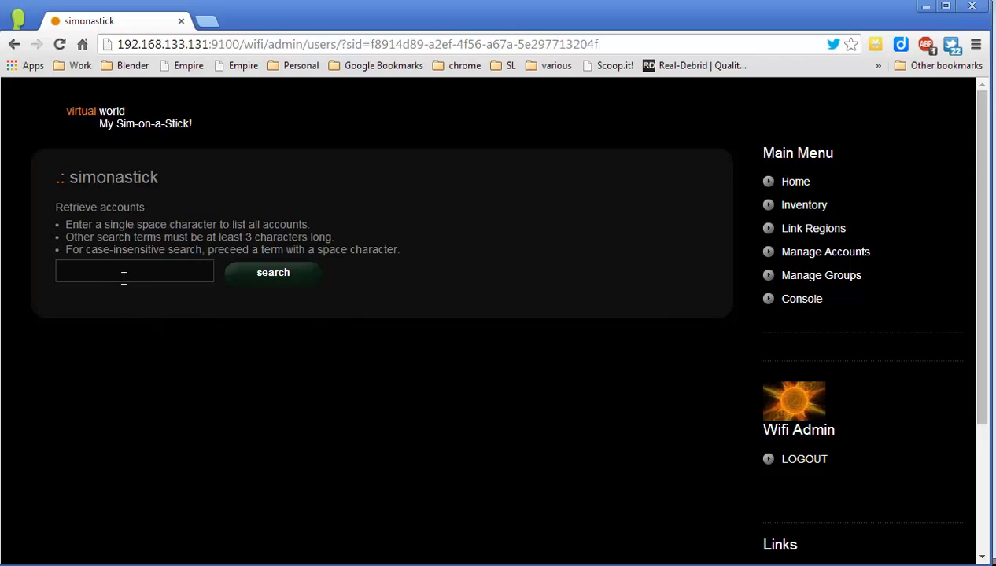
click(115, 269)
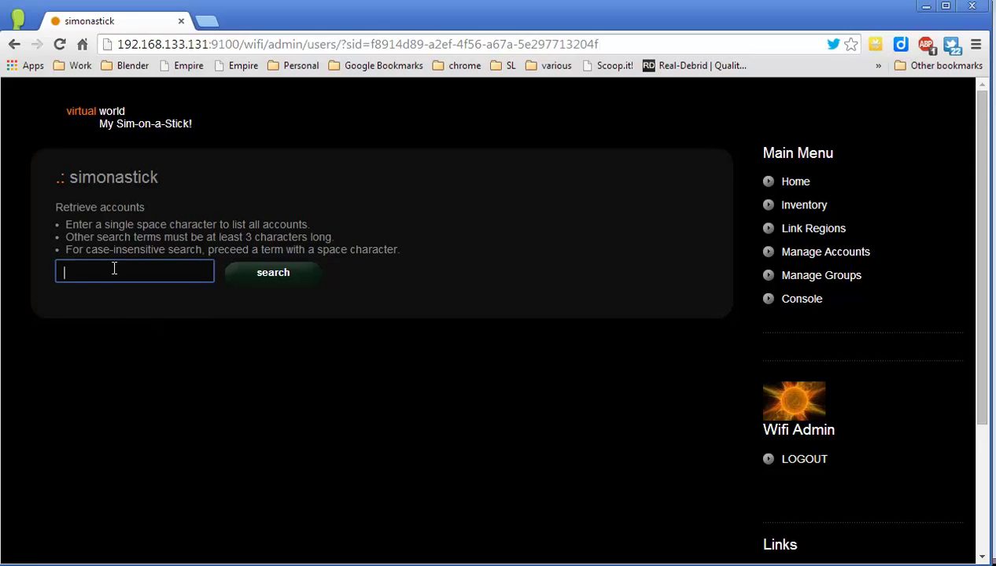
text(franco franchi)
key(Return)
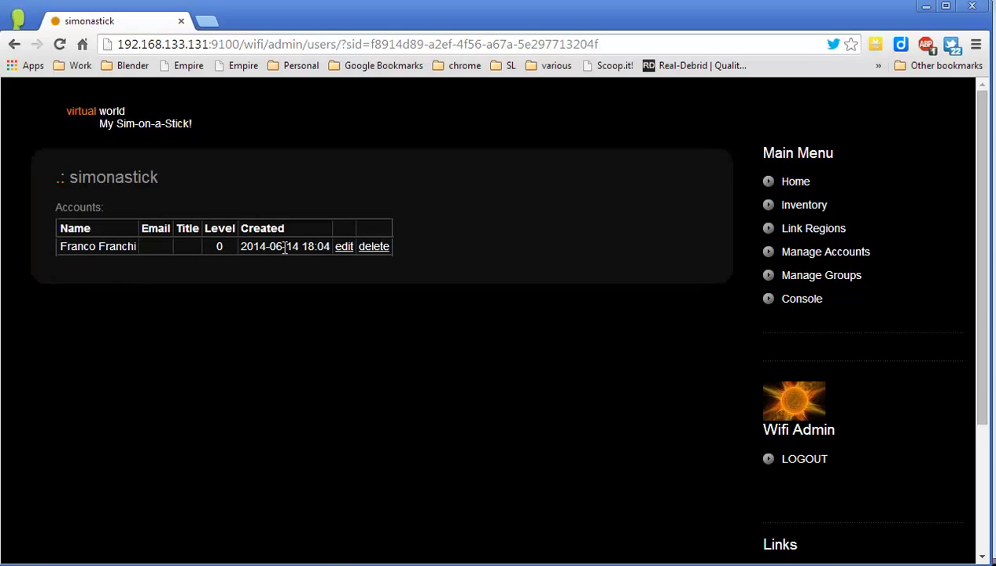
click(346, 249)
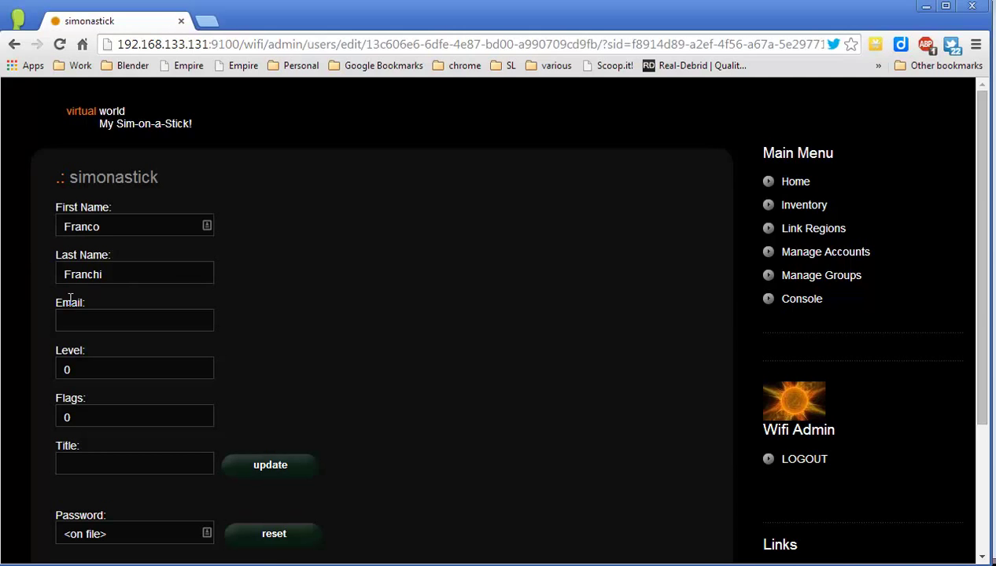
Replace the <on file> password with a new password and save the account
scroll(85, 346, down, 1)
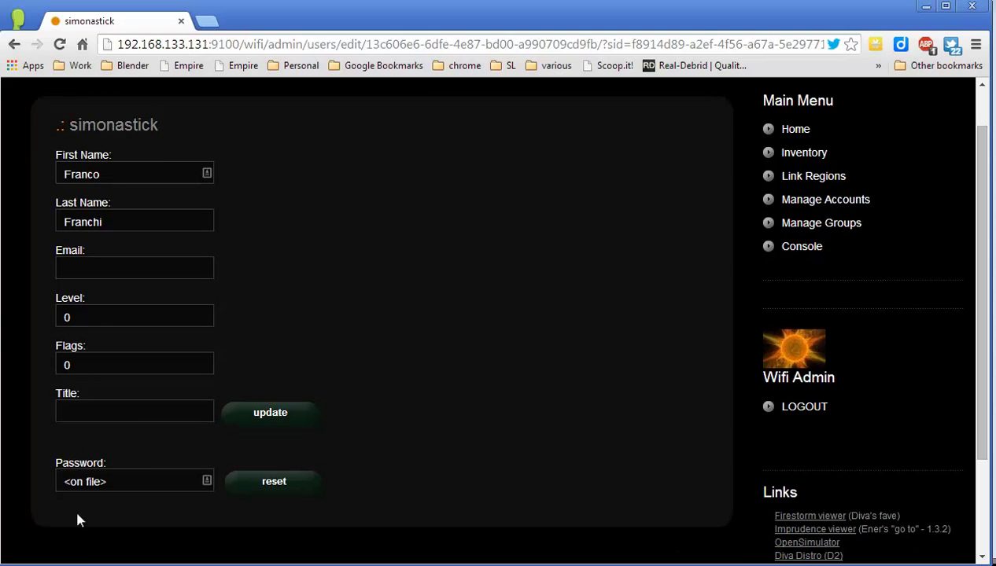
click(135, 482)
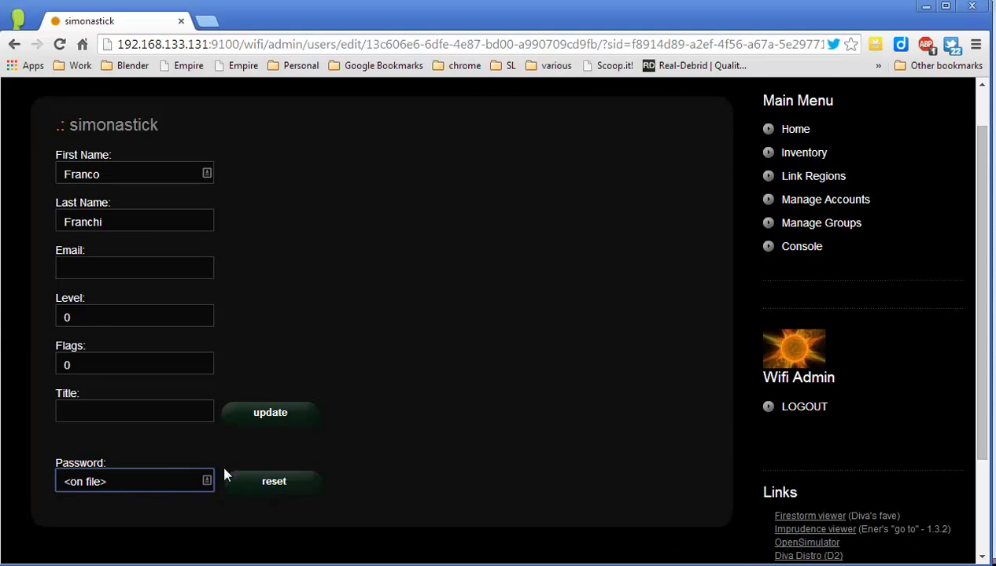
scroll(131, 293, up, 1)
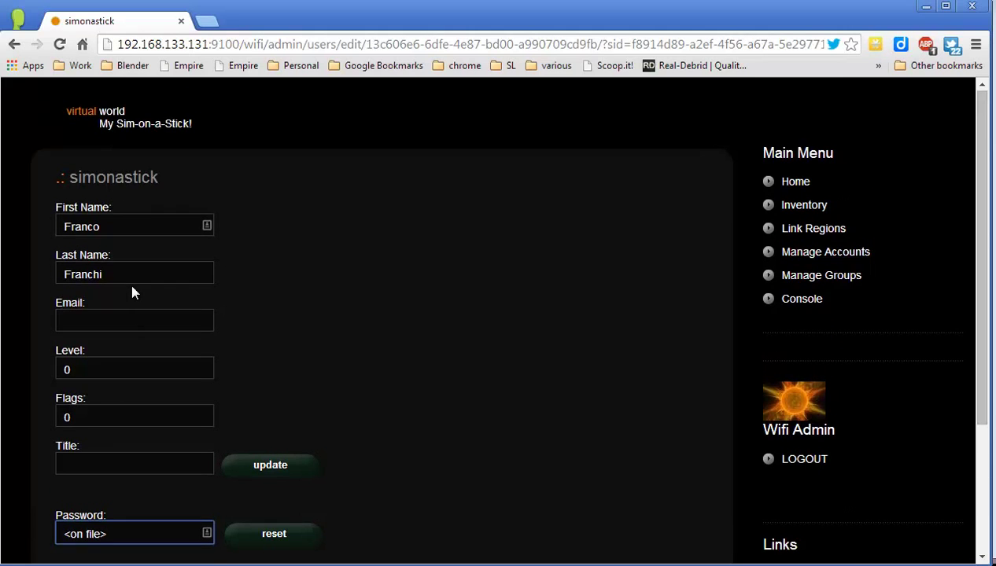
scroll(131, 291, down, 2)
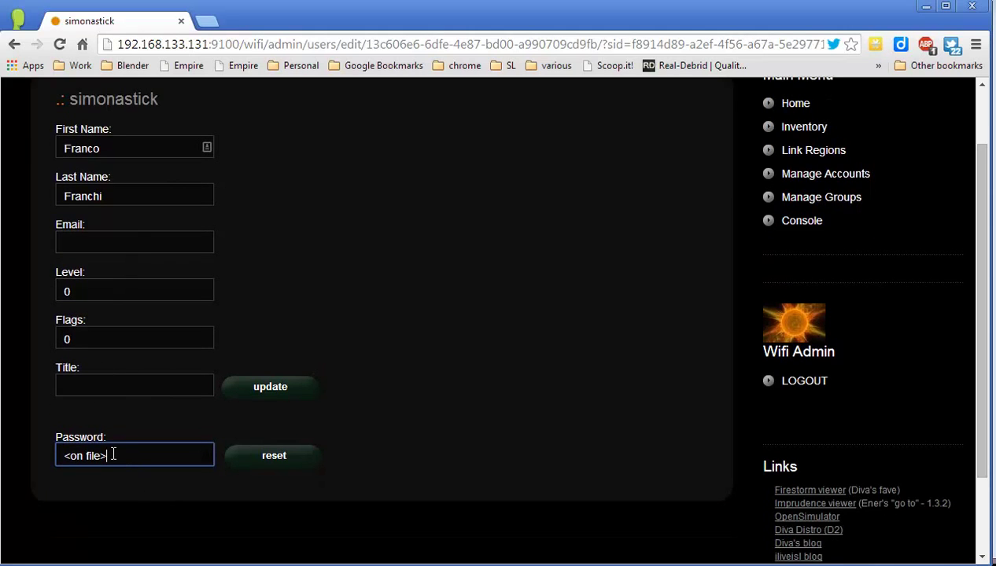
drag(113, 453, 57, 451)
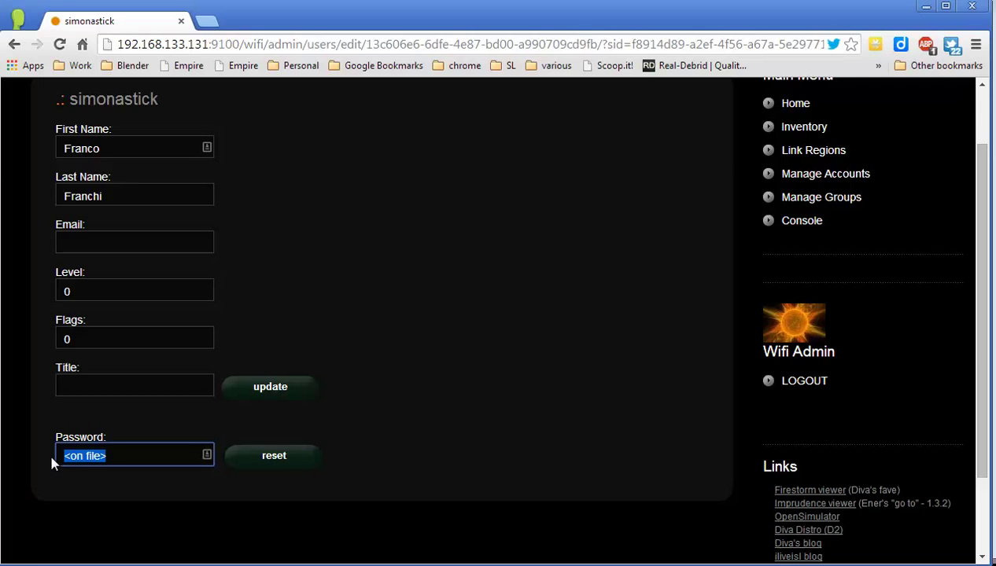
click(279, 460)
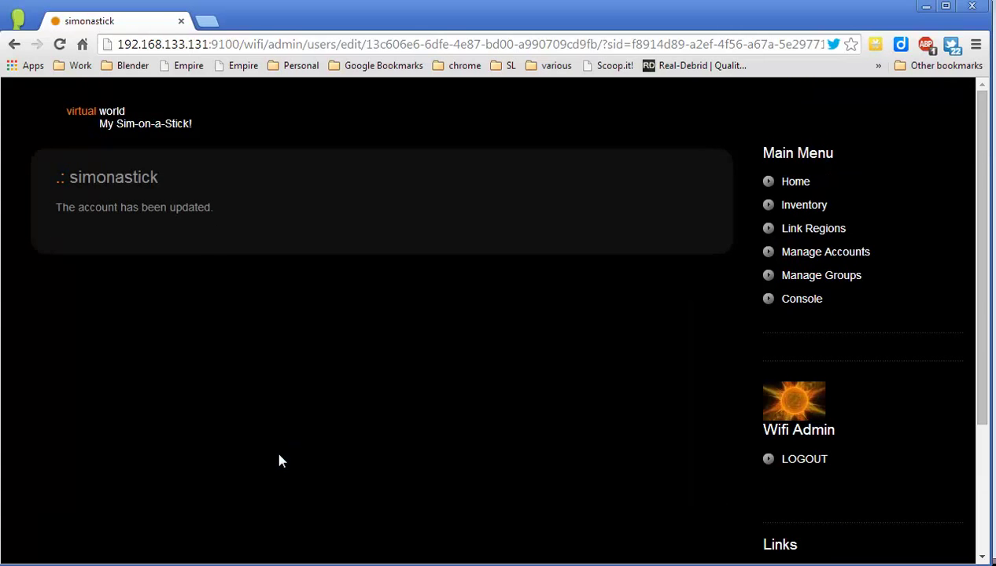
click(822, 277)
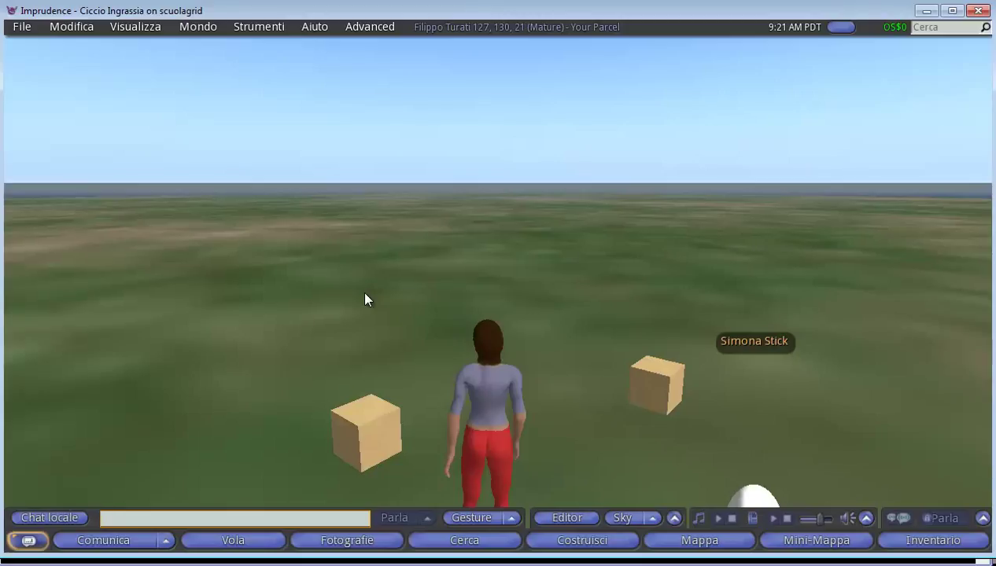
Start a new group named Scuola from the contacts window's groups list
key(ctrl+t)
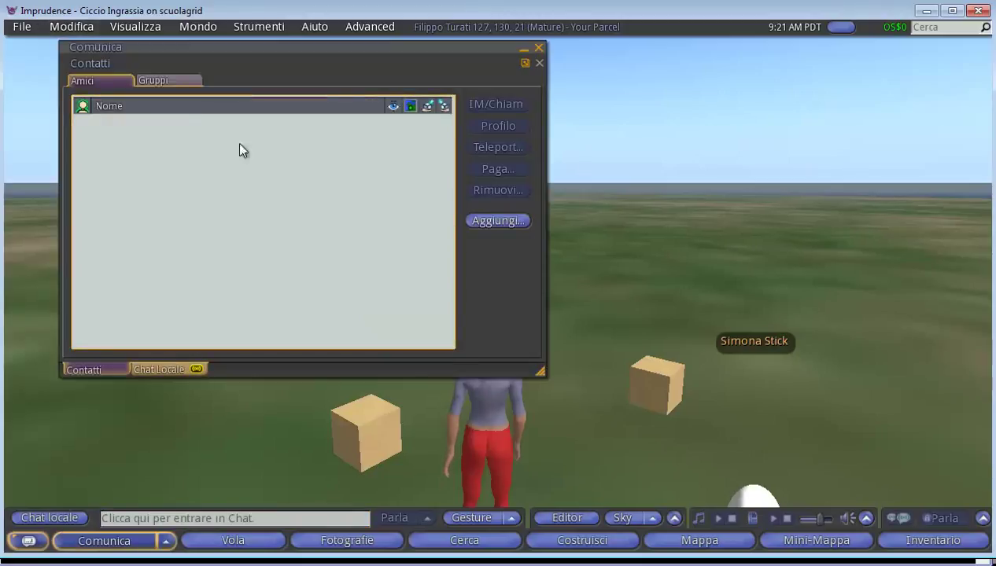
click(178, 83)
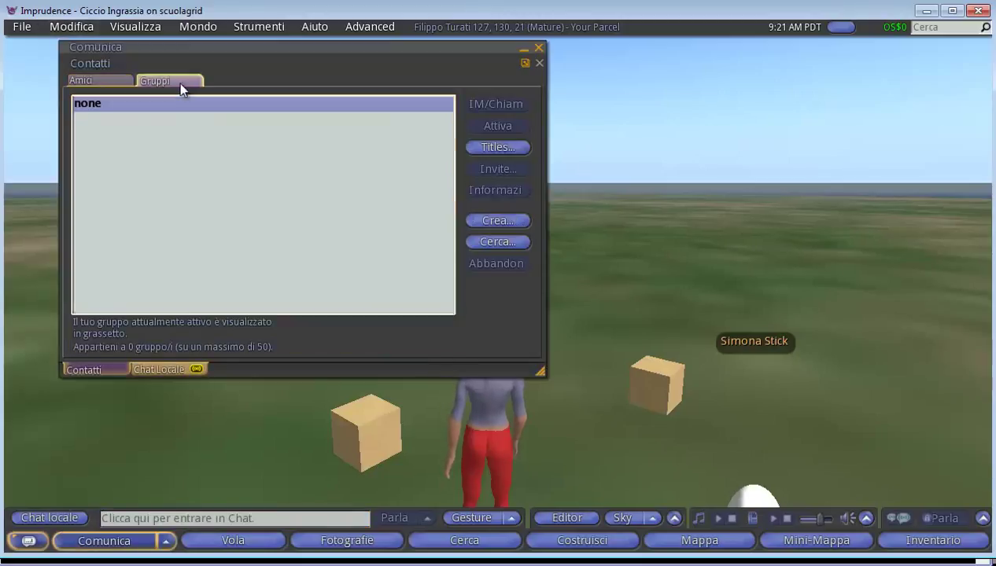
click(495, 221)
click(432, 112)
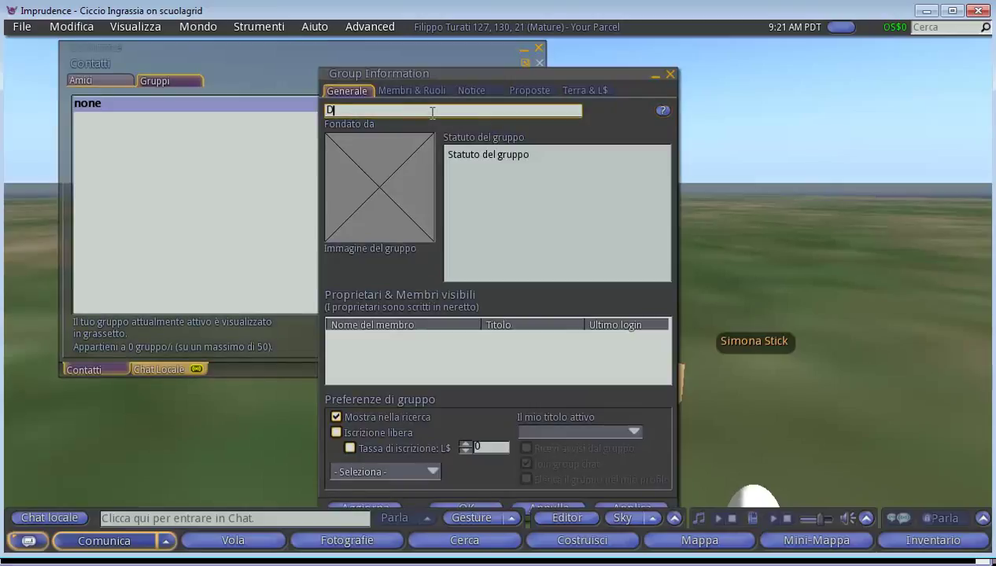
text(Scuola)
key(Tab)
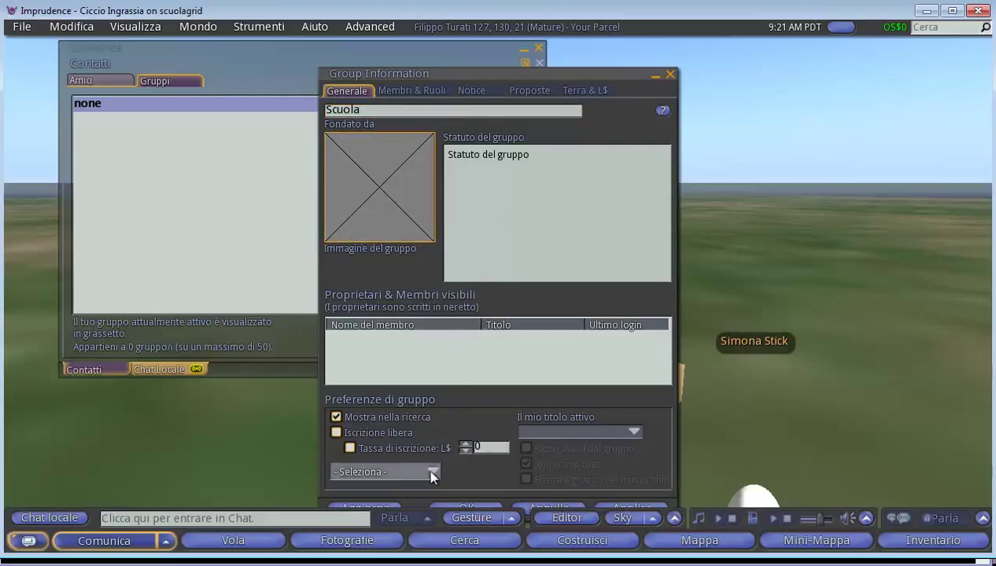
Create Scuola as Mature content, accept the fee, then close the group and contacts windows
drag(483, 81, 481, 50)
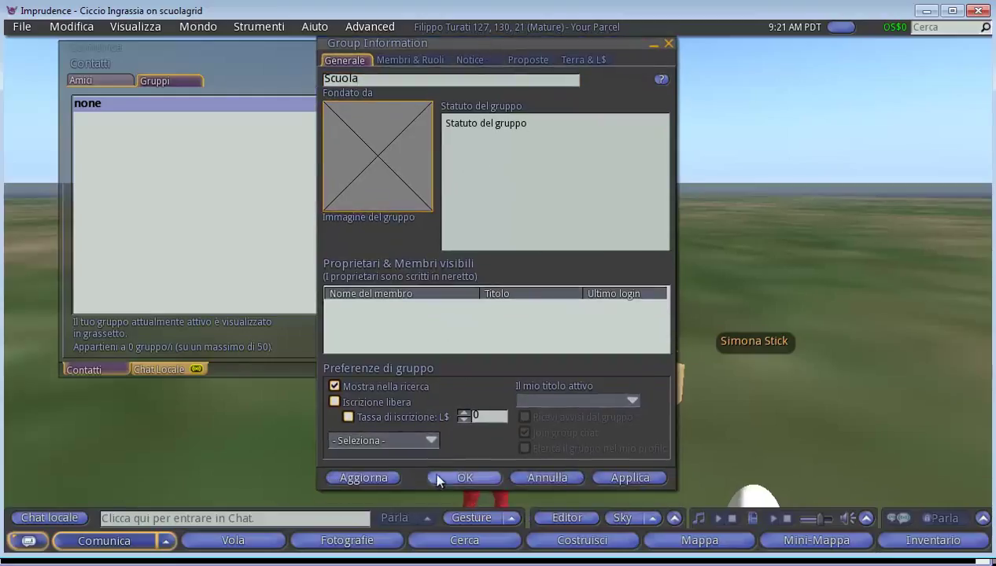
click(464, 478)
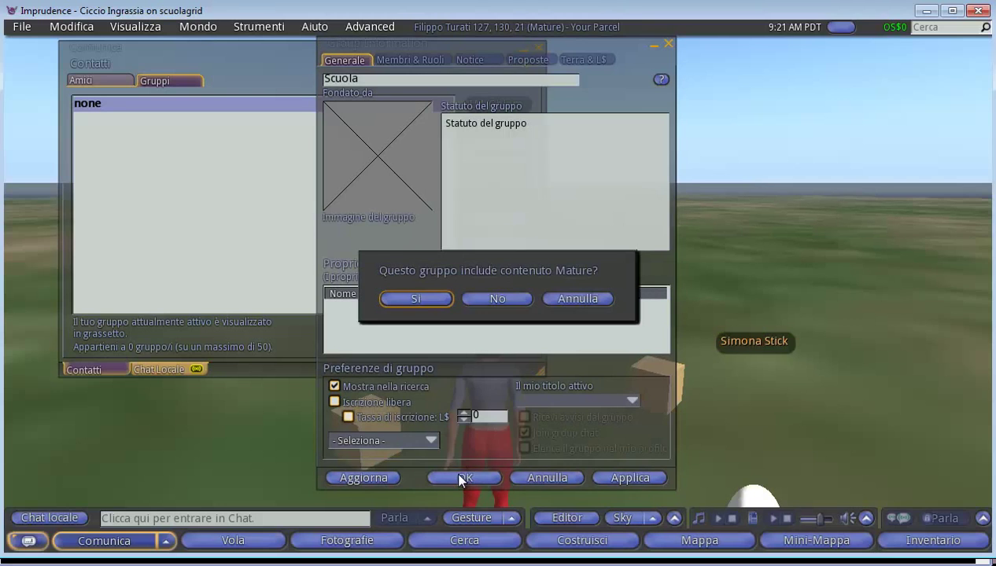
click(431, 307)
click(454, 330)
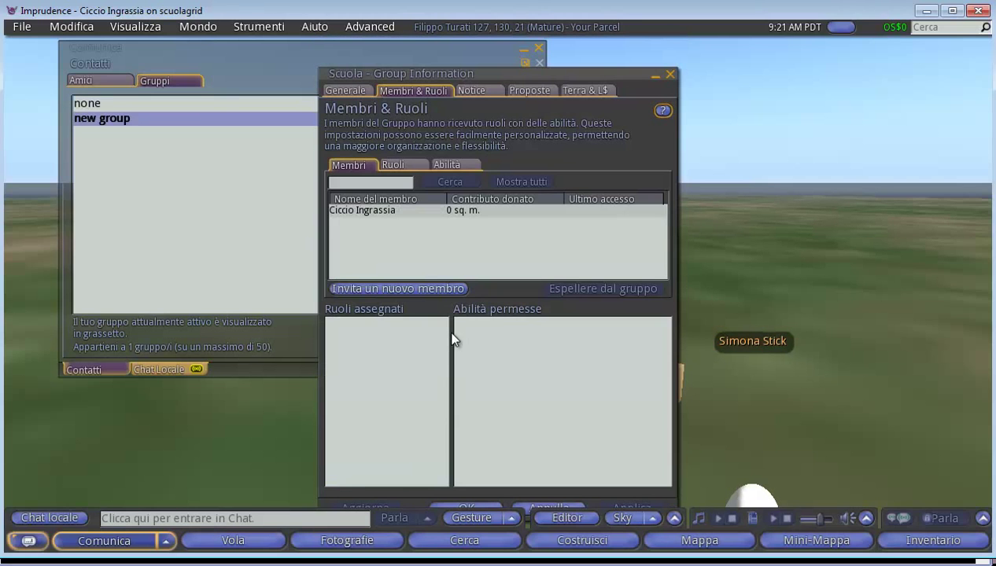
click(400, 170)
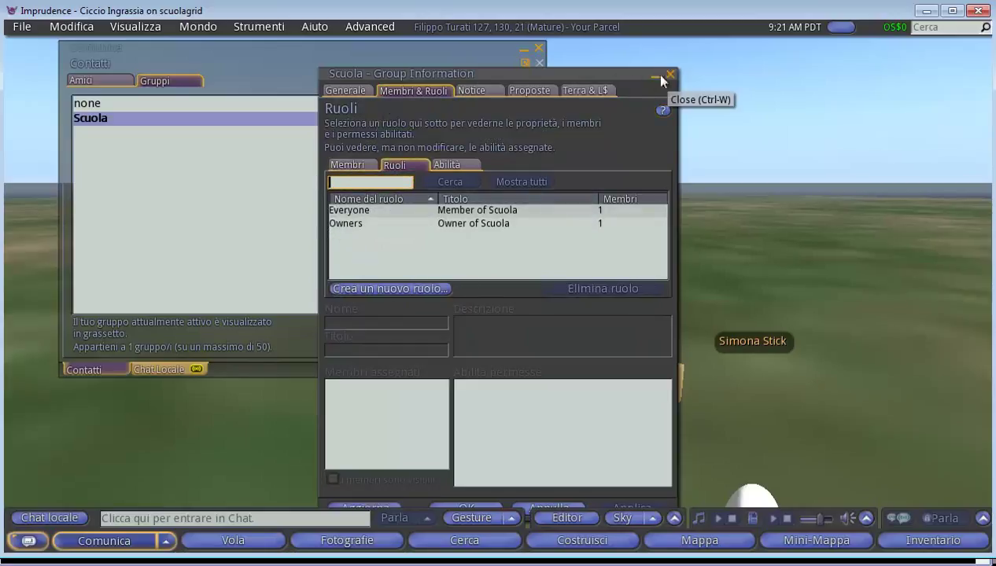
click(670, 74)
click(670, 75)
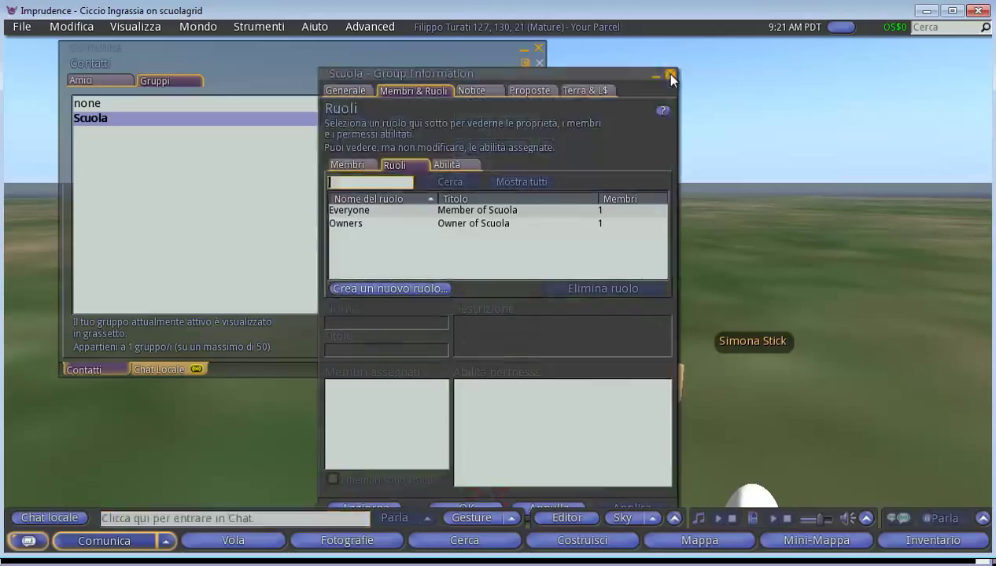
click(539, 48)
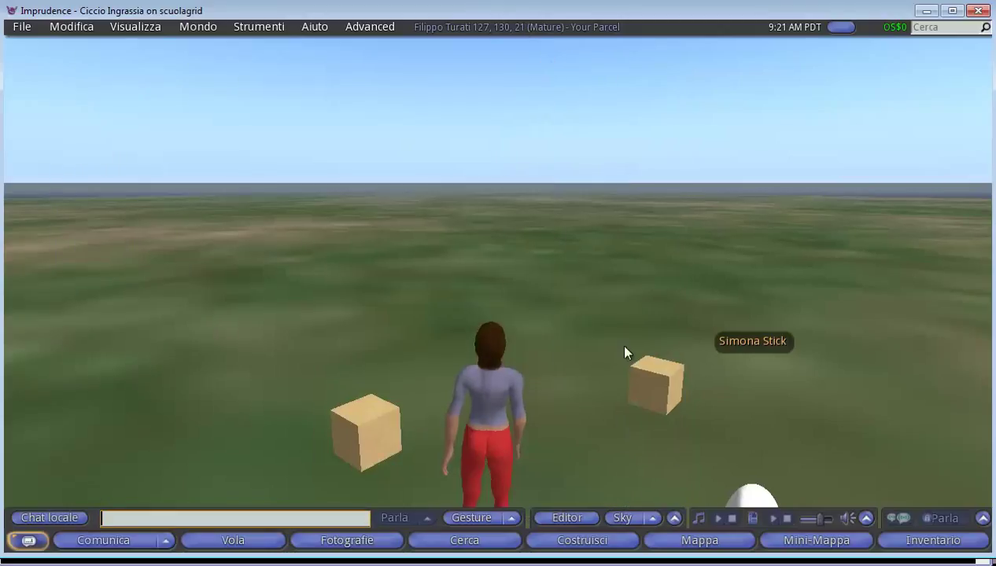
Invite the other avatar to Scuola and accept the invitation on the second viewer
right_click(751, 343)
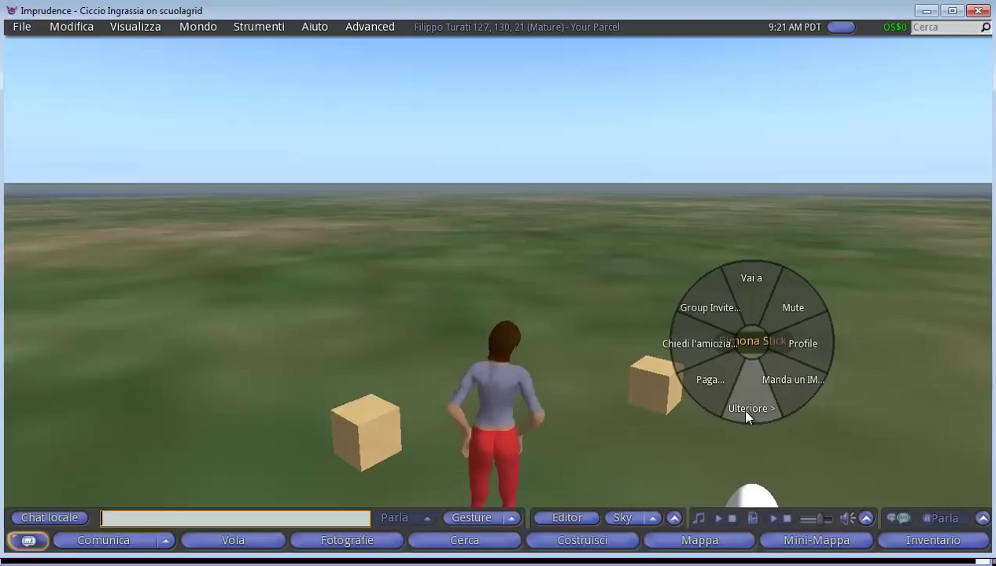
click(718, 315)
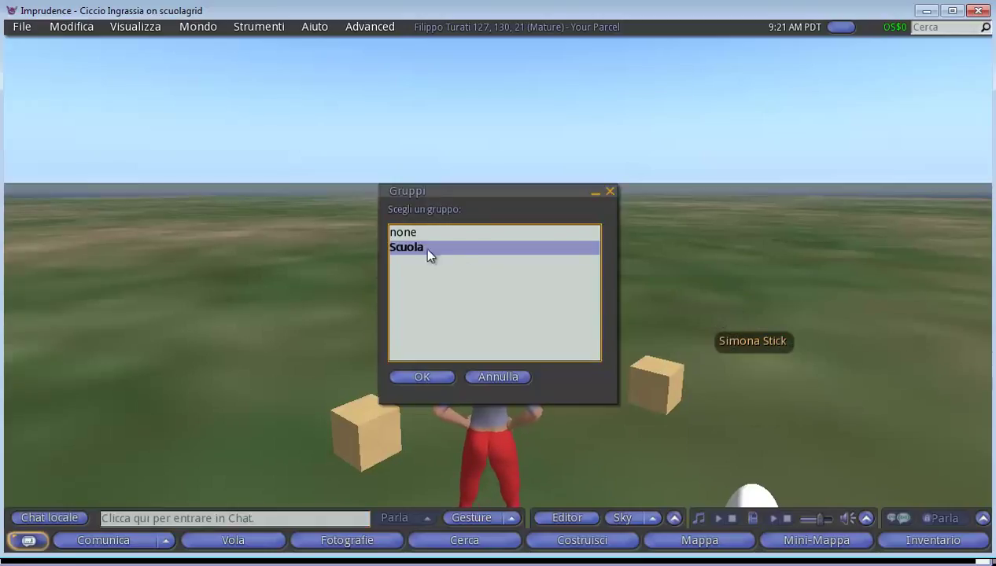
click(421, 378)
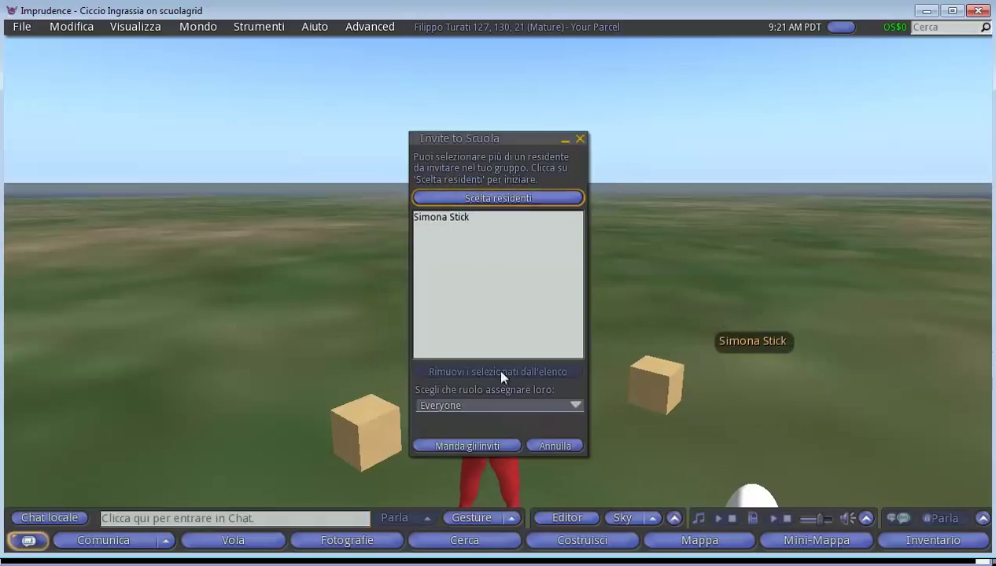
click(462, 220)
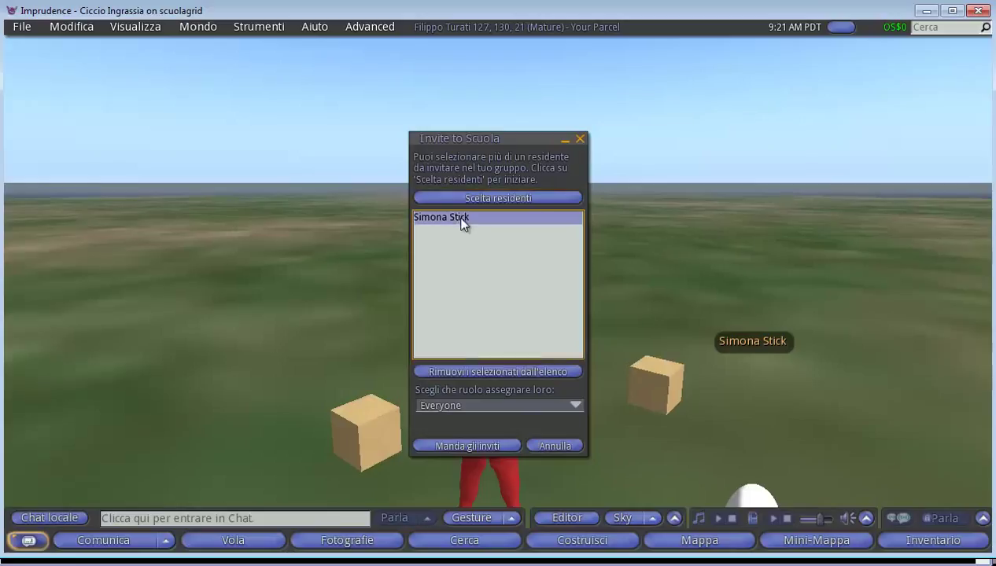
click(449, 446)
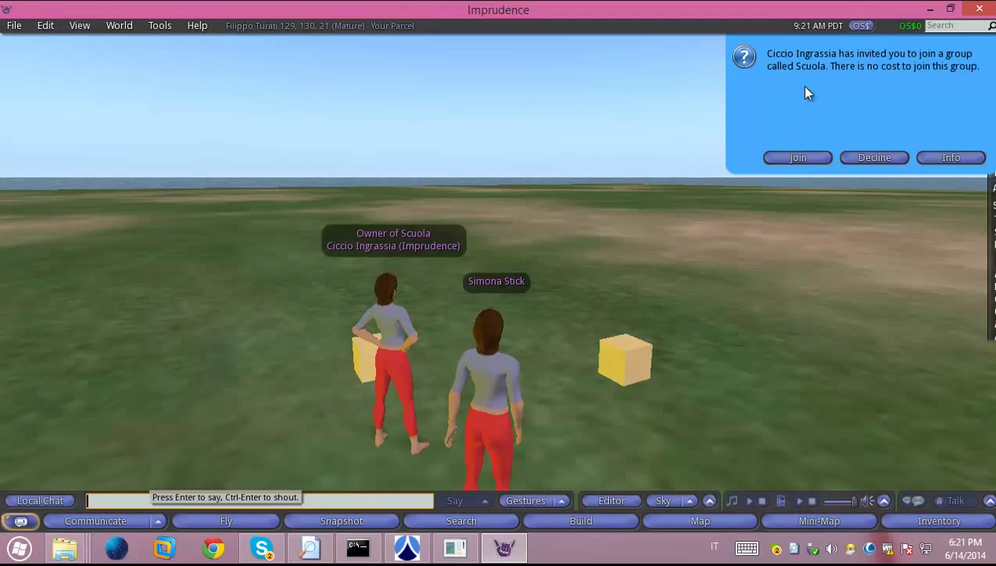
click(797, 158)
click(797, 157)
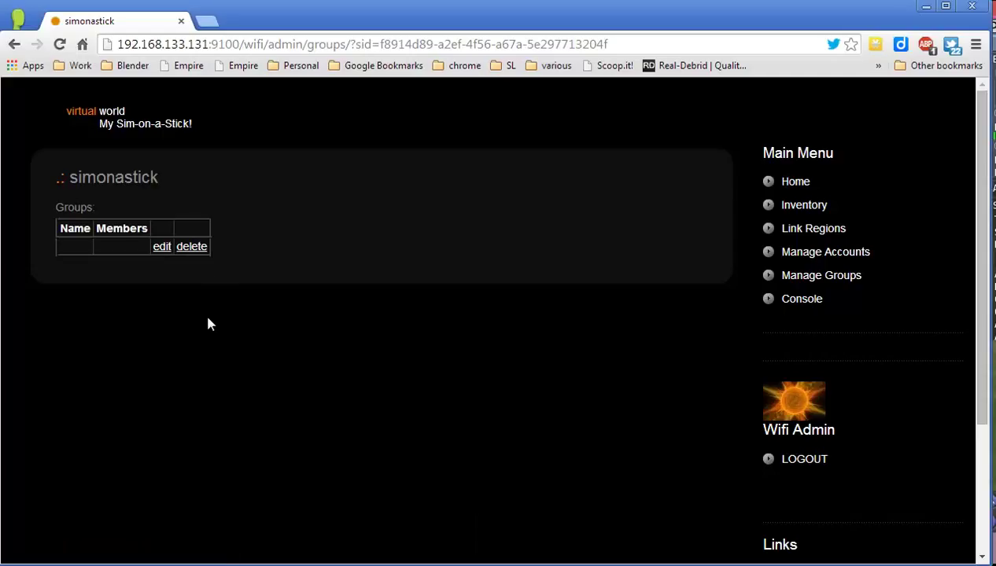
Reload Diva Wifi's Groups page, open Scuola's edit form, then return to Imprudence
key(F5)
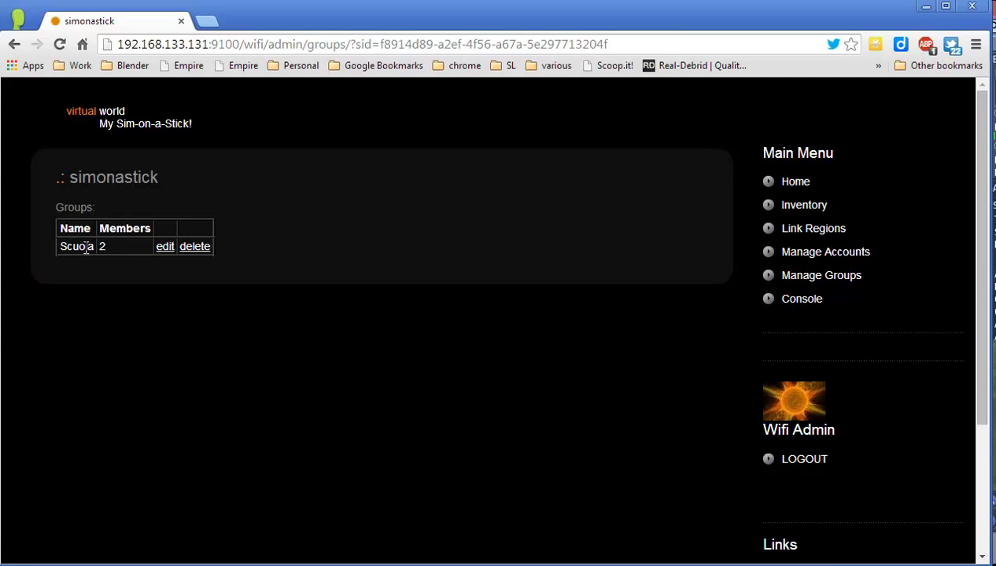
click(162, 247)
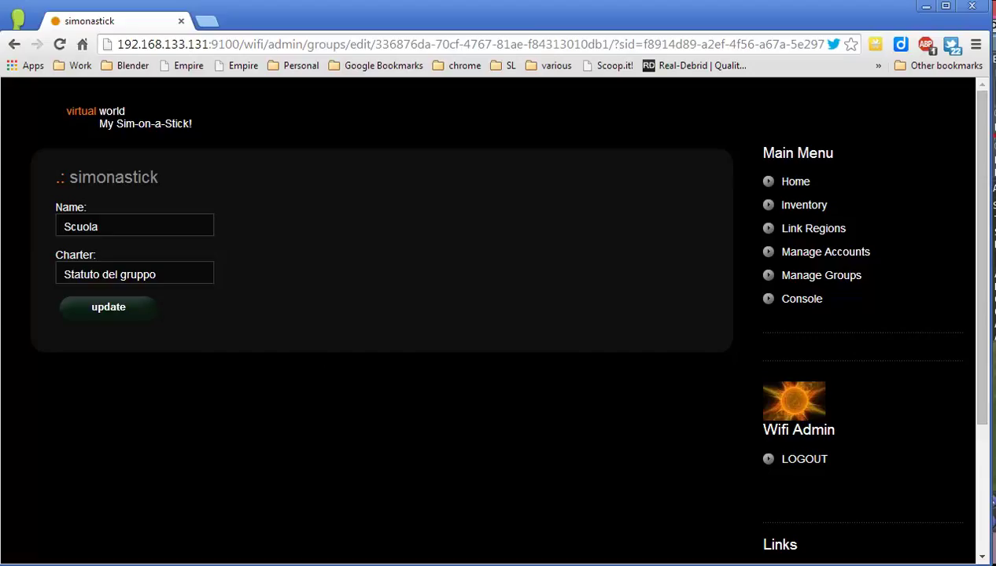
click(503, 549)
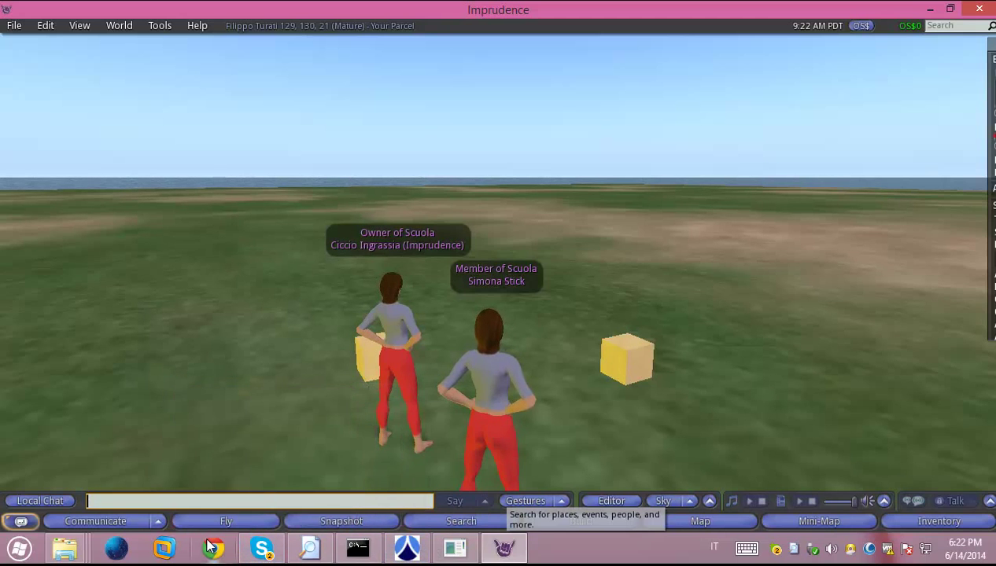
Browse to SoaS076\diva-r23797\bin in File Explorer, moving the MoWeS window aside
key(super+d)
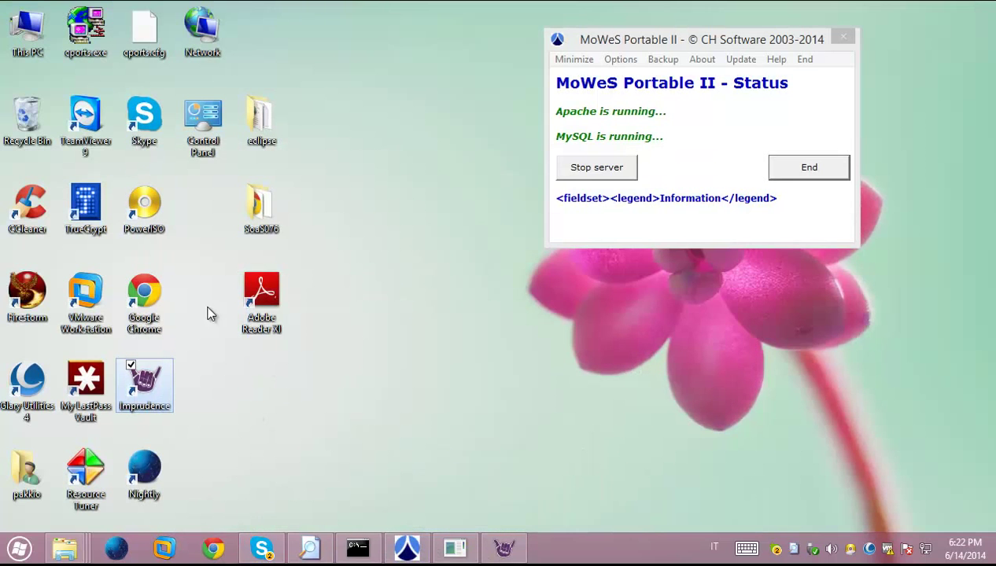
click(265, 205)
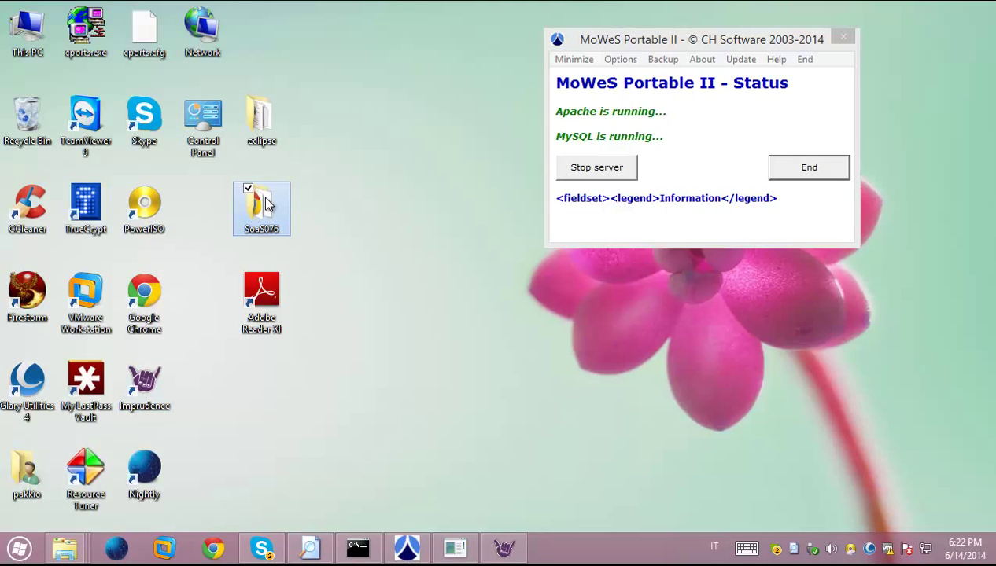
mouse_move(257, 213)
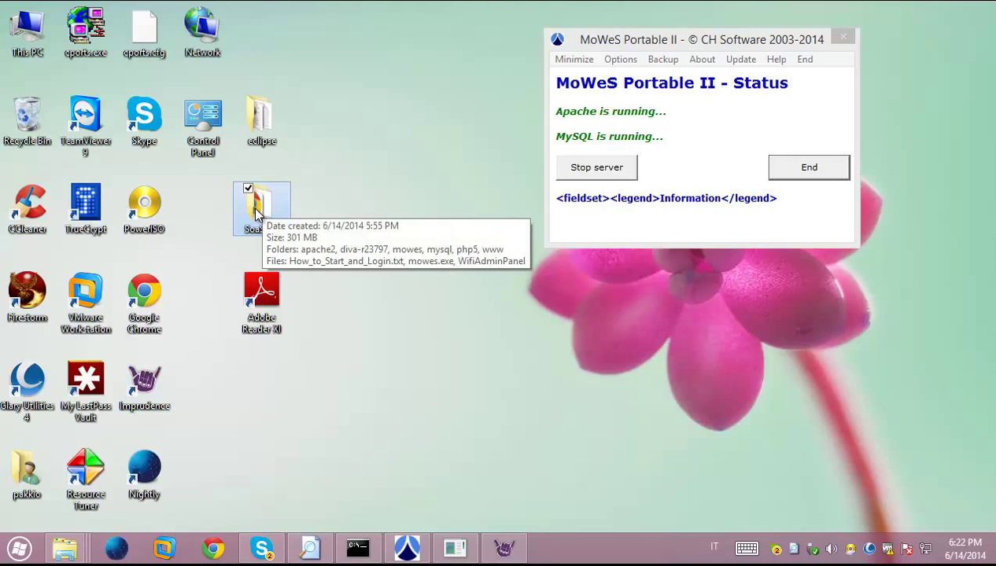
double_click(258, 209)
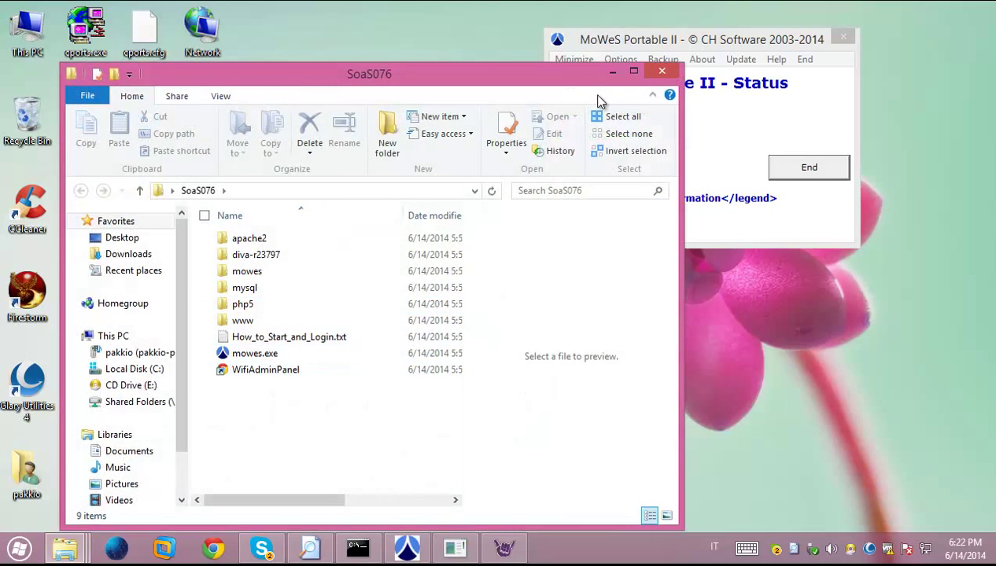
click(670, 43)
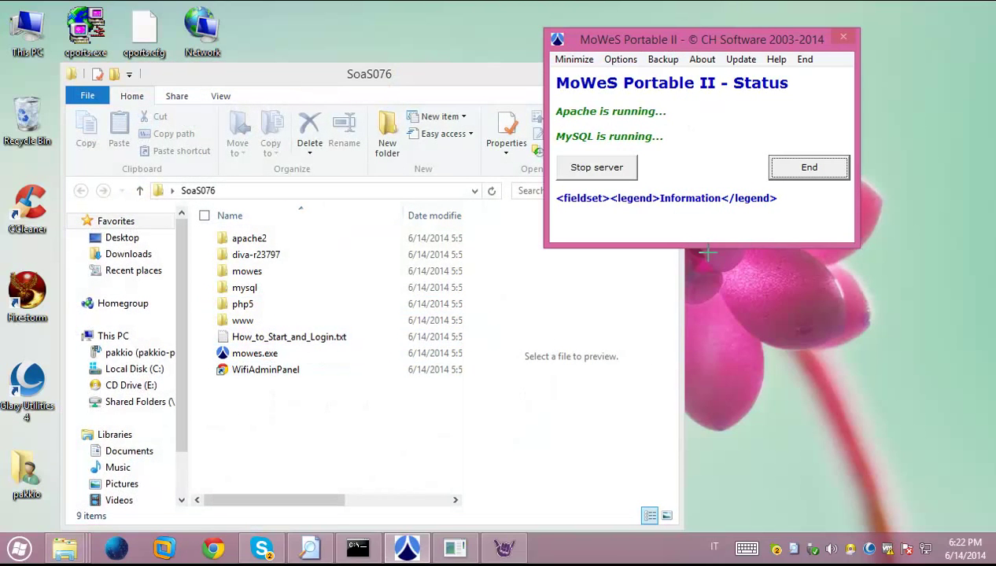
drag(707, 39, 820, 59)
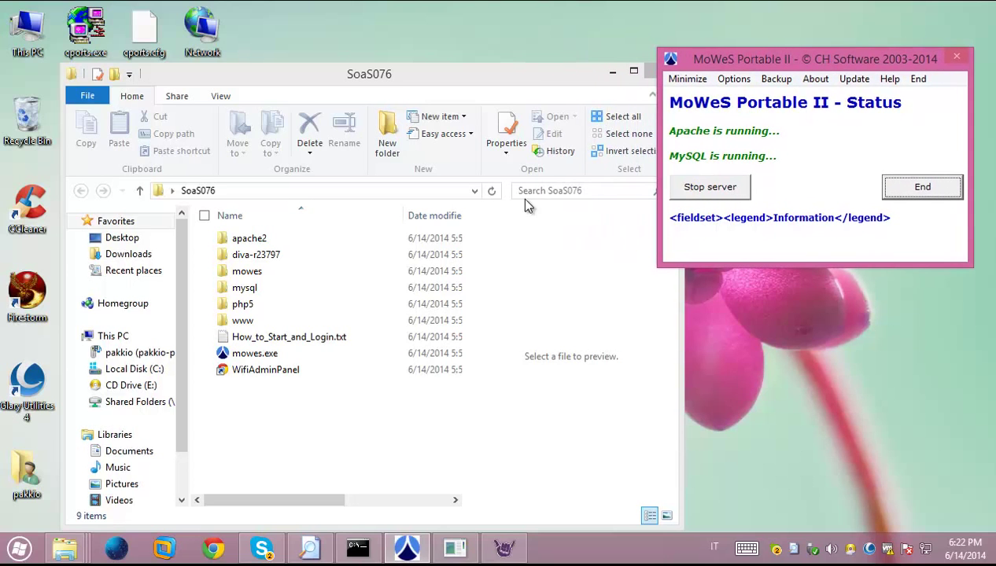
double_click(241, 254)
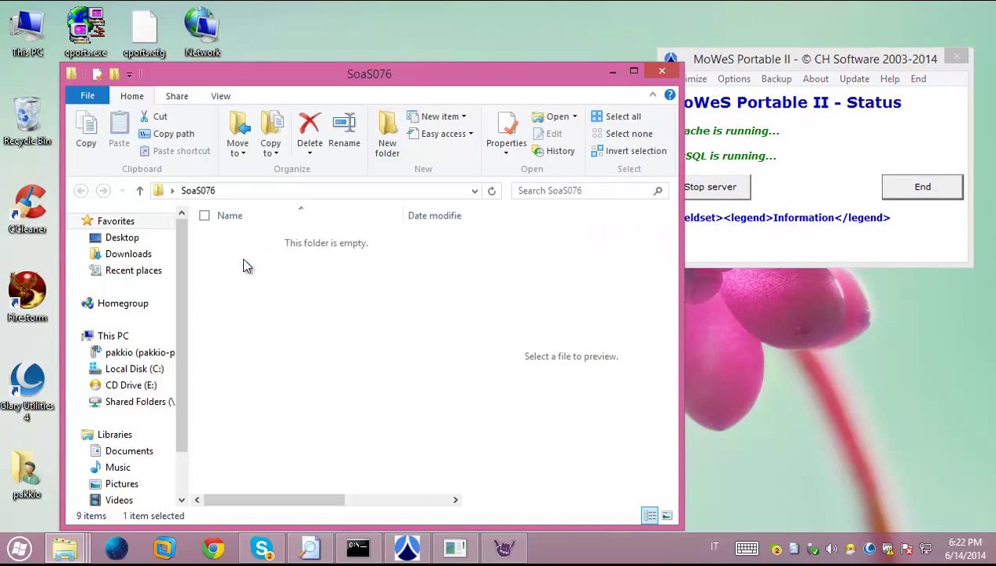
double_click(240, 240)
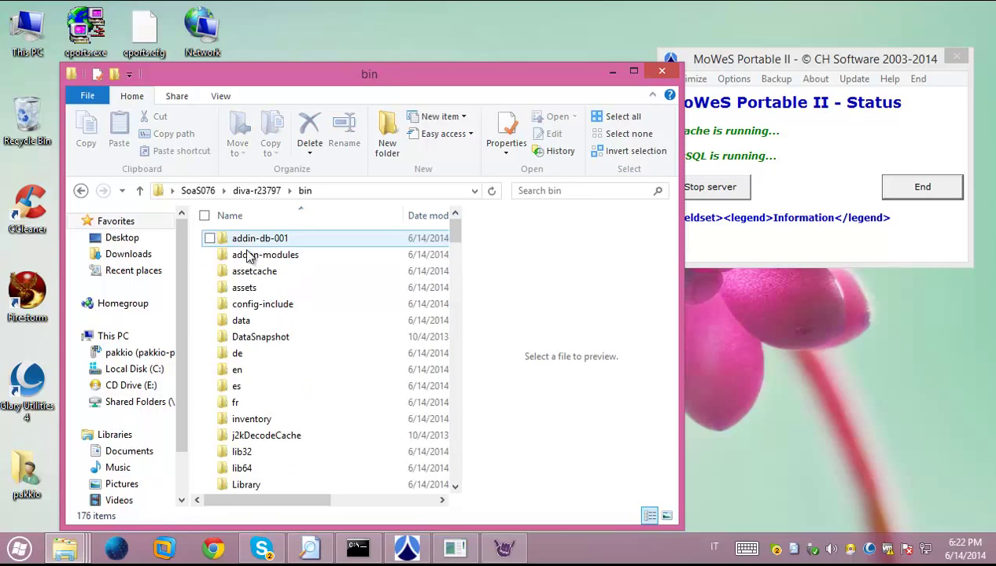
scroll(241, 331, down, 20)
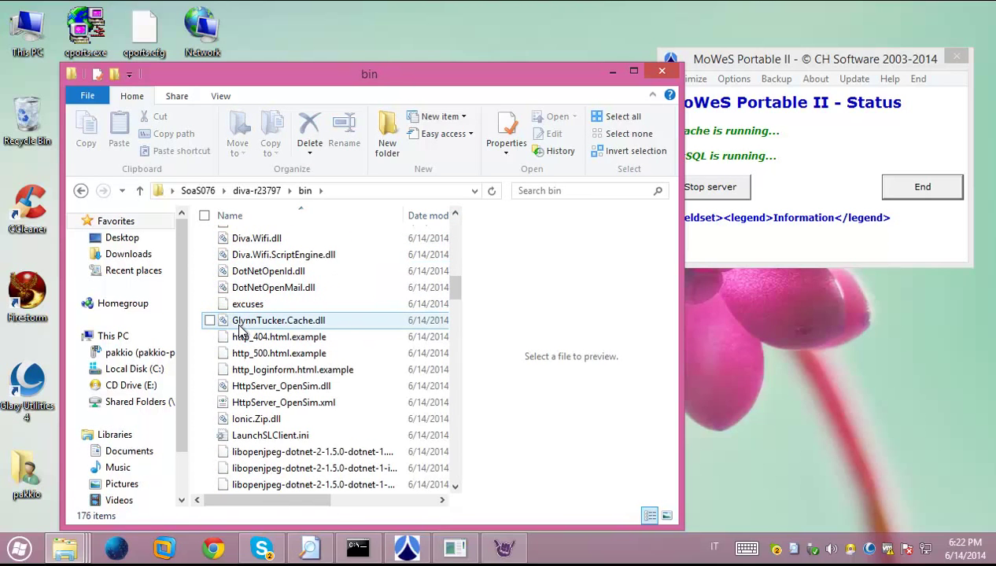
Stop the OpenSim server by entering shutdown in its console
click(452, 550)
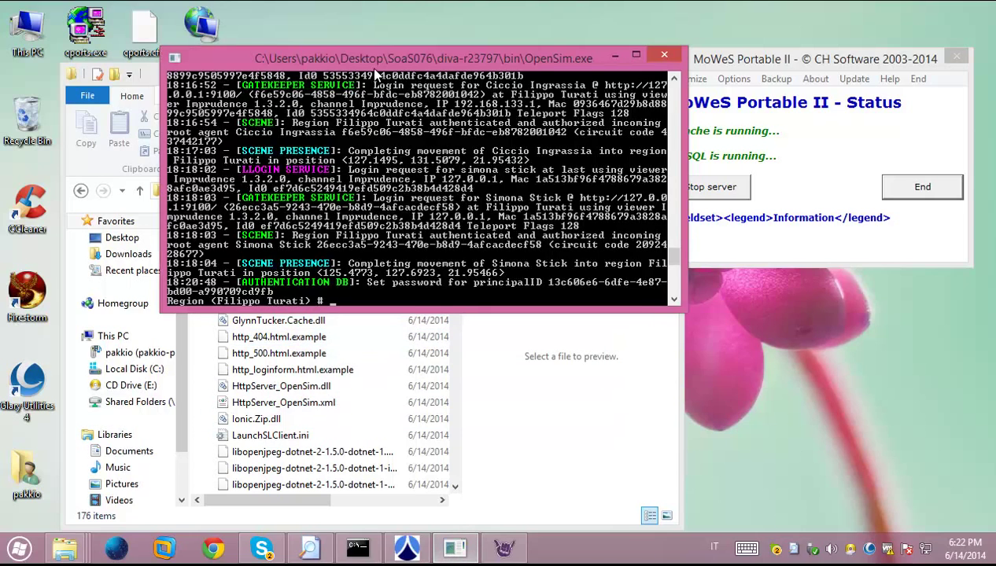
drag(336, 13, 271, 178)
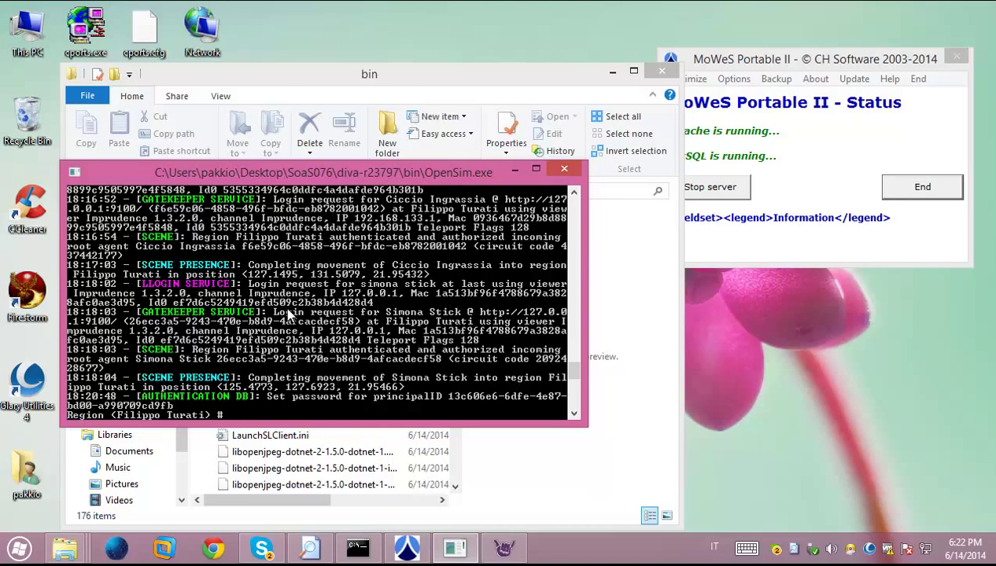
text(shutdown)
key(Return)
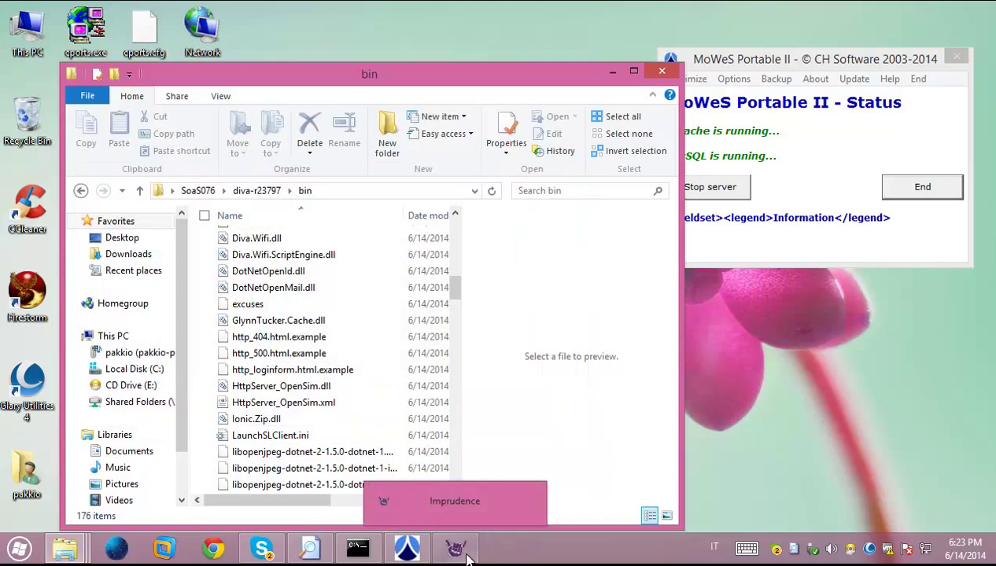
Quit the logged-out Imprudence viewer session
click(465, 555)
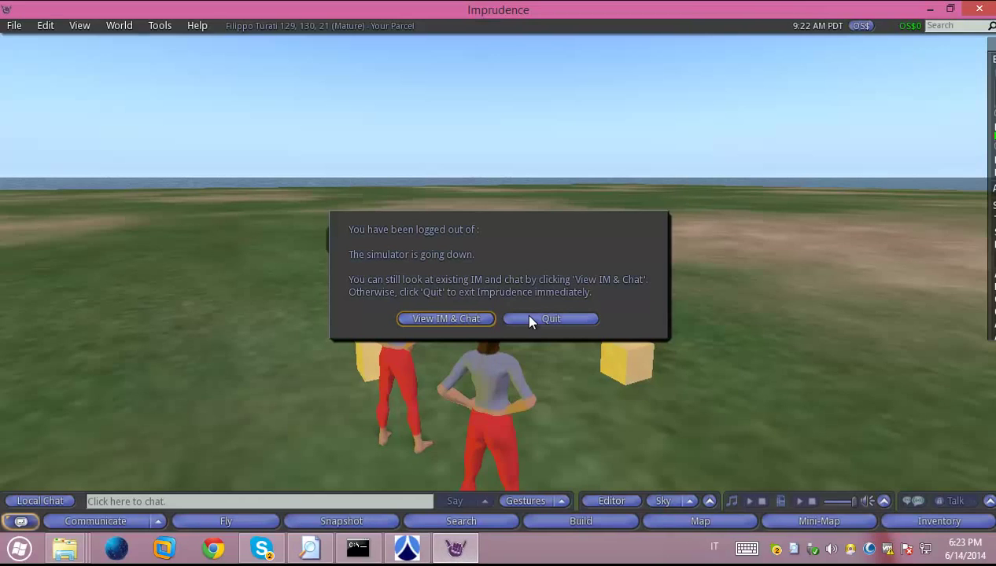
click(538, 319)
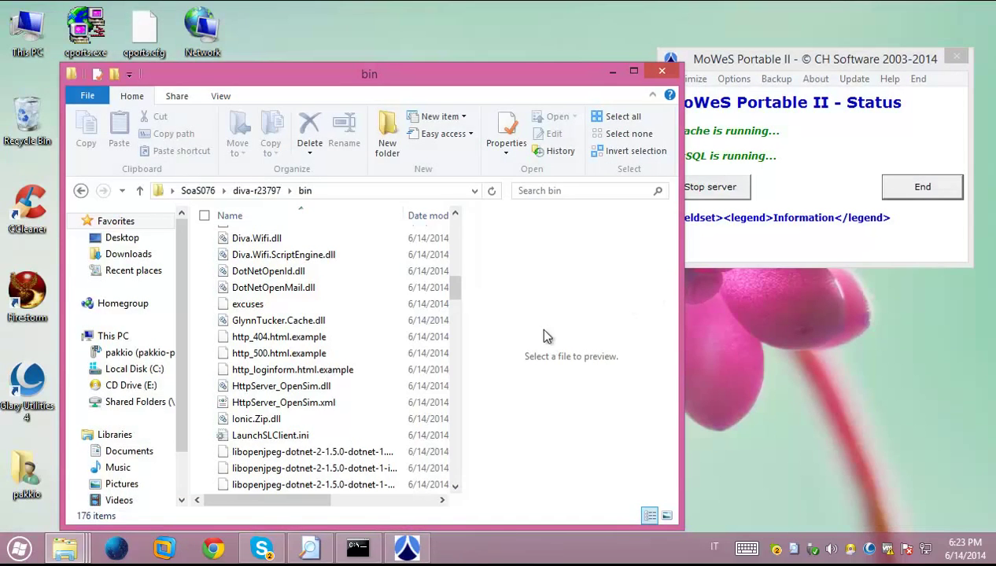
drag(471, 71, 437, 50)
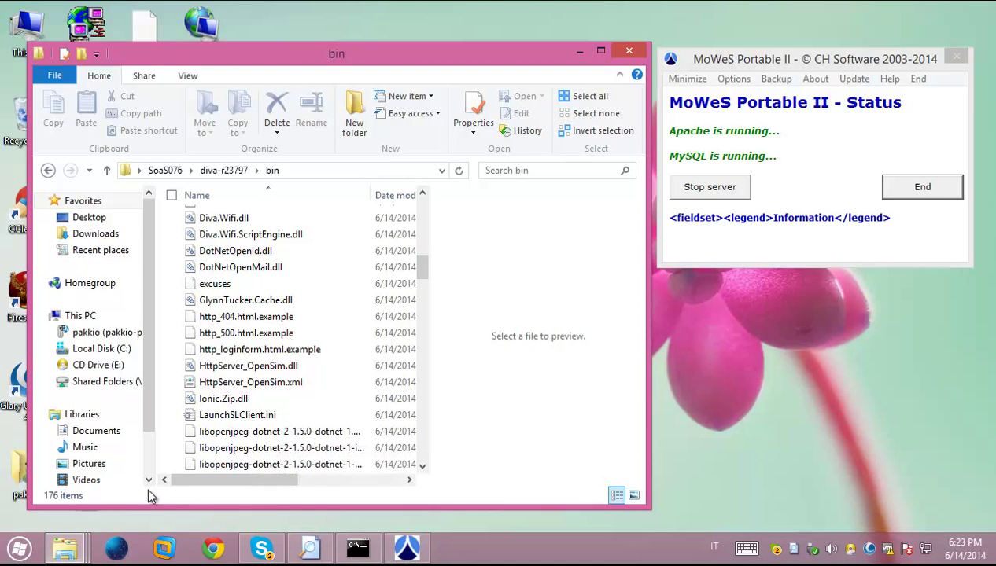
End MoWeS Portable II, dismiss run-time error 9, and go up to diva-r23797
click(764, 231)
click(916, 187)
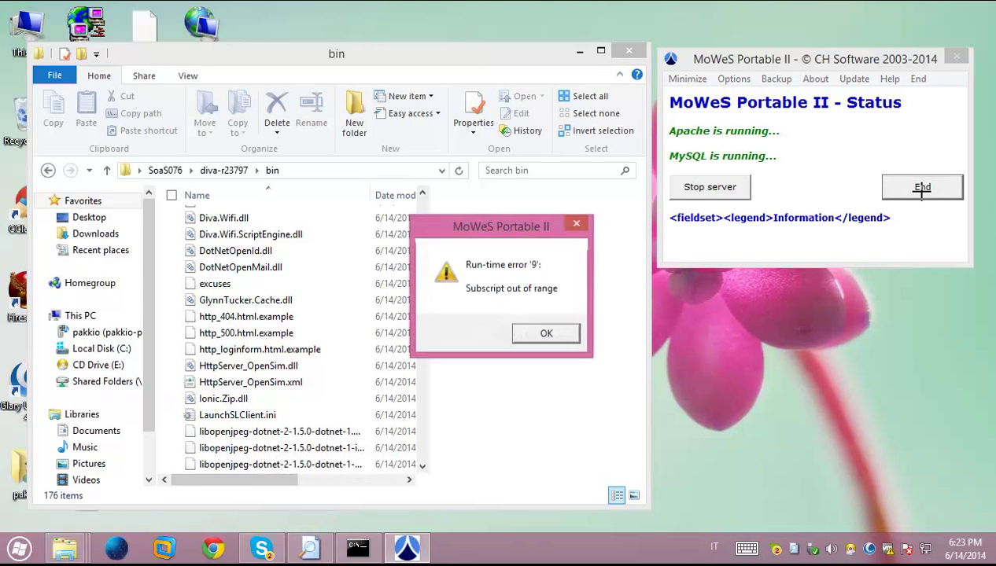
click(575, 224)
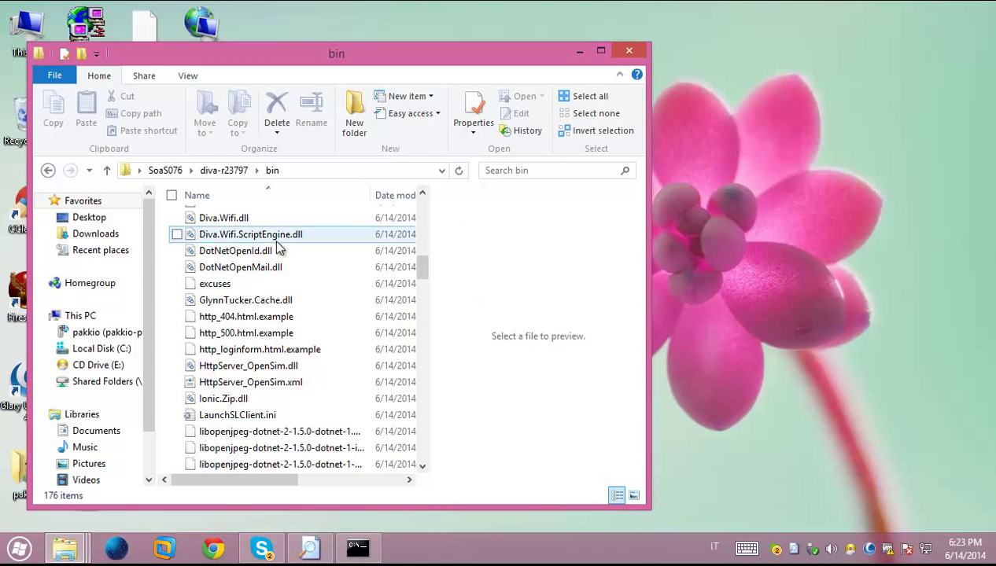
click(110, 170)
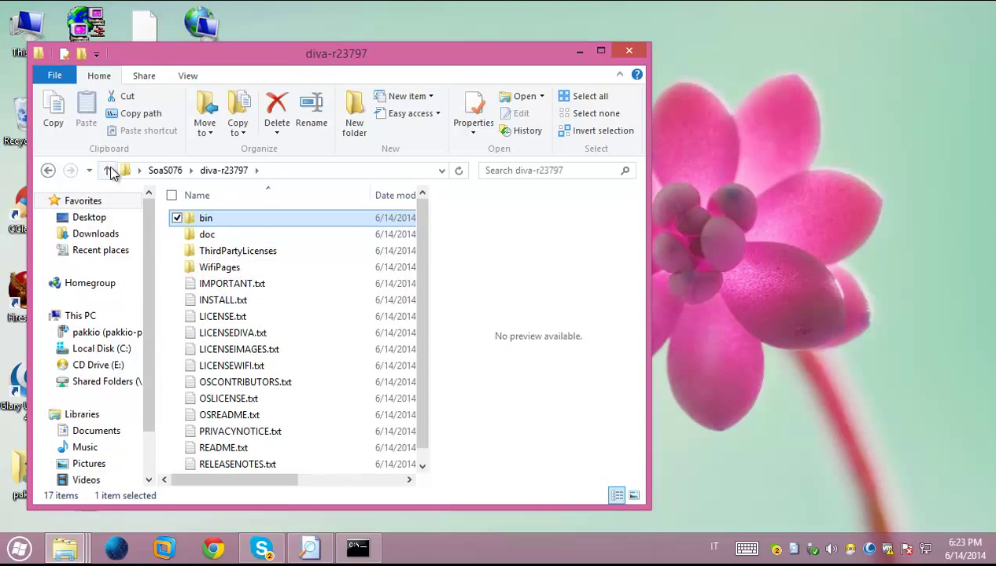
Launch mowes.exe from the SoaS076 folder, allowing the unverified program to run
click(108, 169)
double_click(221, 332)
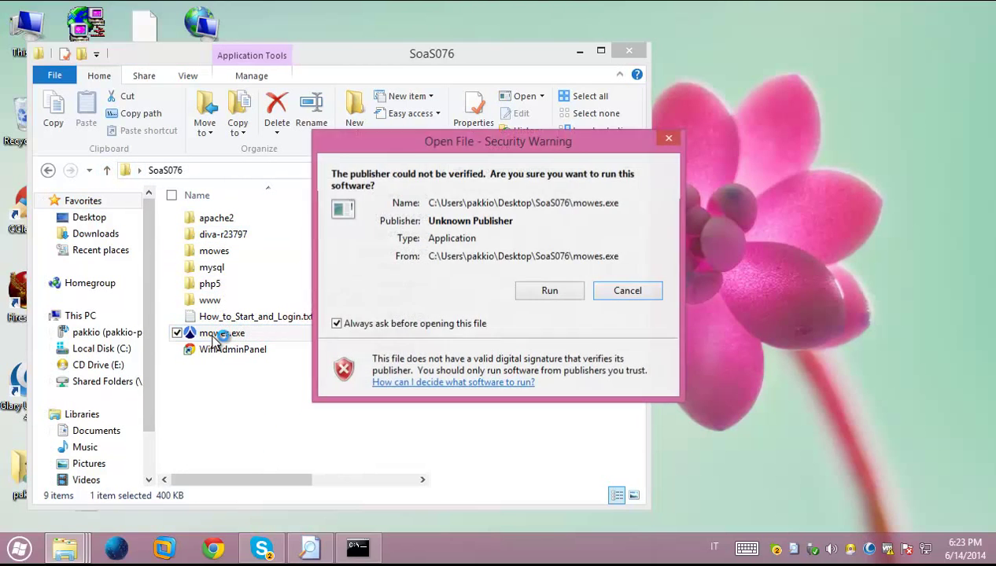
click(546, 290)
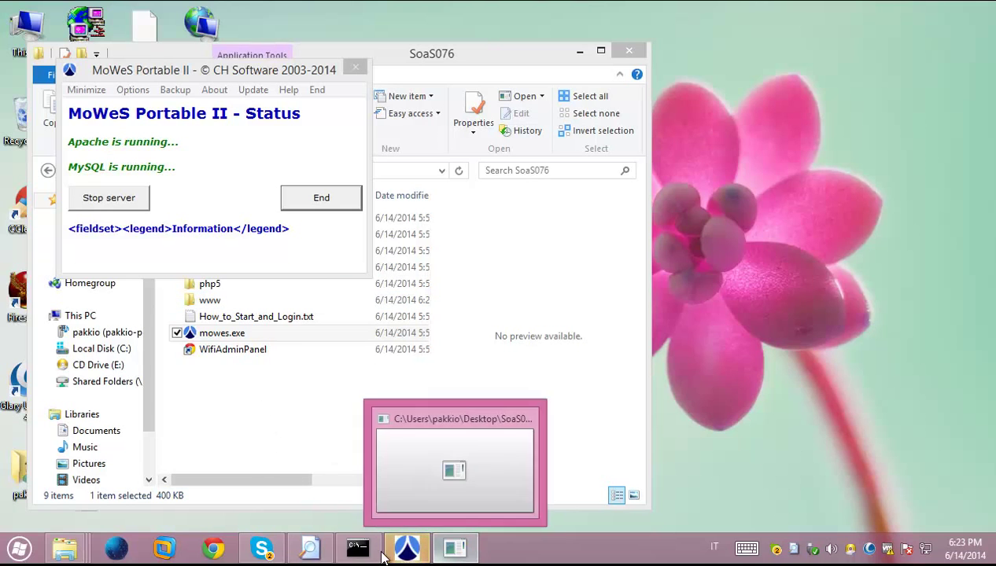
mouse_move(351, 462)
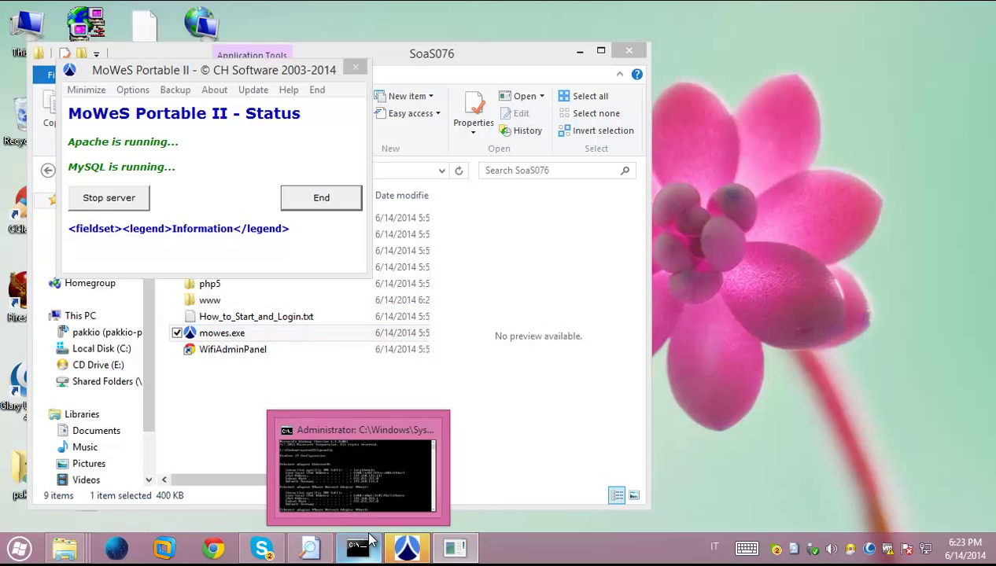
click(466, 386)
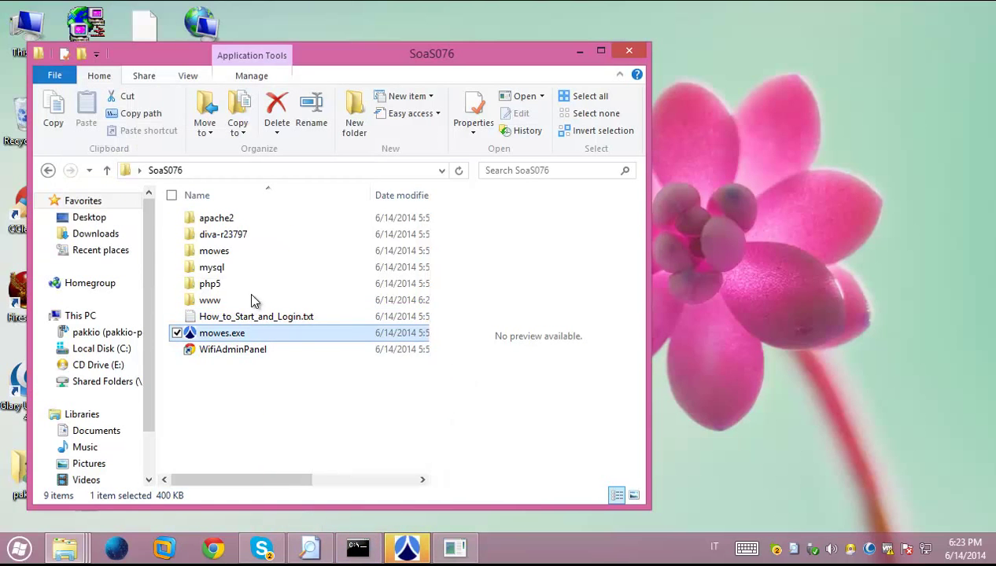
Start OpenSim.exe from the diva-r23797\bin folder
double_click(227, 234)
double_click(211, 223)
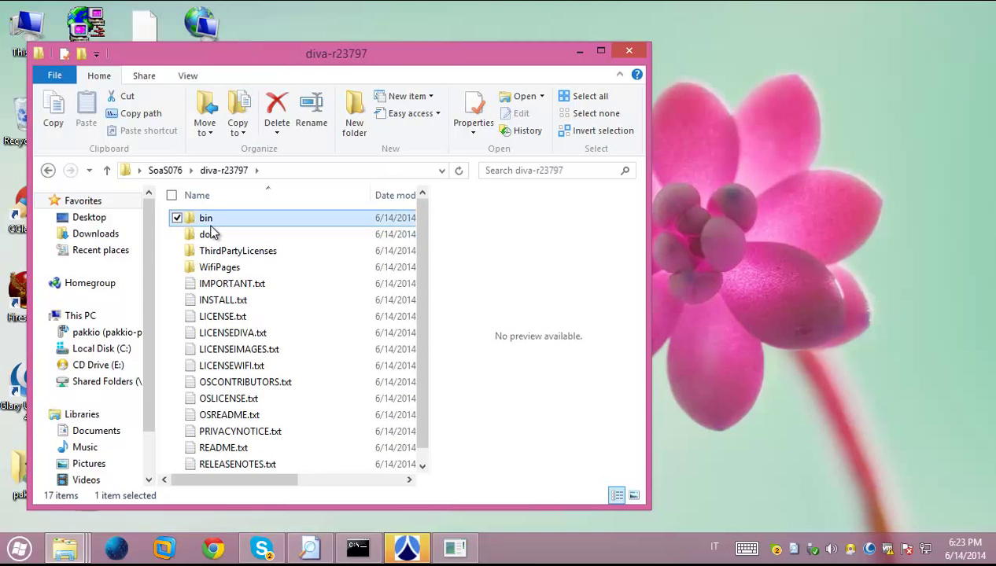
scroll(229, 328, down, 6)
scroll(226, 332, down, 20)
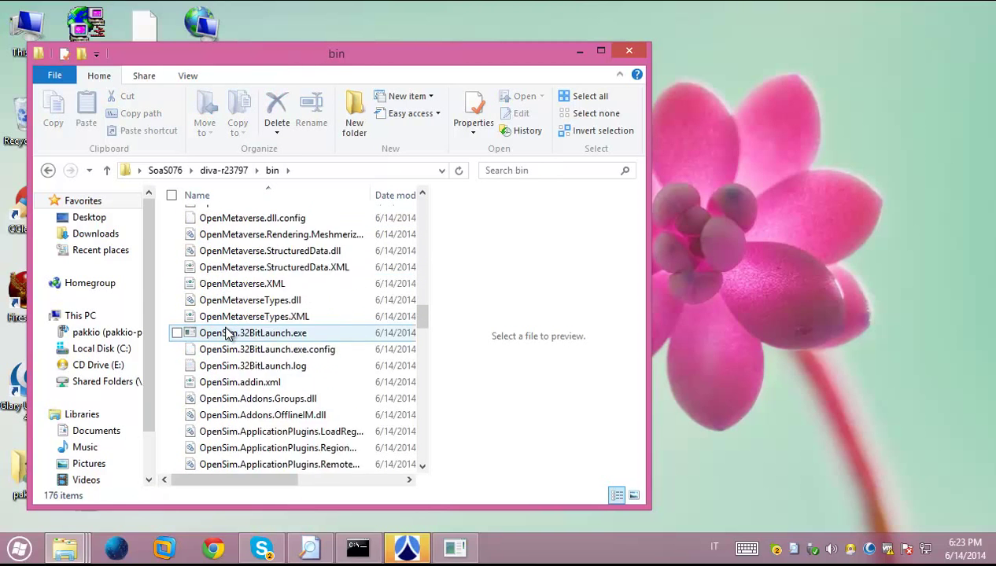
scroll(227, 331, down, 2)
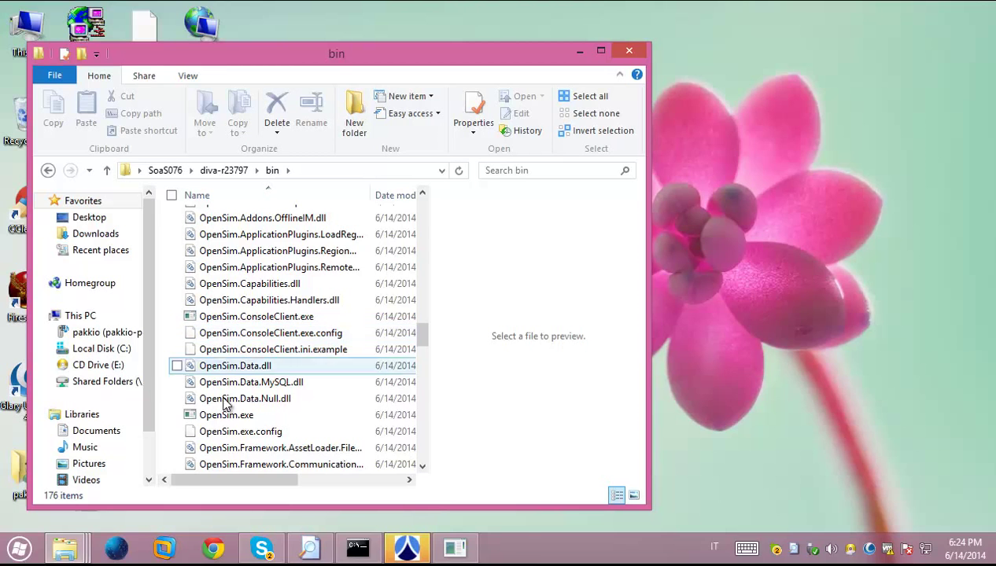
double_click(226, 415)
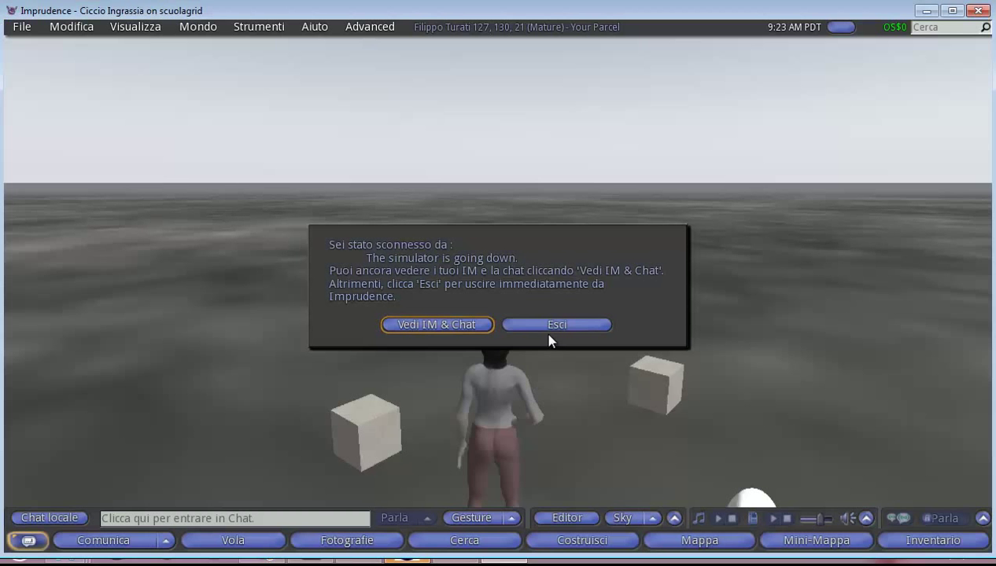
Quit the disconnected session and log in to scuolagrid with the second avatar's first name, last name and password
click(551, 325)
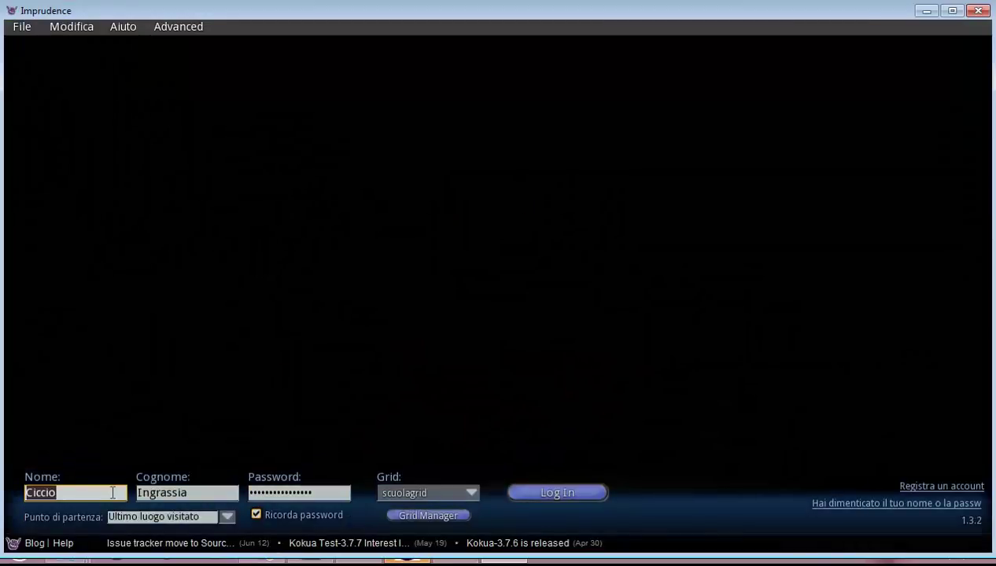
text(Franco)
key(Tab)
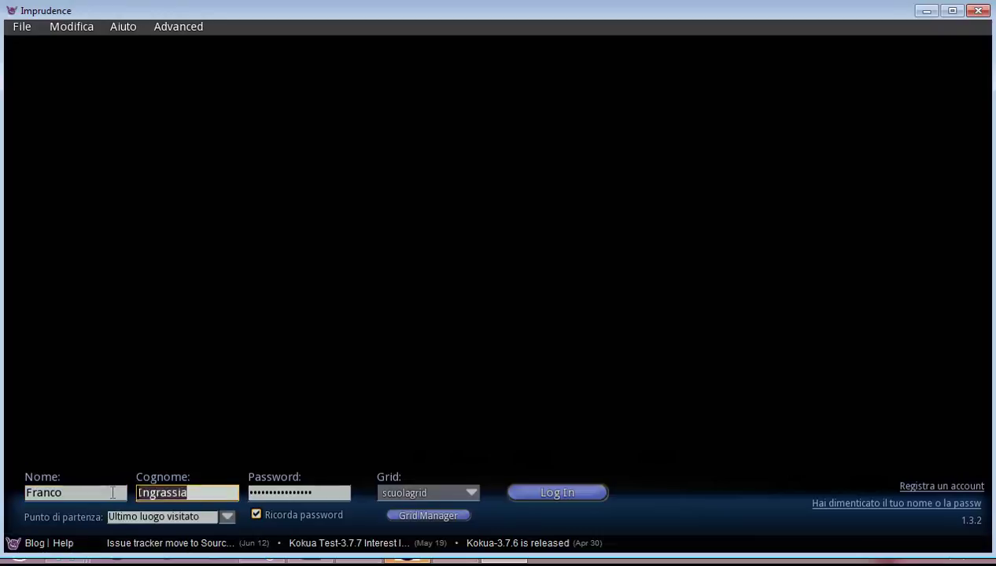
text(Franchi)
key(Tab)
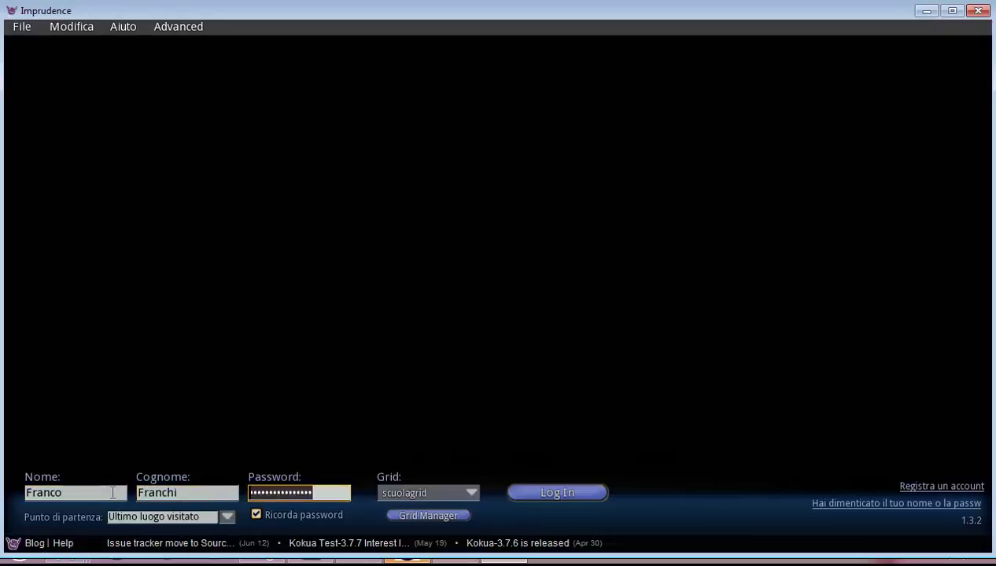
text(••)
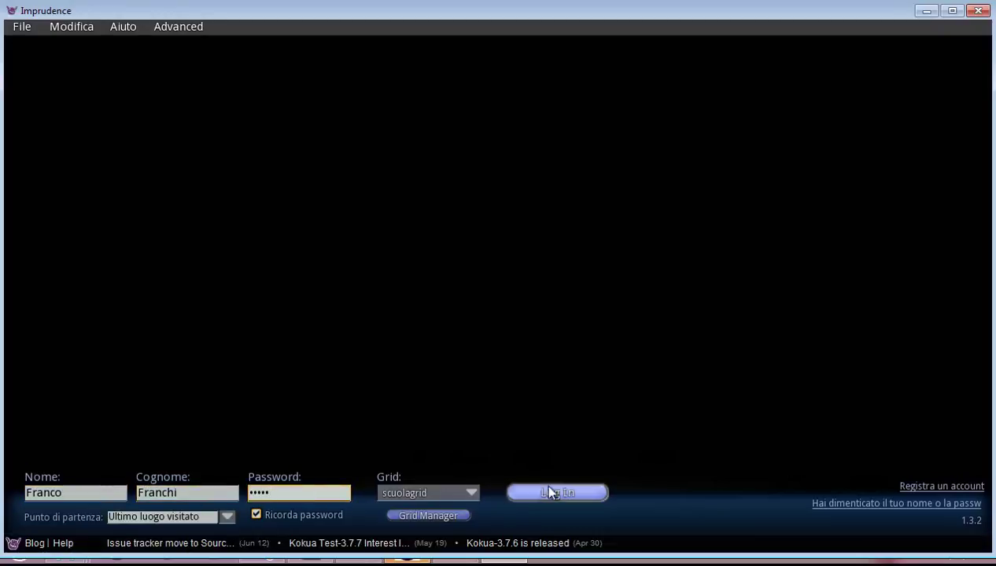
click(551, 492)
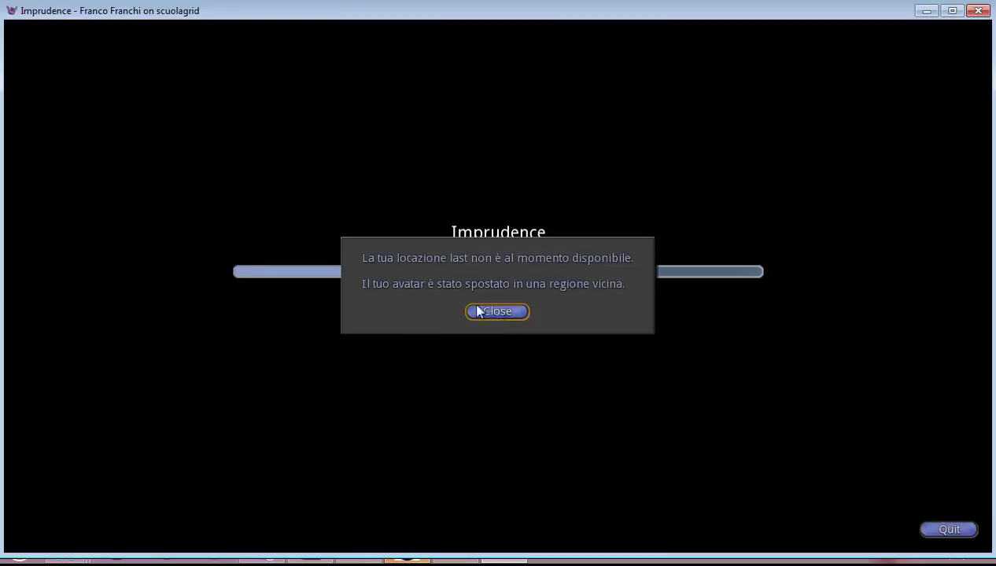
Set the avatar's home on the Filippo Turati parcel via Mondo > Imposta la tua casa qui, then open Contacts
click(496, 312)
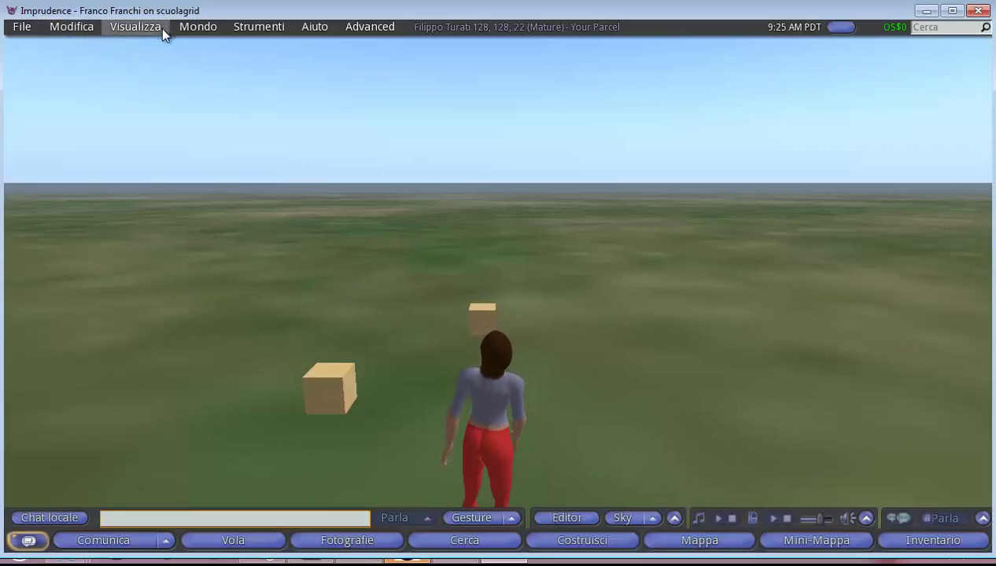
click(197, 26)
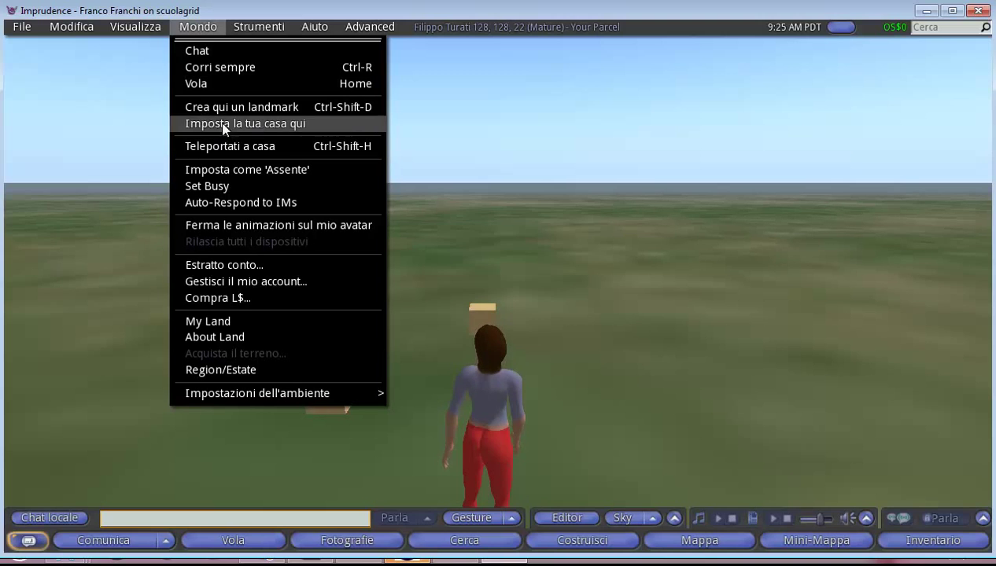
click(244, 123)
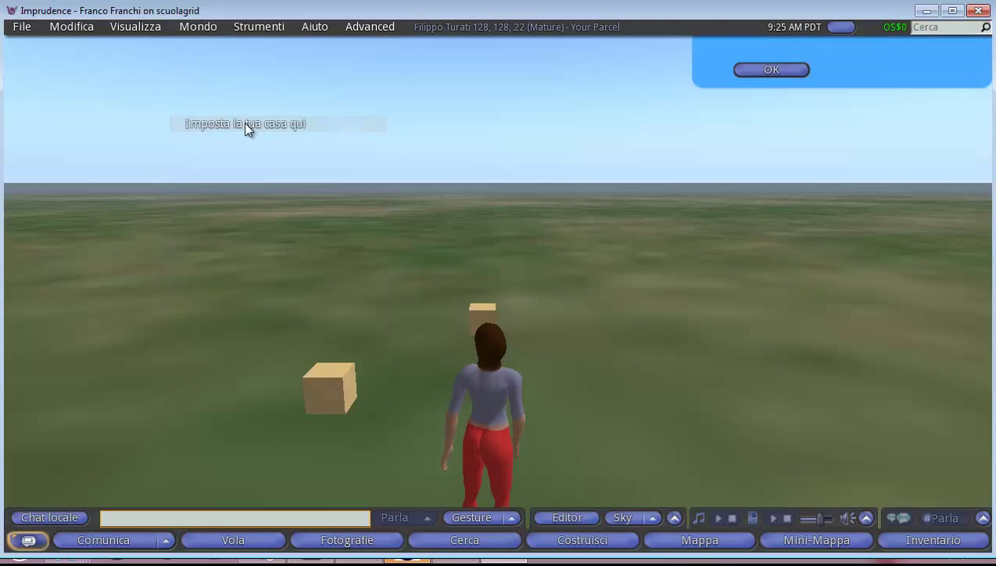
click(798, 172)
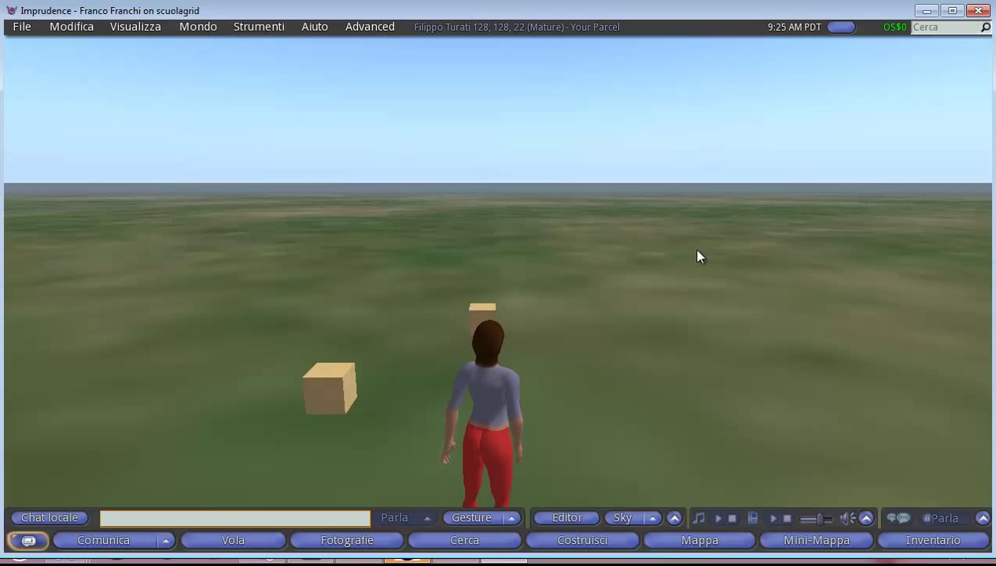
key(Up)
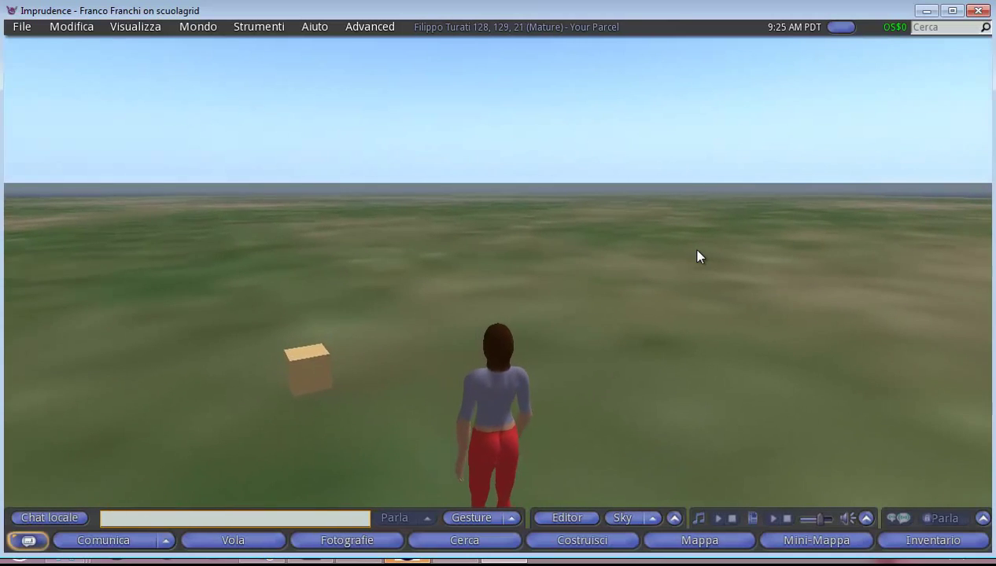
key(ctrl+t)
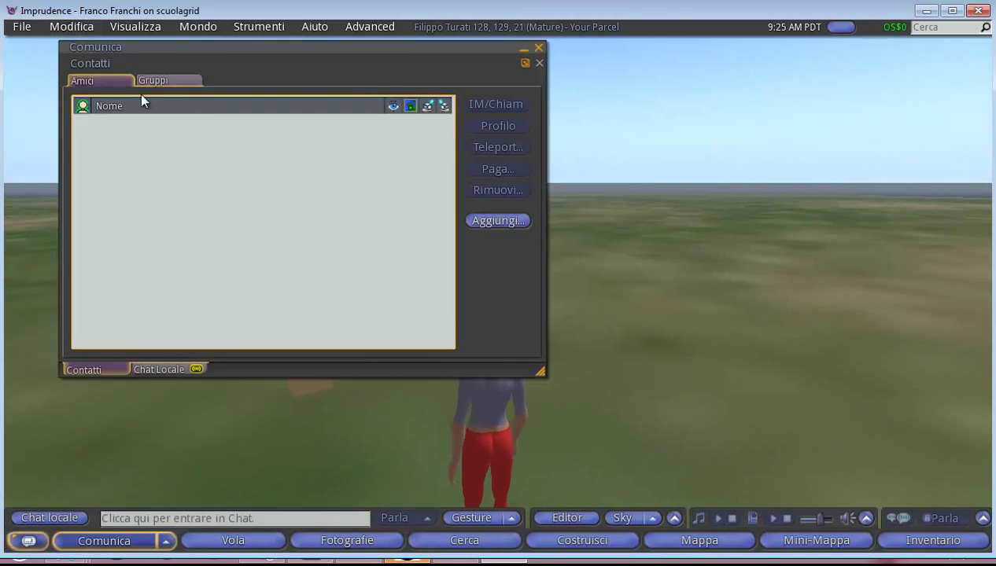
From the Gruppi tab, search groups for 'scuola' and open the 2-member Scuola group's information
click(157, 82)
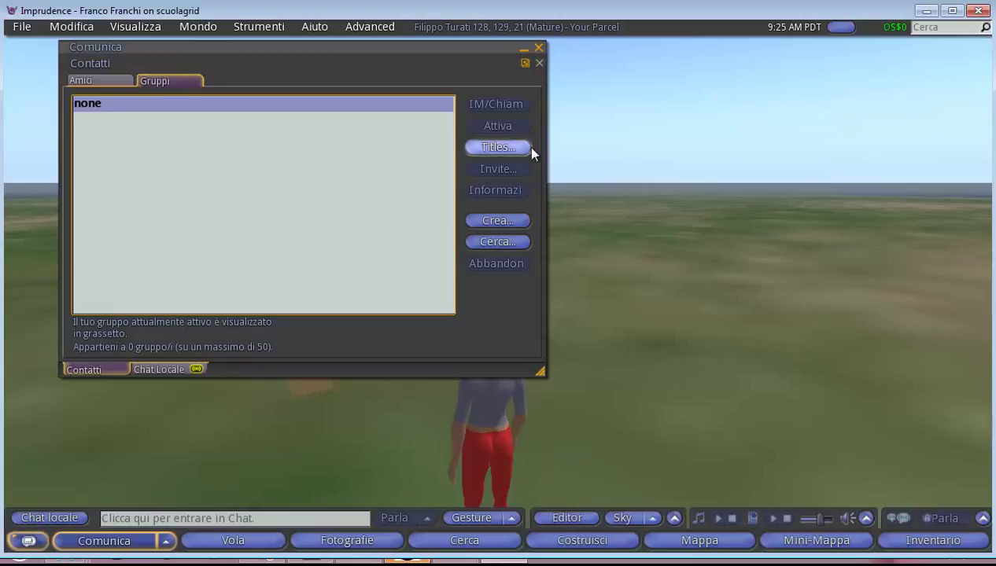
click(507, 247)
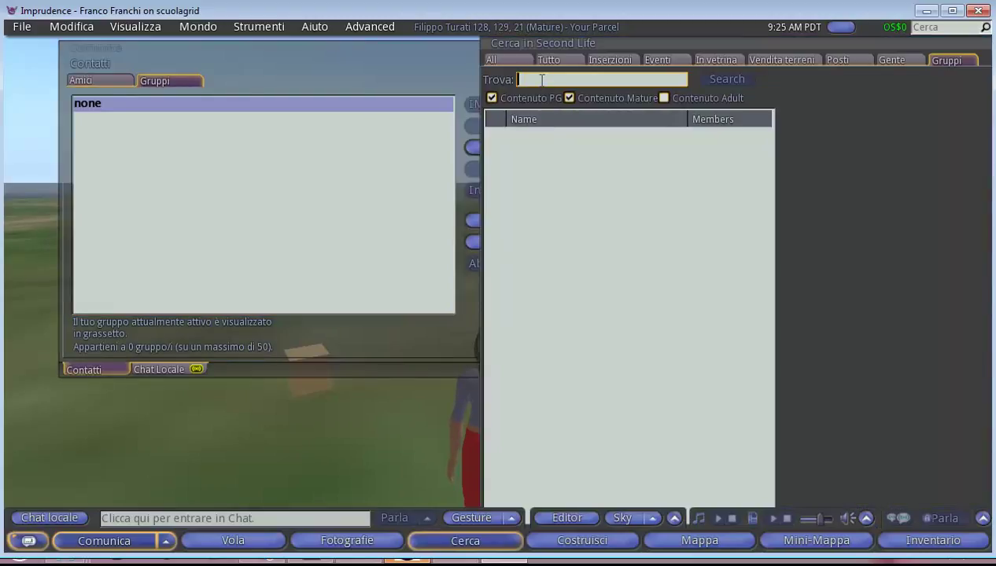
text(scuola)
key(Return)
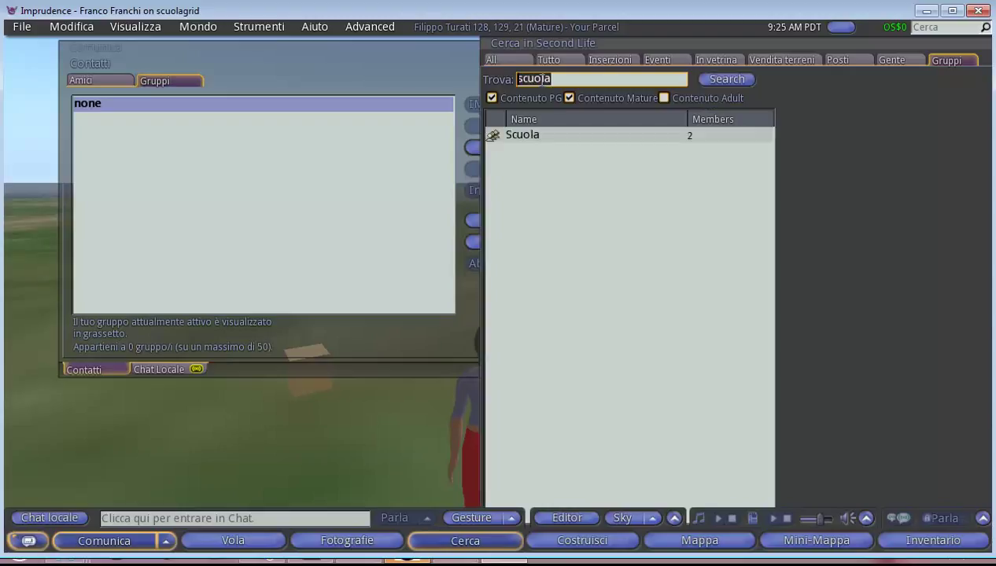
click(508, 137)
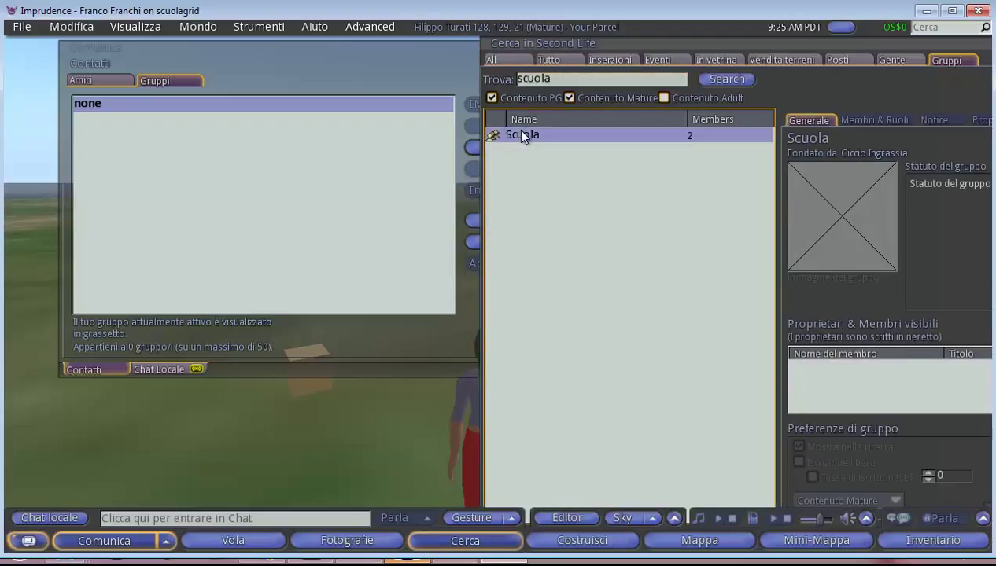